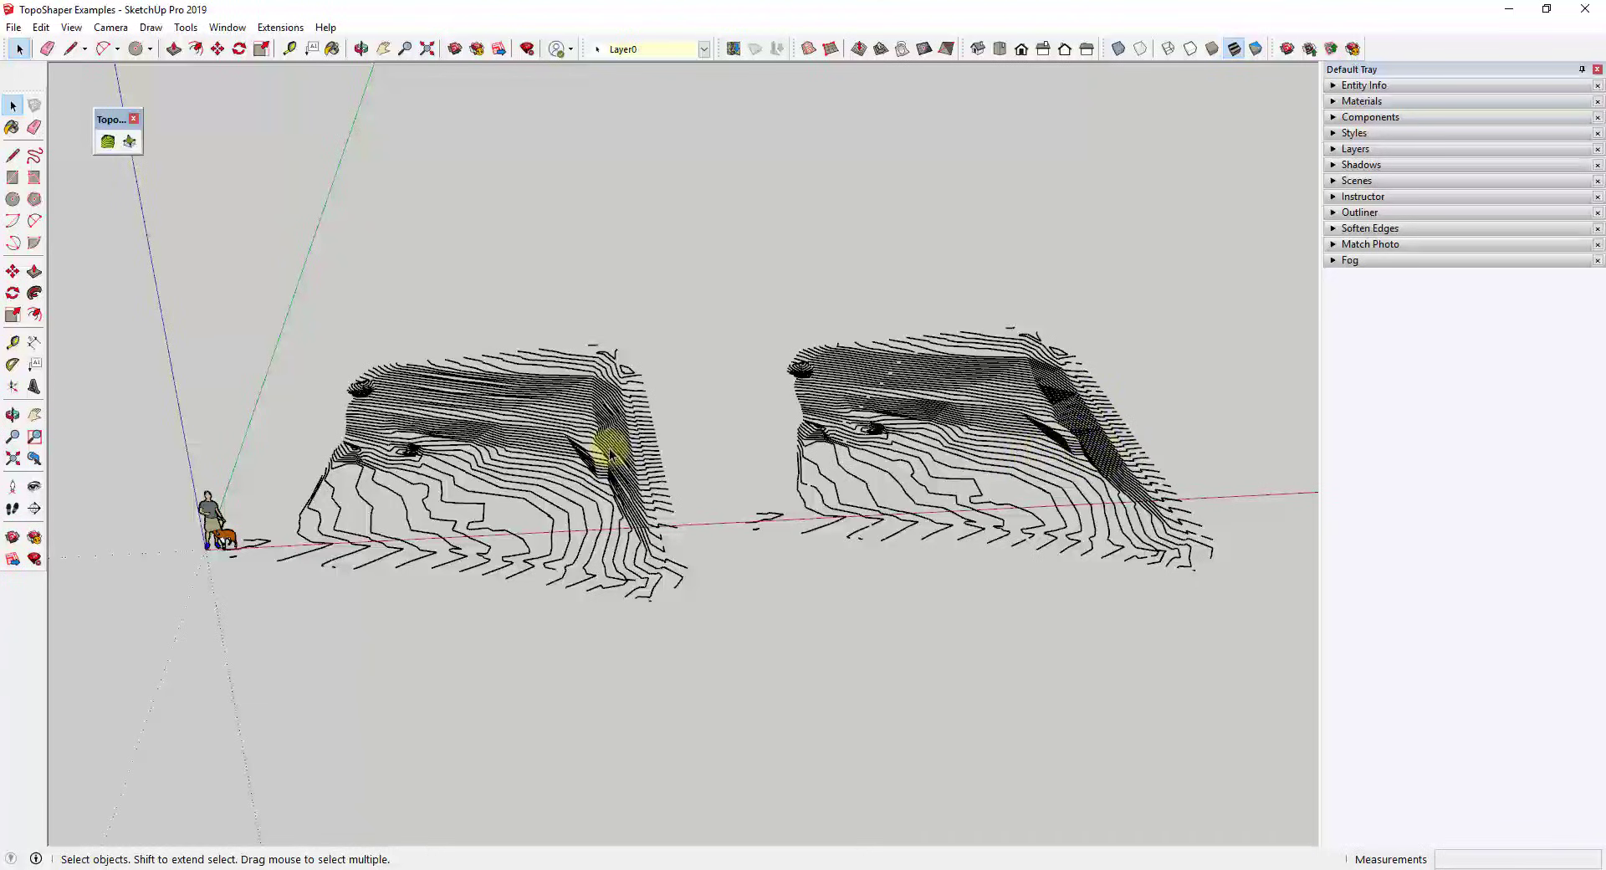
{"action": "scroll", "coordinate": [770, 423], "scroll_direction": "up", "scroll_amount": 1}
{"action": "scroll", "coordinate": [661, 414], "scroll_direction": "down", "scroll_amount": 2}
{"action": "scroll", "coordinate": [661, 414], "scroll_direction": "up", "scroll_amount": 2}
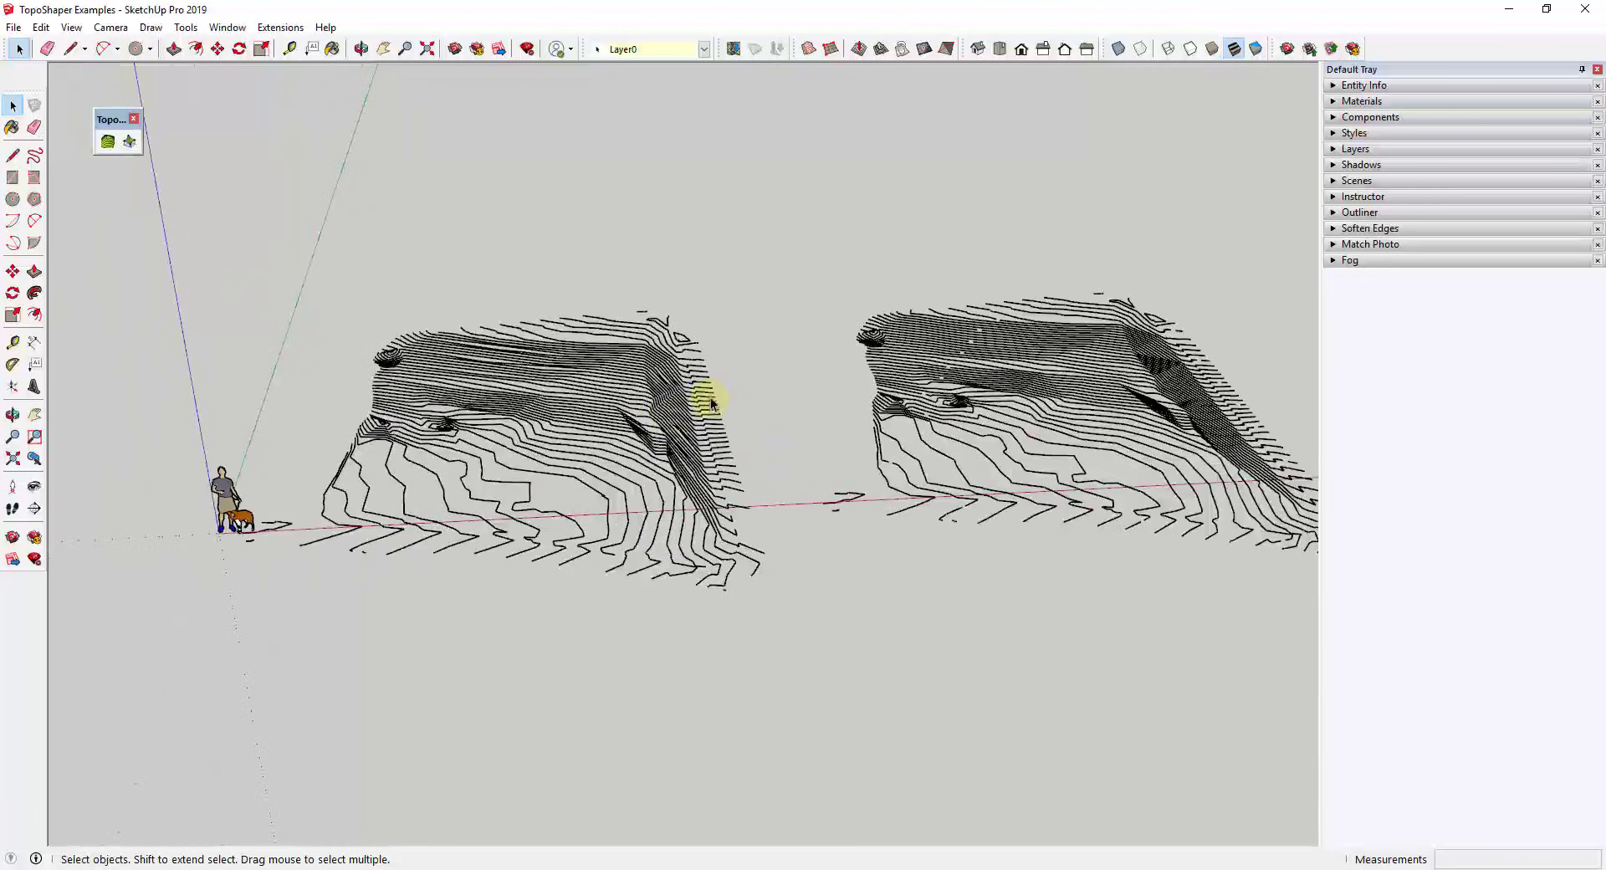
{"action": "middle_click_drag", "start_coordinate": [703, 395], "coordinate": [690, 384]}
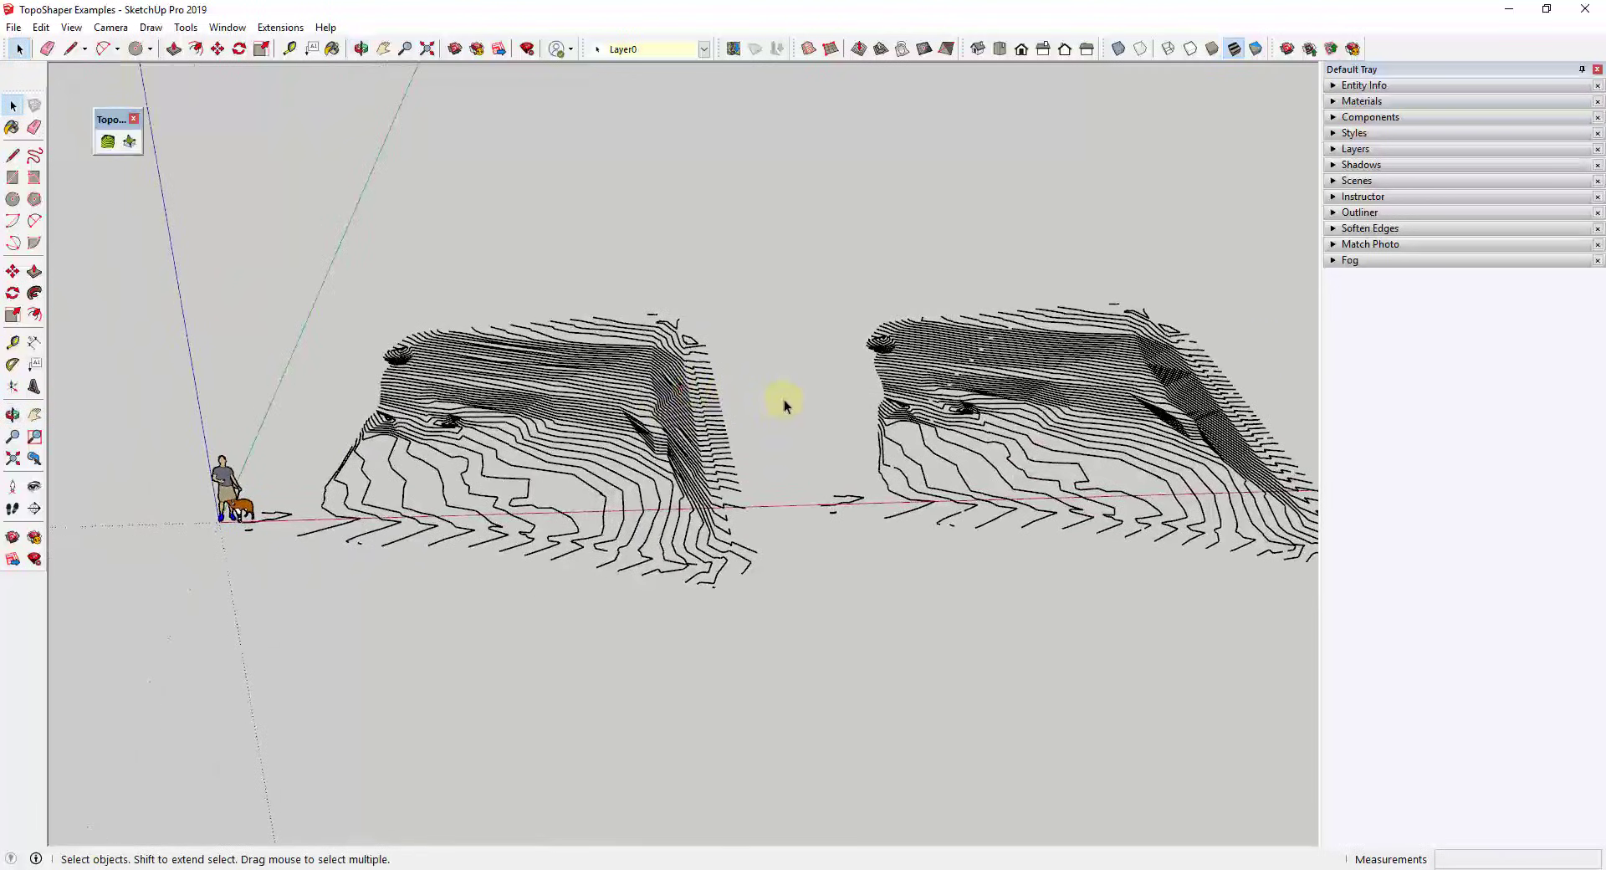
{"action": "left_click", "coordinate": [107, 142]}
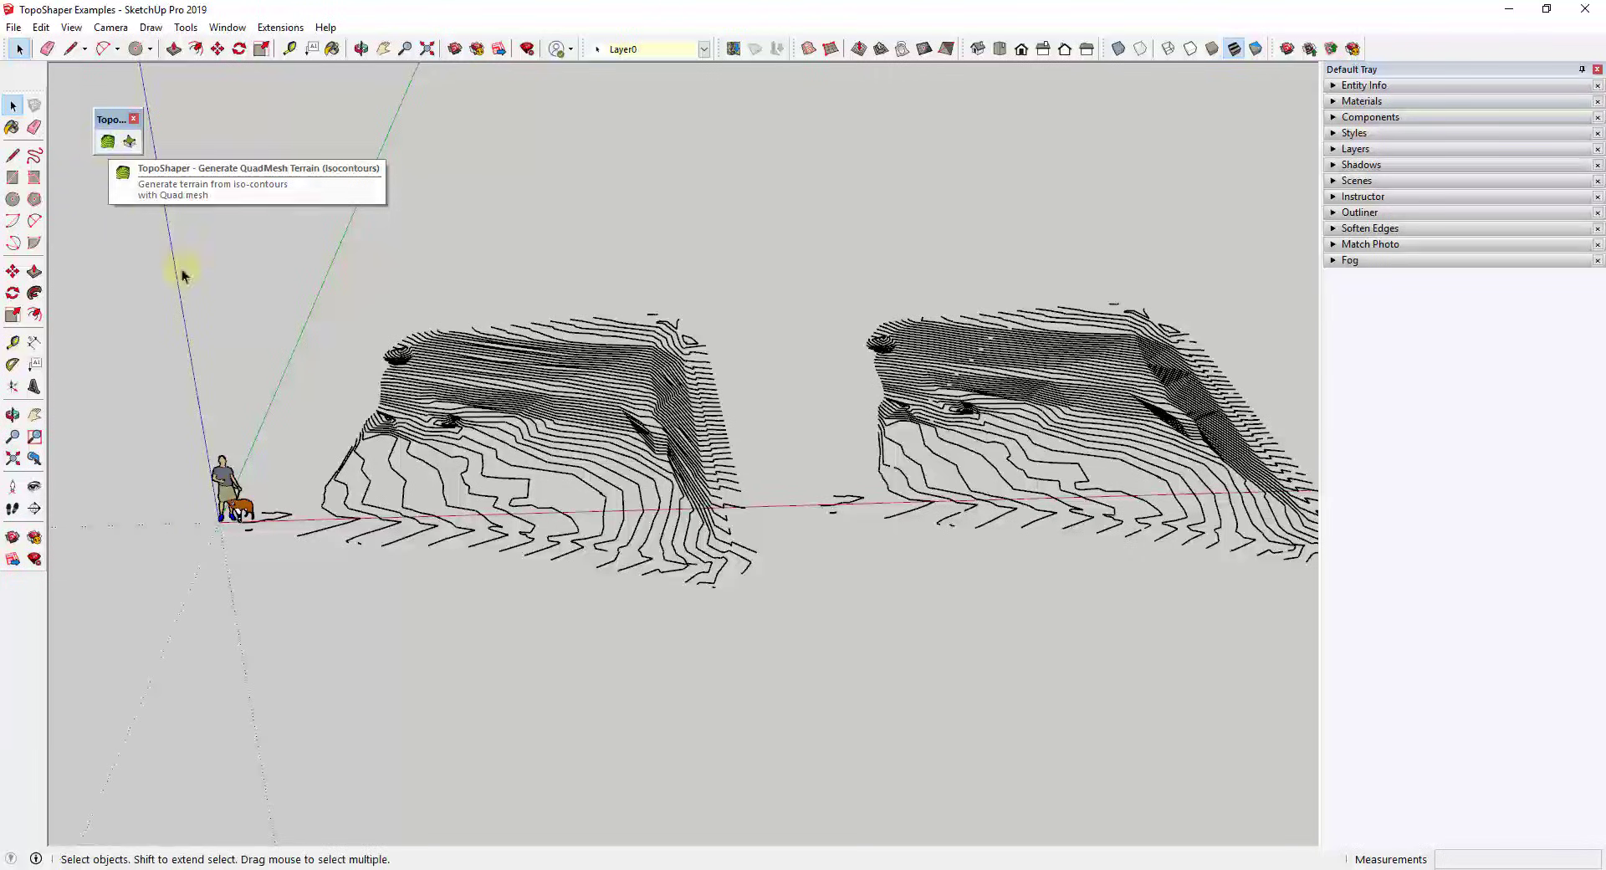
Move the third contour group along the red axis, closer to the middle contour group.
{"action": "mouse_move", "coordinate": [872, 345]}
{"action": "middle_mouse_down"}
{"action": "mouse_move", "coordinate": [1058, 348]}
{"action": "mouse_move", "coordinate": [896, 358]}
{"action": "middle_mouse_up"}
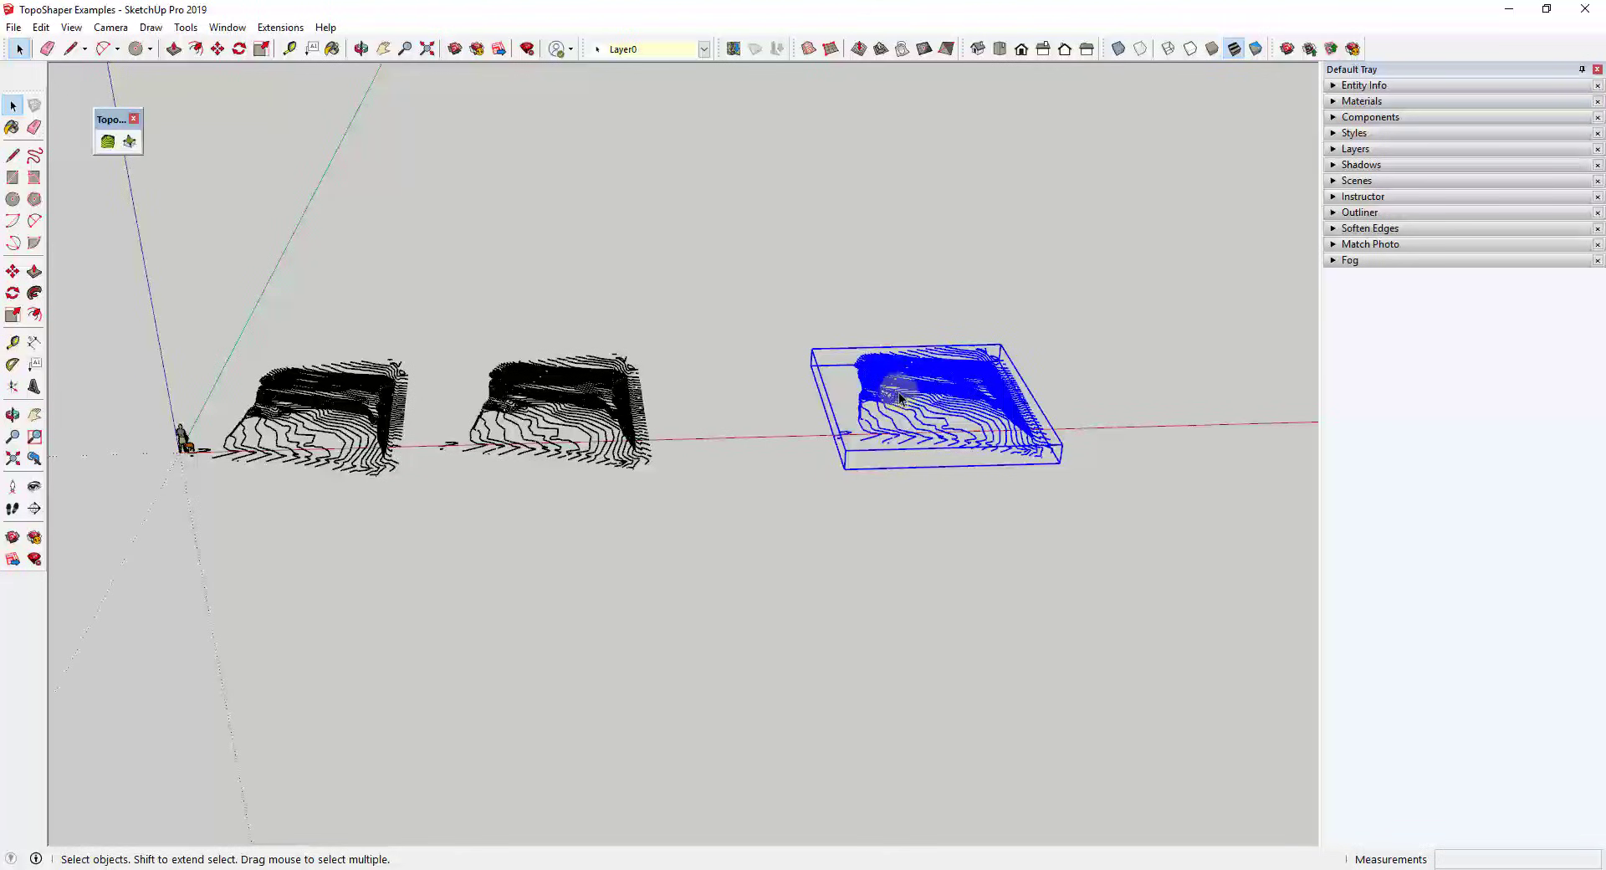
{"action": "key", "text": "m"}
{"action": "left_click", "coordinate": [896, 397]}
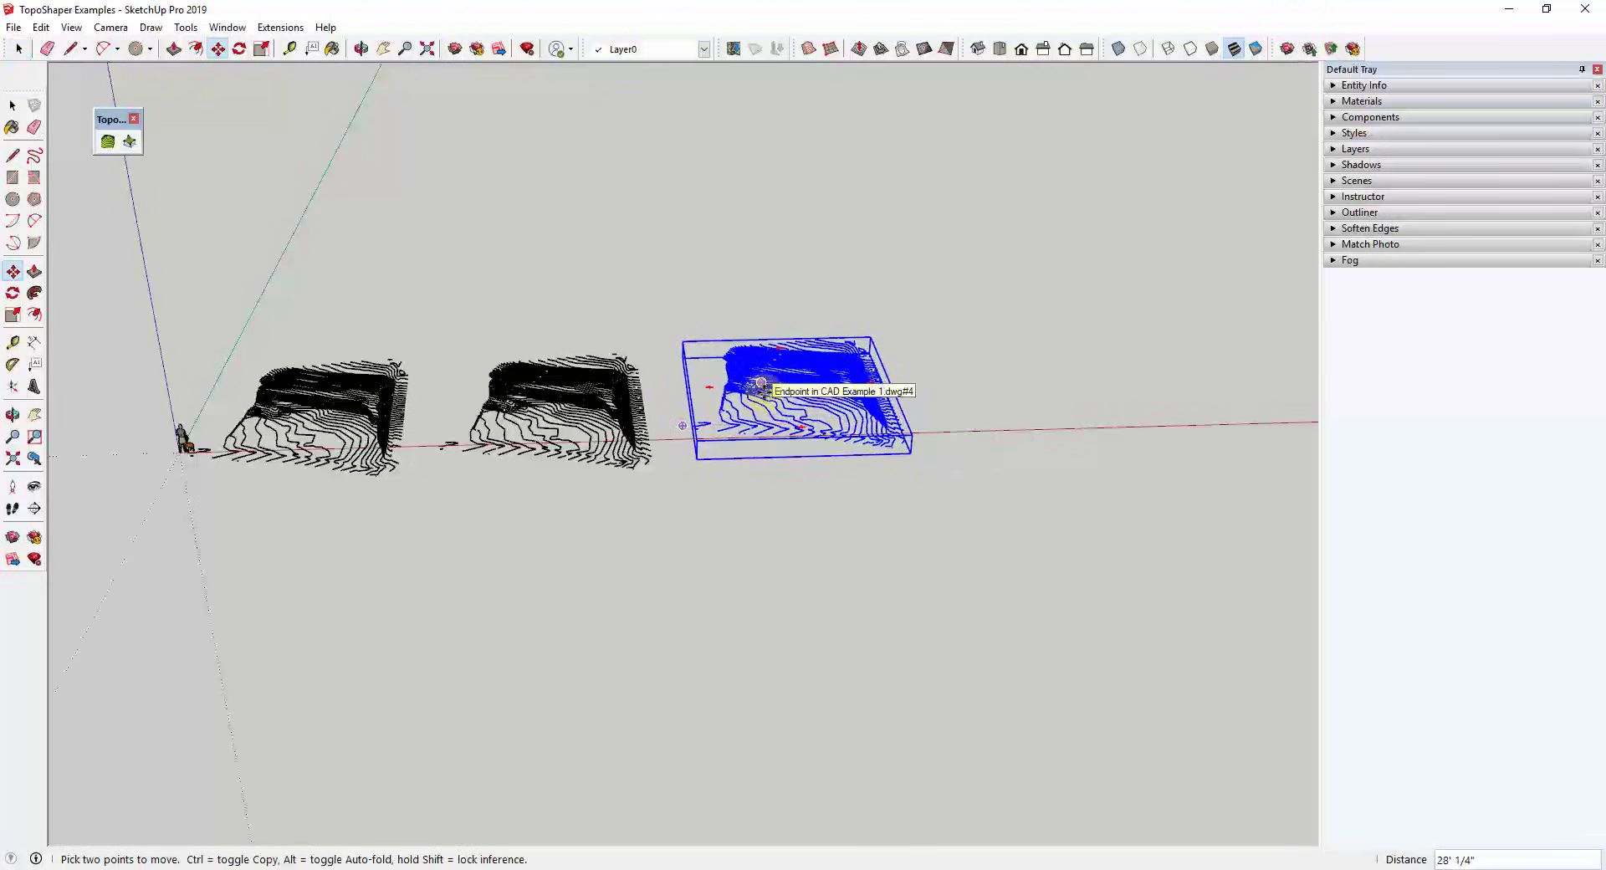
{"action": "left_click", "coordinate": [743, 418]}
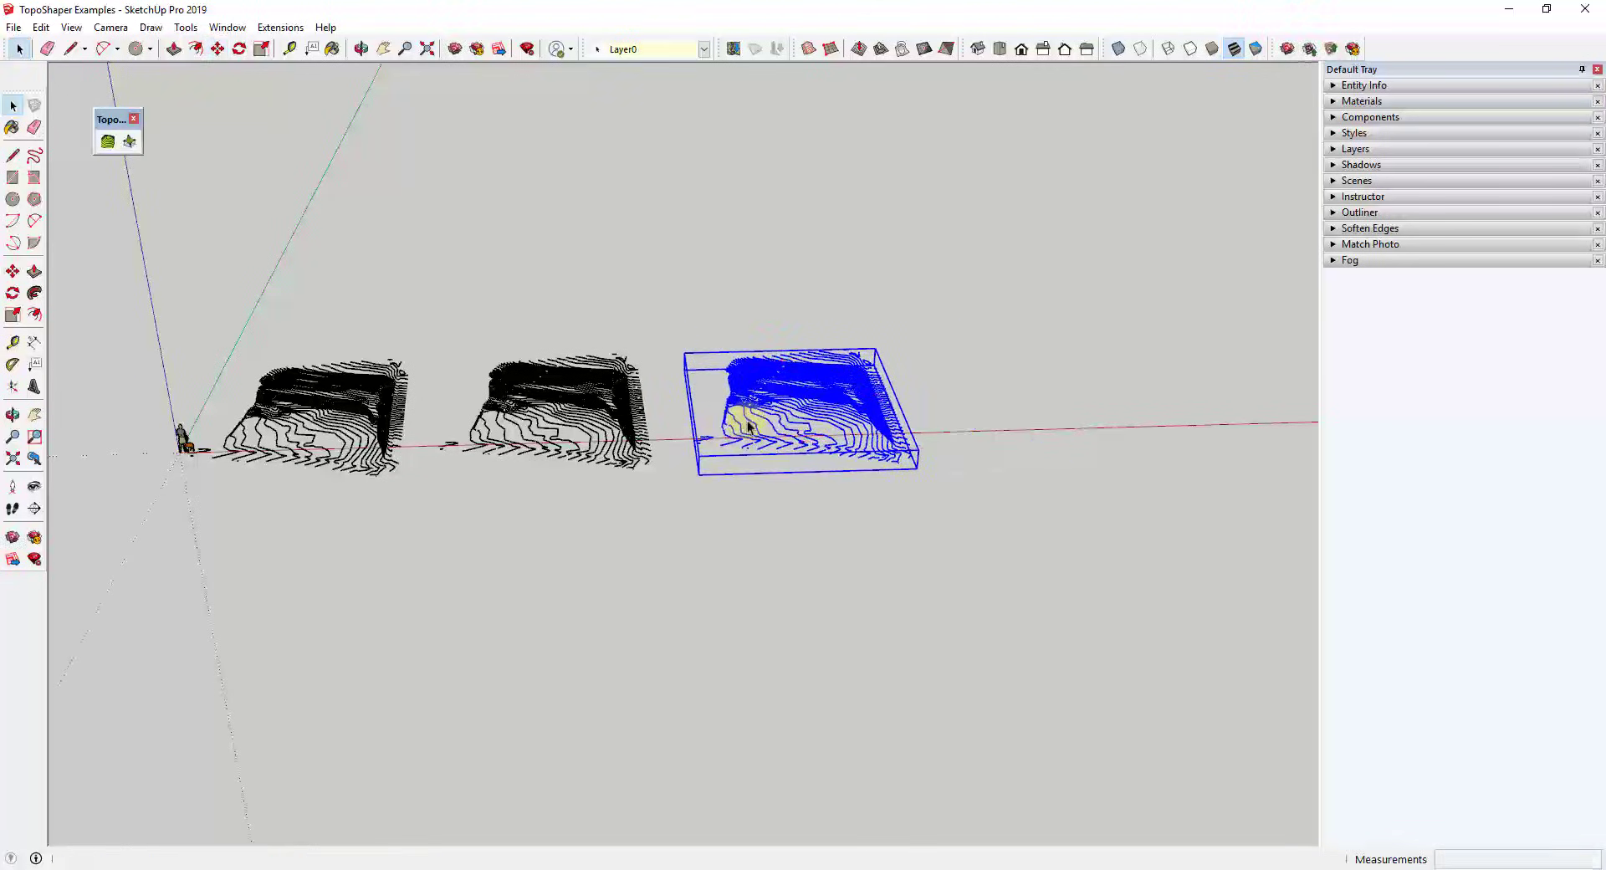
{"action": "key", "text": "space"}
Open the third contour group and generate a Sandbox terrain surface from all of its contour lines.
{"action": "scroll", "coordinate": [778, 418], "scroll_direction": "up", "scroll_amount": 5}
{"action": "scroll", "coordinate": [986, 390], "scroll_direction": "down", "scroll_amount": 3}
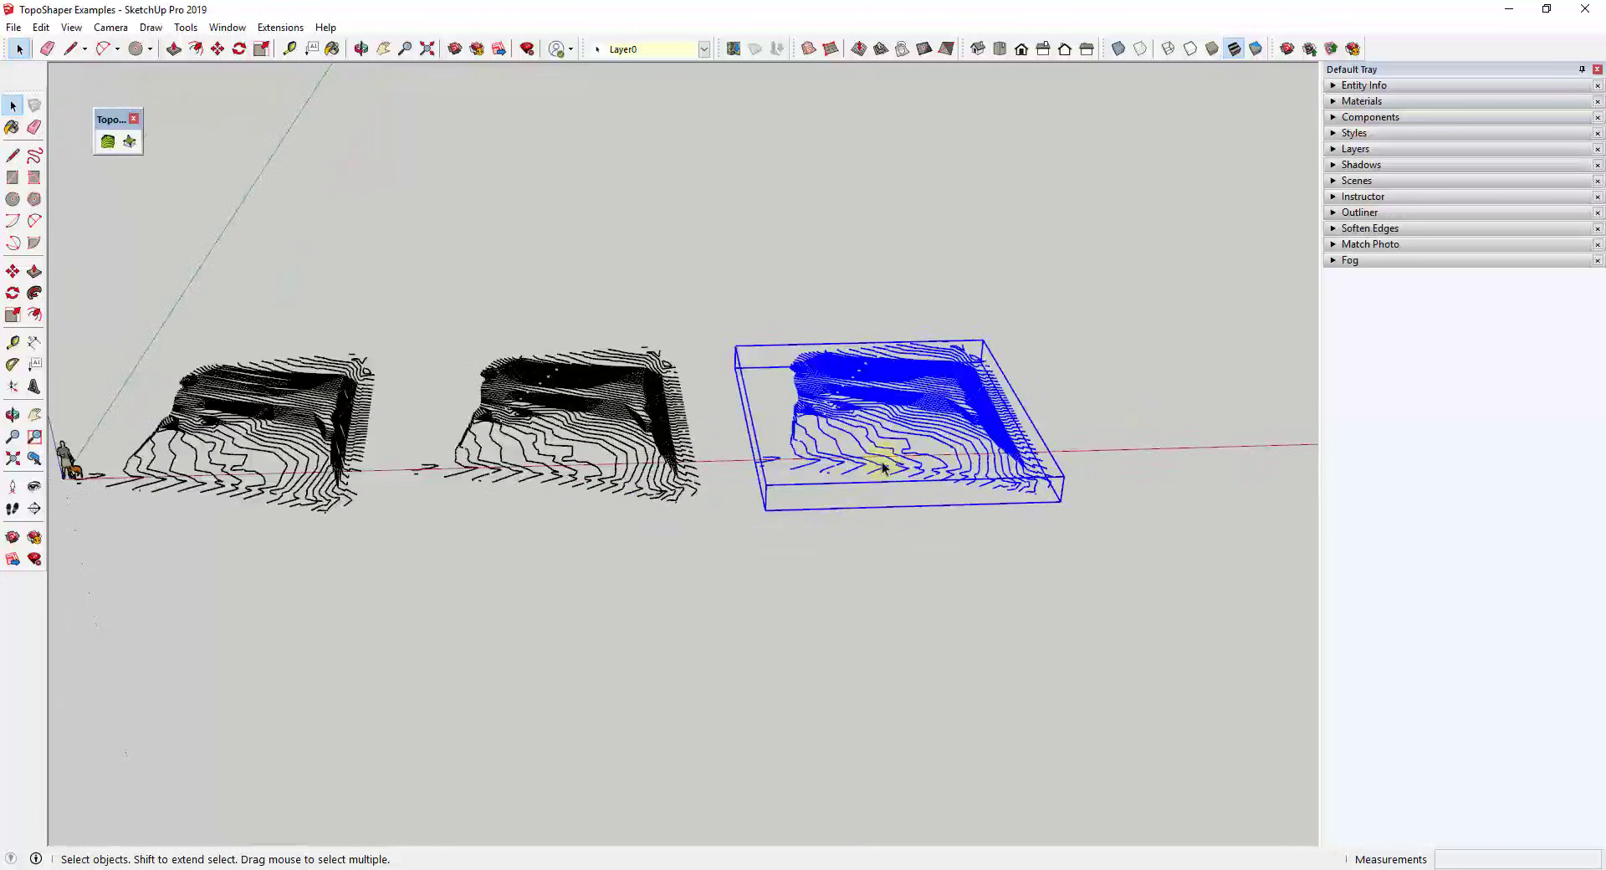
{"action": "middle_click_drag", "start_coordinate": [878, 459], "coordinate": [947, 415]}
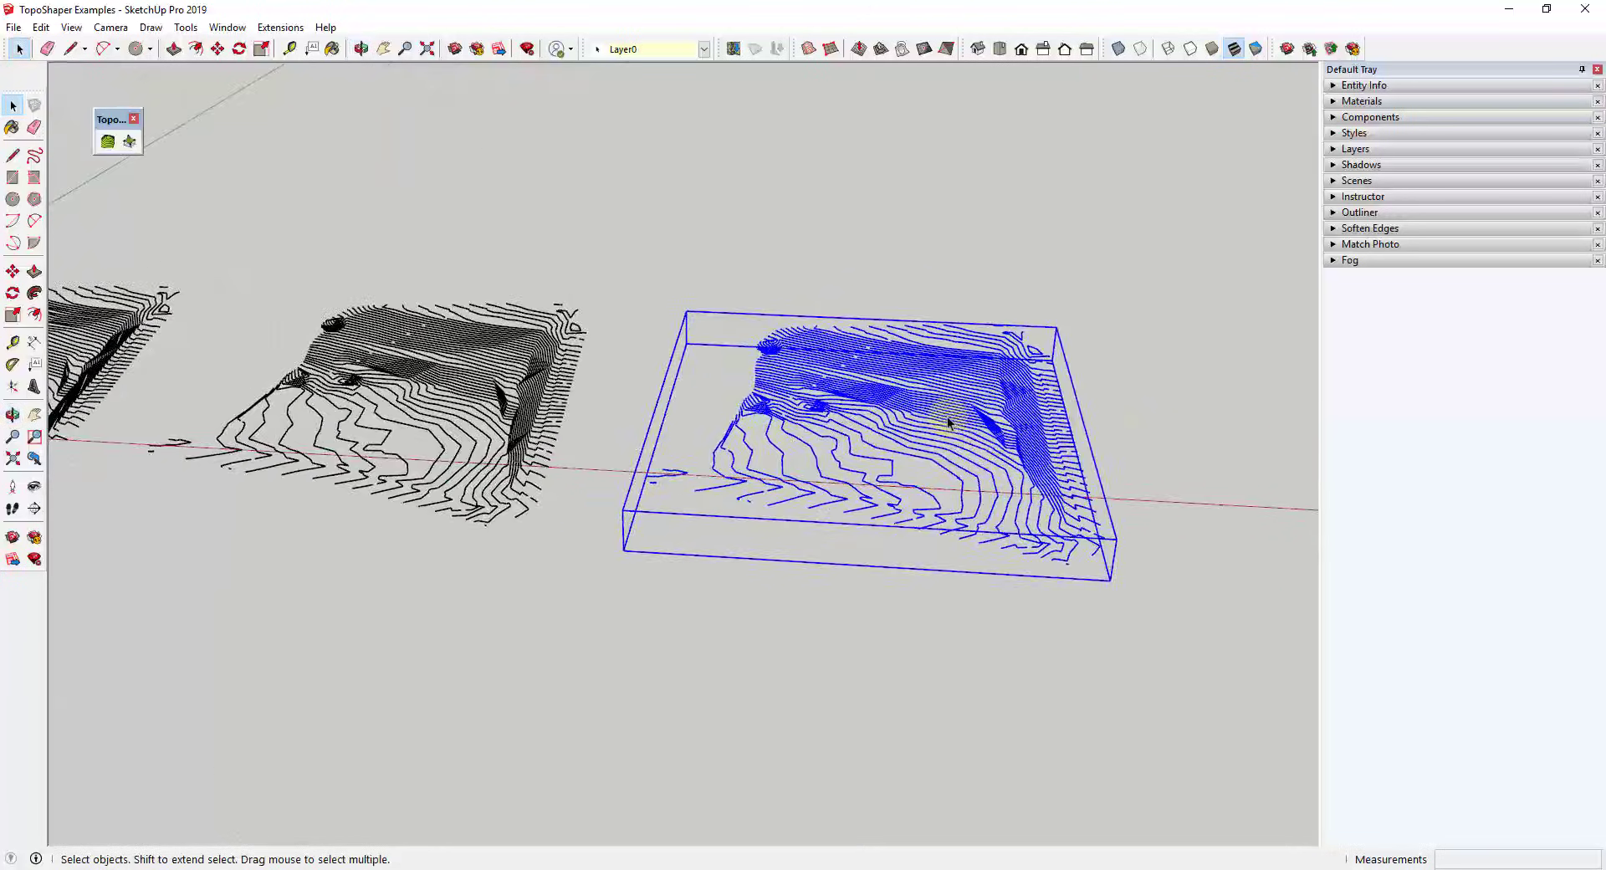
{"action": "double_click", "coordinate": [947, 417]}
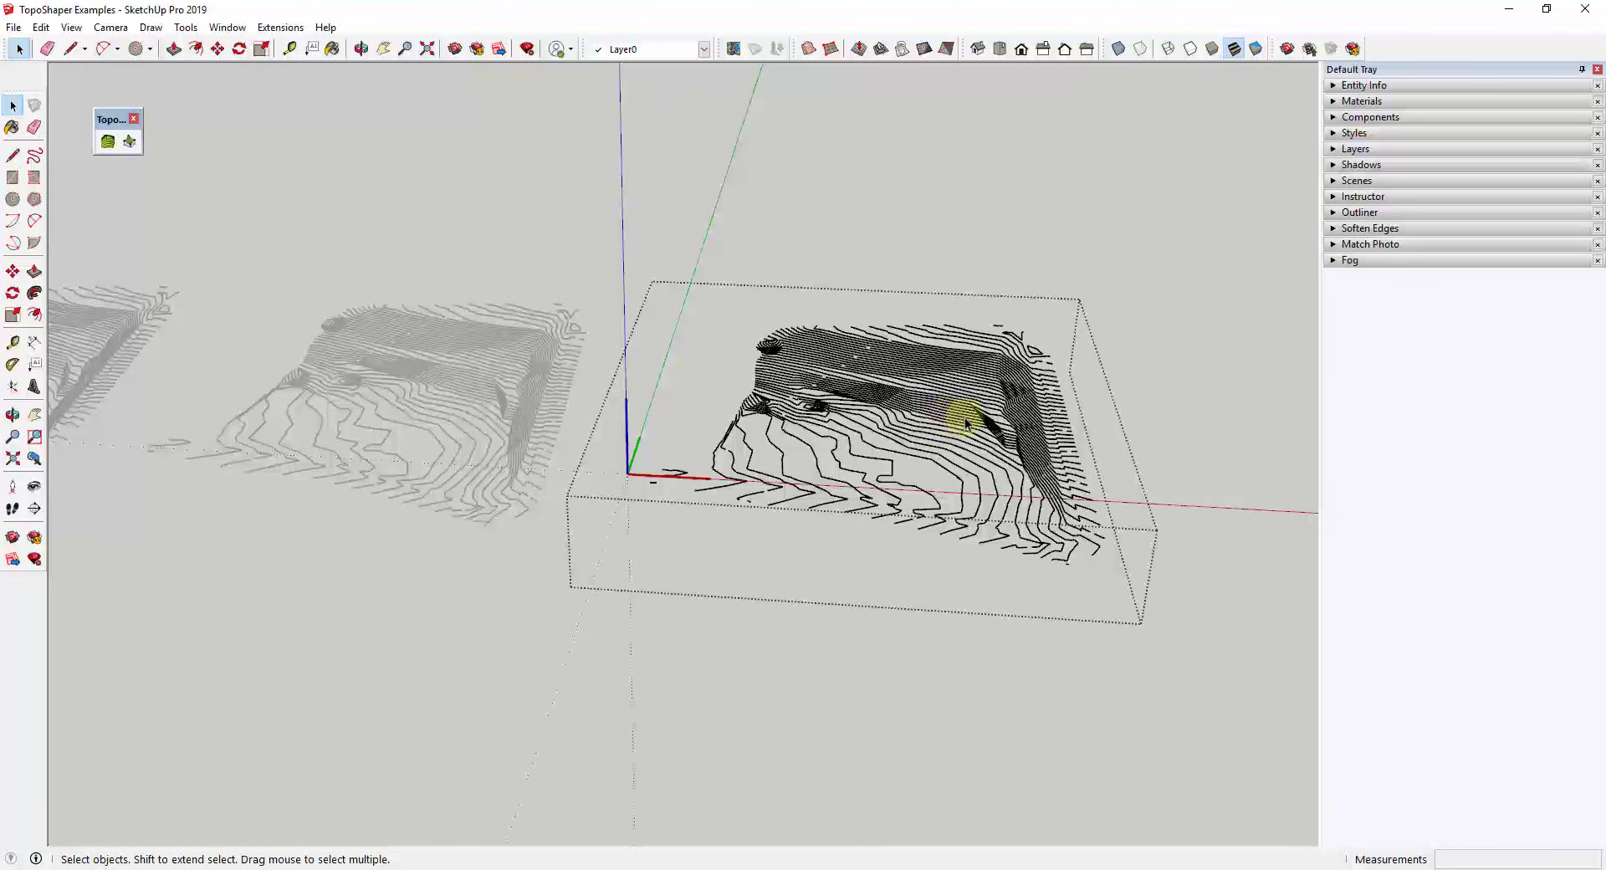
{"action": "key", "text": "ctrl+a"}
{"action": "middle_click_drag", "start_coordinate": [975, 437], "coordinate": [1143, 251]}
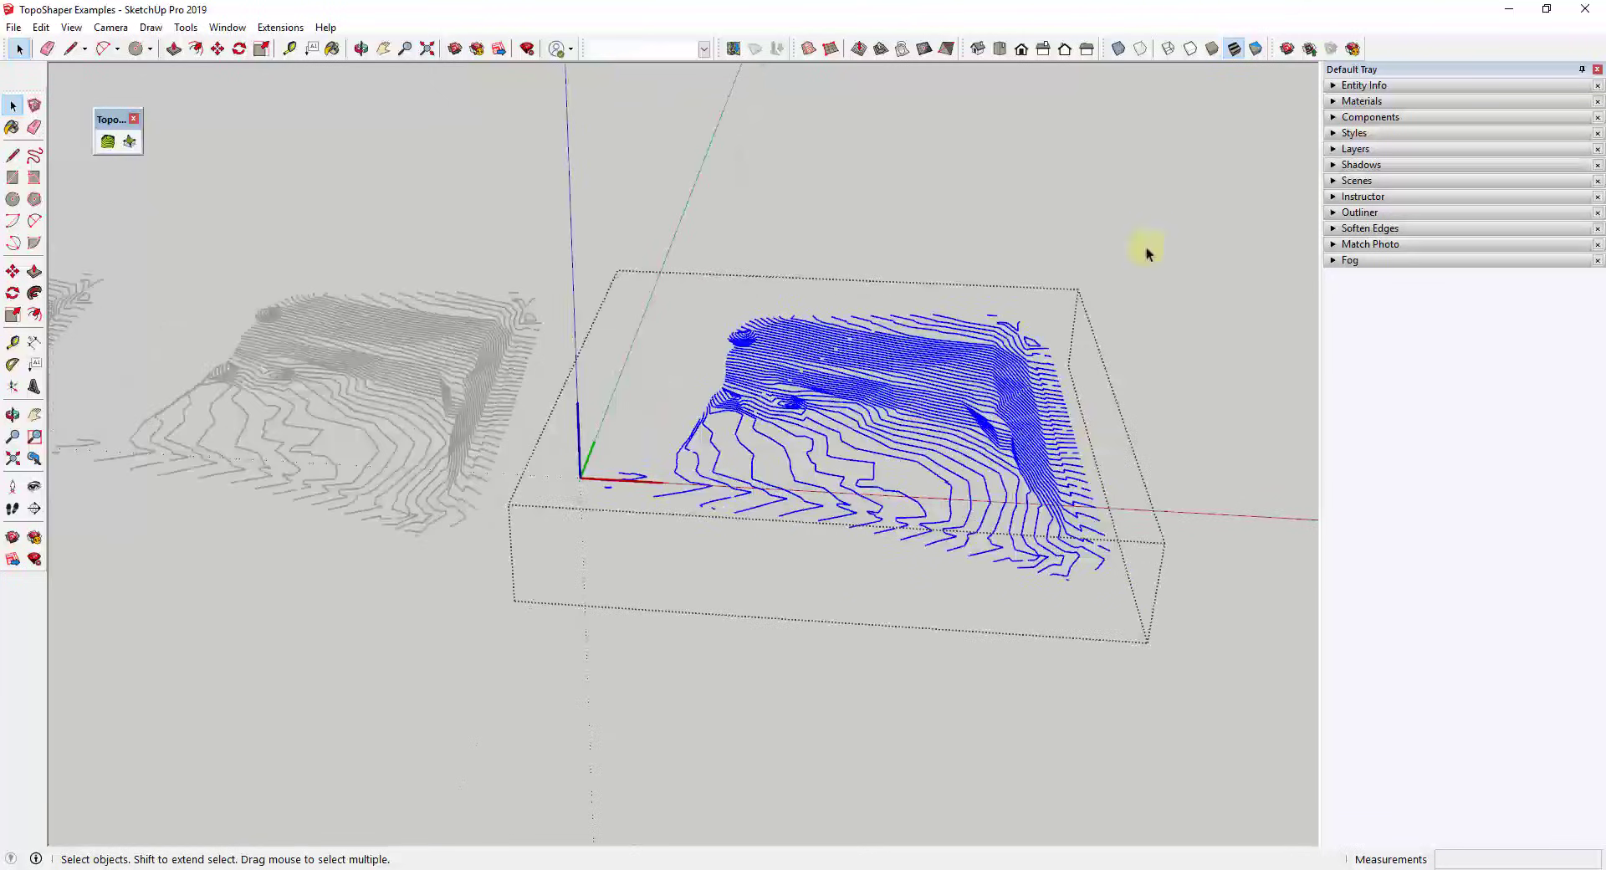
{"action": "left_click", "coordinate": [808, 51]}
{"action": "middle_click_drag", "start_coordinate": [961, 491], "coordinate": [1054, 503]}
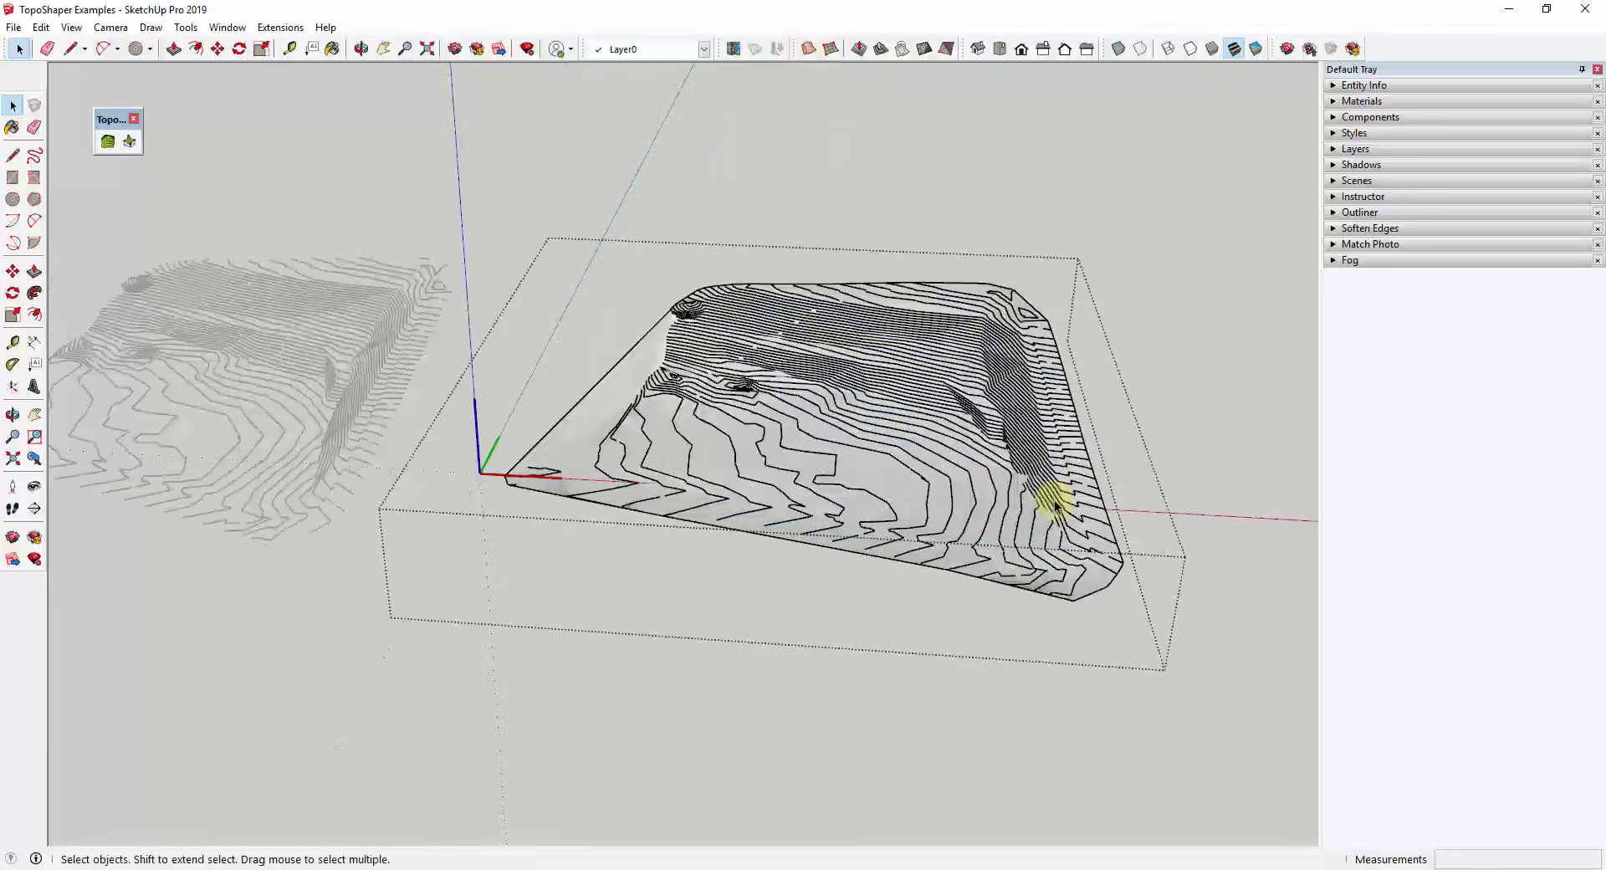
Display hidden geometry so the triangulation of the Sandbox terrain can be examined.
{"action": "scroll", "coordinate": [763, 423], "scroll_direction": "up", "scroll_amount": 3}
{"action": "middle_click_drag", "start_coordinate": [763, 424], "coordinate": [630, 431]}
{"action": "scroll", "coordinate": [629, 431], "scroll_direction": "up", "scroll_amount": 2}
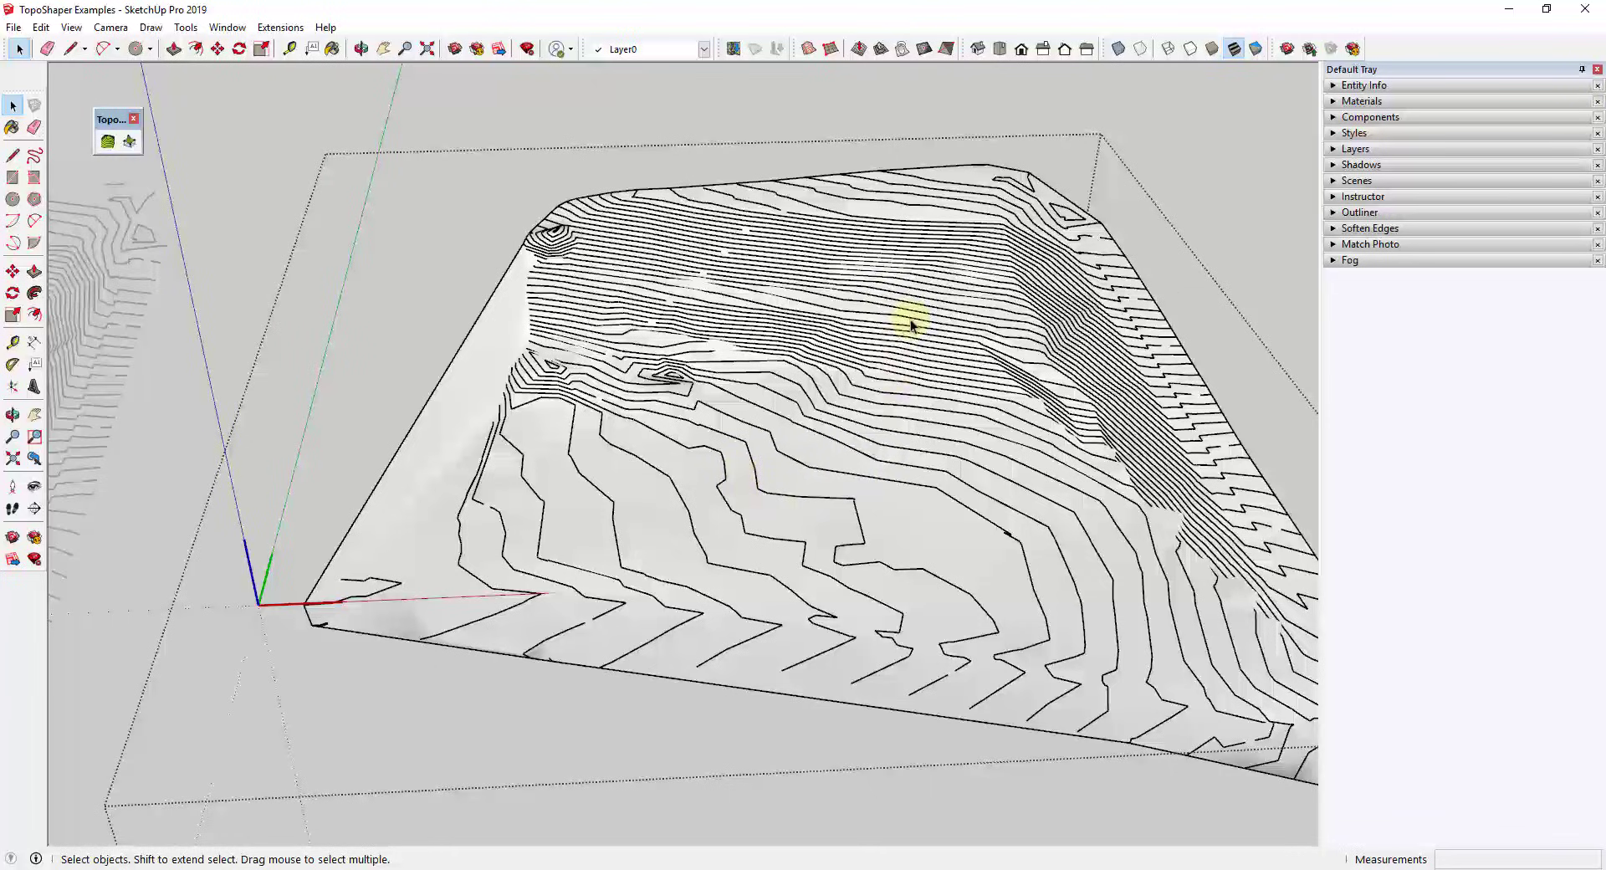
{"action": "left_click", "coordinate": [71, 28]}
{"action": "left_click", "coordinate": [115, 95]}
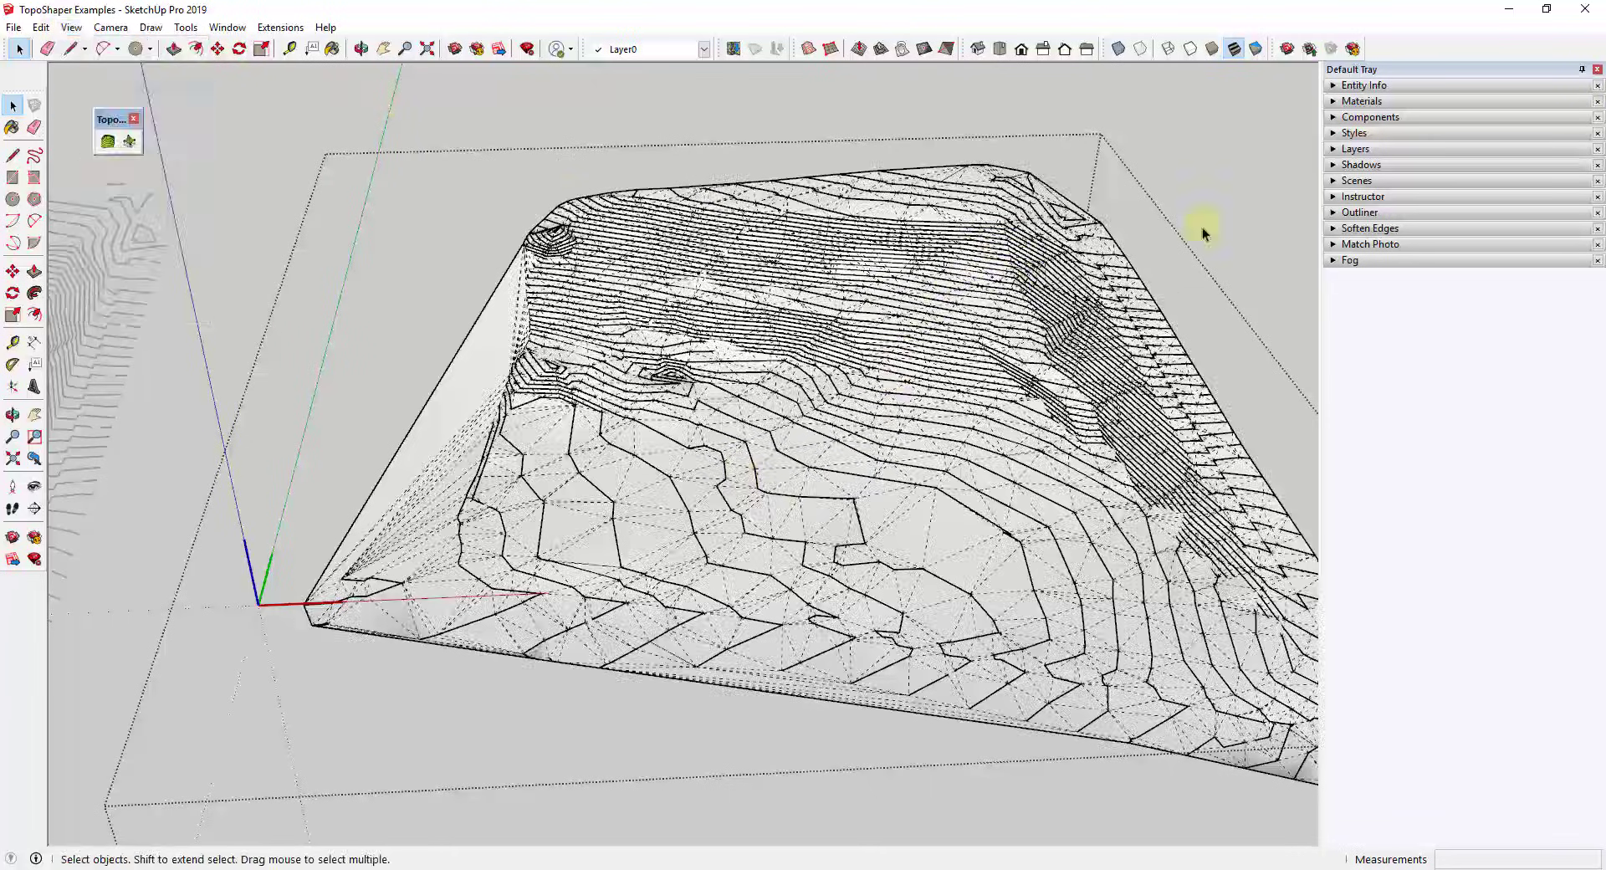
Hide the Major Contours and Minor Contours layers to inspect the bare triangulated mesh, and show both layers again.
{"action": "left_click", "coordinate": [1335, 149]}
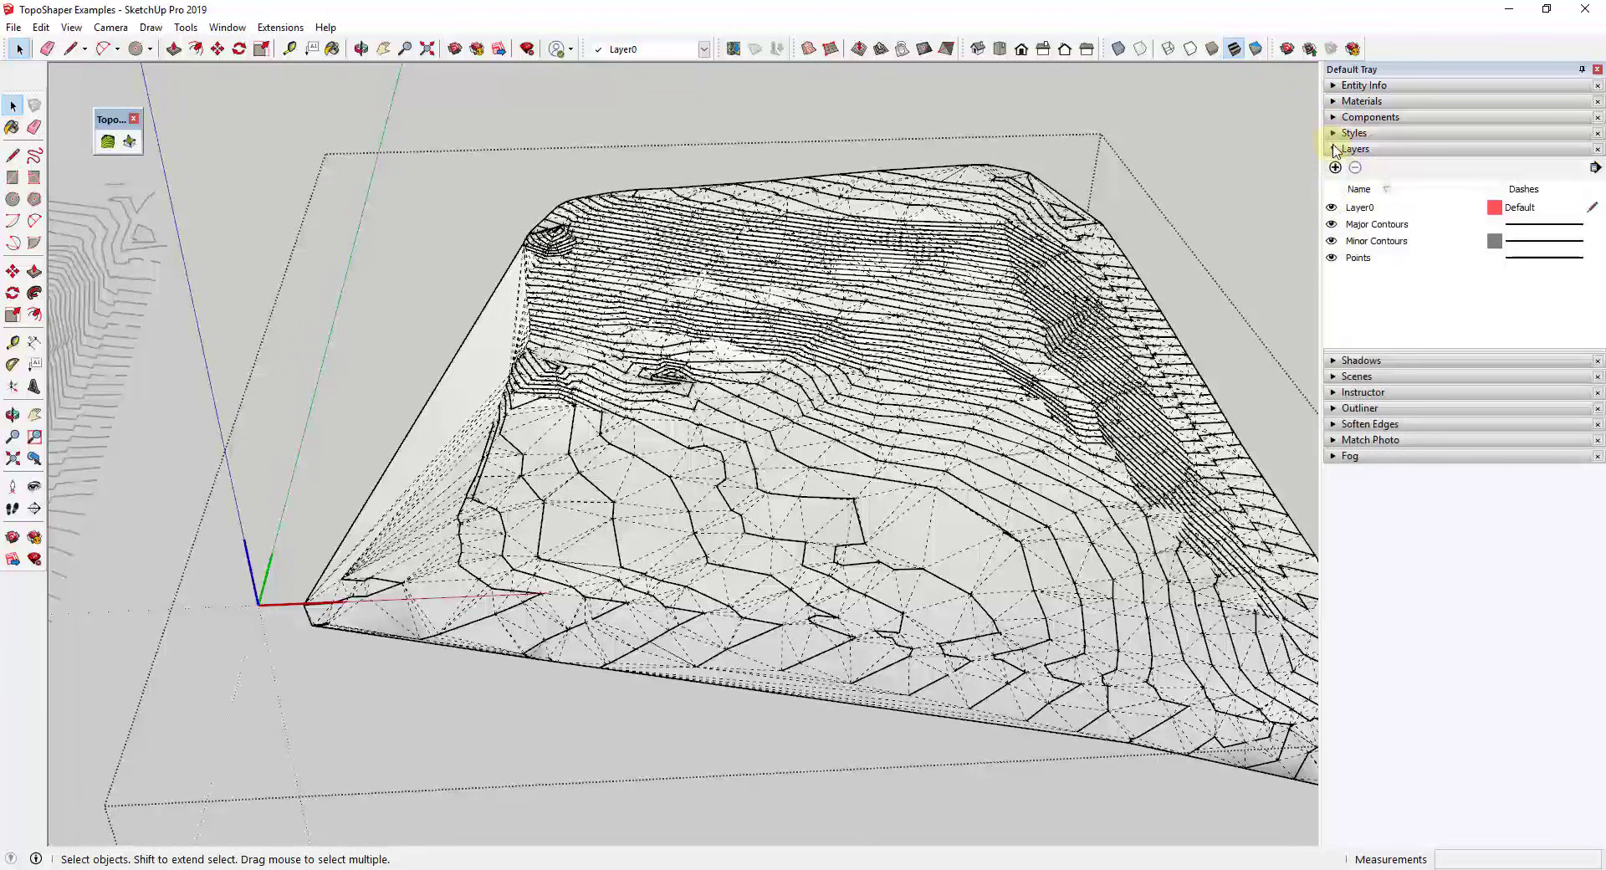
{"action": "left_click", "coordinate": [1330, 224]}
{"action": "left_click", "coordinate": [1331, 240]}
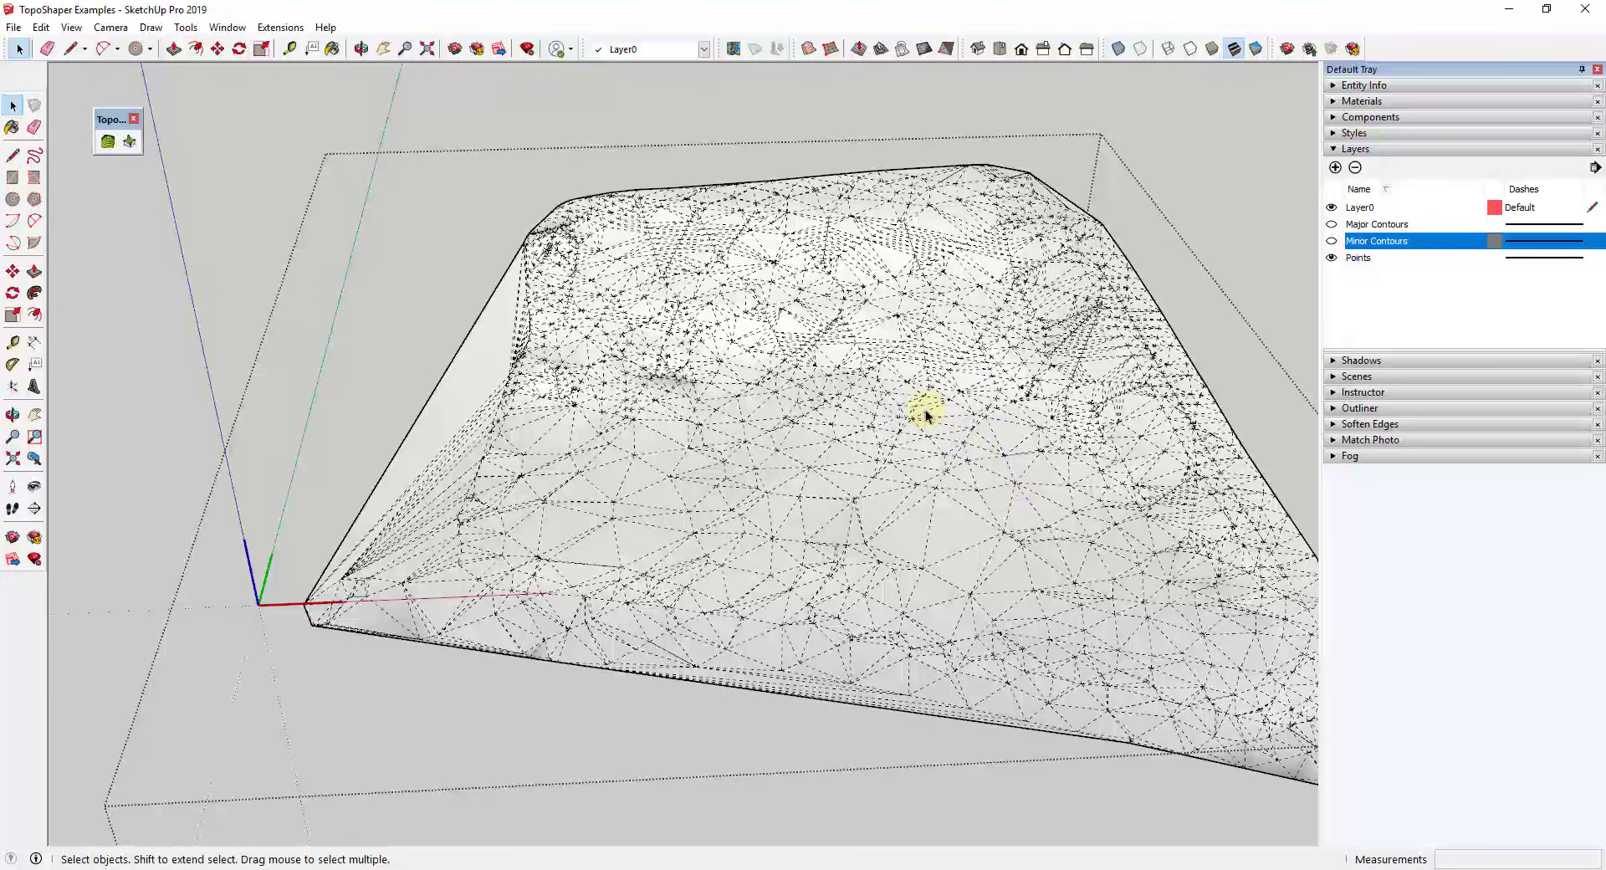
{"action": "scroll", "coordinate": [1051, 433], "scroll_direction": "up", "scroll_amount": 5}
{"action": "middle_click_drag", "start_coordinate": [1111, 519], "coordinate": [1046, 434]}
{"action": "scroll", "coordinate": [1046, 434], "scroll_direction": "down", "scroll_amount": 5}
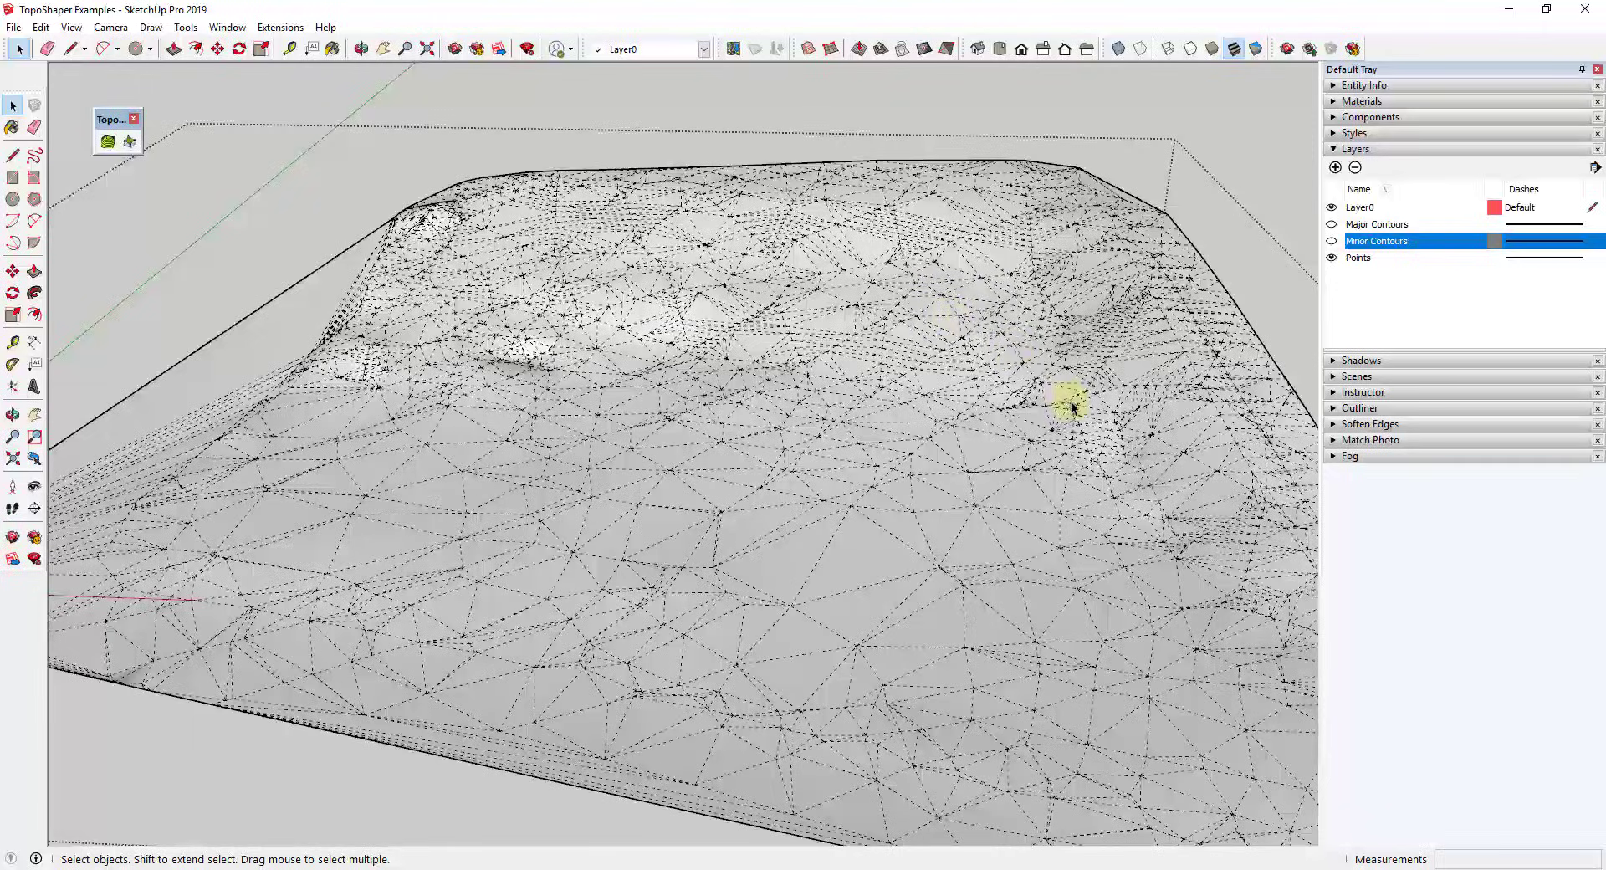
{"action": "scroll", "coordinate": [1055, 405], "scroll_direction": "down", "scroll_amount": 4}
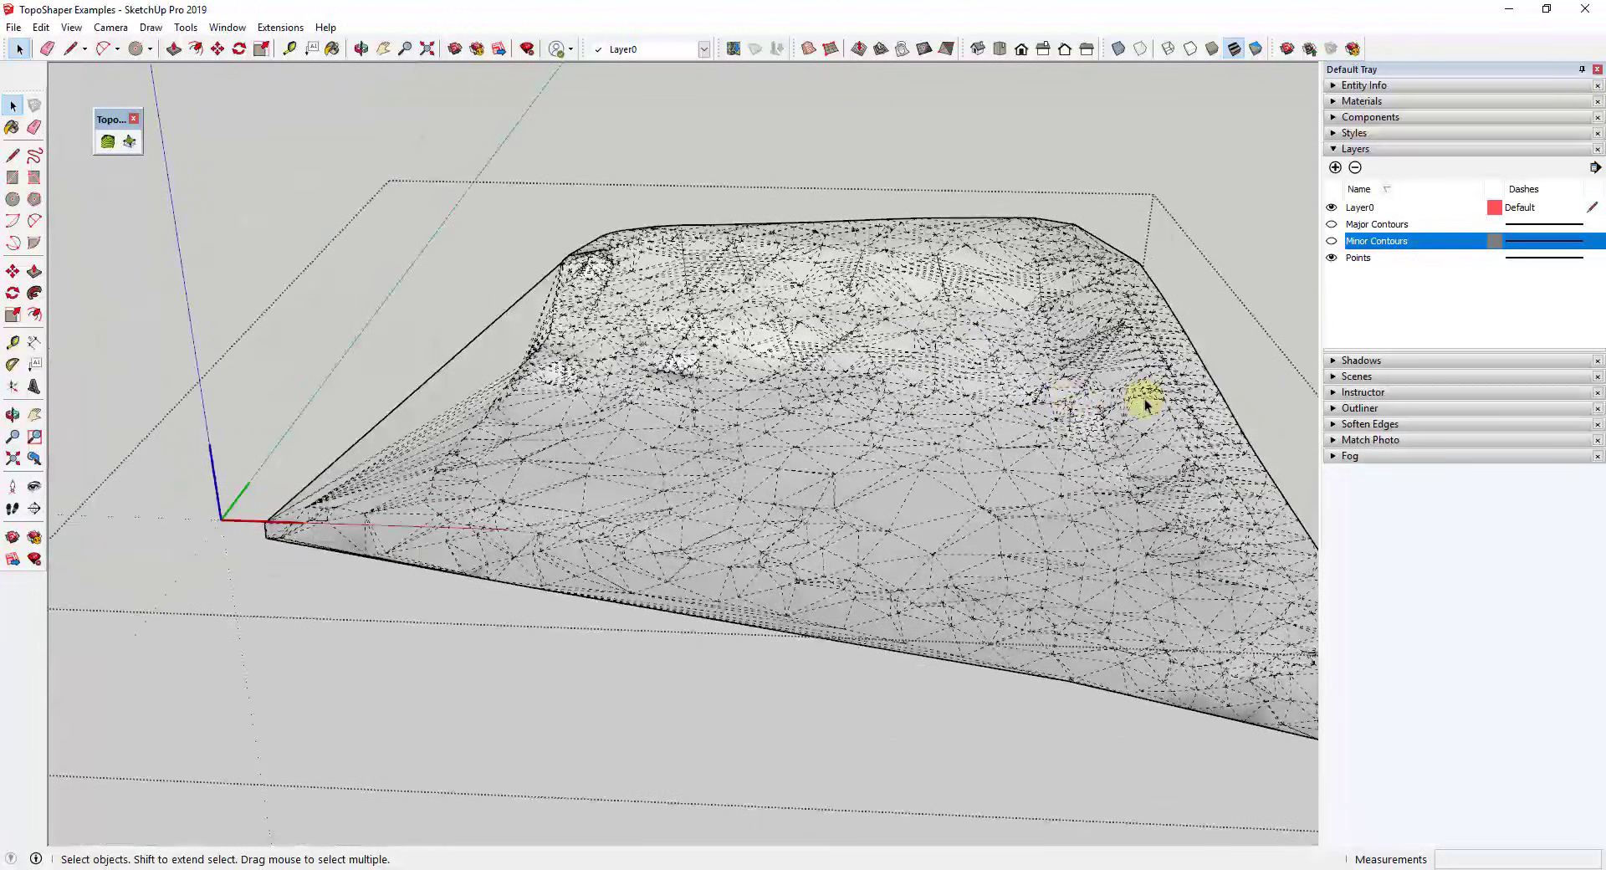
{"action": "scroll", "coordinate": [1144, 399], "scroll_direction": "up", "scroll_amount": 1}
{"action": "left_click", "coordinate": [1330, 241]}
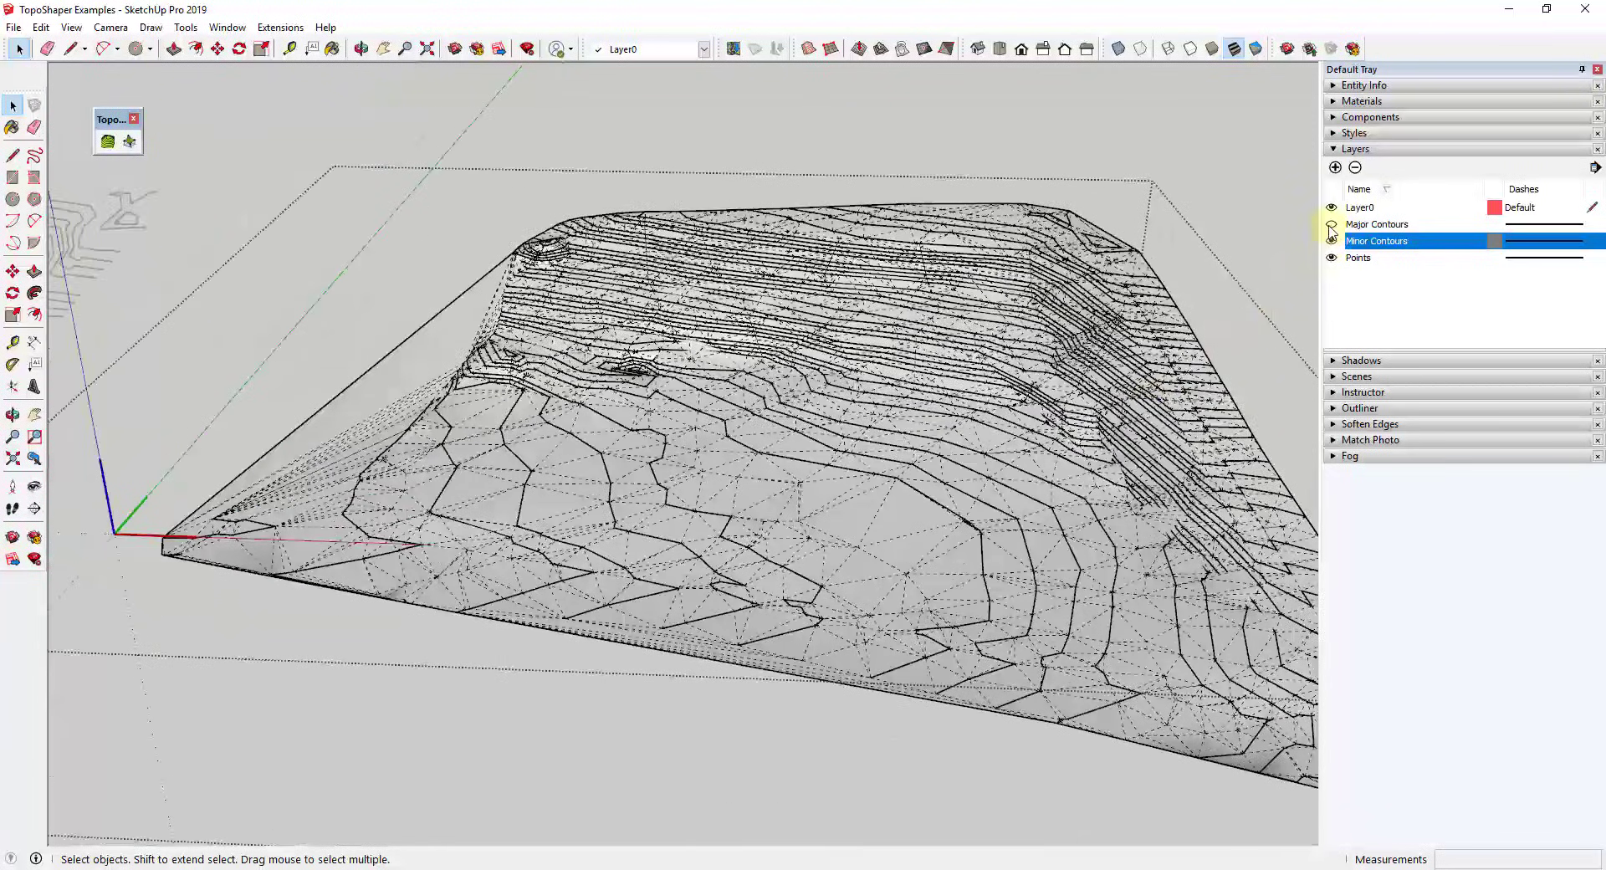
{"action": "left_click", "coordinate": [1331, 225]}
Open the middle contour group, select its contour lines and start TopoShaper's terrain generation from iso-contours.
{"action": "scroll", "coordinate": [1158, 310], "scroll_direction": "down", "scroll_amount": 5}
{"action": "middle_click_drag", "start_coordinate": [644, 339], "coordinate": [638, 315], "text": "shift"}
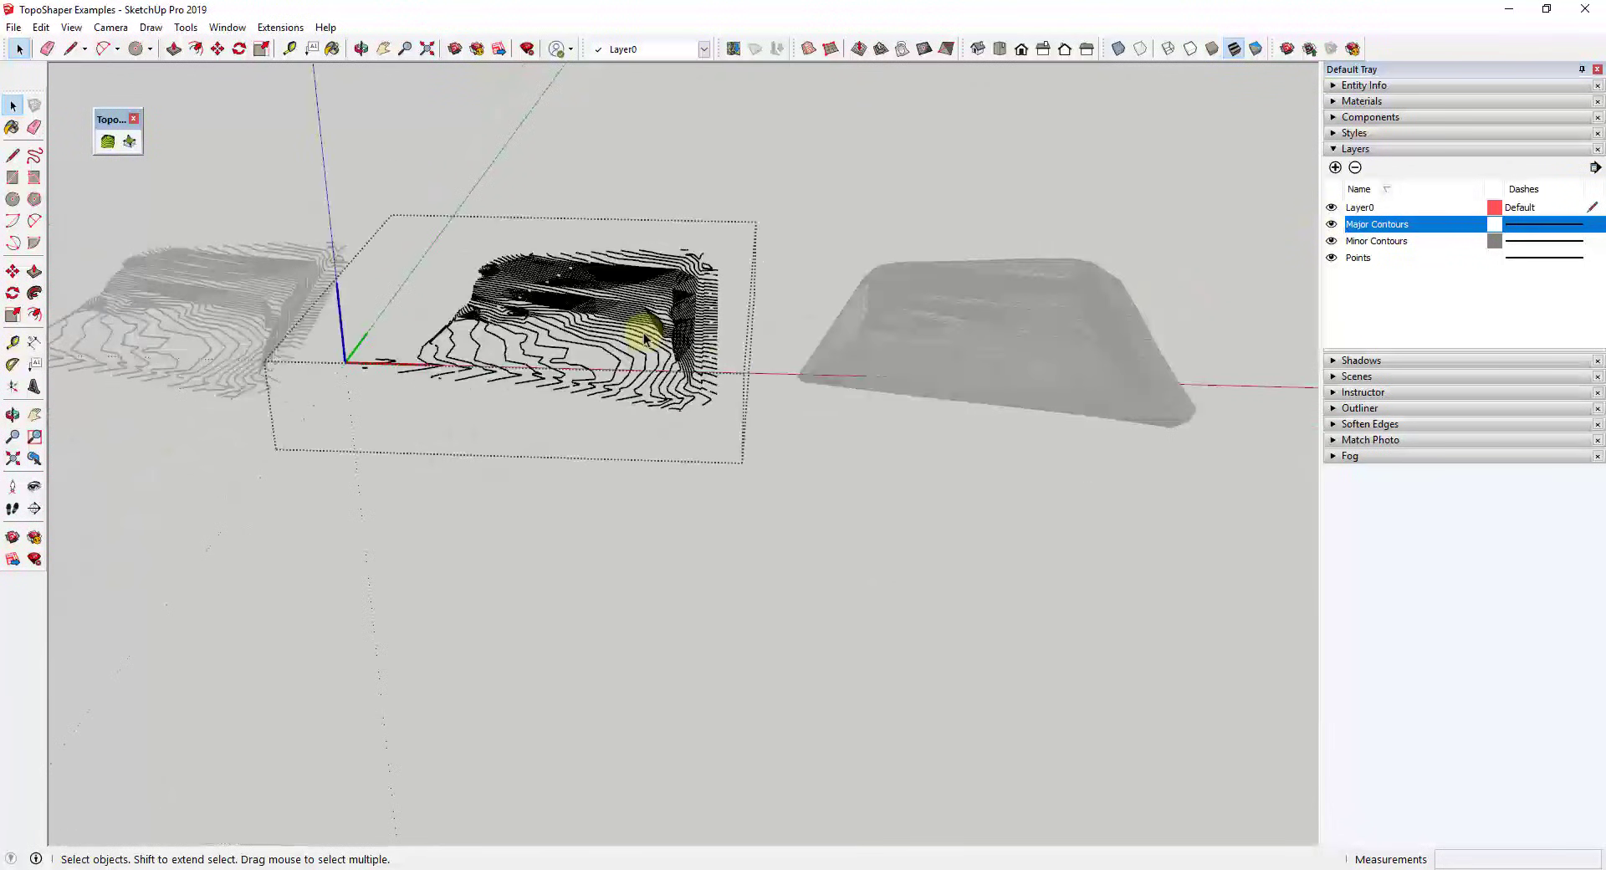
{"action": "scroll", "coordinate": [638, 322], "scroll_direction": "up", "scroll_amount": 8}
{"action": "scroll", "coordinate": [631, 332], "scroll_direction": "down", "scroll_amount": 5}
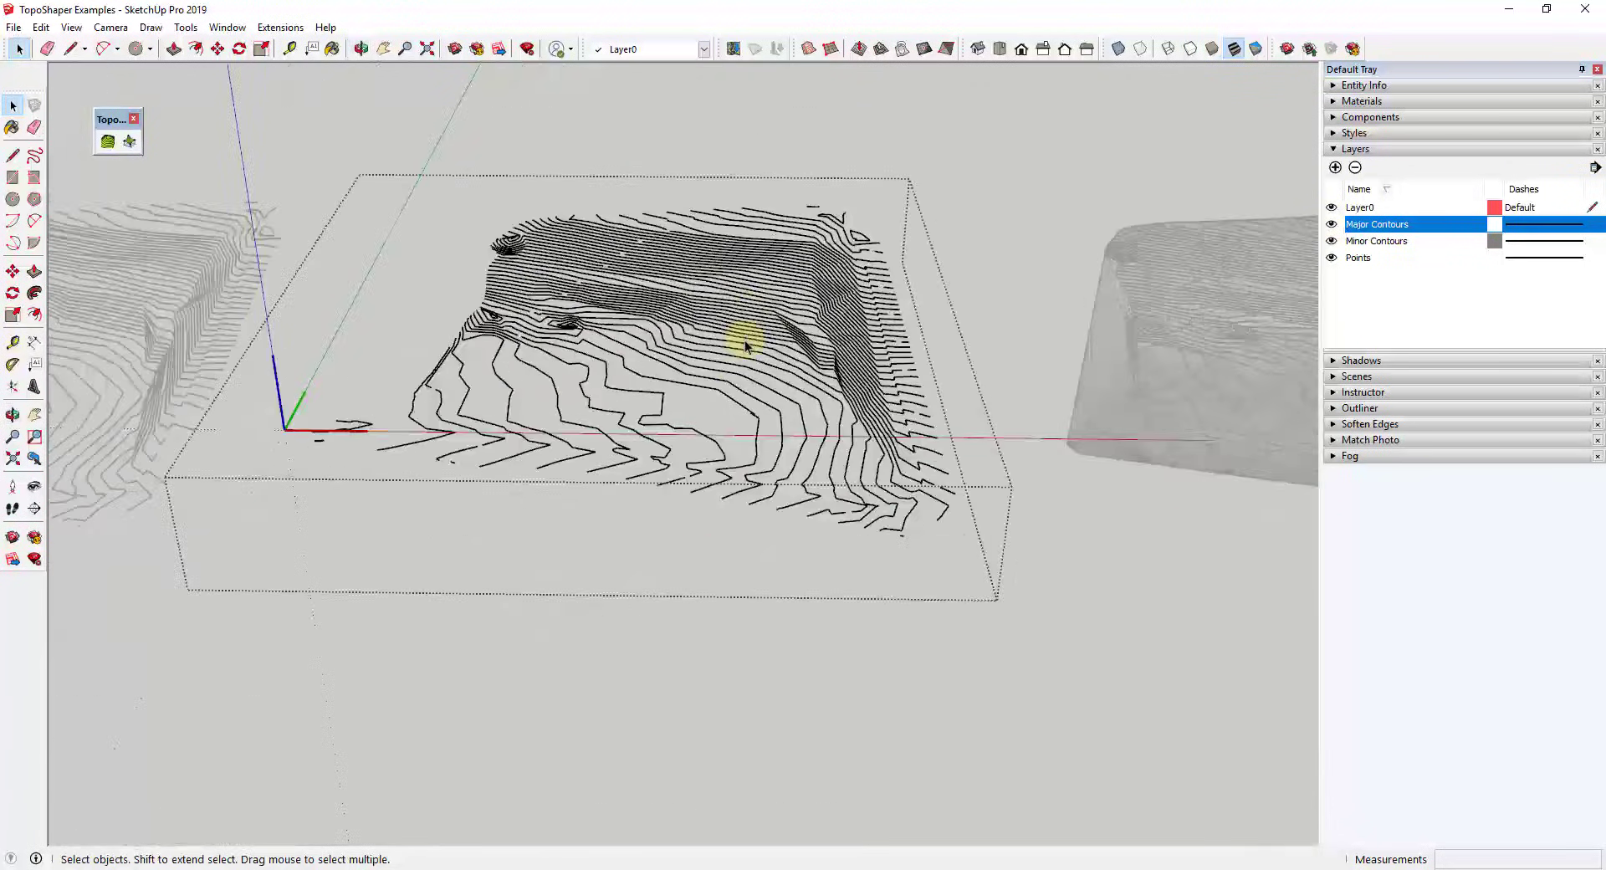
{"action": "left_click_drag", "start_coordinate": [334, 164], "coordinate": [936, 532]}
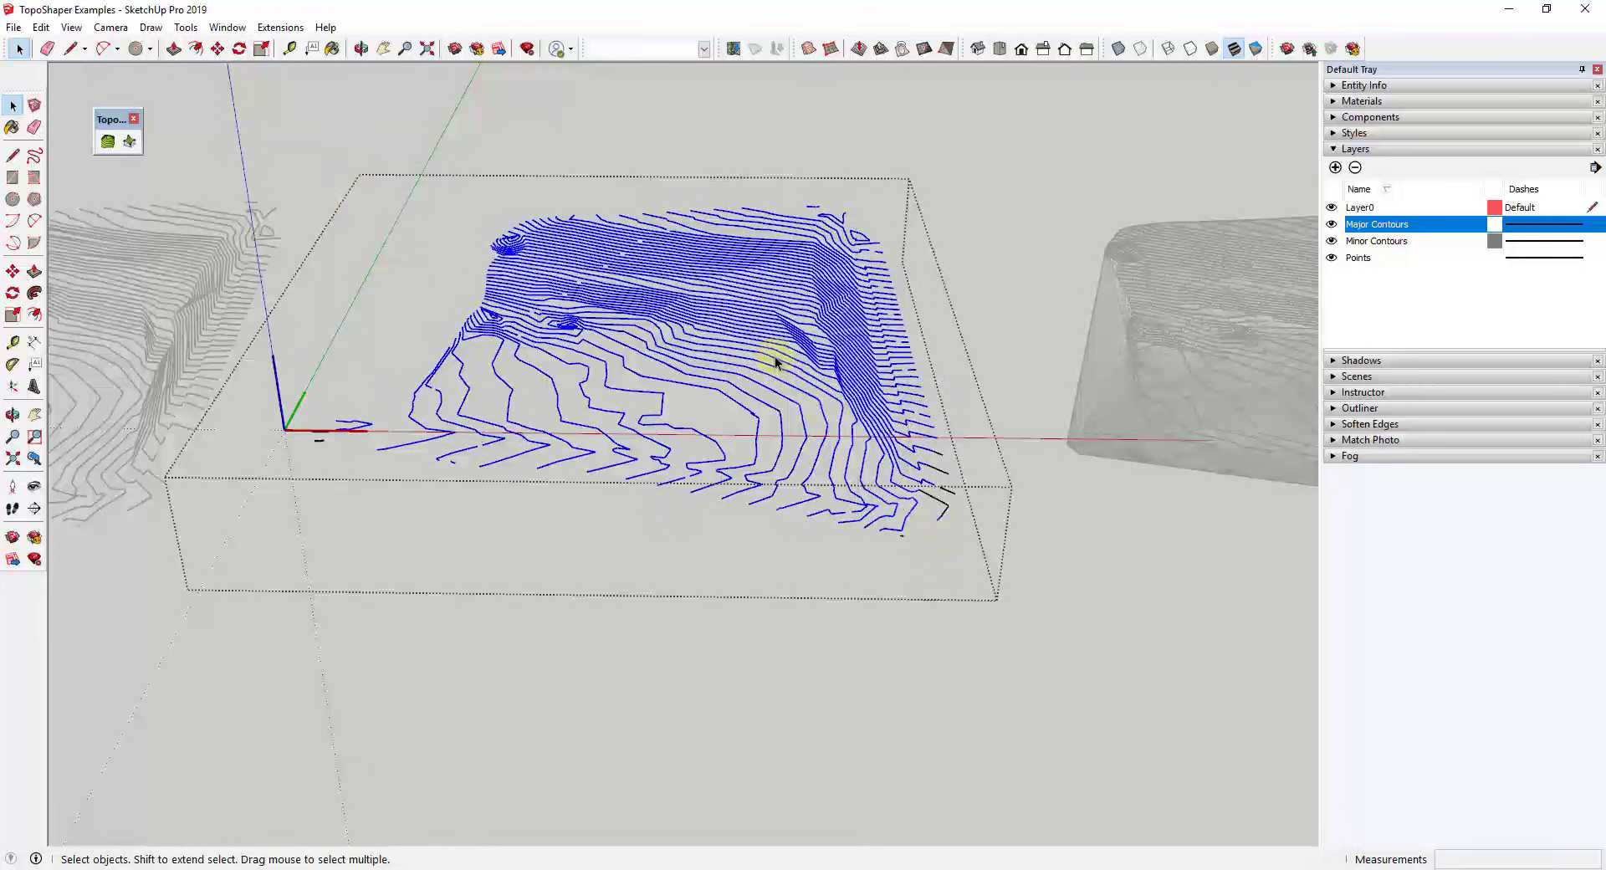
{"action": "left_click", "coordinate": [107, 142]}
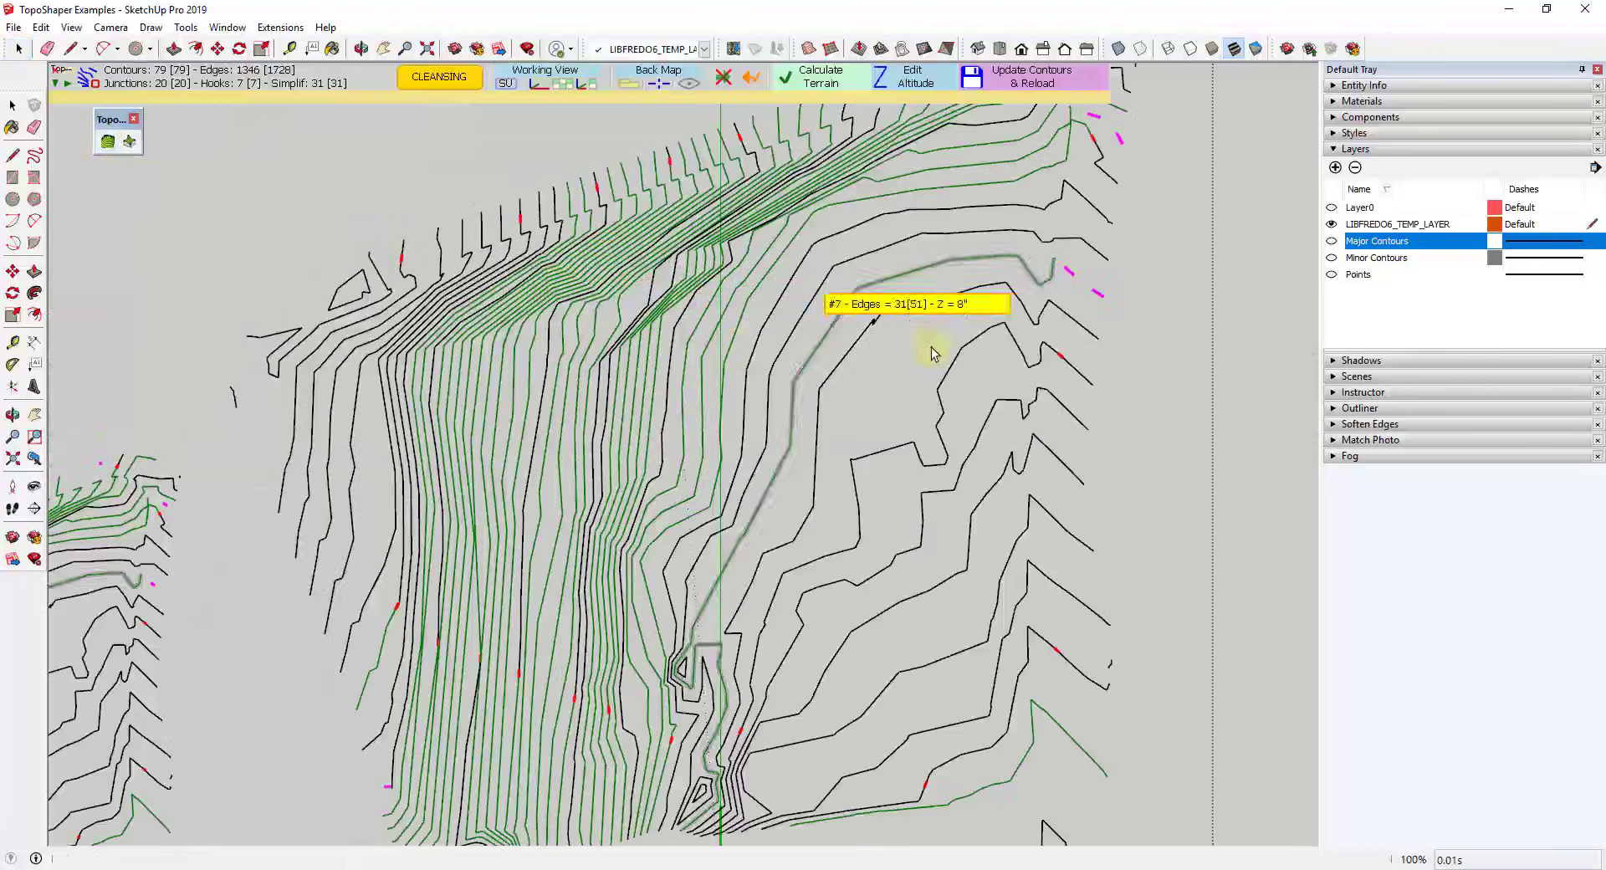
Calculate the TopoShaper terrain, review its preview and generate the final quad mesh terrain.
{"action": "left_click", "coordinate": [816, 77]}
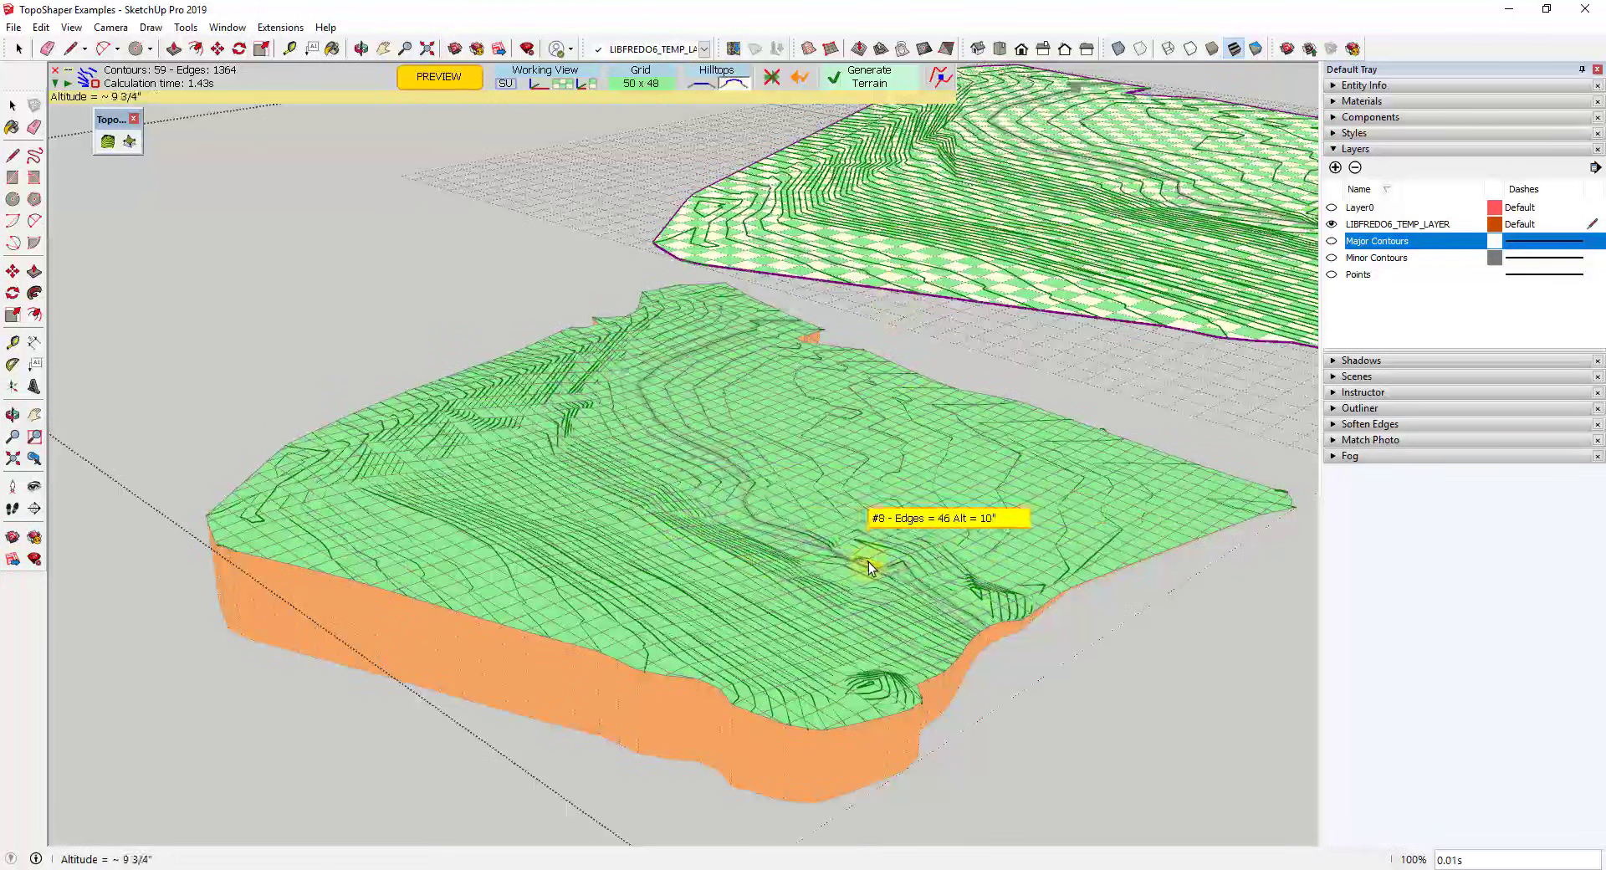
{"action": "scroll", "coordinate": [868, 561], "scroll_direction": "up", "scroll_amount": 5}
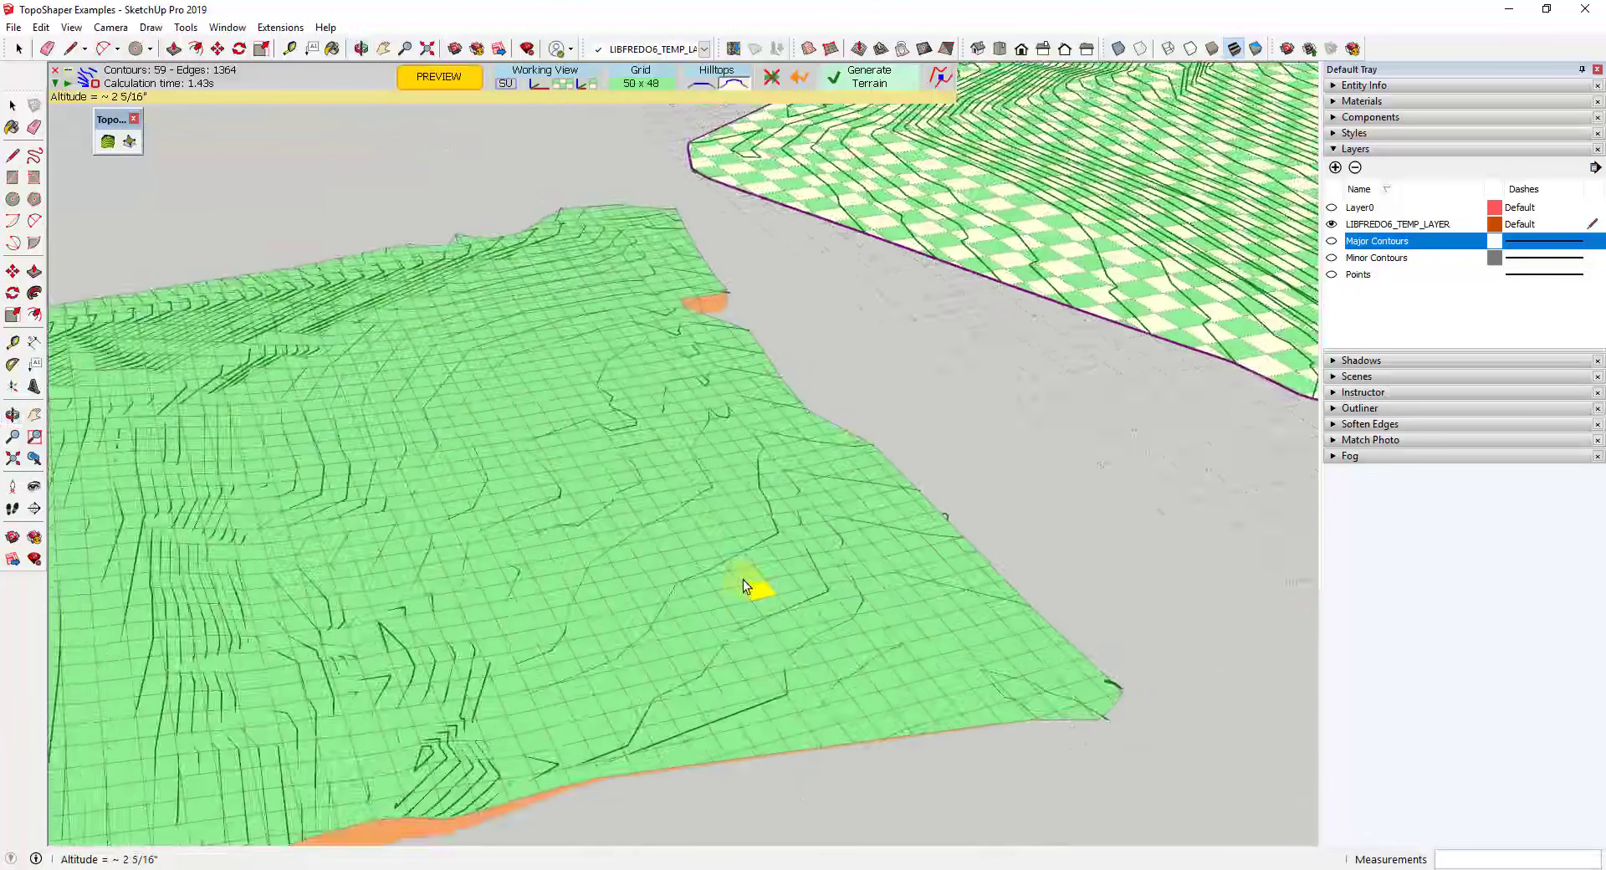
{"action": "scroll", "coordinate": [261, 632], "scroll_direction": "down", "scroll_amount": 5}
{"action": "scroll", "coordinate": [429, 557], "scroll_direction": "up", "scroll_amount": 5}
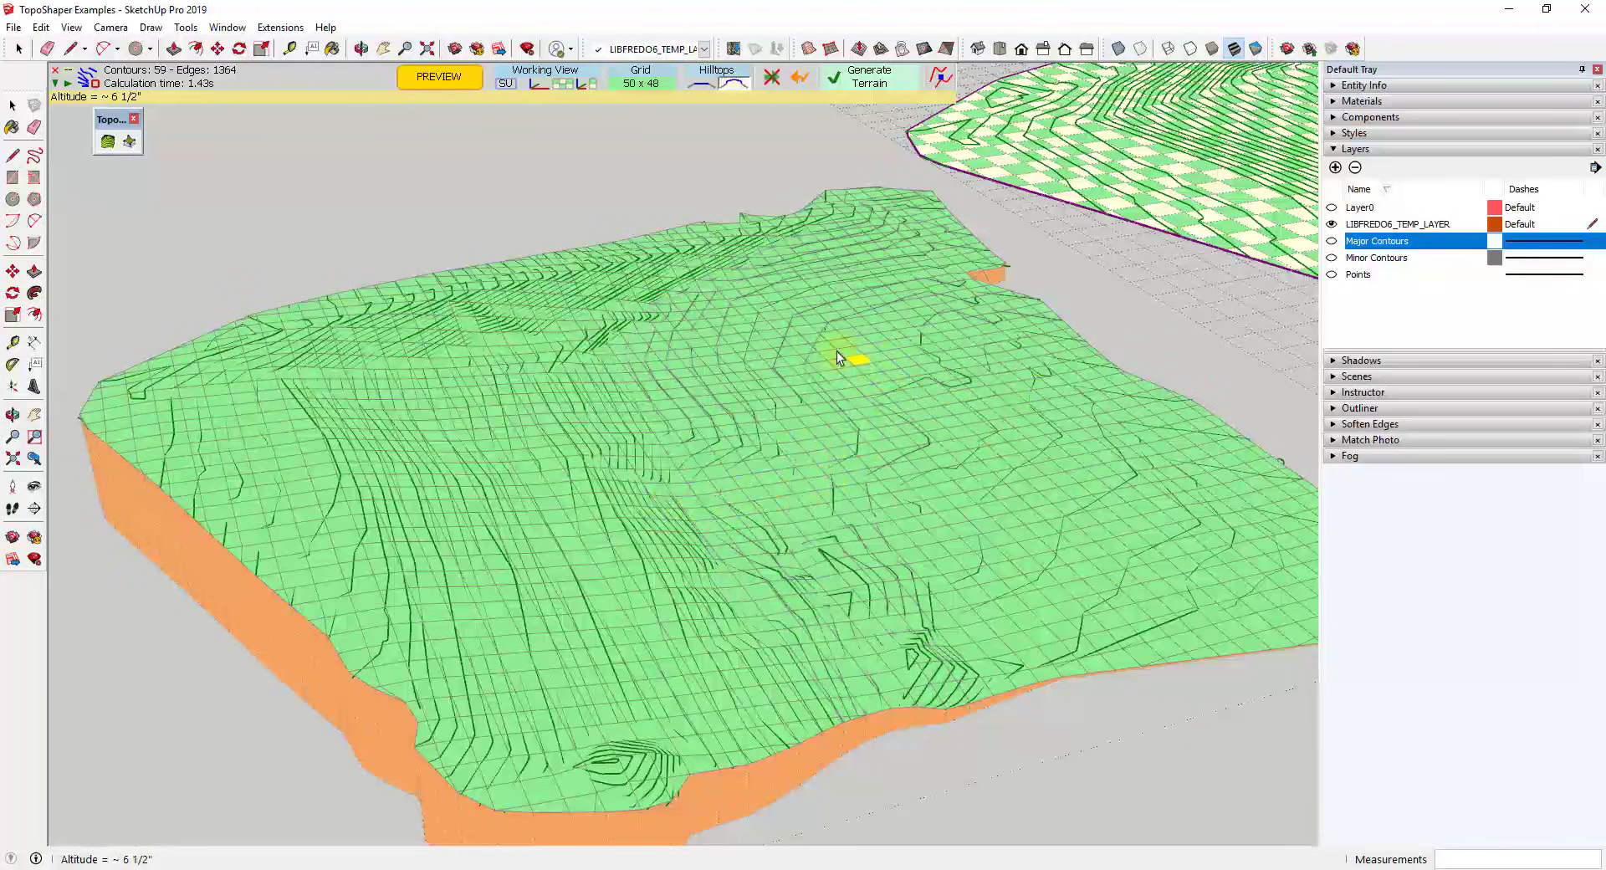
{"action": "left_click", "coordinate": [867, 93]}
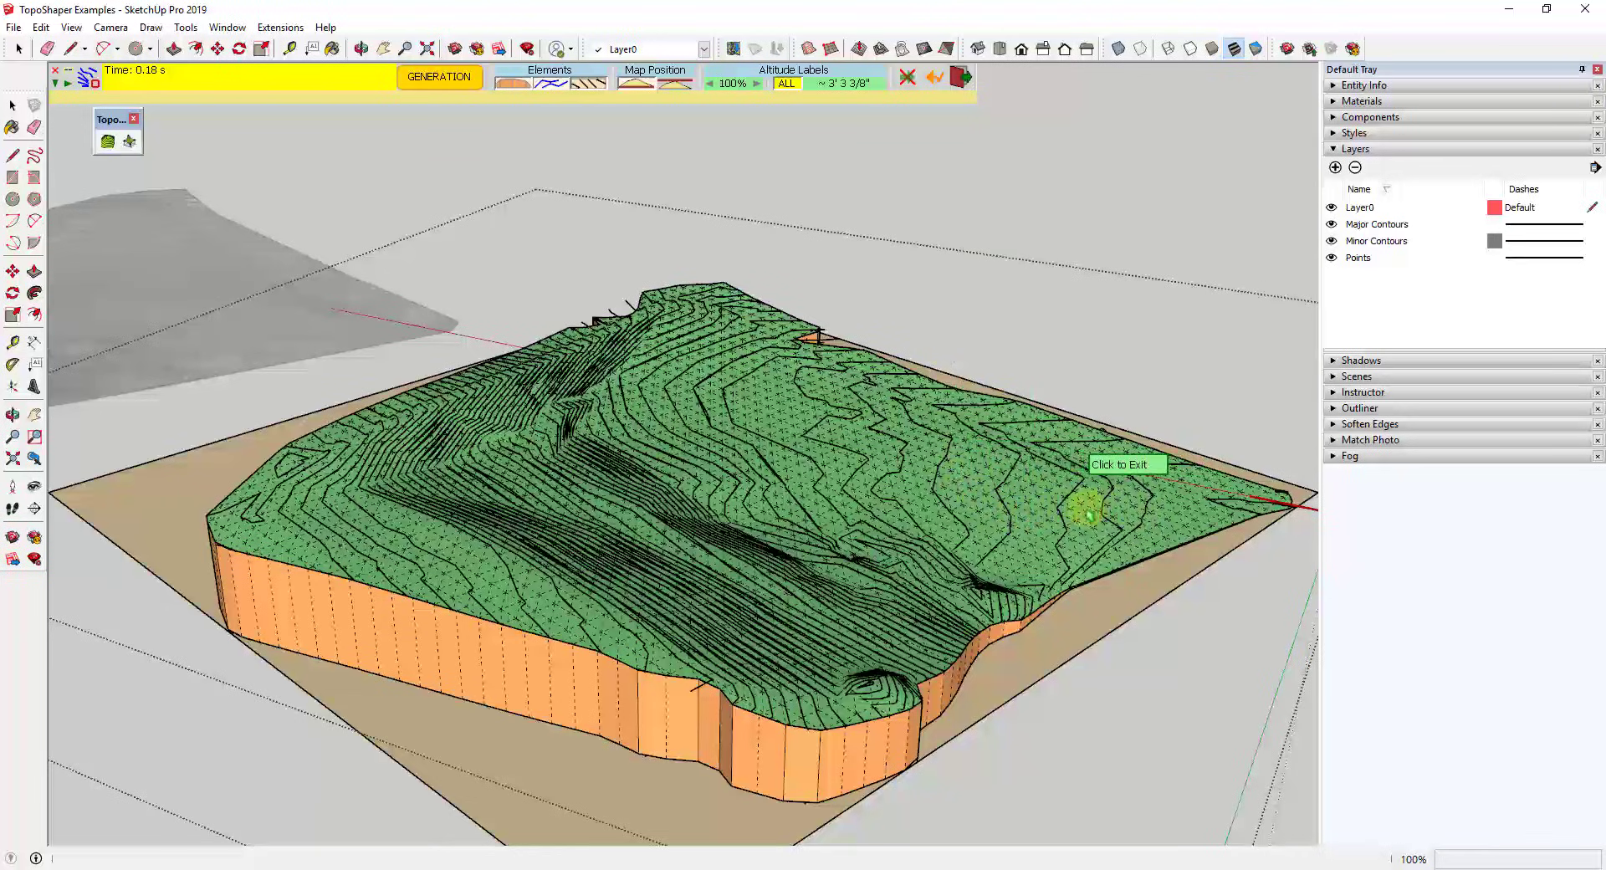
{"action": "middle_click_drag", "start_coordinate": [1076, 502], "coordinate": [837, 418]}
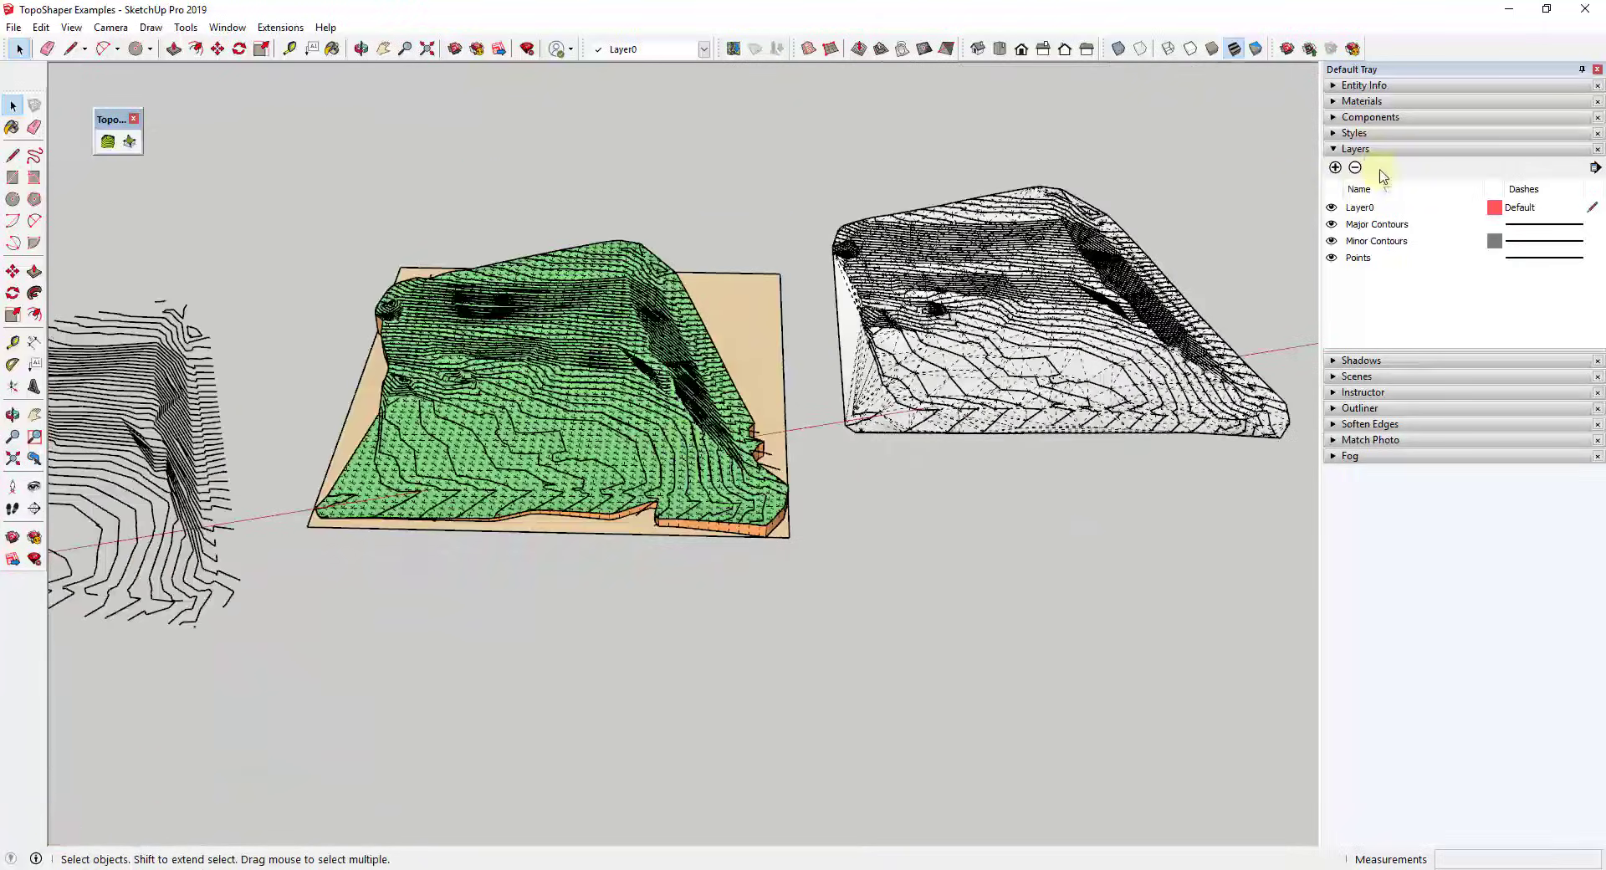
Hide the Major Contours and Minor Contours layers and remove the contour lines from the green TopoShaper terrain.
{"action": "left_click", "coordinate": [1331, 224]}
{"action": "left_click", "coordinate": [1331, 241]}
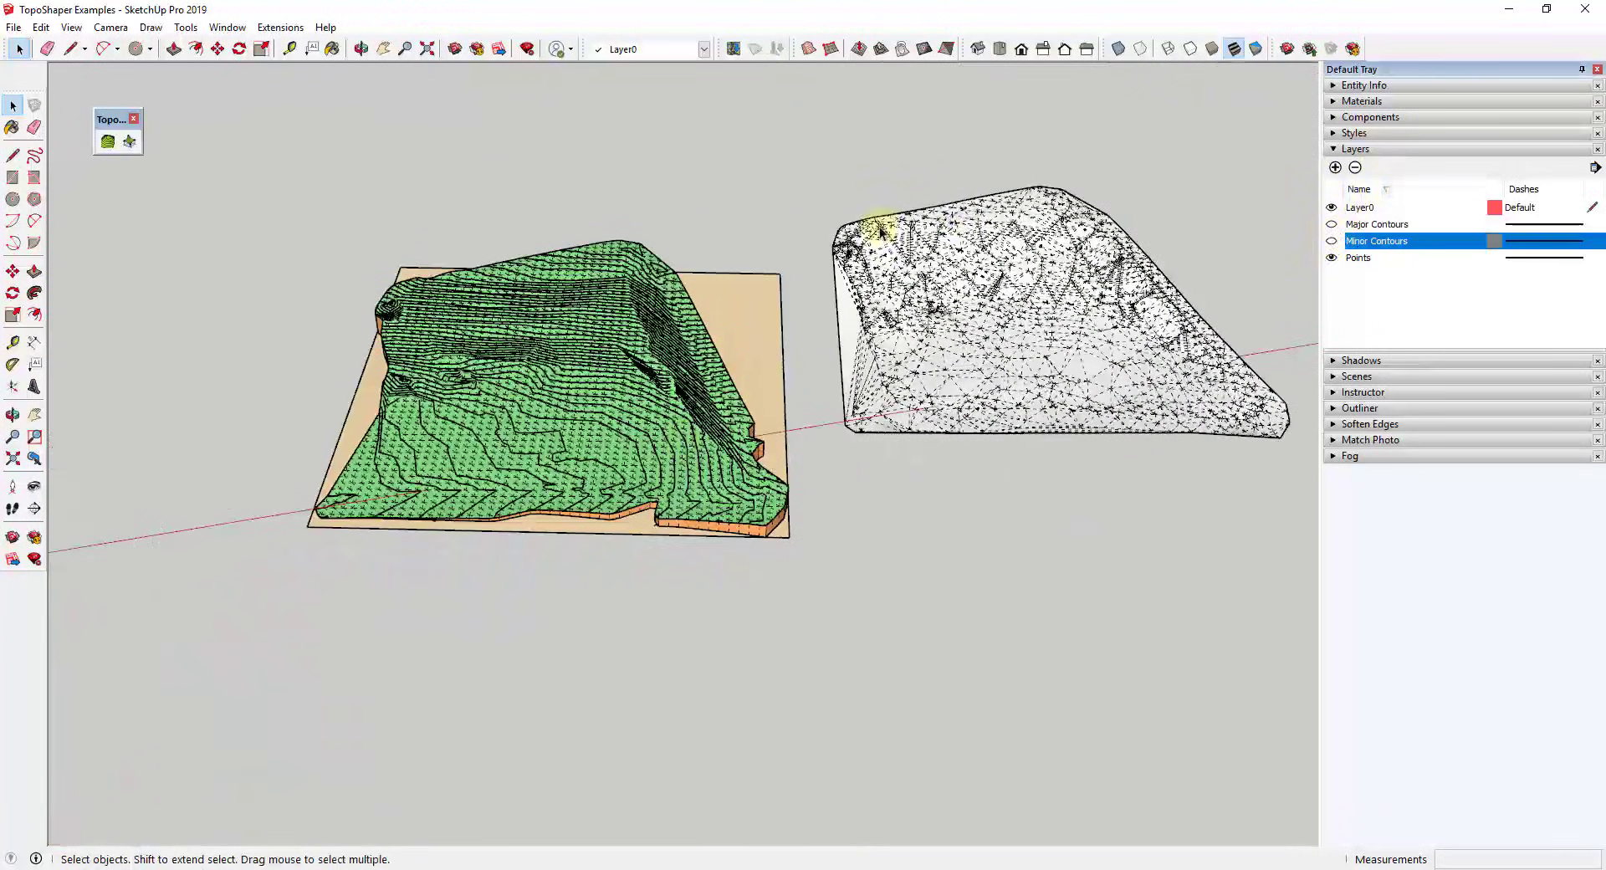
{"action": "scroll", "coordinate": [679, 381], "scroll_direction": "up", "scroll_amount": 6}
{"action": "middle_click_drag", "start_coordinate": [655, 337], "coordinate": [1077, 535]}
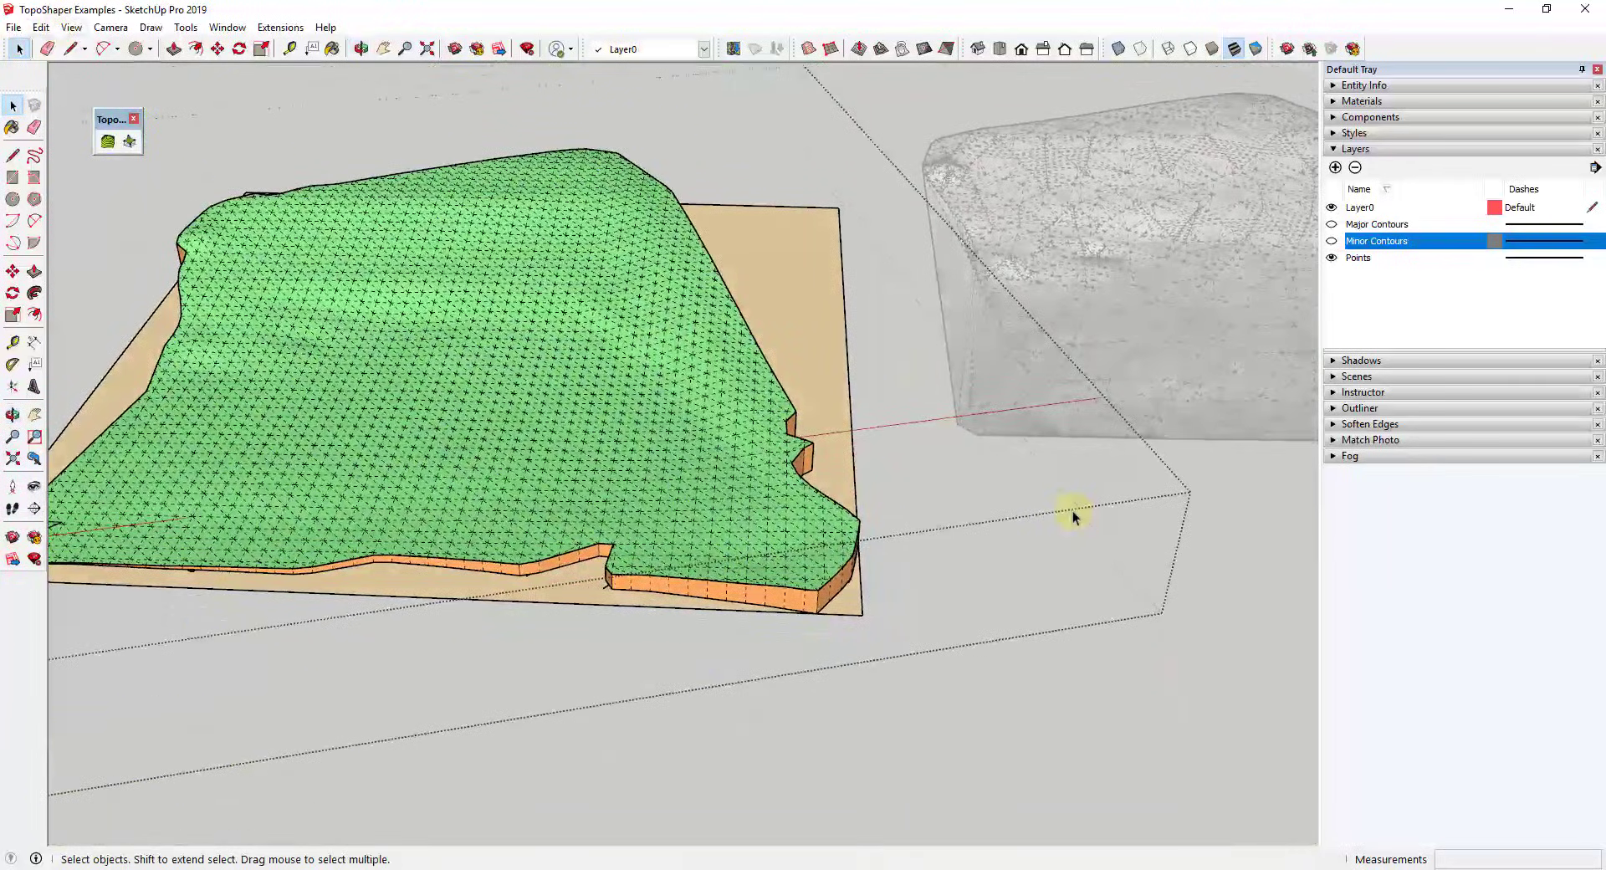
{"action": "scroll", "coordinate": [1032, 530], "scroll_direction": "down", "scroll_amount": 2}
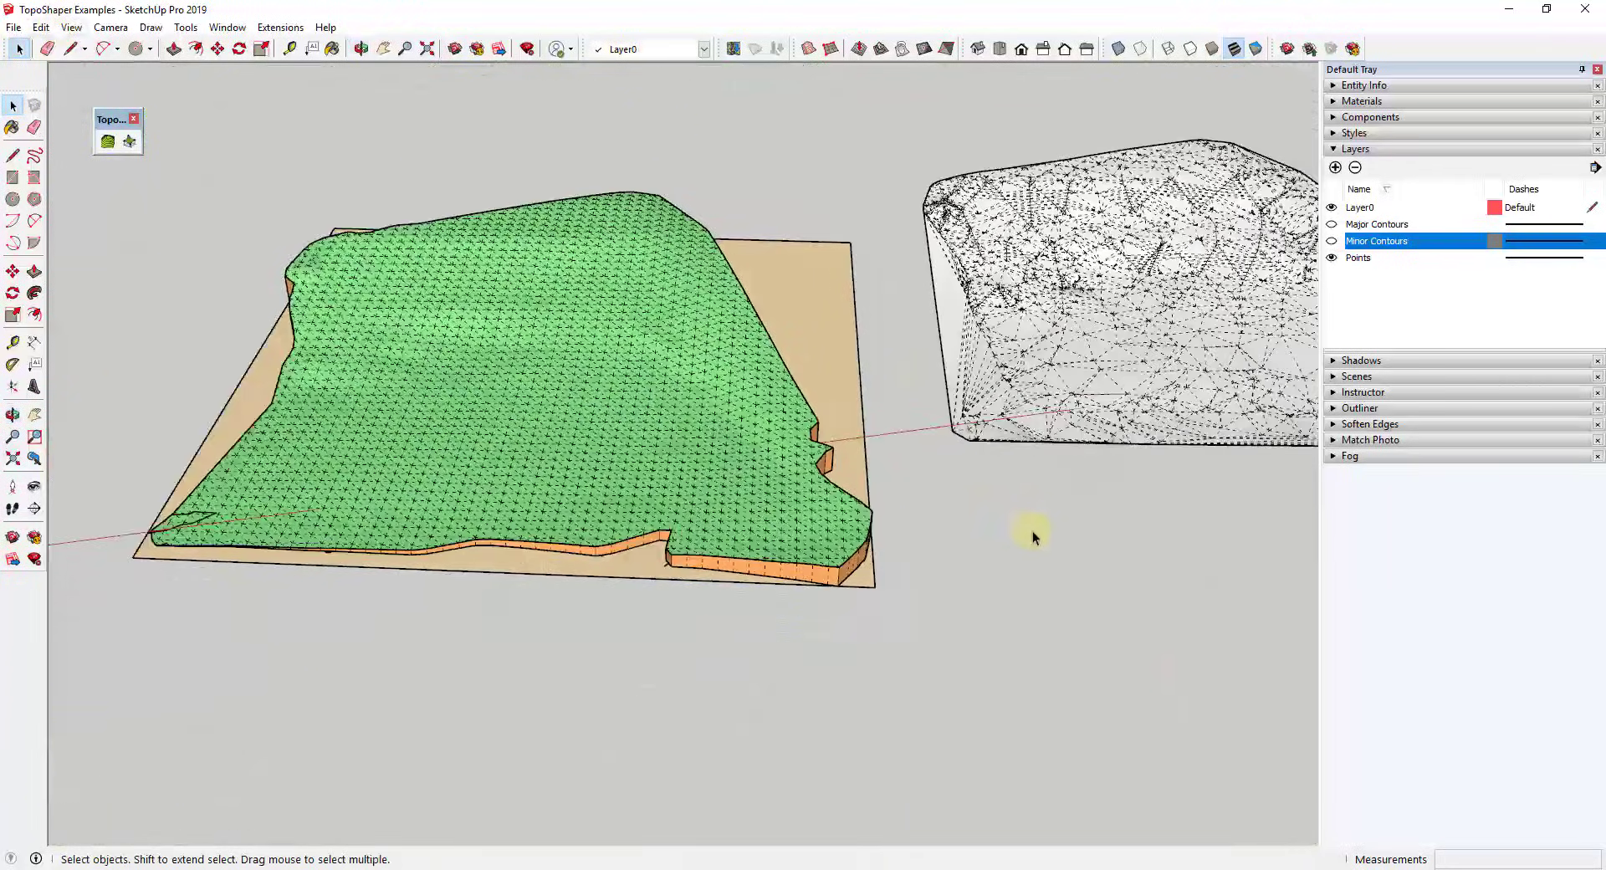
Compare the regular quad mesh of the TopoShaper terrain with the irregular triangulation of the Sandbox terrain.
{"action": "middle_click_drag", "start_coordinate": [1032, 530], "coordinate": [781, 398]}
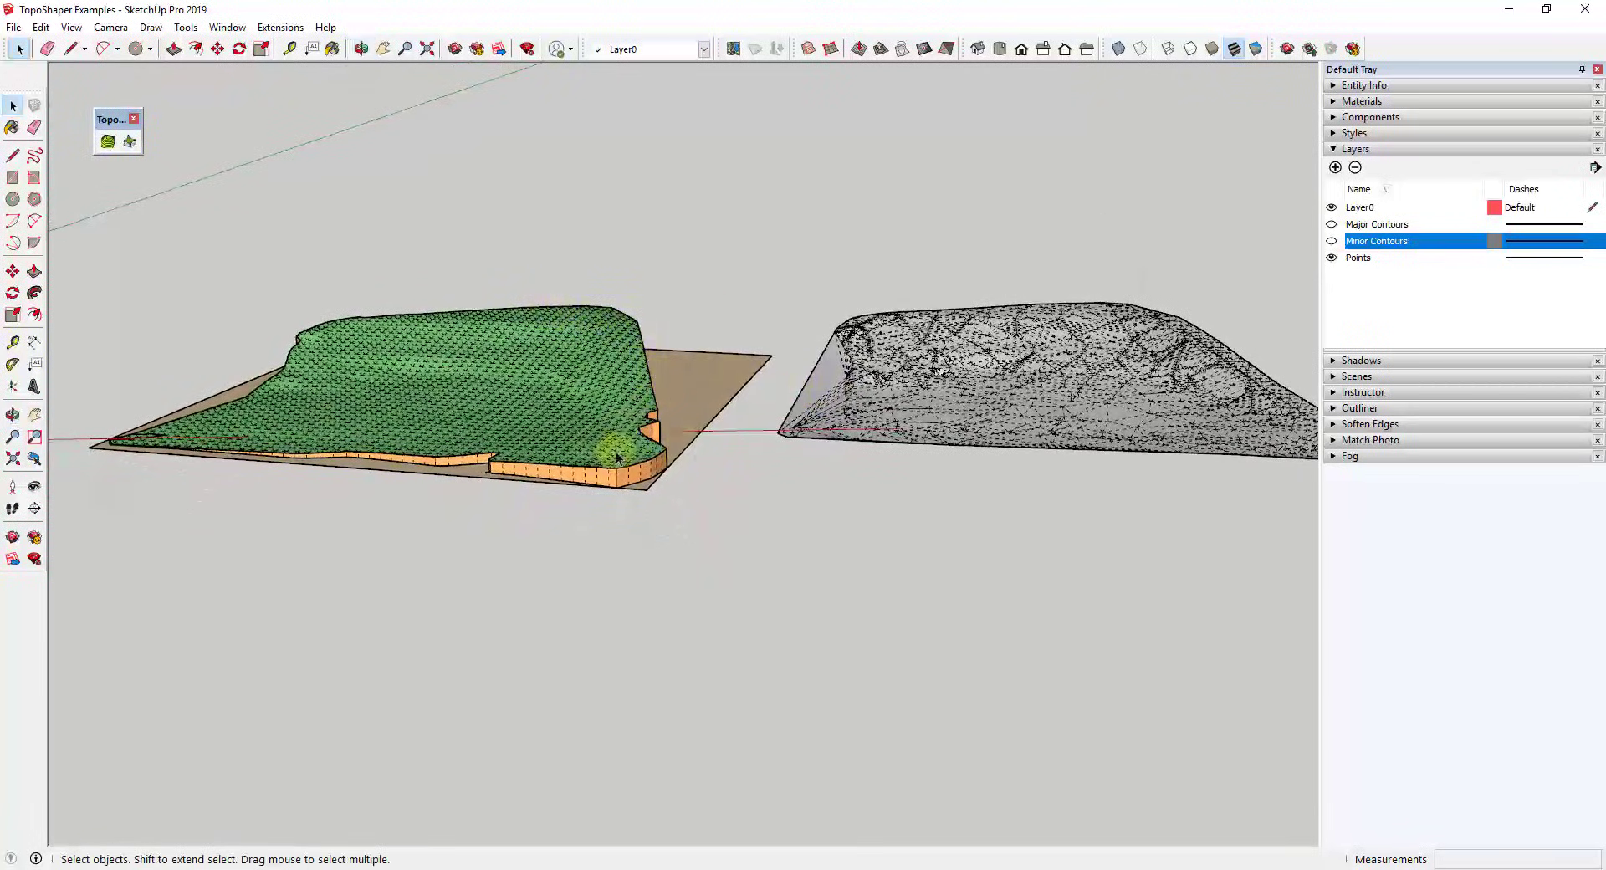
{"action": "scroll", "coordinate": [455, 378], "scroll_direction": "up", "scroll_amount": 5}
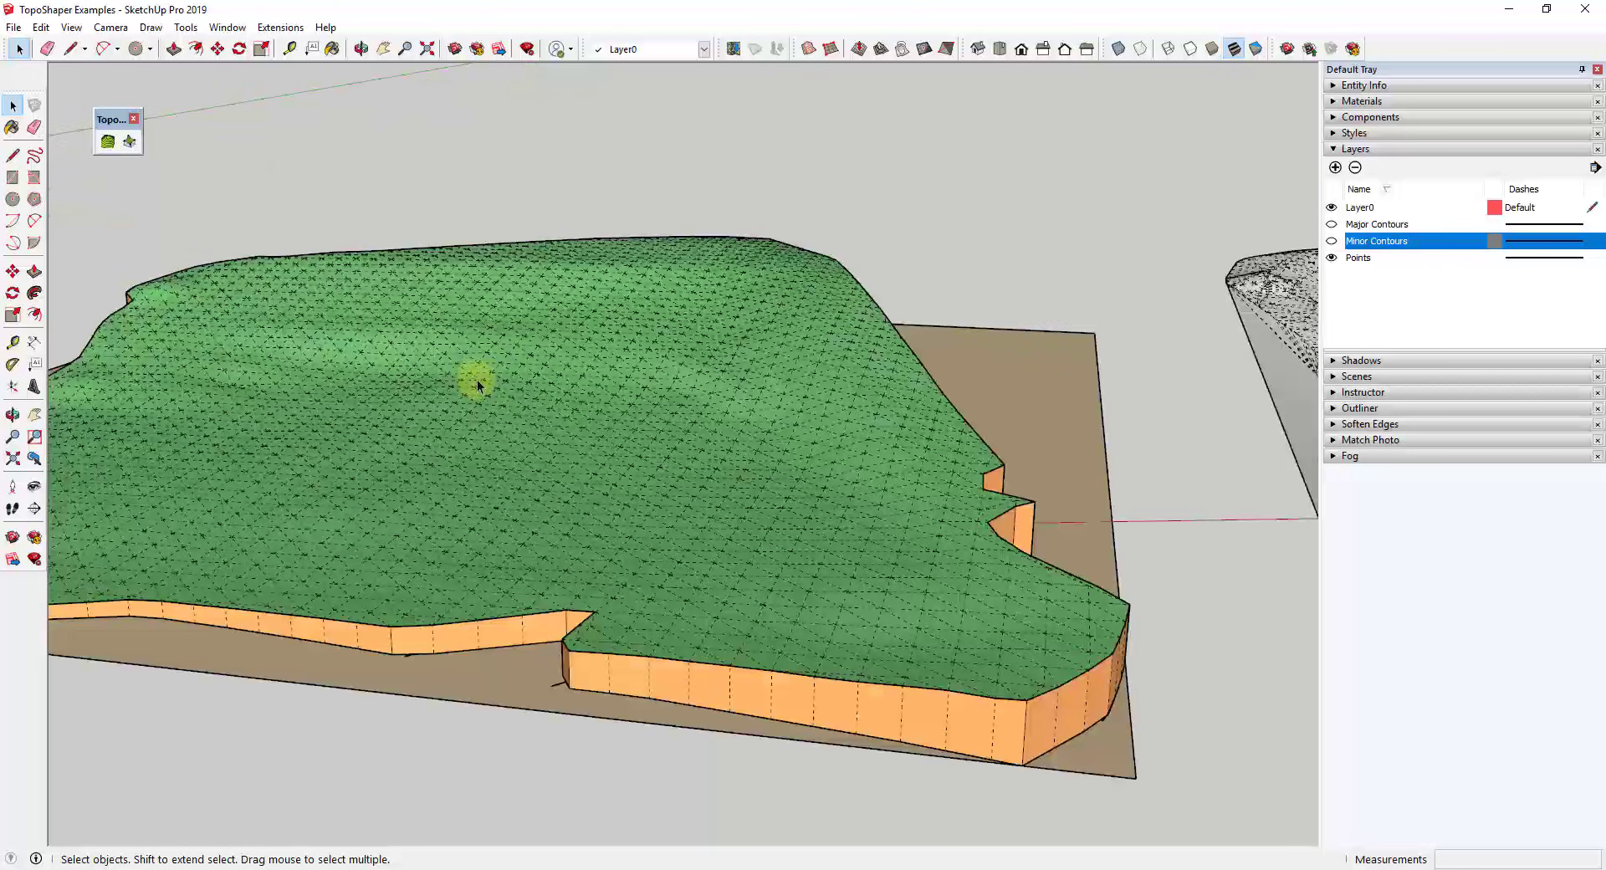
{"action": "scroll", "coordinate": [478, 384], "scroll_direction": "up", "scroll_amount": 2}
{"action": "middle_click_drag", "start_coordinate": [555, 383], "coordinate": [574, 490]}
{"action": "scroll", "coordinate": [545, 422], "scroll_direction": "down", "scroll_amount": 8}
{"action": "middle_click_drag", "start_coordinate": [544, 422], "coordinate": [524, 466]}
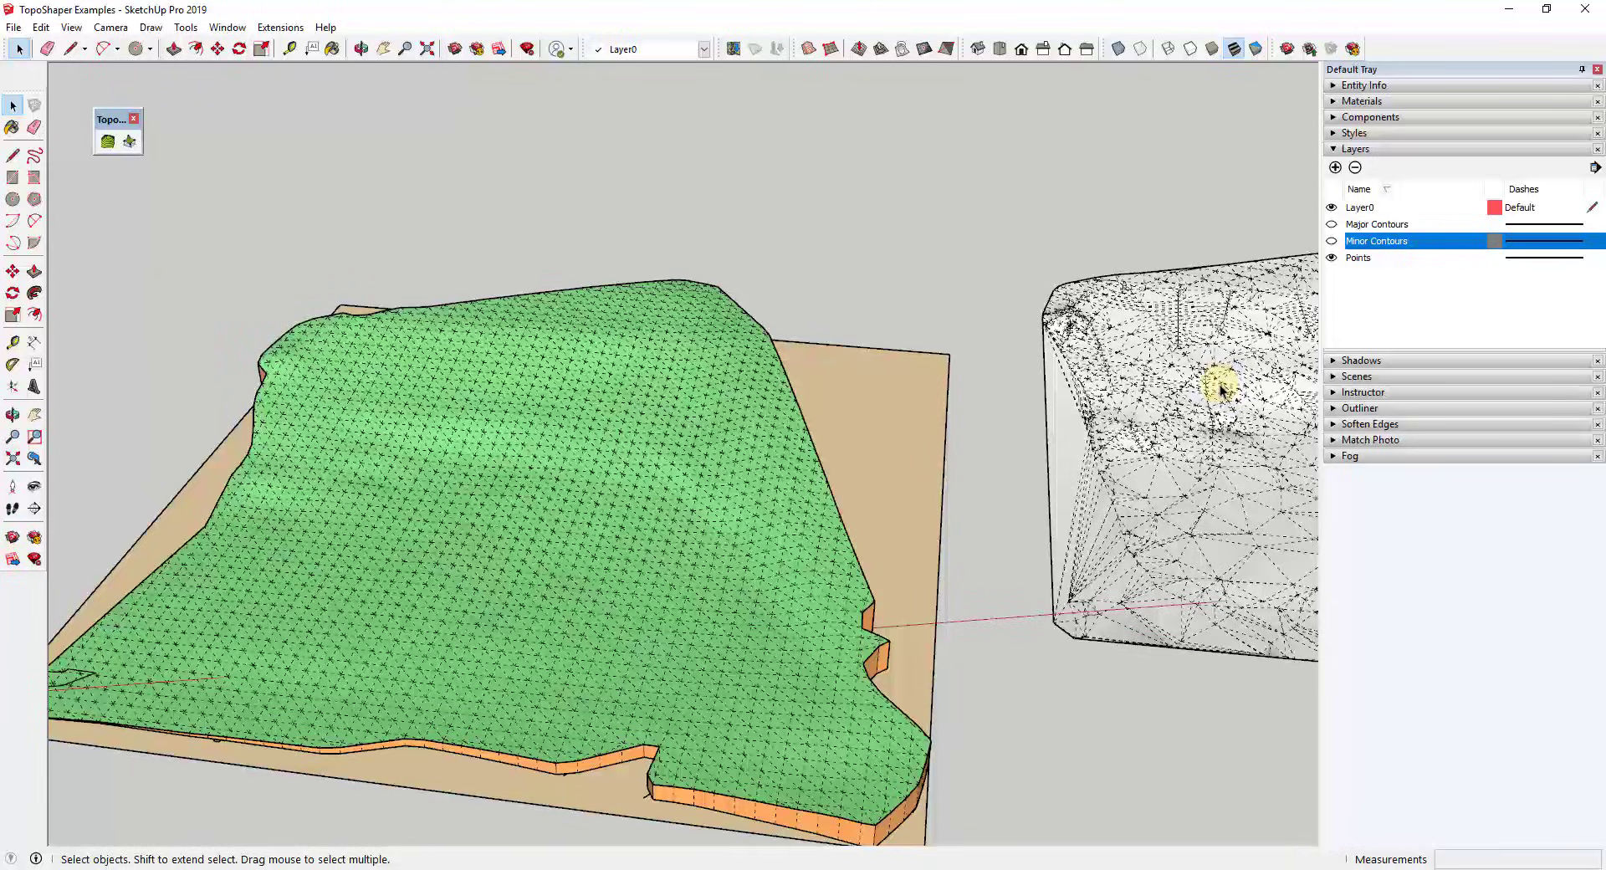
{"action": "scroll", "coordinate": [1210, 387], "scroll_direction": "up", "scroll_amount": 3}
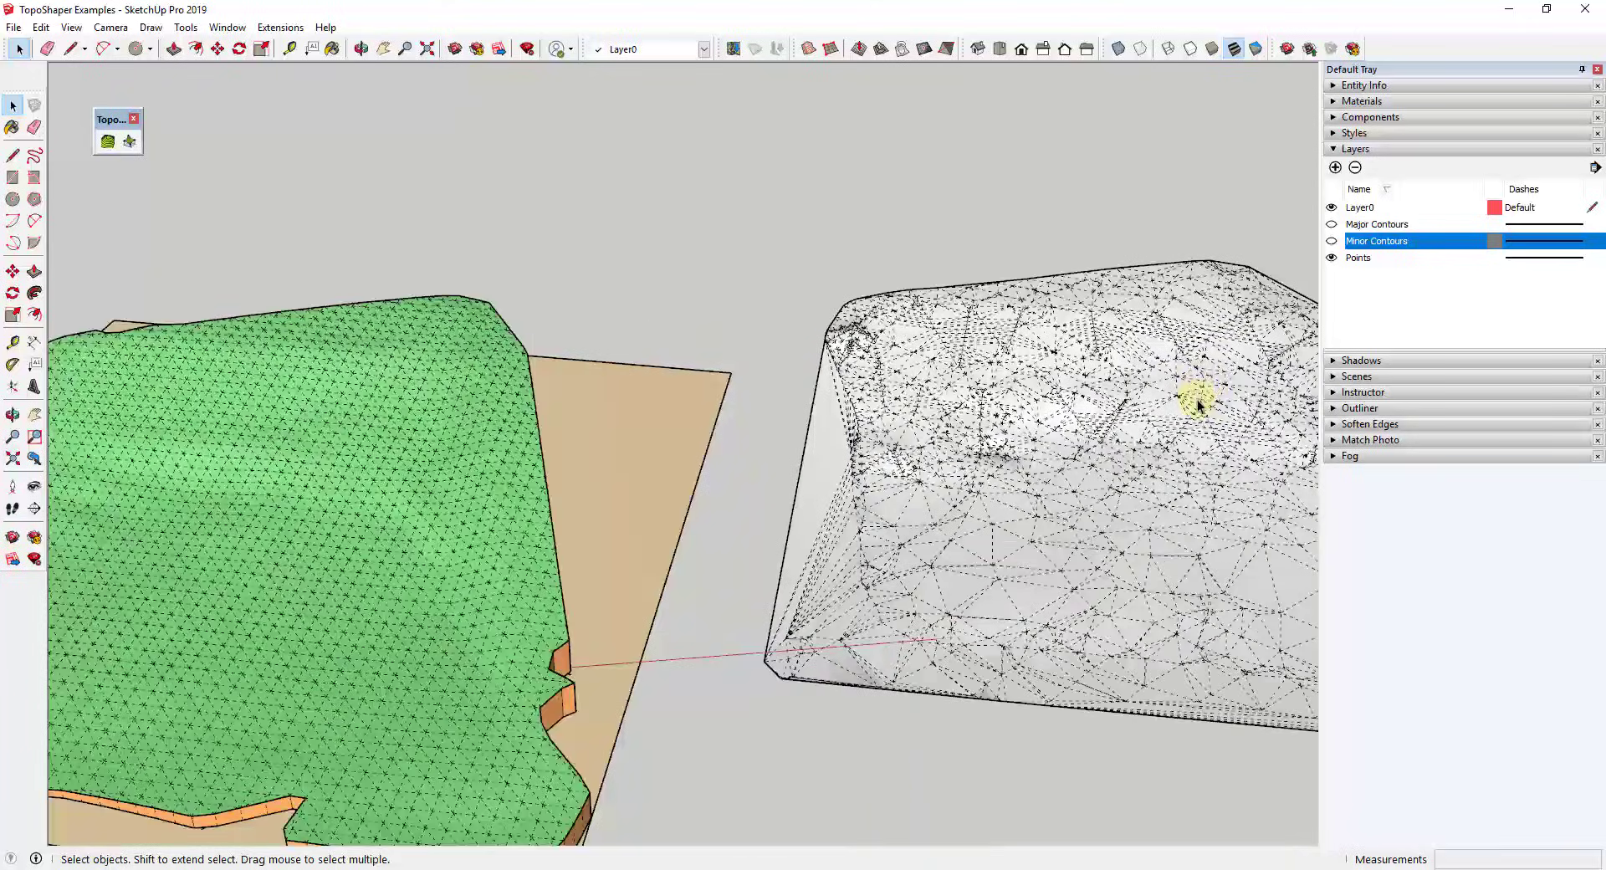
{"action": "scroll", "coordinate": [1199, 402], "scroll_direction": "up", "scroll_amount": 2}
{"action": "scroll", "coordinate": [1062, 413], "scroll_direction": "down", "scroll_amount": 3}
{"action": "scroll", "coordinate": [1161, 438], "scroll_direction": "up", "scroll_amount": 3}
{"action": "scroll", "coordinate": [987, 428], "scroll_direction": "down", "scroll_amount": 2}
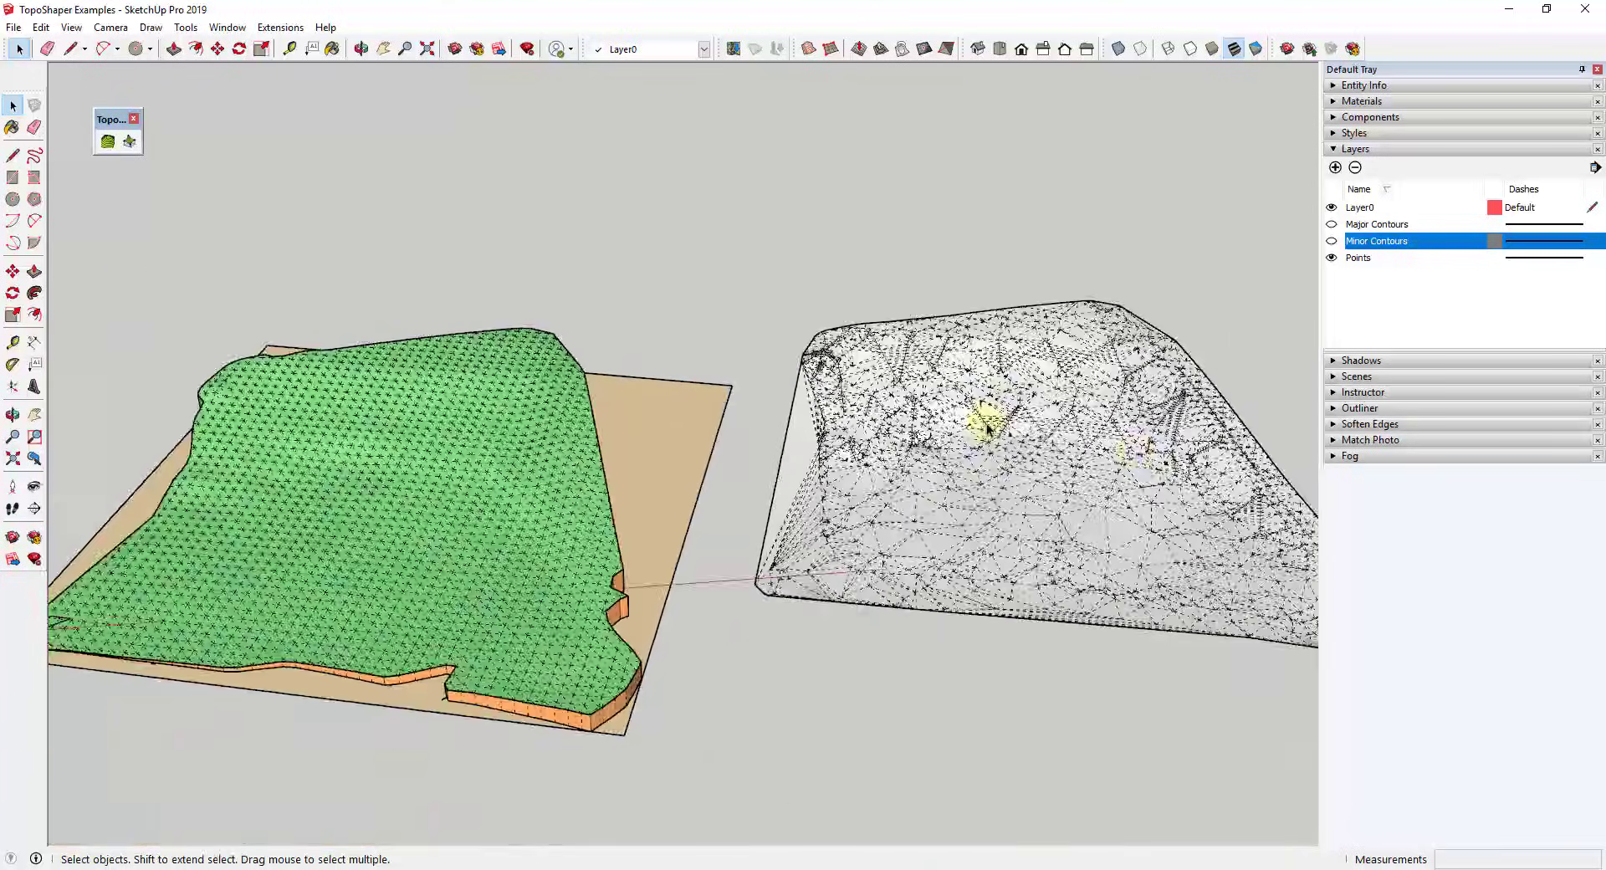
Inspect the green TopoShaper terrain's quad mesh, side walls and base from several angles, with the Sandbox terrain alongside.
{"action": "scroll", "coordinate": [1169, 455], "scroll_direction": "up", "scroll_amount": 3}
{"action": "scroll", "coordinate": [1171, 455], "scroll_direction": "down", "scroll_amount": 4}
{"action": "scroll", "coordinate": [405, 450], "scroll_direction": "up", "scroll_amount": 4}
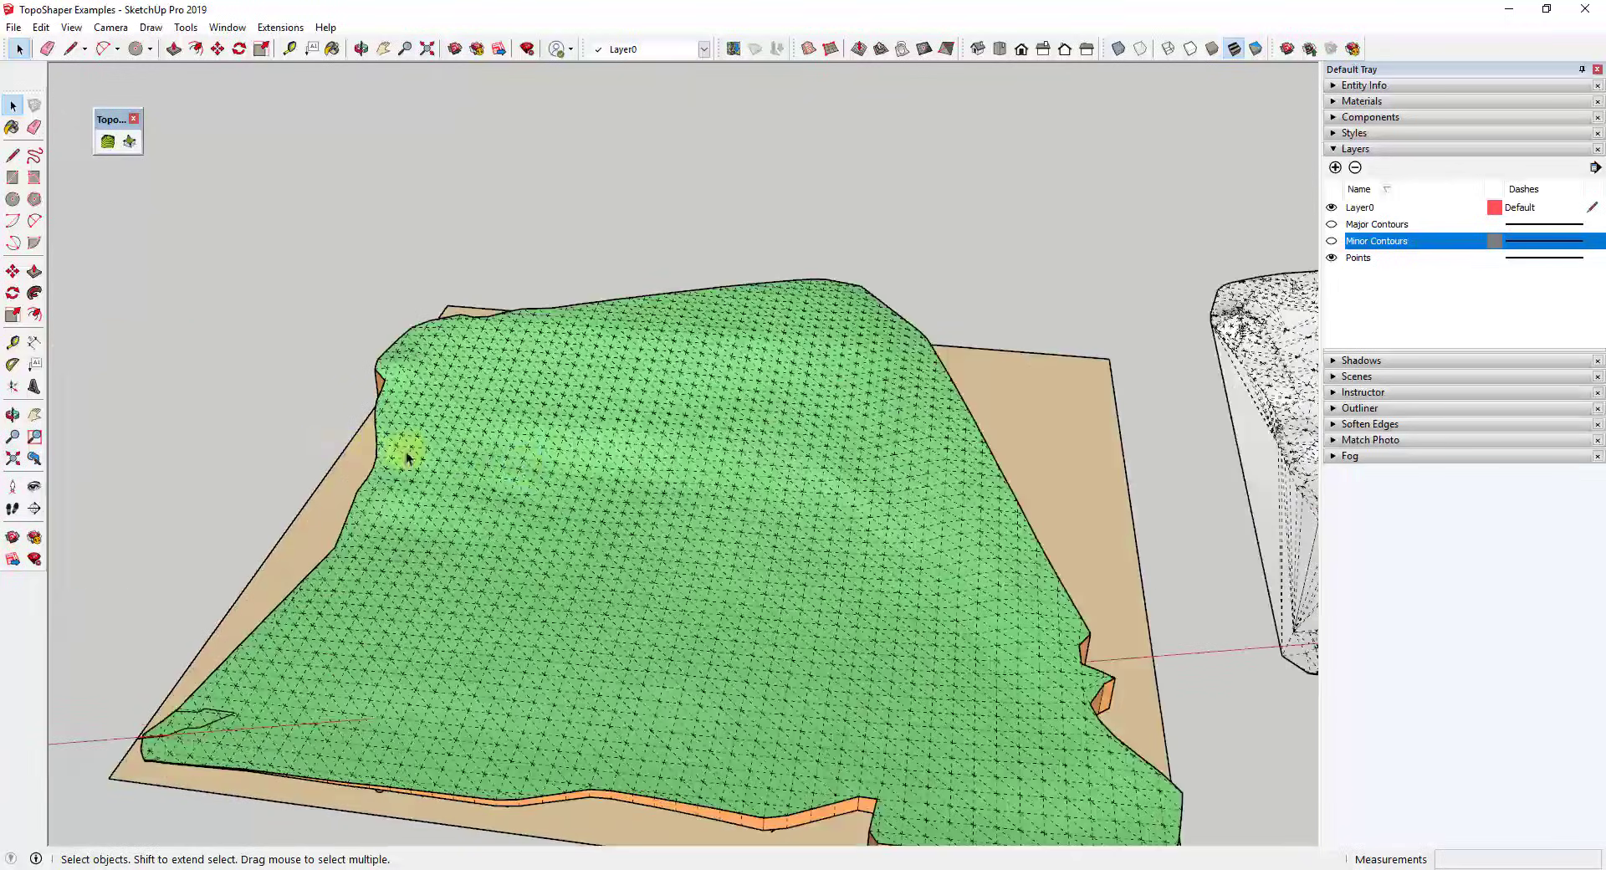
{"action": "scroll", "coordinate": [550, 473], "scroll_direction": "up", "scroll_amount": 2}
{"action": "middle_click_drag", "start_coordinate": [550, 478], "coordinate": [1140, 505]}
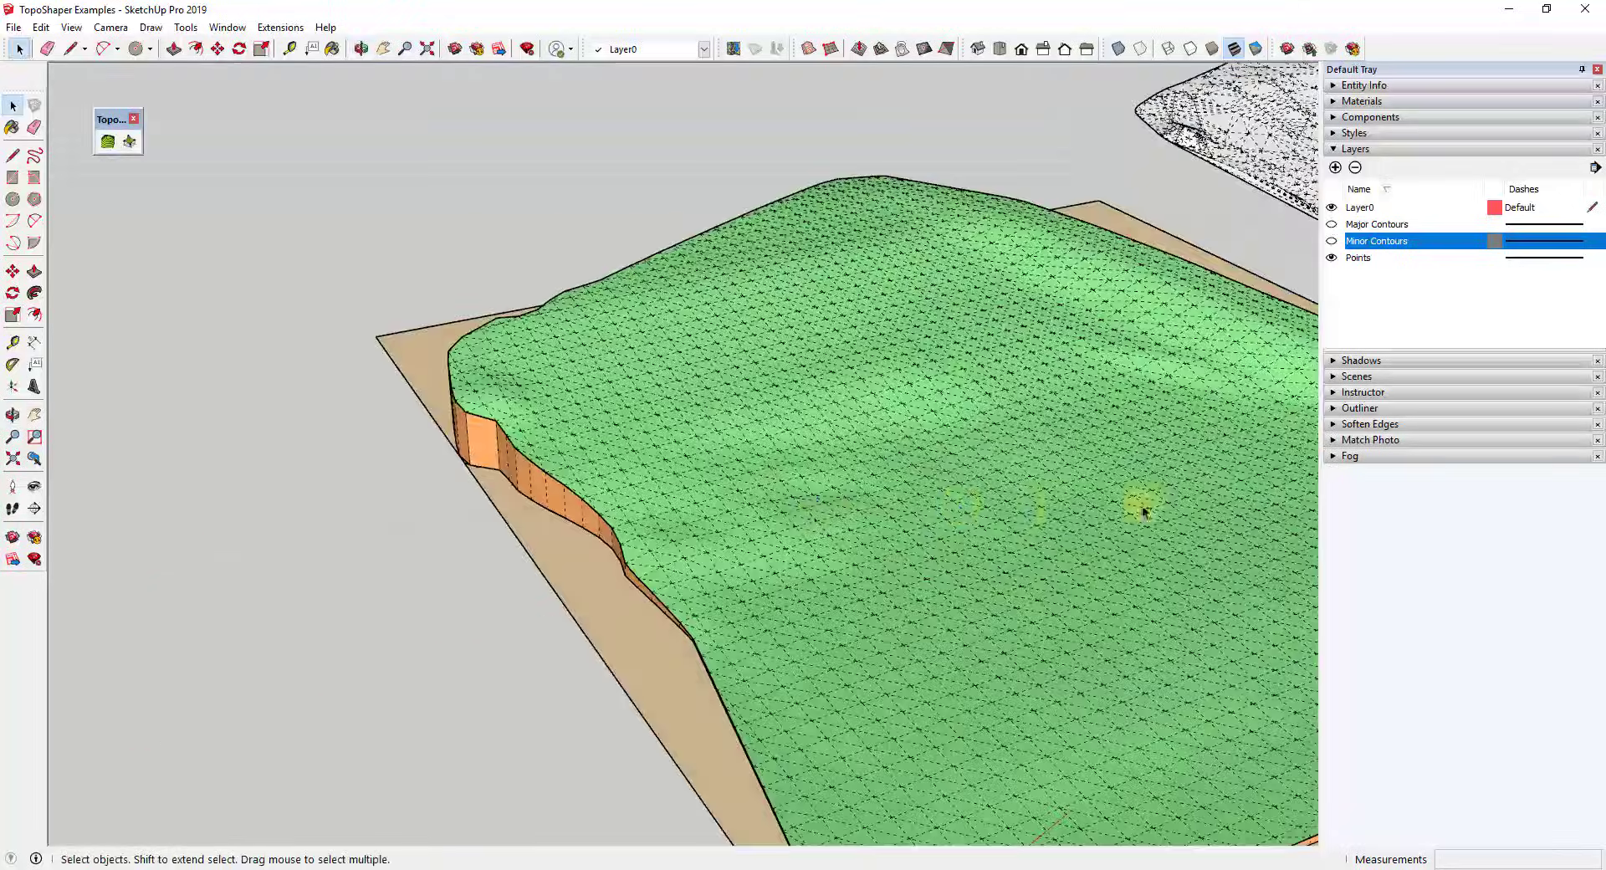
{"action": "scroll", "coordinate": [979, 487], "scroll_direction": "up", "scroll_amount": 5}
{"action": "scroll", "coordinate": [745, 506], "scroll_direction": "down", "scroll_amount": 5}
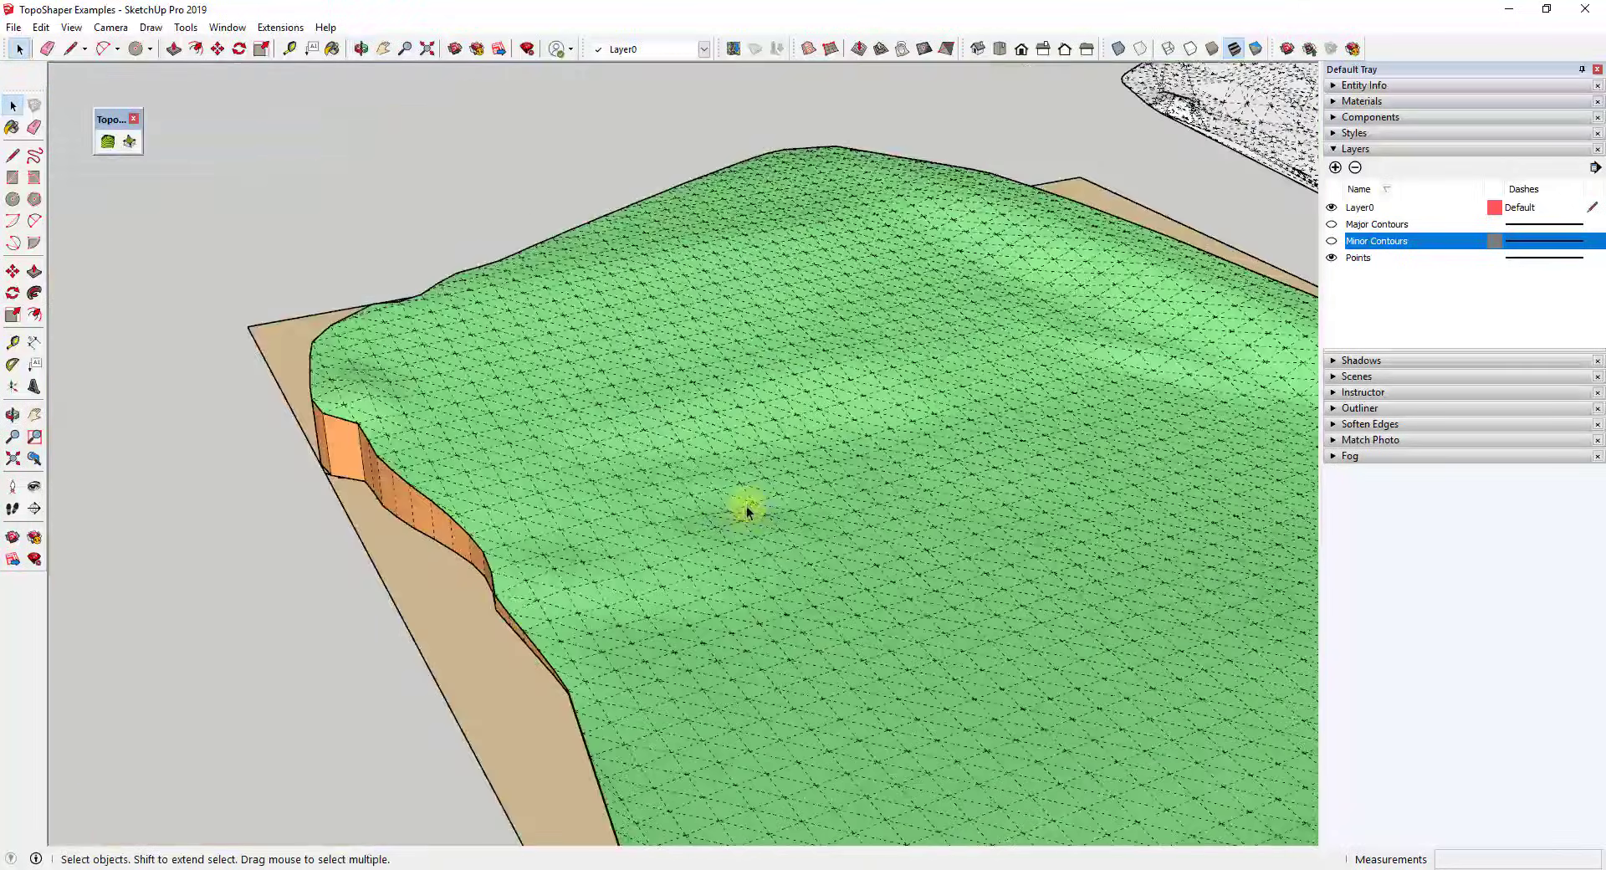
{"action": "scroll", "coordinate": [1018, 506], "scroll_direction": "down", "scroll_amount": 5}
{"action": "middle_click_drag", "start_coordinate": [1082, 505], "coordinate": [892, 455]}
{"action": "scroll", "coordinate": [905, 450], "scroll_direction": "down", "scroll_amount": 3}
{"action": "middle_click_drag", "start_coordinate": [599, 522], "coordinate": [1042, 537]}
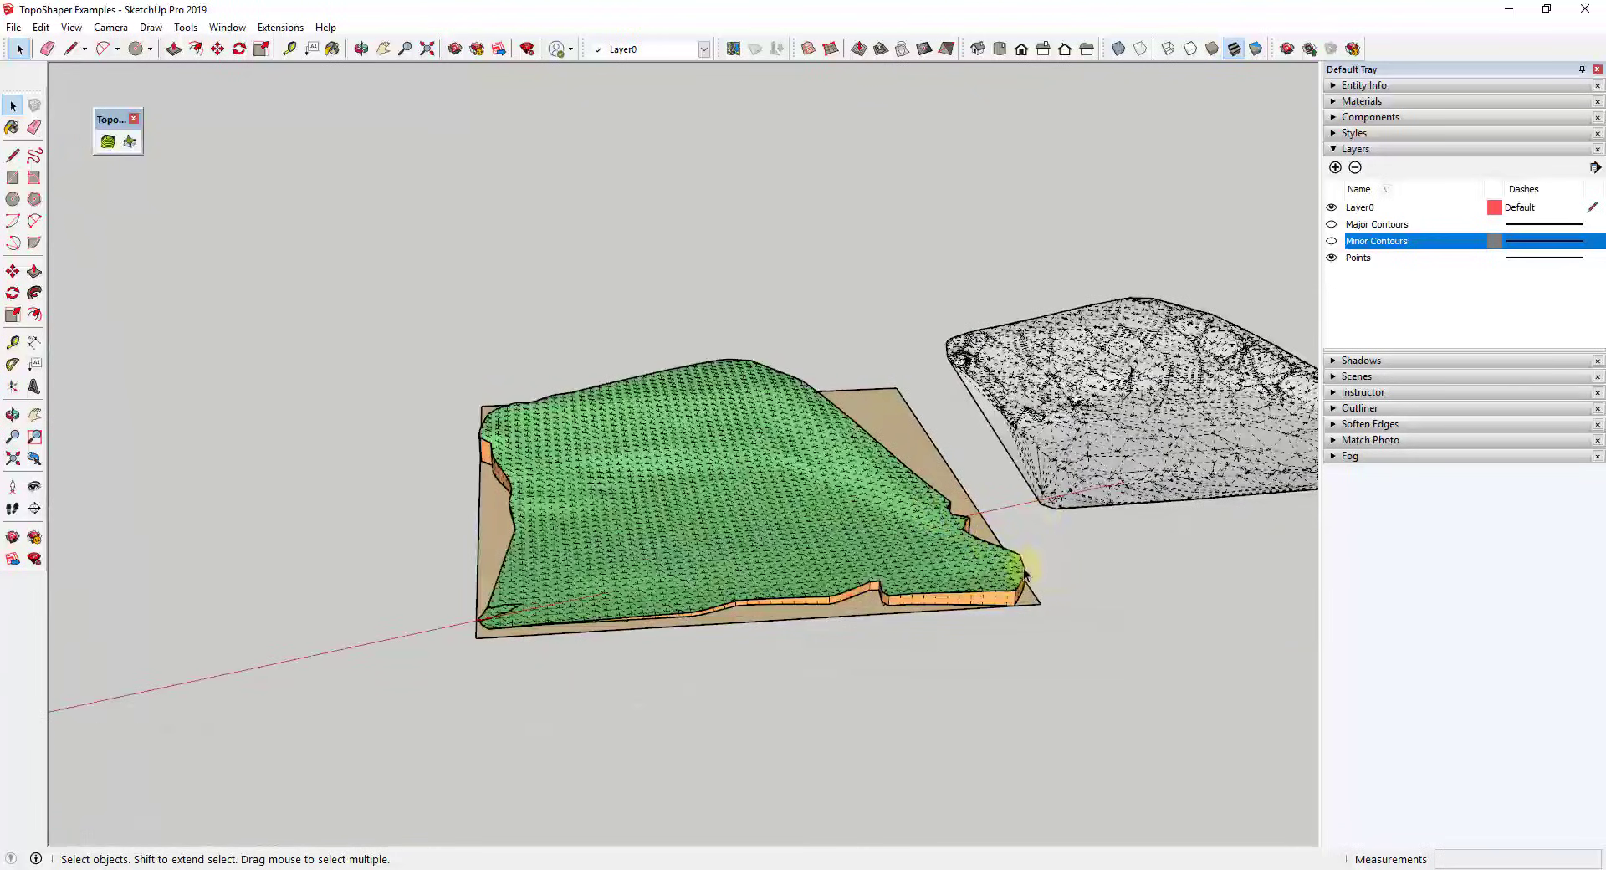
{"action": "scroll", "coordinate": [1024, 573], "scroll_direction": "down", "scroll_amount": 3}
{"action": "middle_click_drag", "start_coordinate": [878, 655], "coordinate": [1051, 559]}
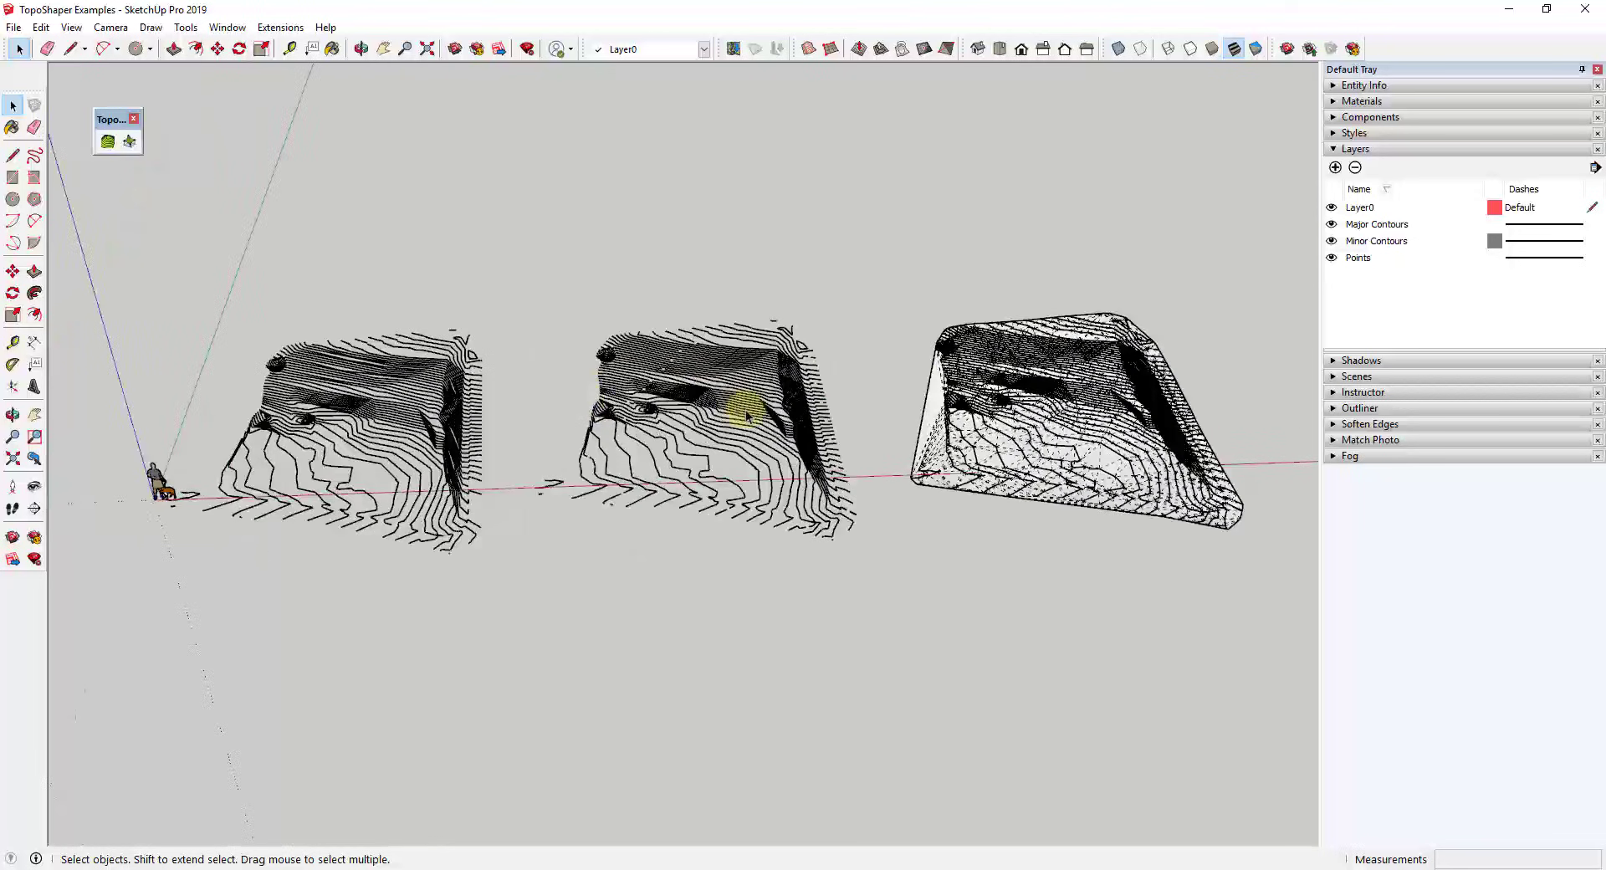
Open the middle contour group, select all its contour lines and start TopoShaper's terrain generation from iso-contours again.
{"action": "scroll", "coordinate": [748, 419], "scroll_direction": "up", "scroll_amount": 3}
{"action": "left_click", "coordinate": [860, 423]}
{"action": "middle_click_drag", "start_coordinate": [860, 423], "coordinate": [831, 422]}
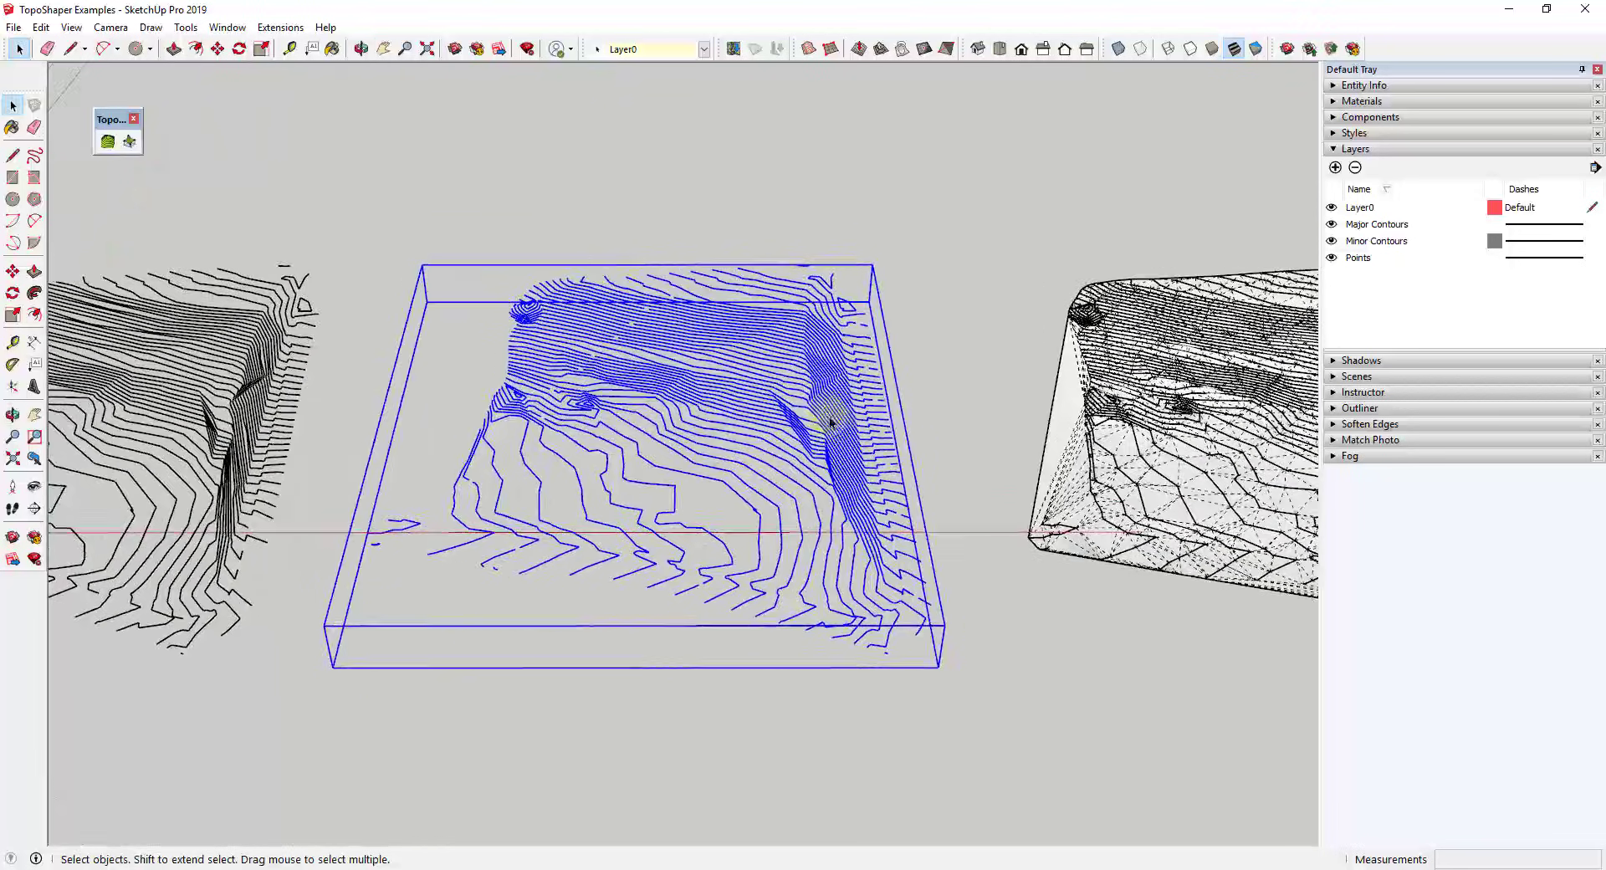
{"action": "scroll", "coordinate": [832, 414], "scroll_direction": "up", "scroll_amount": 3}
{"action": "scroll", "coordinate": [544, 279], "scroll_direction": "up", "scroll_amount": 2}
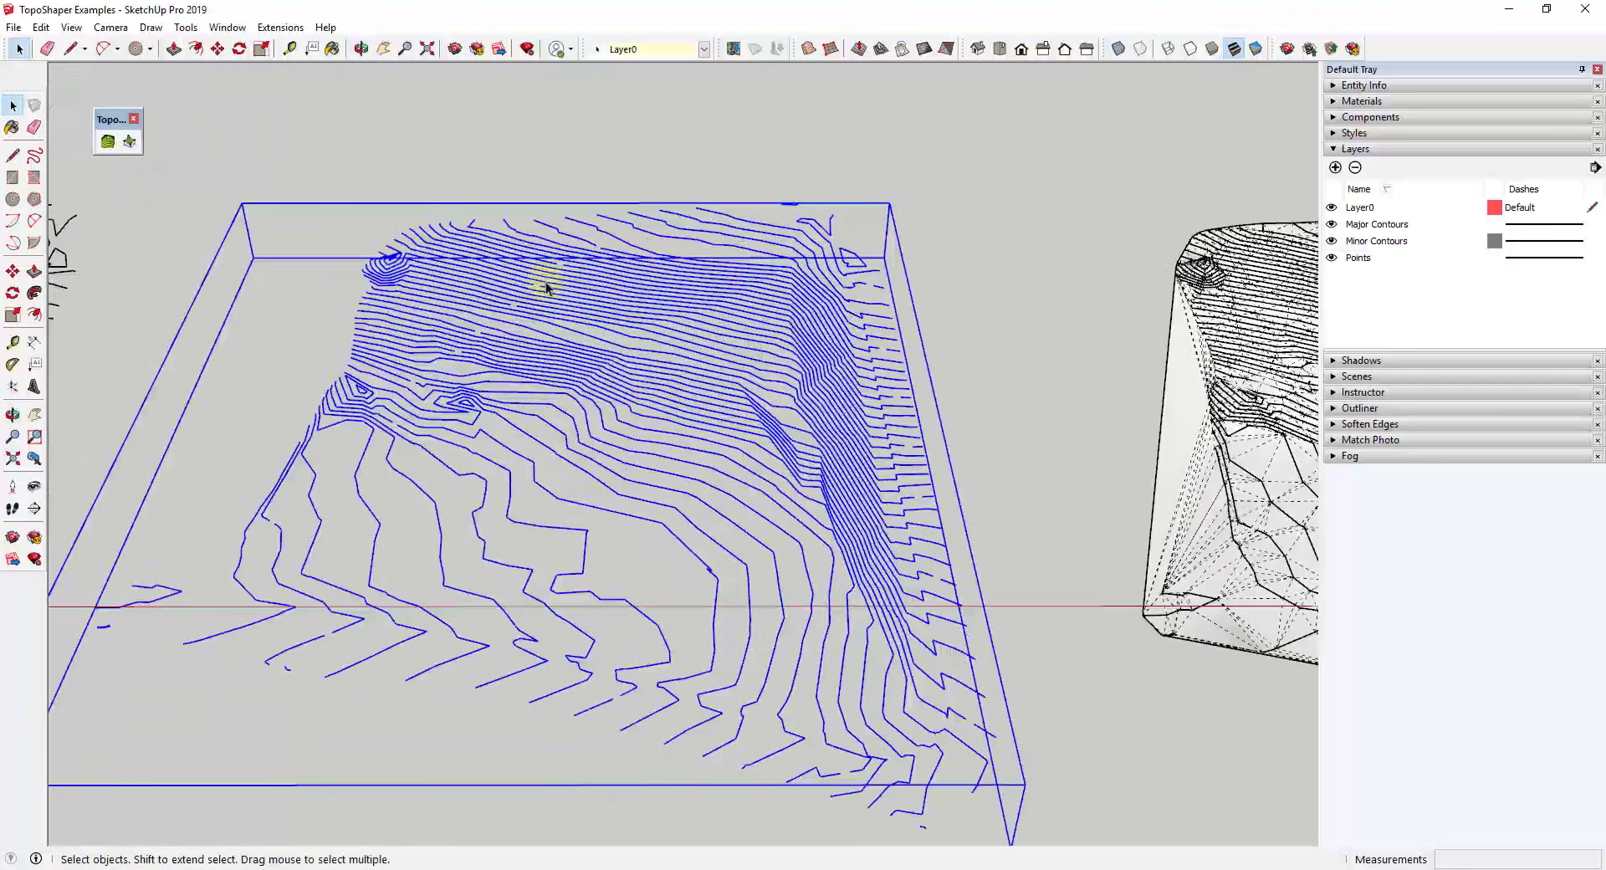
{"action": "double_click", "coordinate": [731, 387]}
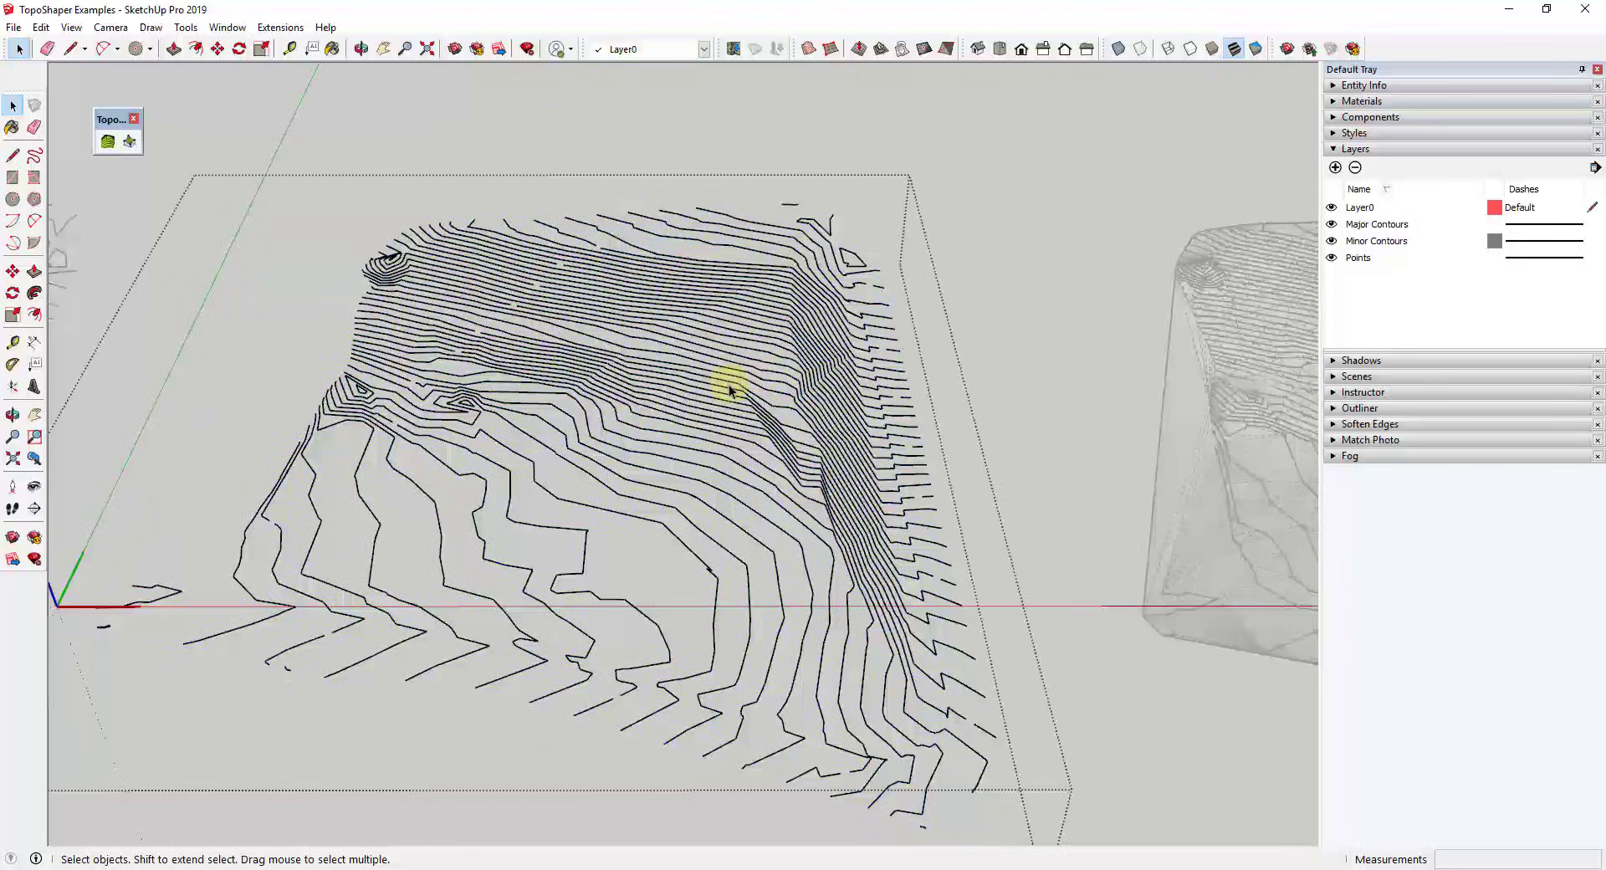
{"action": "left_click", "coordinate": [737, 358]}
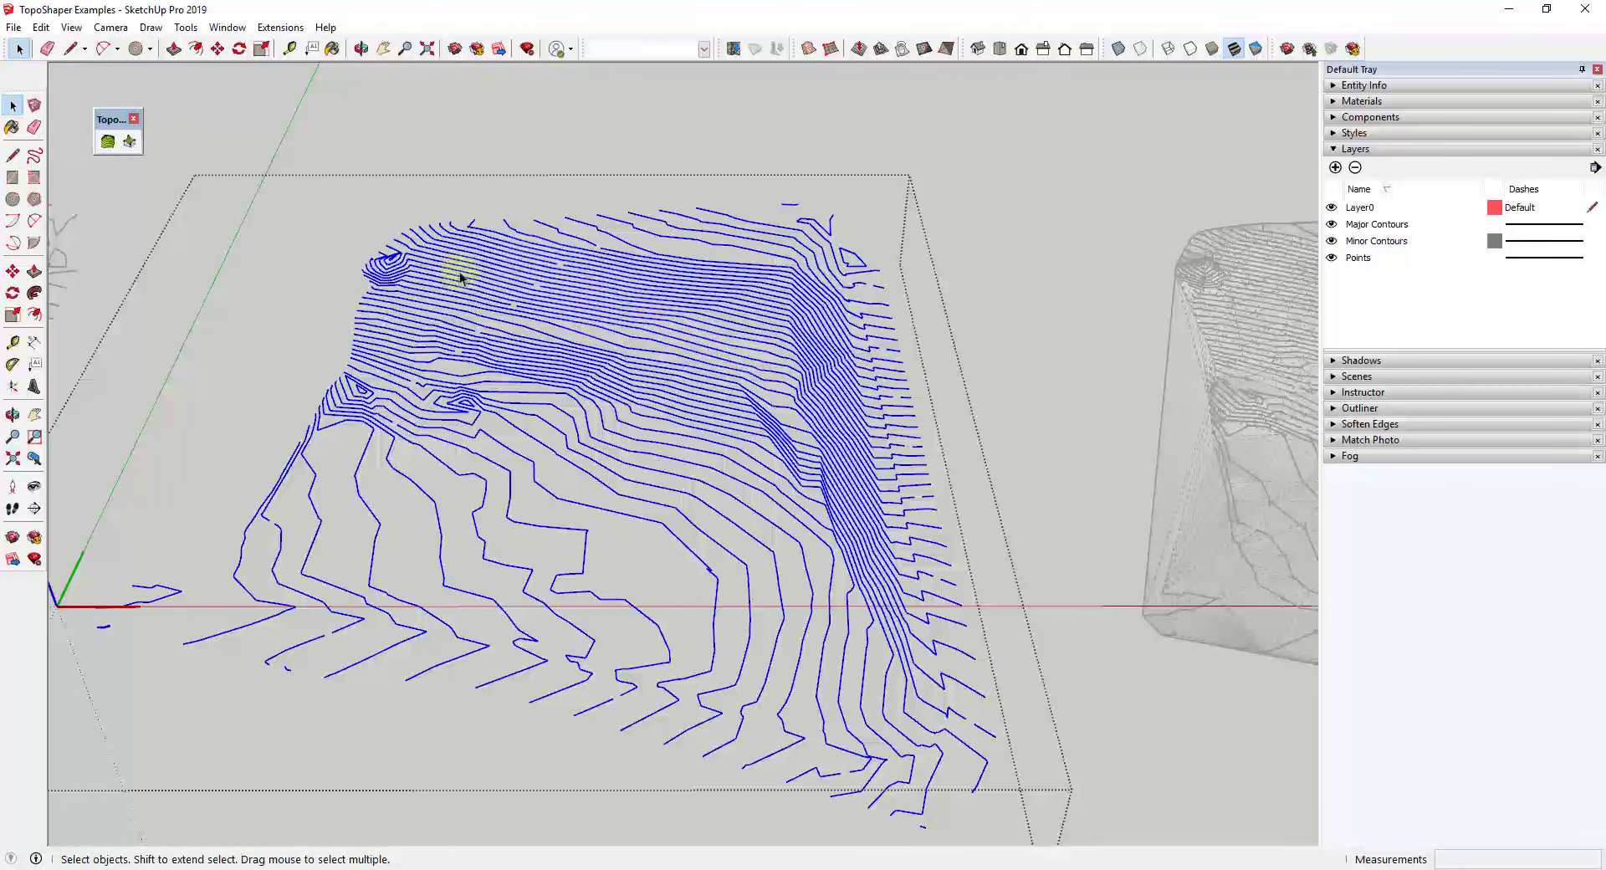
{"action": "left_click", "coordinate": [108, 144]}
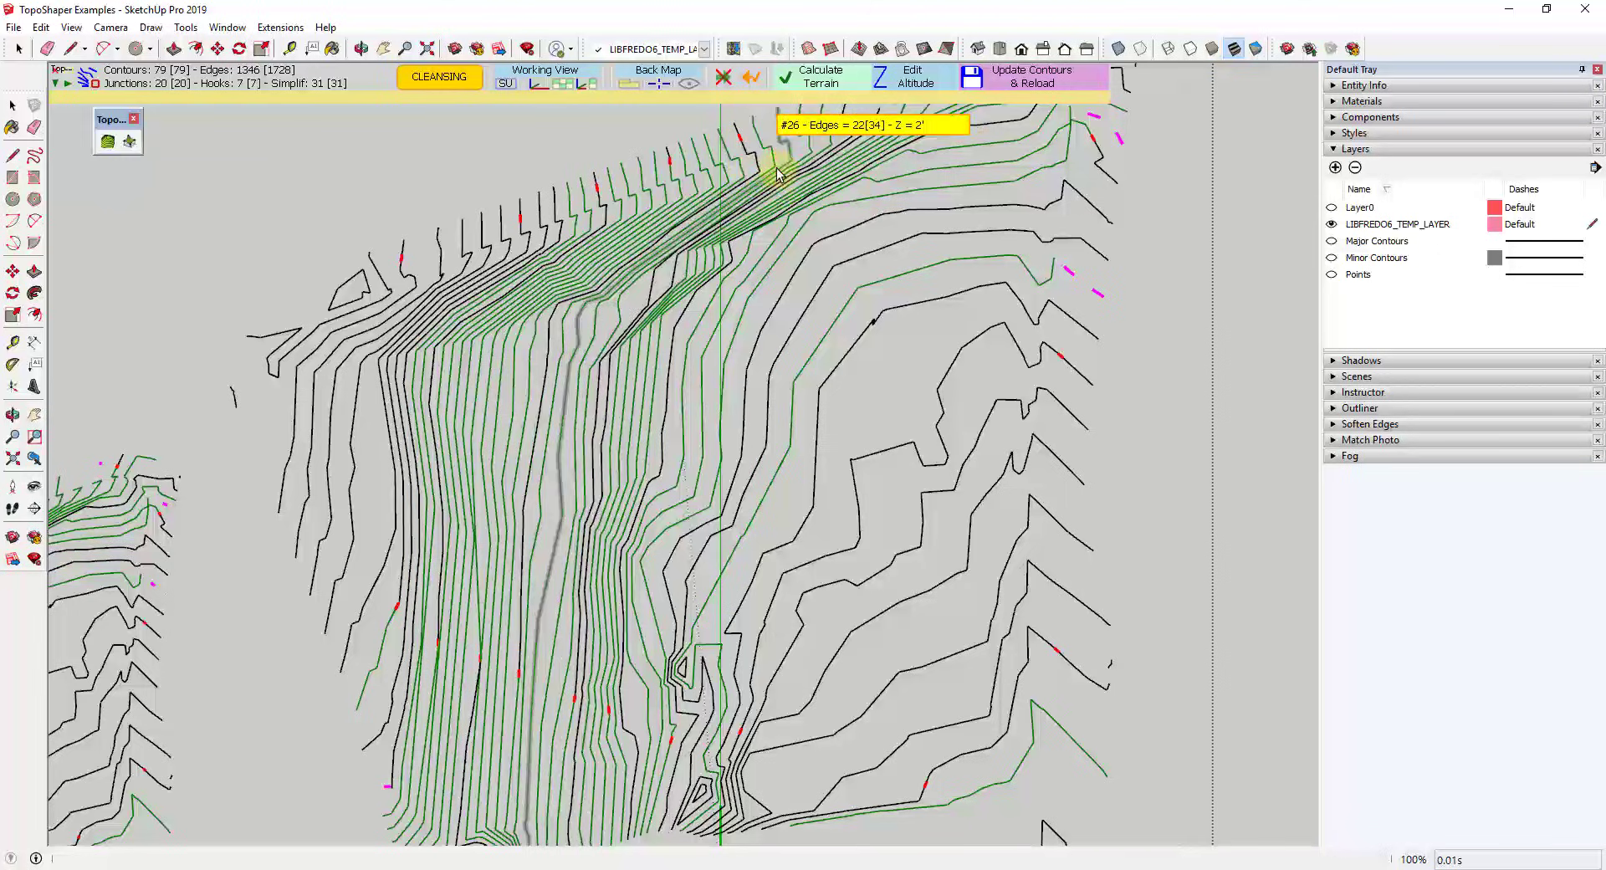
Try ignoring the junction that closes the gap in the 2' 2" contour and accept it again.
{"action": "scroll", "coordinate": [774, 163], "scroll_direction": "down", "scroll_amount": 3}
{"action": "scroll", "coordinate": [648, 548], "scroll_direction": "up", "scroll_amount": 6}
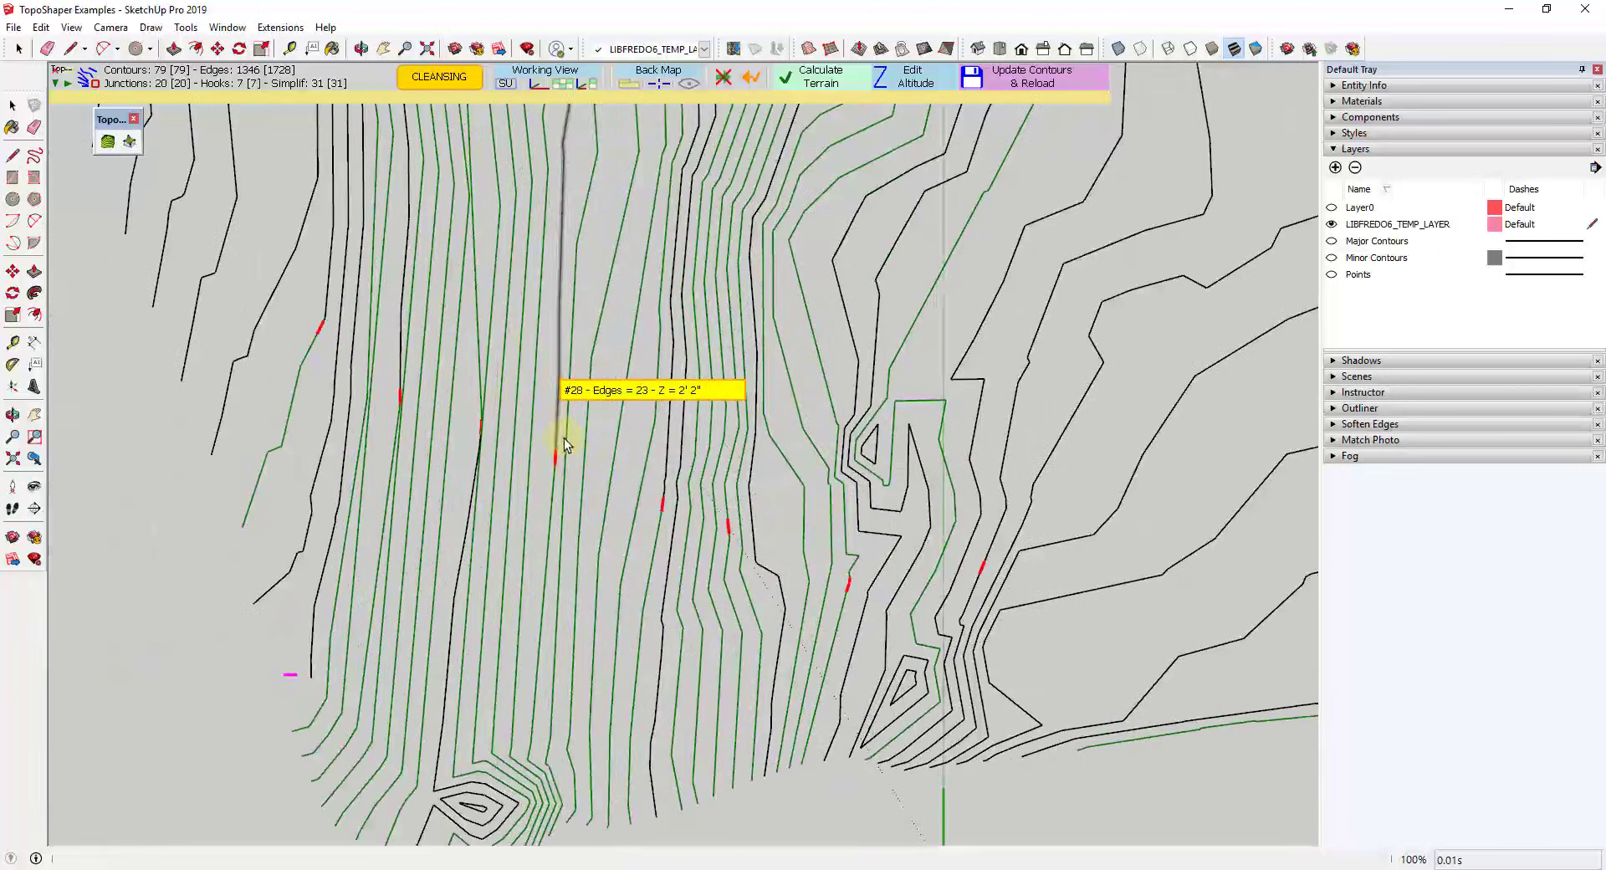
{"action": "left_click", "coordinate": [546, 454]}
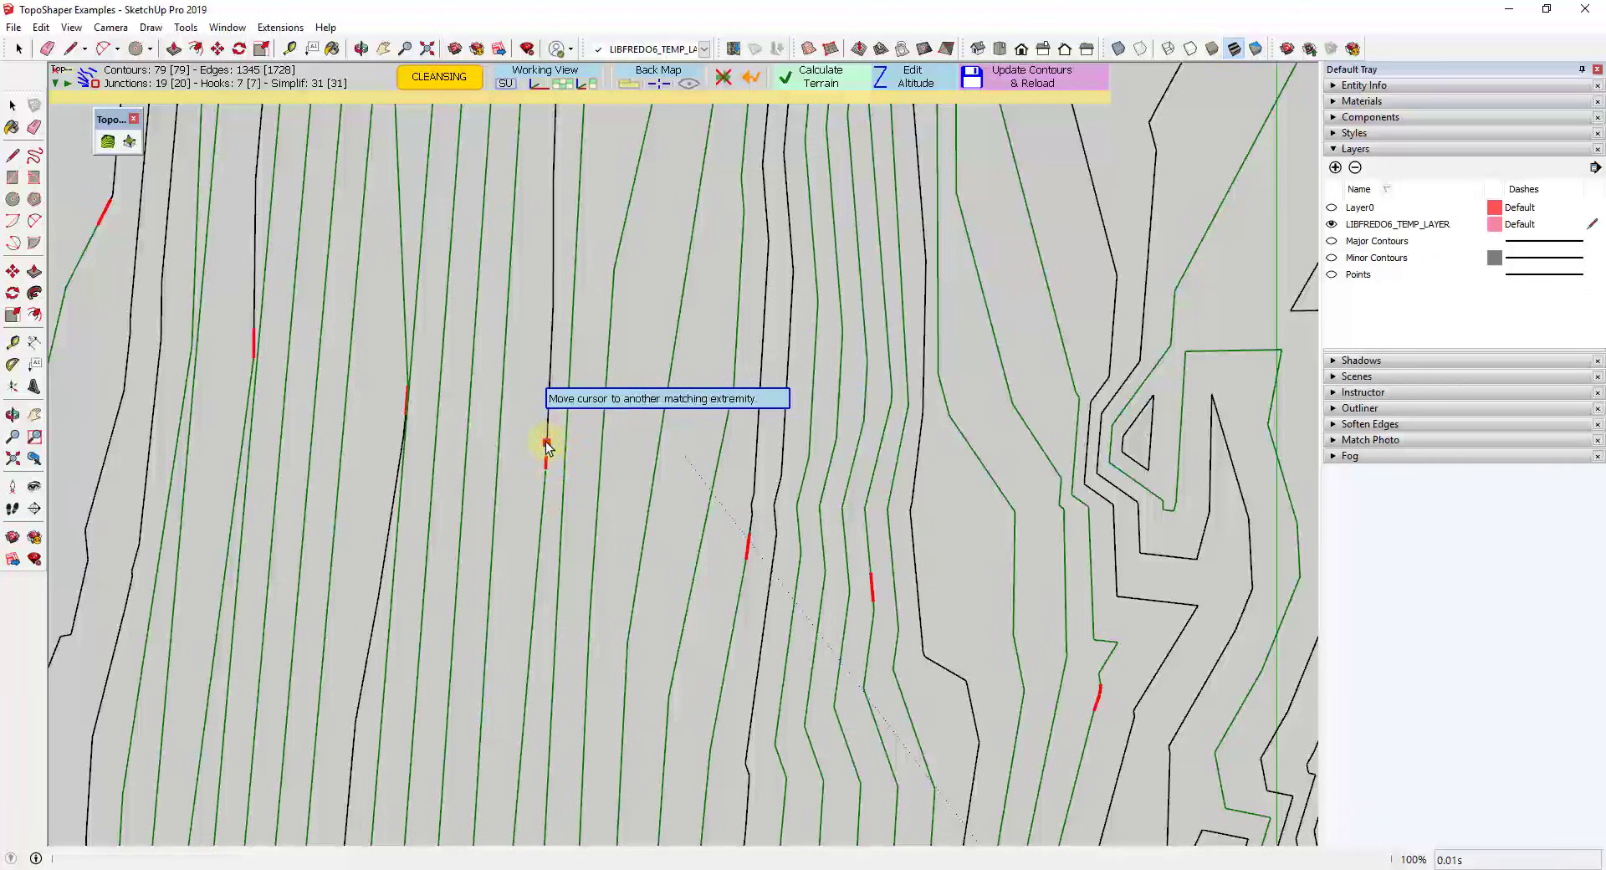
{"action": "left_click", "coordinate": [546, 460]}
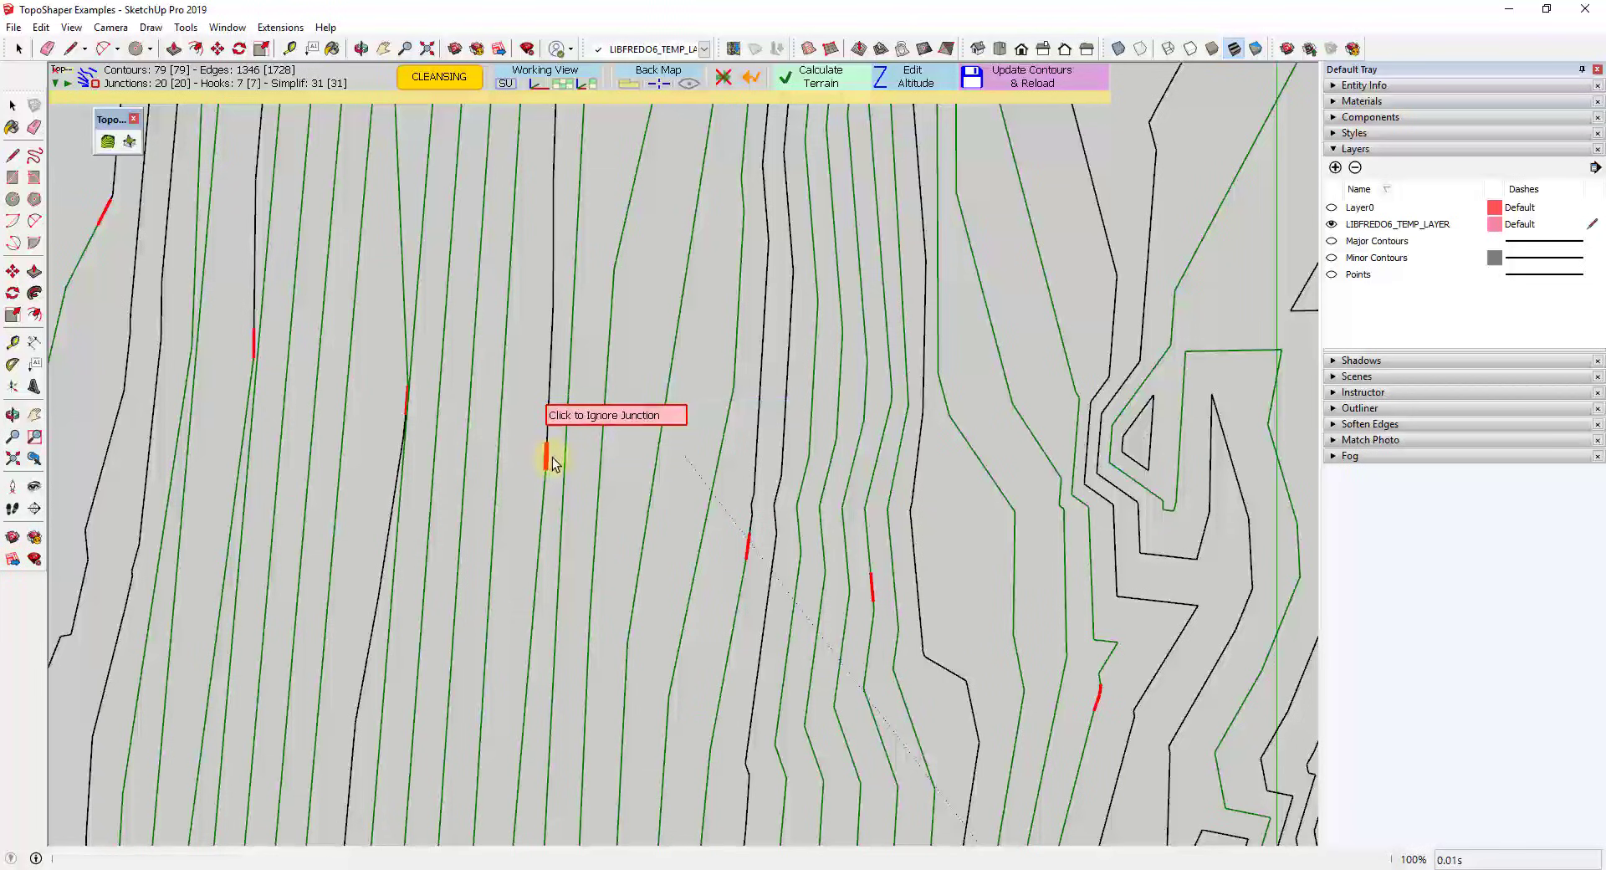
{"action": "scroll", "coordinate": [548, 458], "scroll_direction": "down", "scroll_amount": 3}
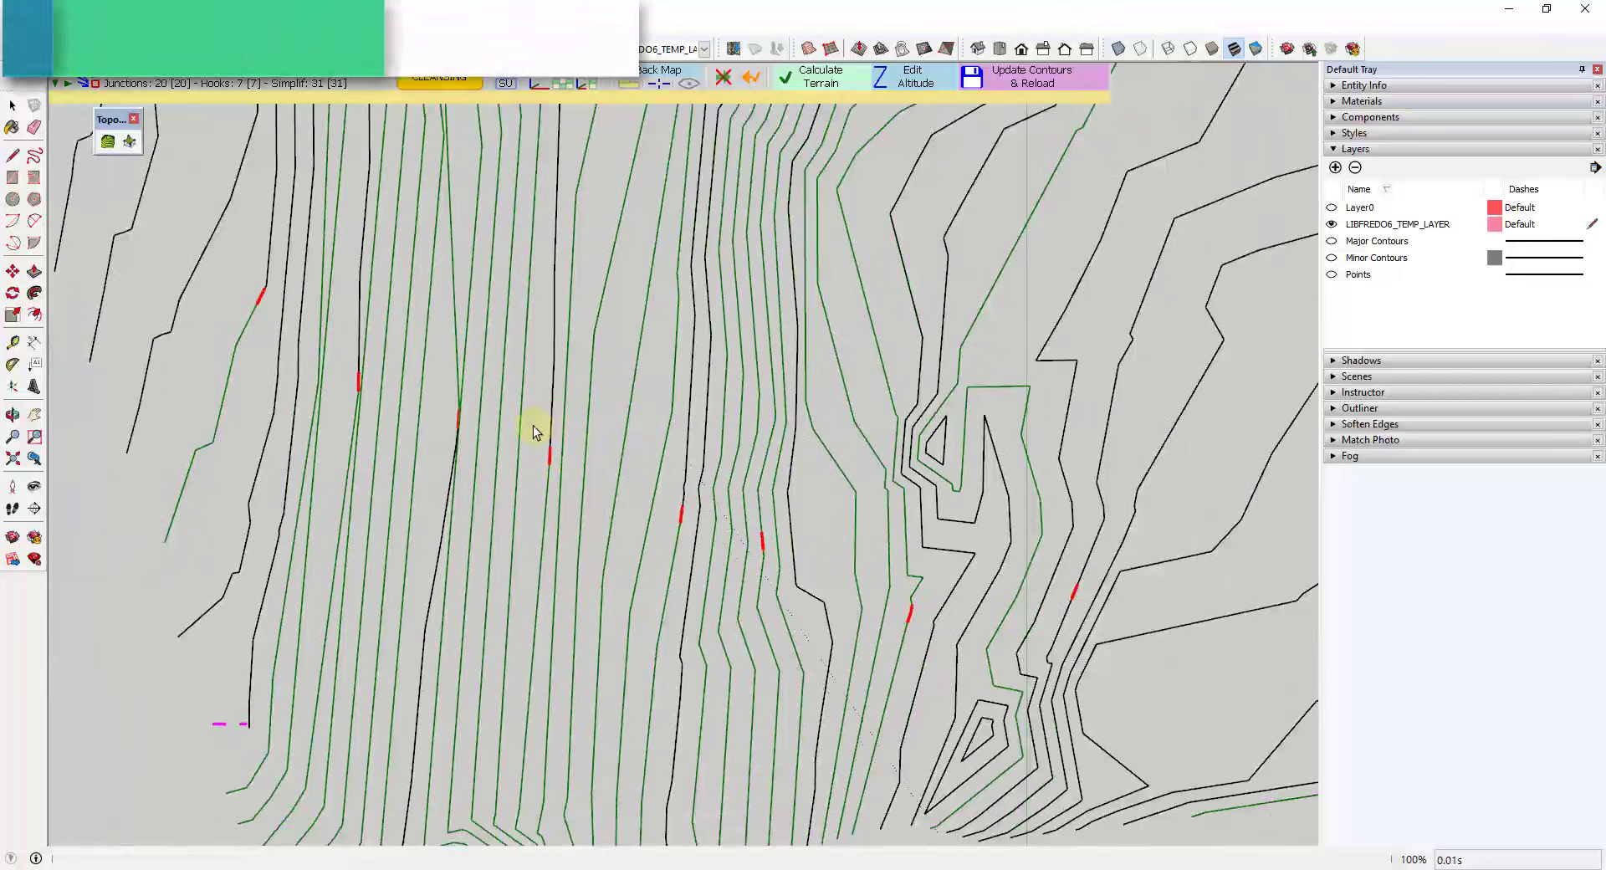
{"action": "scroll", "coordinate": [545, 456], "scroll_direction": "down", "scroll_amount": 1}
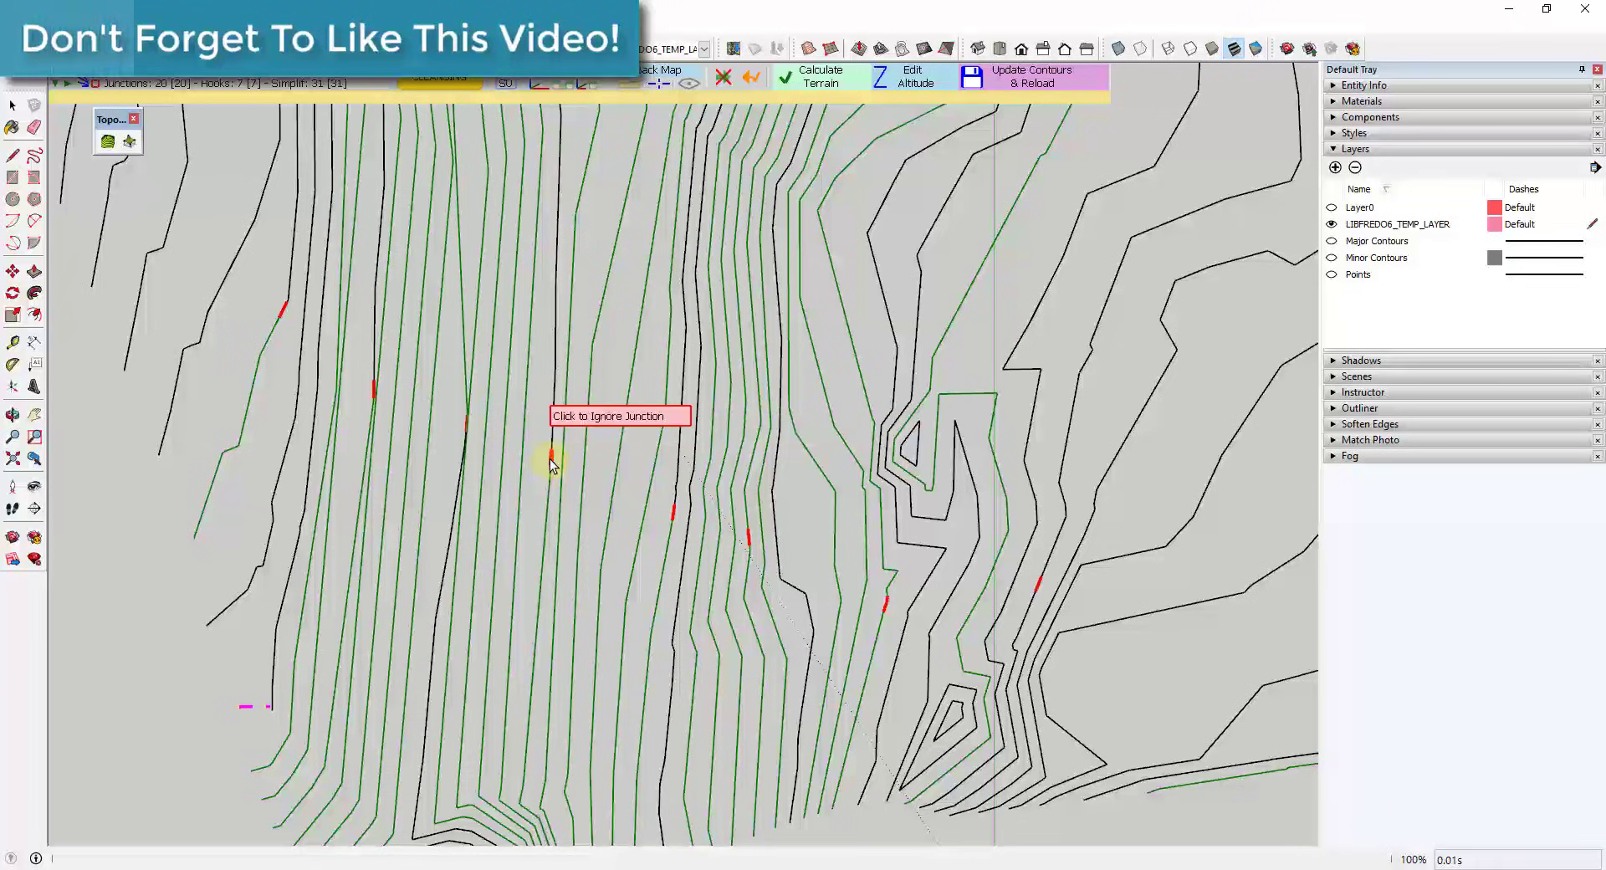
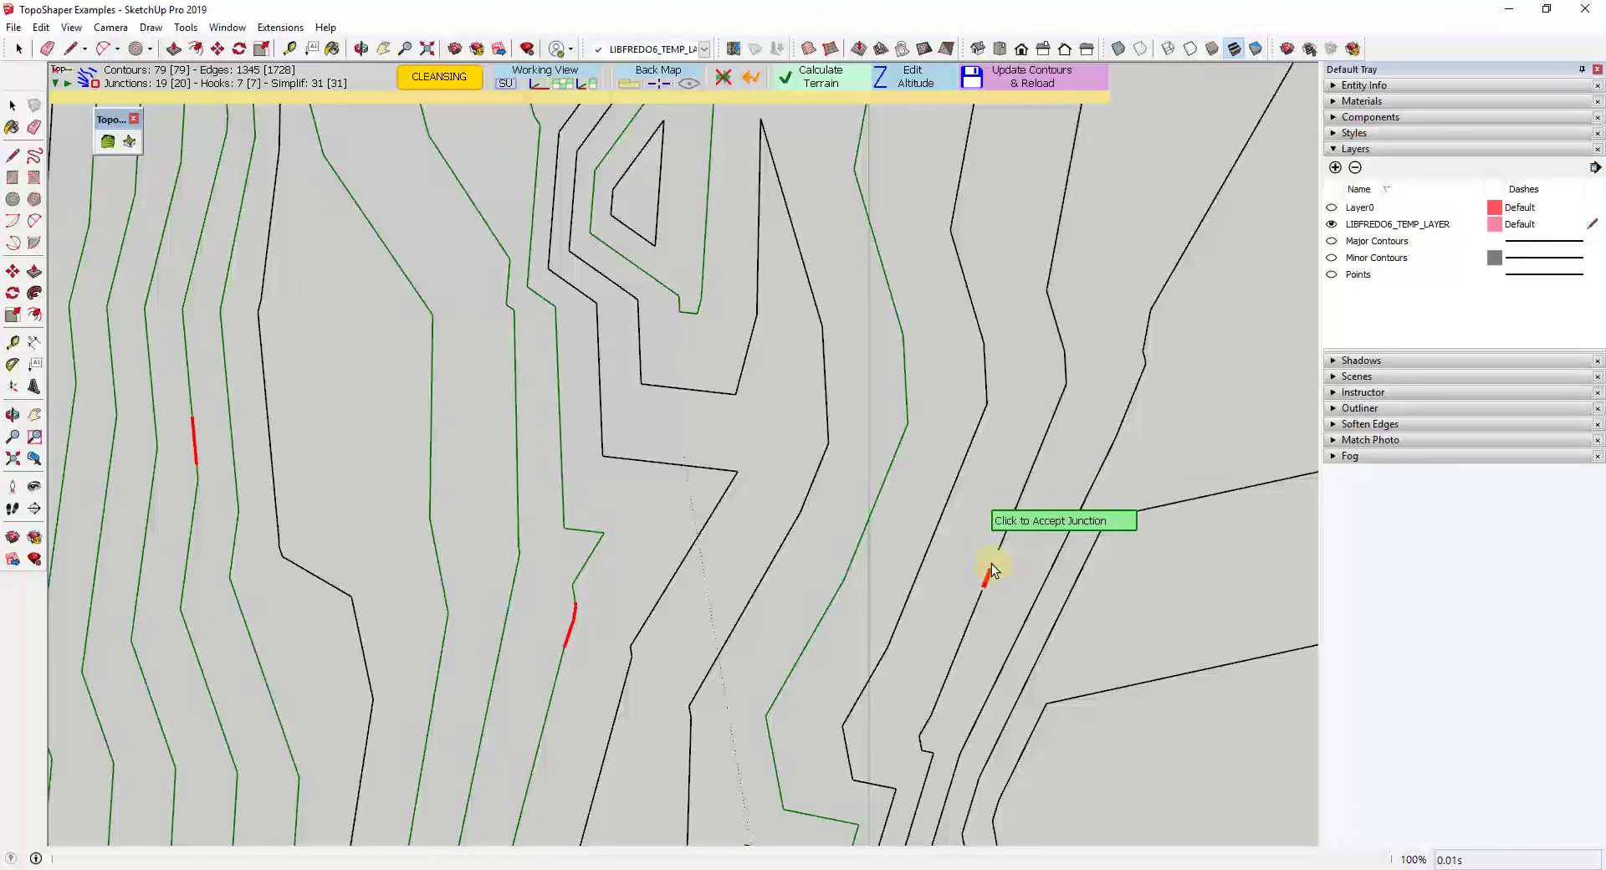
Toggle the junction on the black contour beside the small closed contours between ignored and accepted.
{"action": "left_click", "coordinate": [989, 574]}
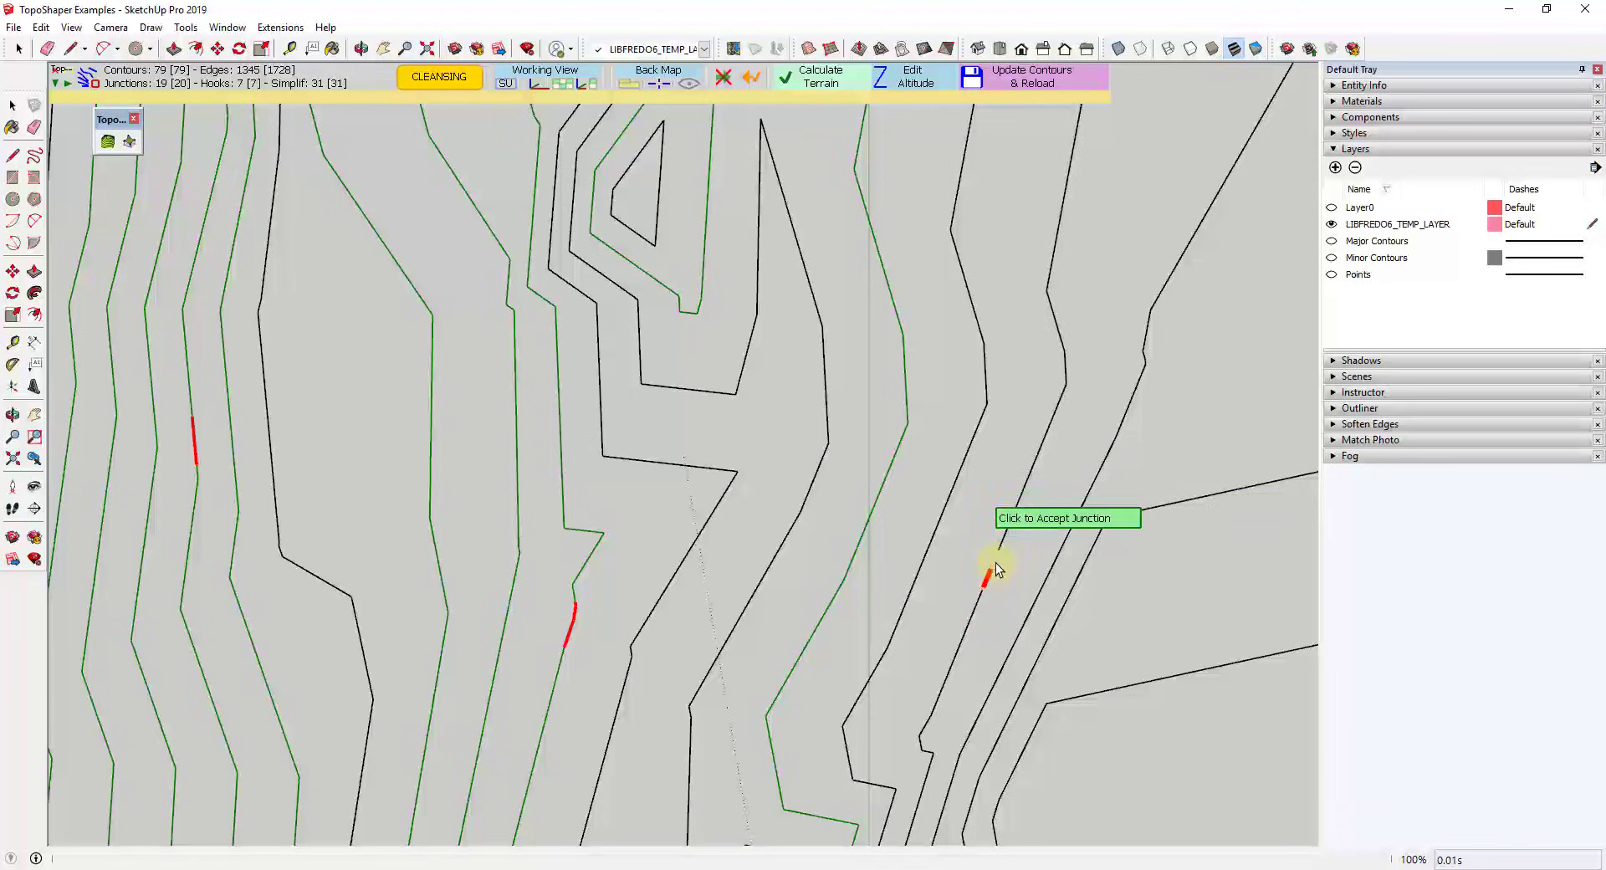
{"action": "left_click", "coordinate": [995, 568]}
{"action": "scroll", "coordinate": [920, 549], "scroll_direction": "down", "scroll_amount": 10}
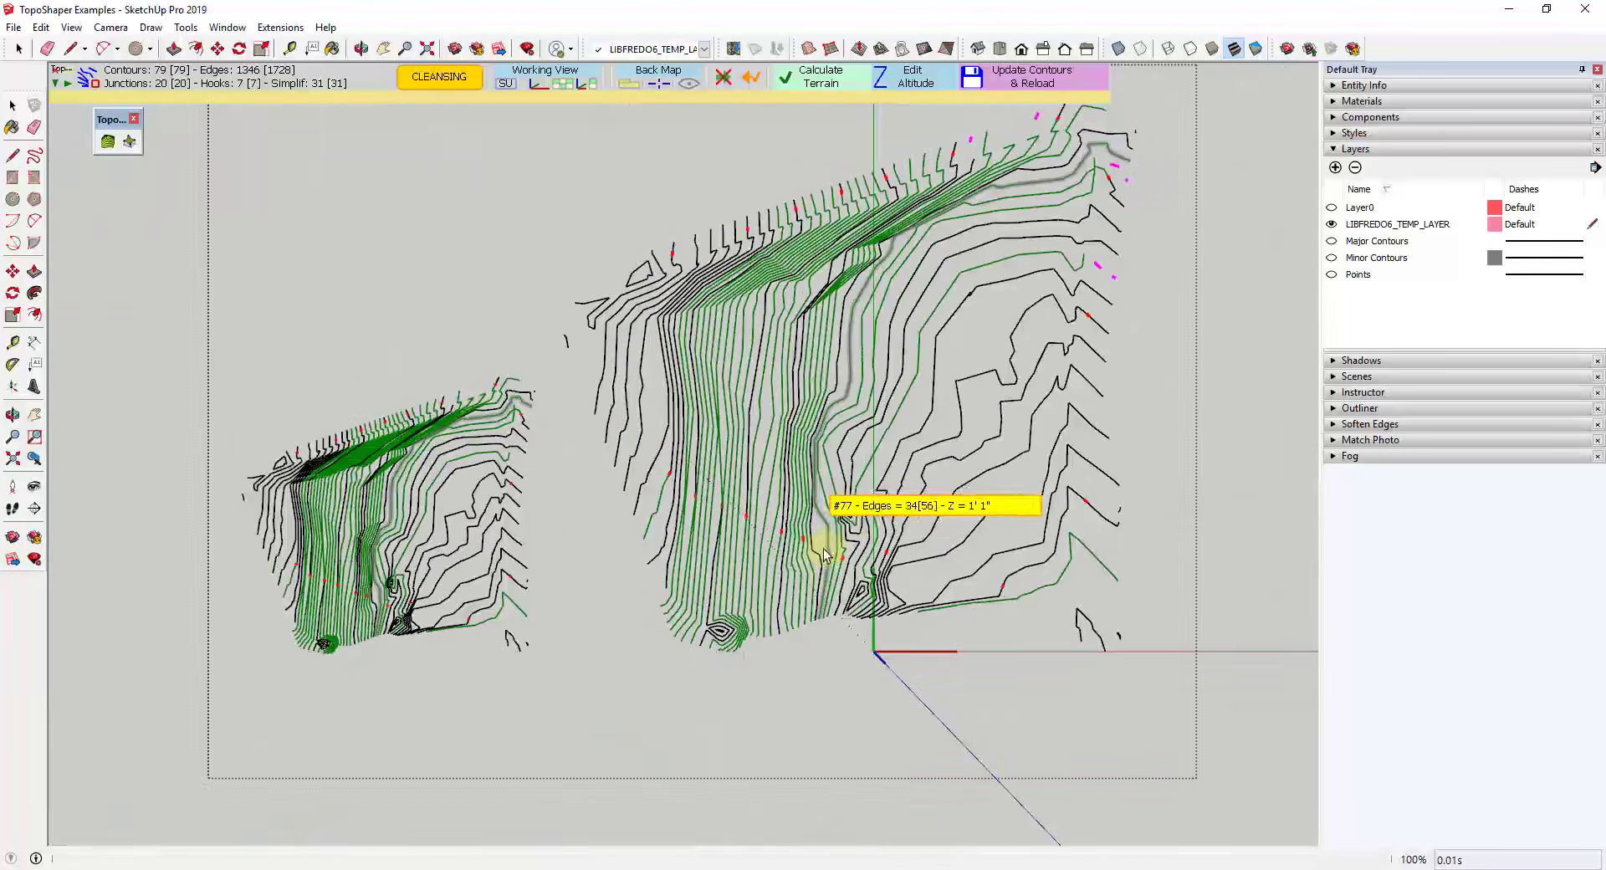
Ignore the small hooks at the ends of four contours along the upper edge of the map.
{"action": "scroll", "coordinate": [1129, 184], "scroll_direction": "up", "scroll_amount": 10}
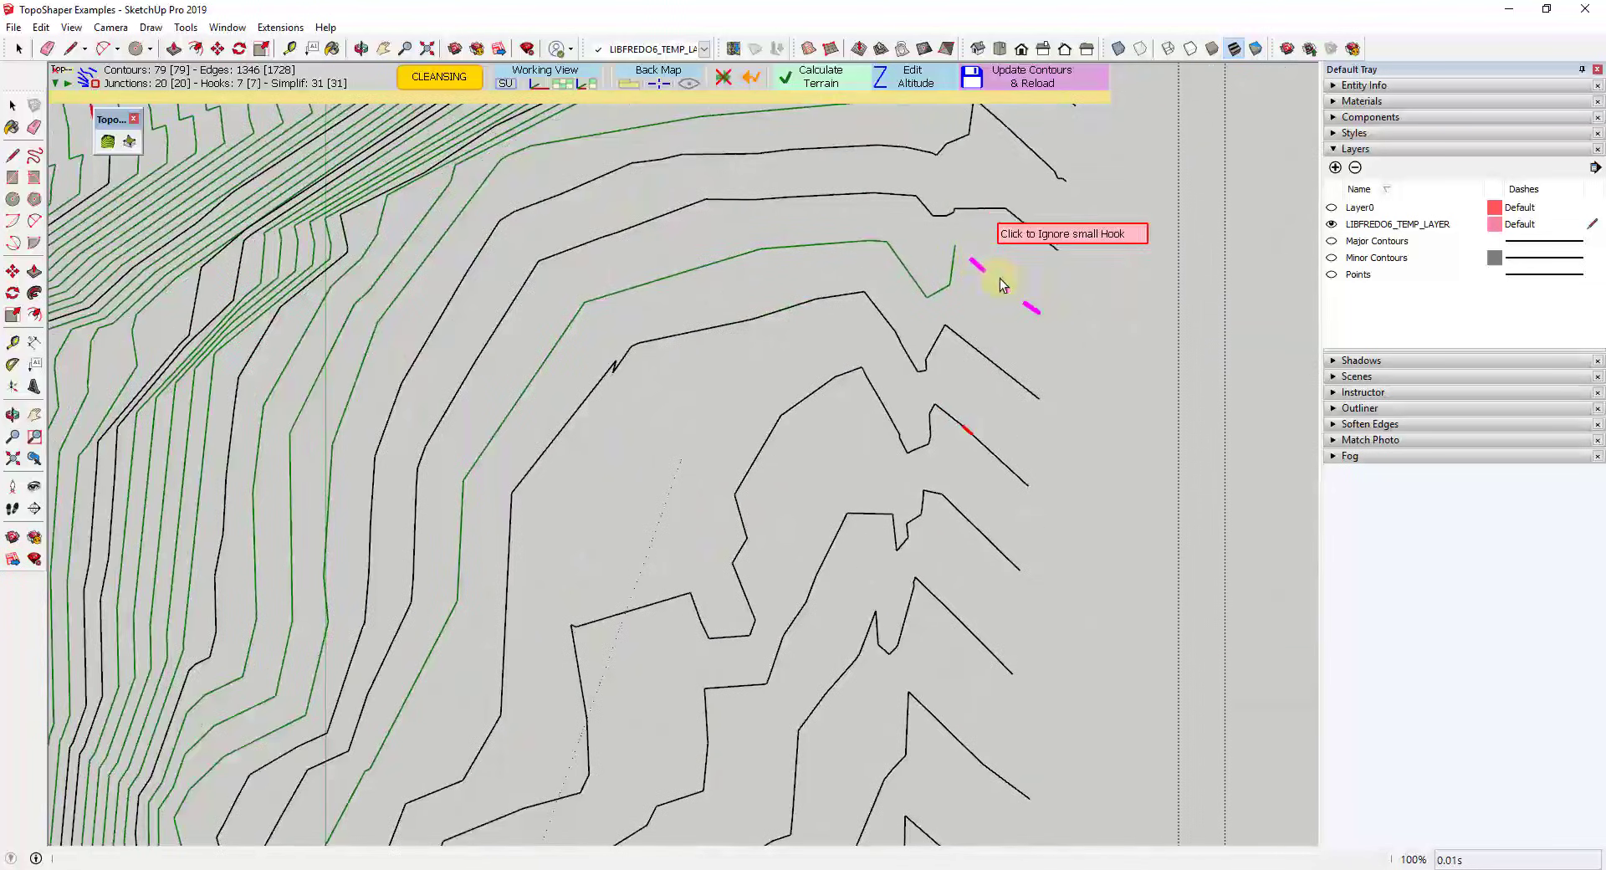
{"action": "scroll", "coordinate": [1003, 285], "scroll_direction": "down", "scroll_amount": 5}
{"action": "scroll", "coordinate": [1040, 211], "scroll_direction": "up", "scroll_amount": 5}
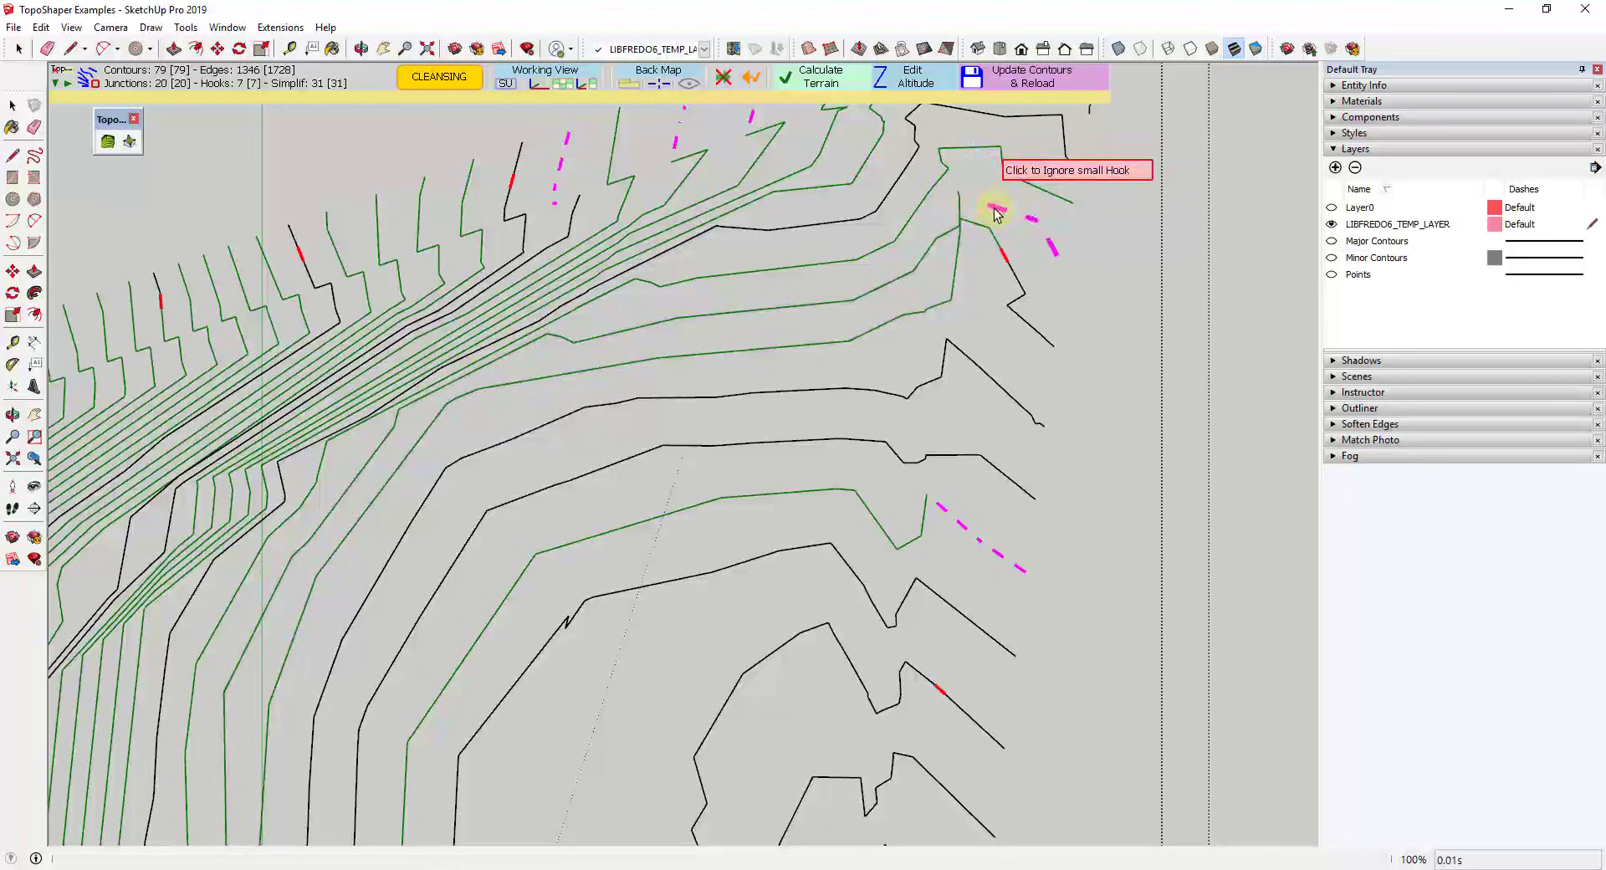
{"action": "left_click", "coordinate": [996, 210]}
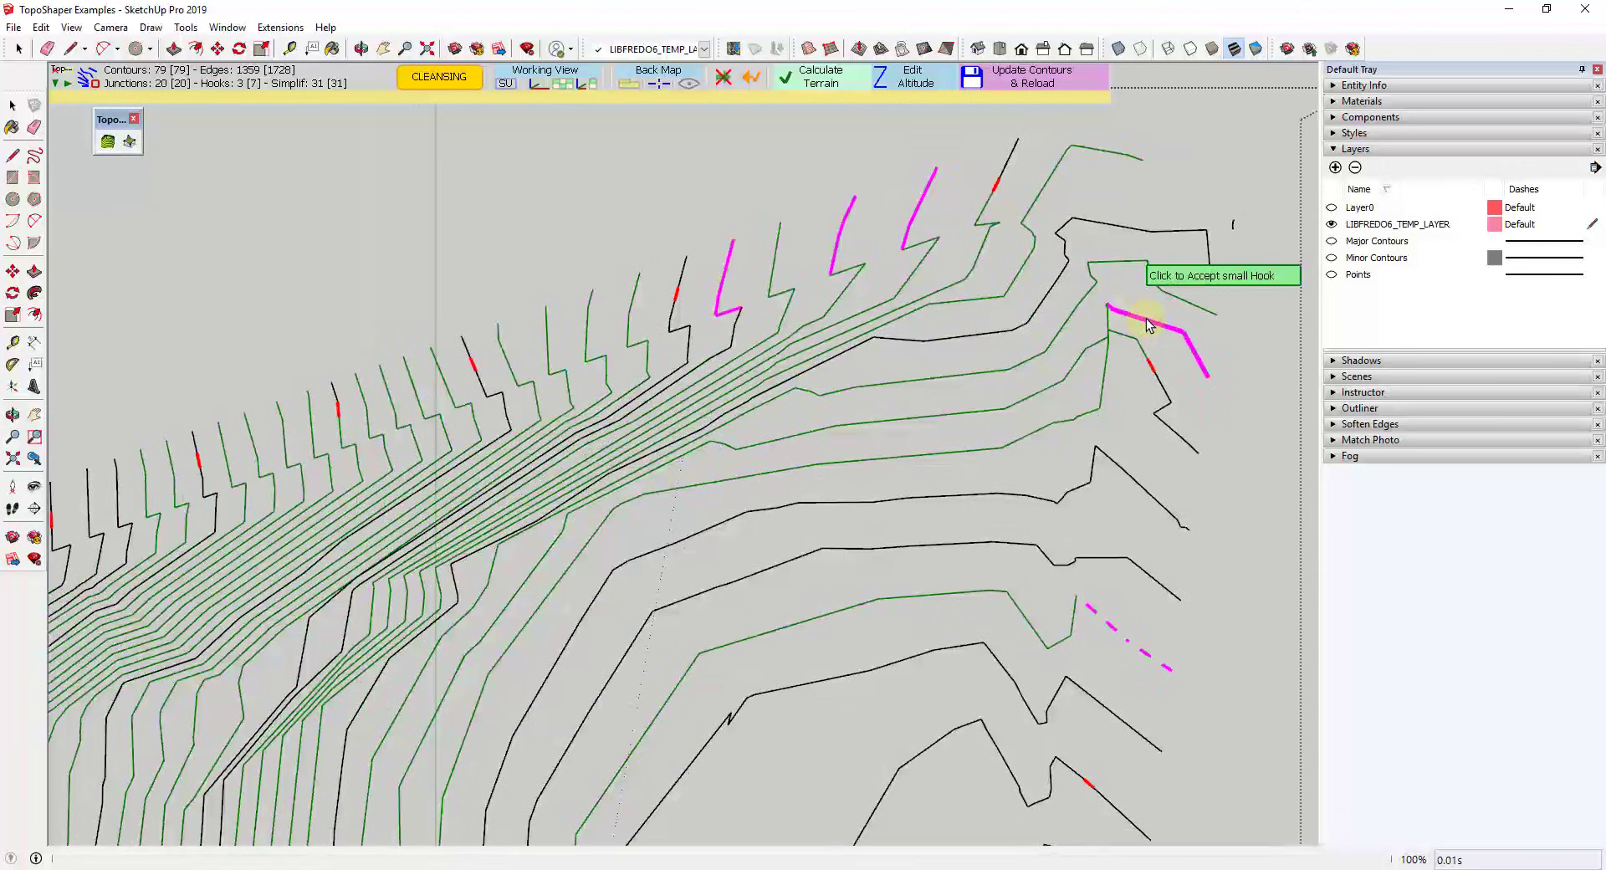
{"action": "scroll", "coordinate": [1145, 322], "scroll_direction": "down", "scroll_amount": 3}
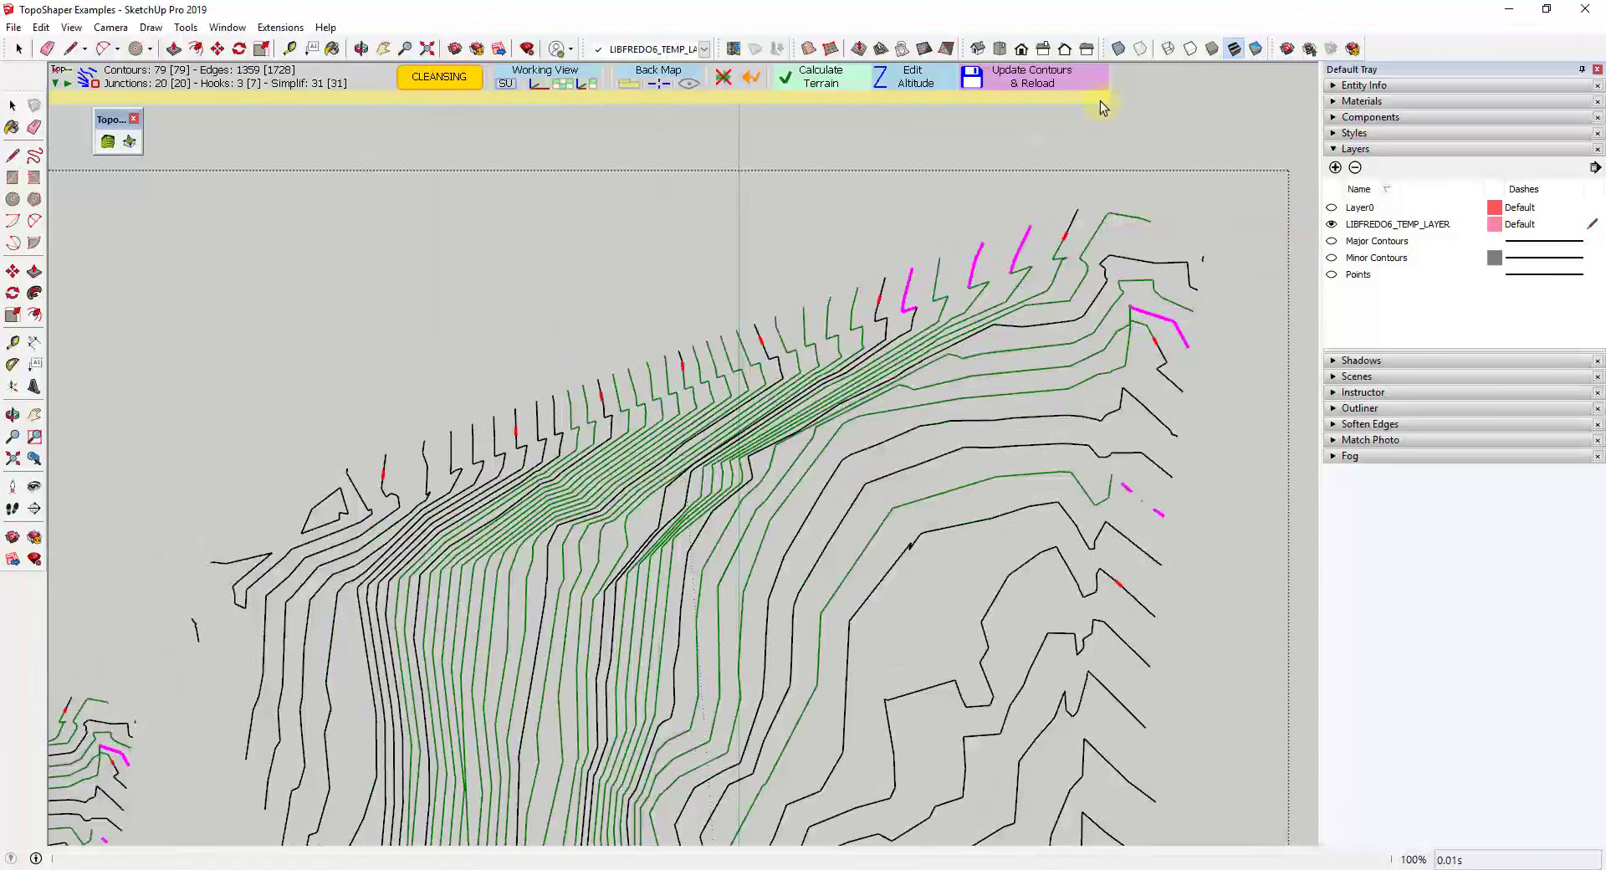
Select the 9", 10" and 11" contours in turn to check their include, exclude and simplification options.
{"action": "mouse_move", "coordinate": [976, 370]}
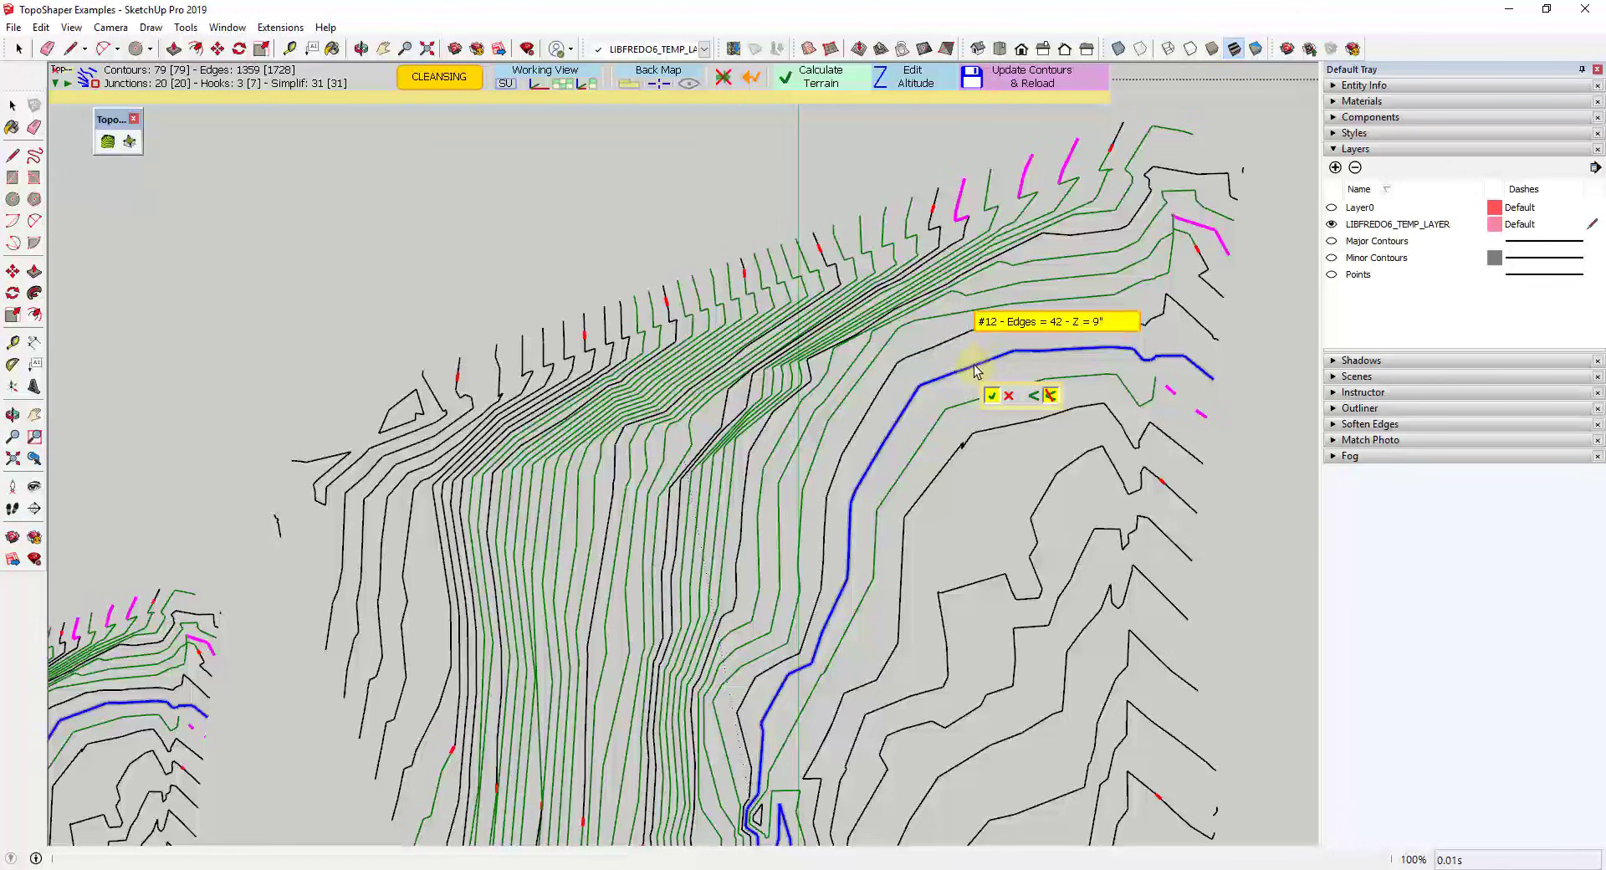
{"action": "left_click", "coordinate": [1037, 403]}
{"action": "mouse_move", "coordinate": [959, 341]}
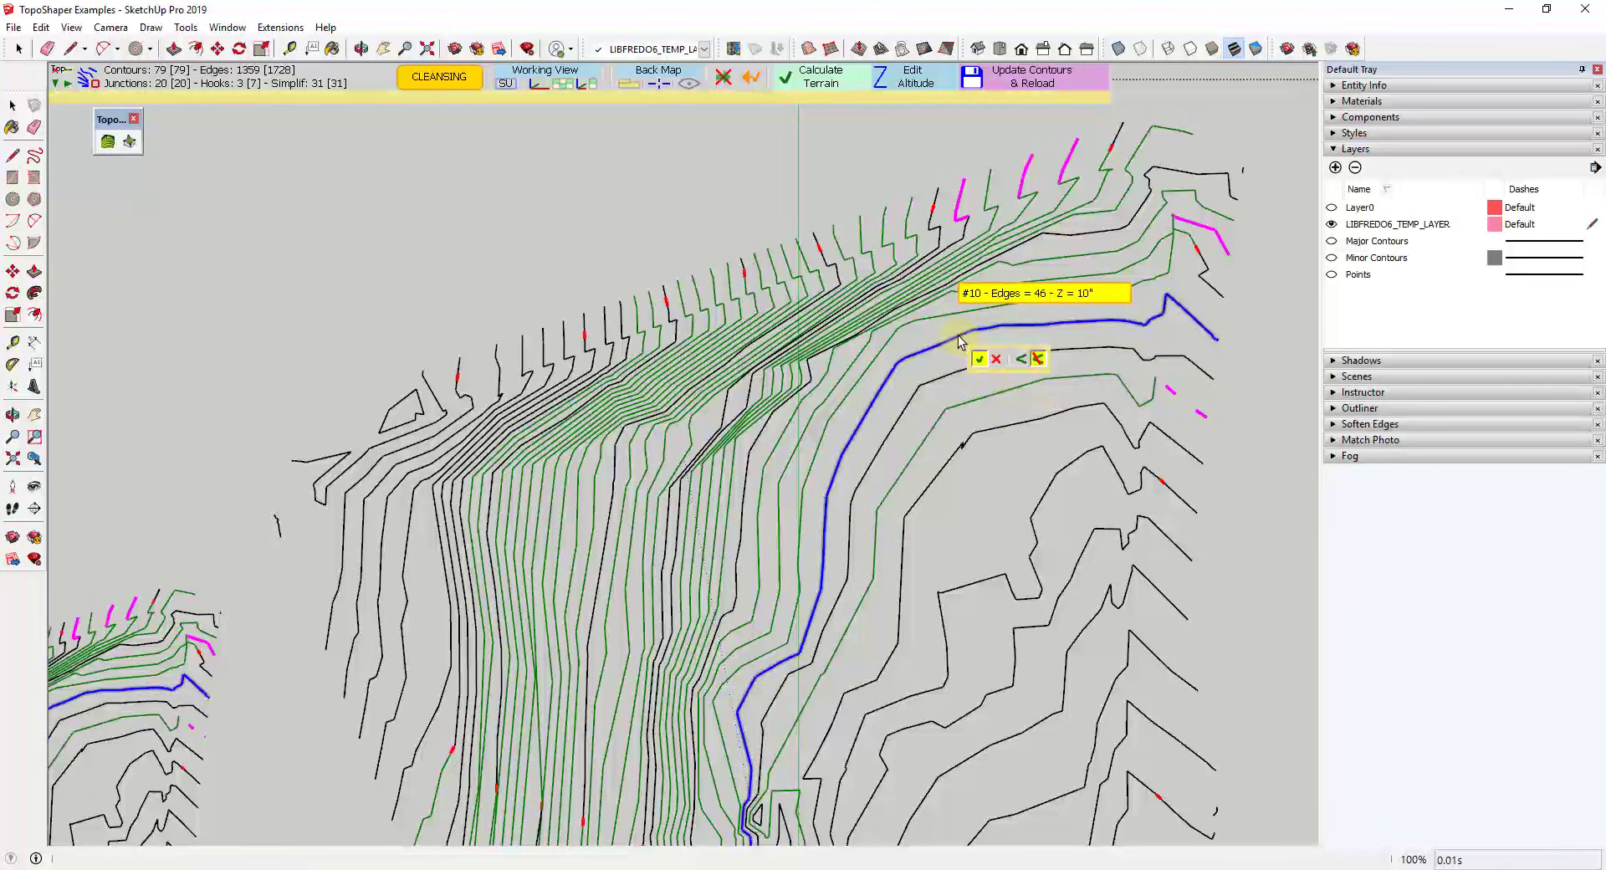
{"action": "left_click", "coordinate": [1036, 360]}
{"action": "mouse_move", "coordinate": [940, 315]}
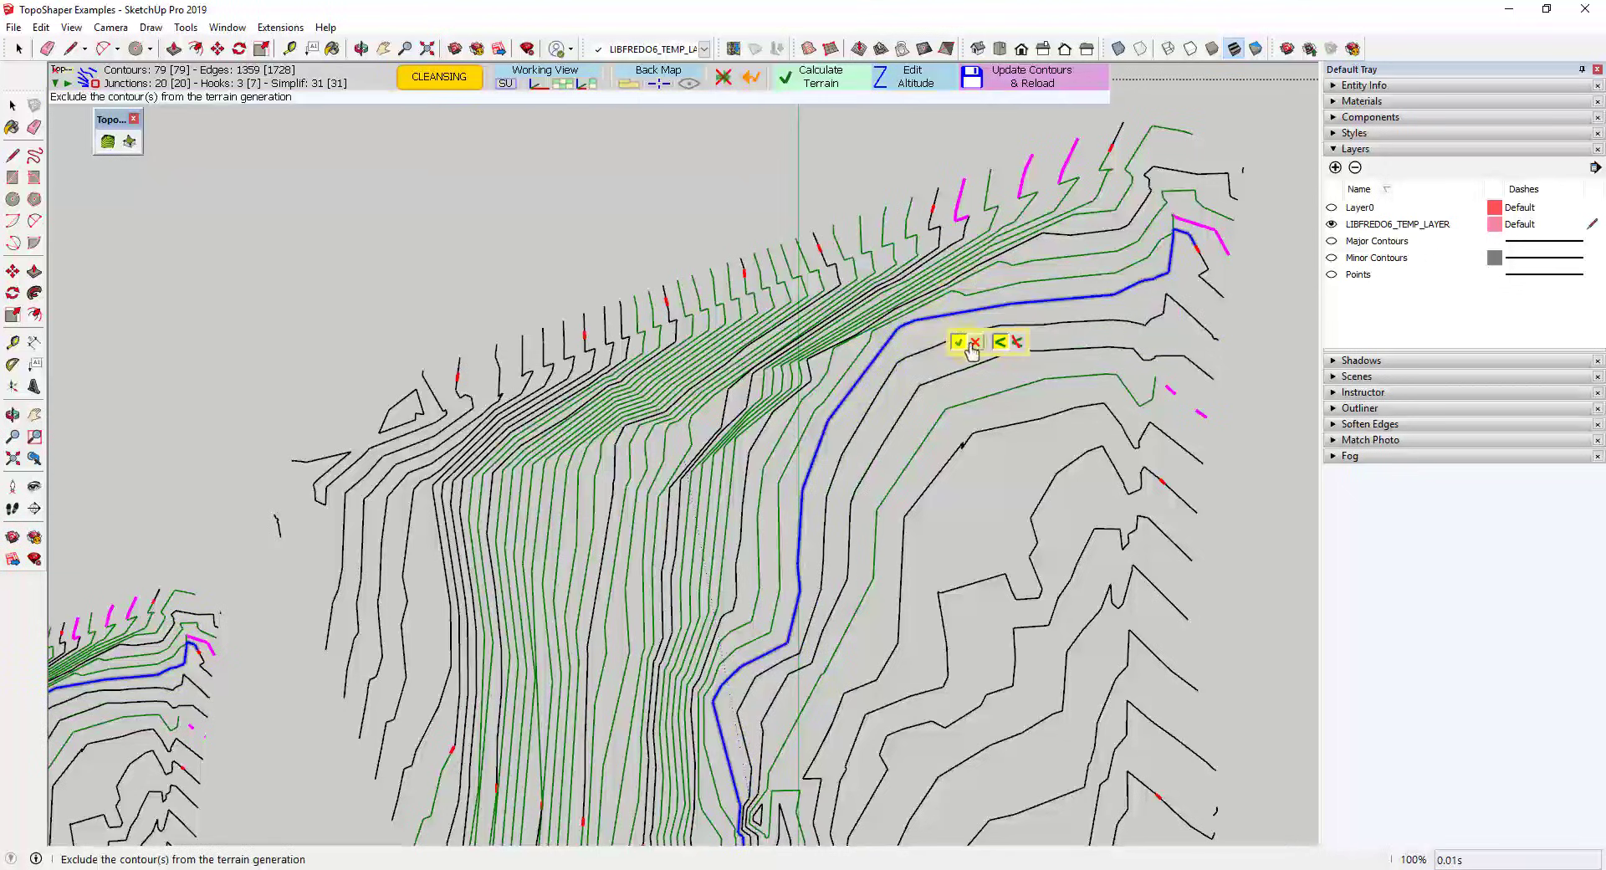
{"action": "left_click", "coordinate": [958, 343]}
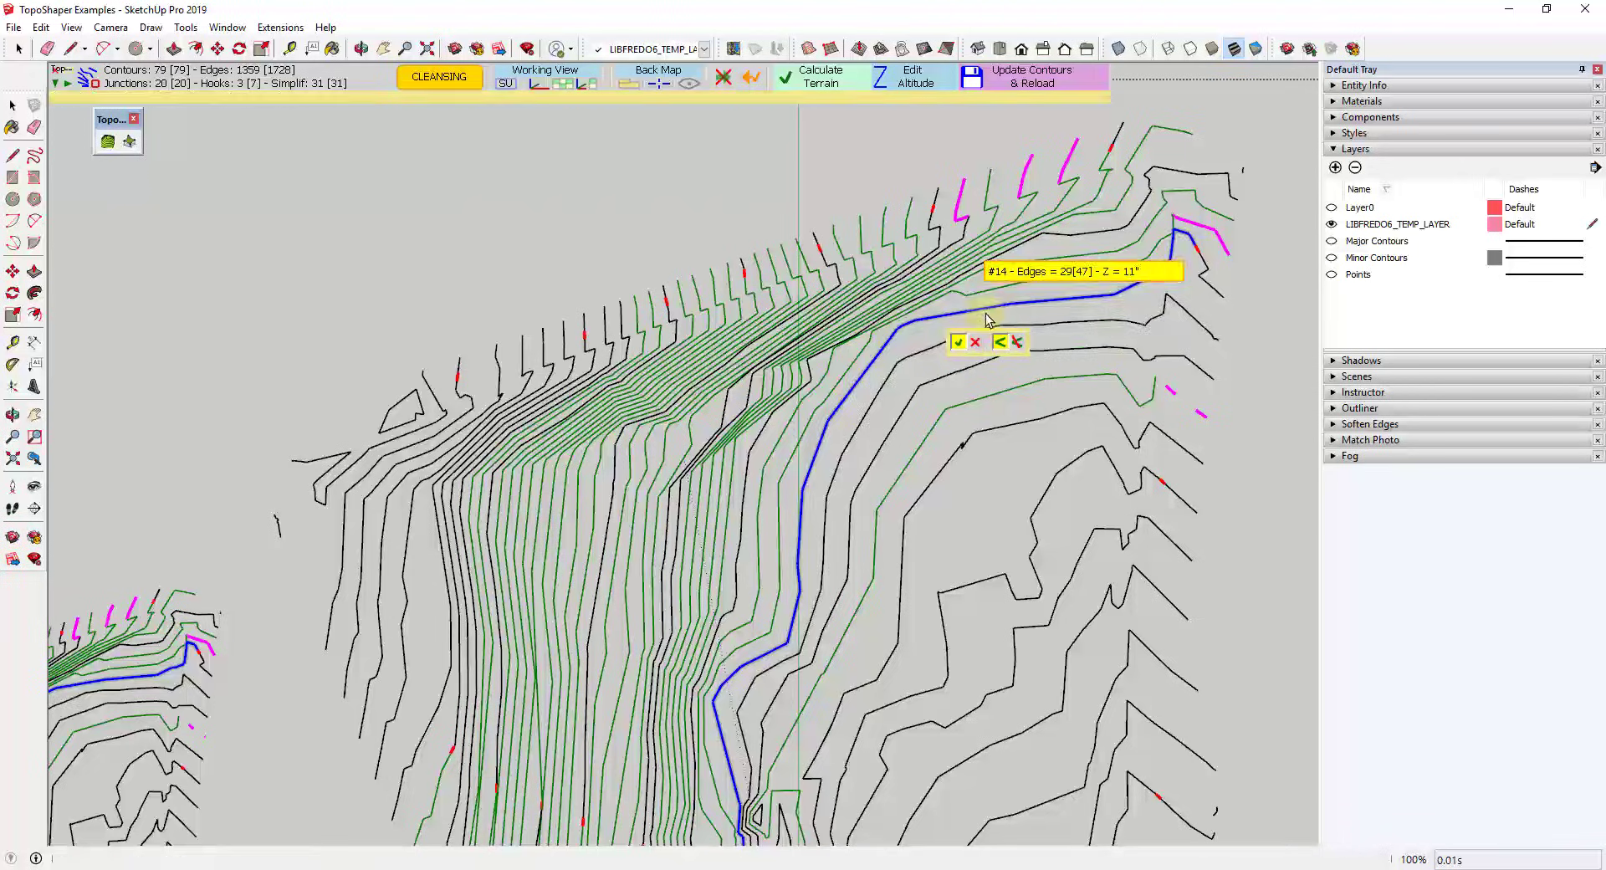
Exclude the 11" contour and the tiny stray contour near the map's lower corner from the terrain generation.
{"action": "scroll", "coordinate": [920, 255], "scroll_direction": "down", "scroll_amount": 3}
{"action": "scroll", "coordinate": [1071, 674], "scroll_direction": "up", "scroll_amount": 3}
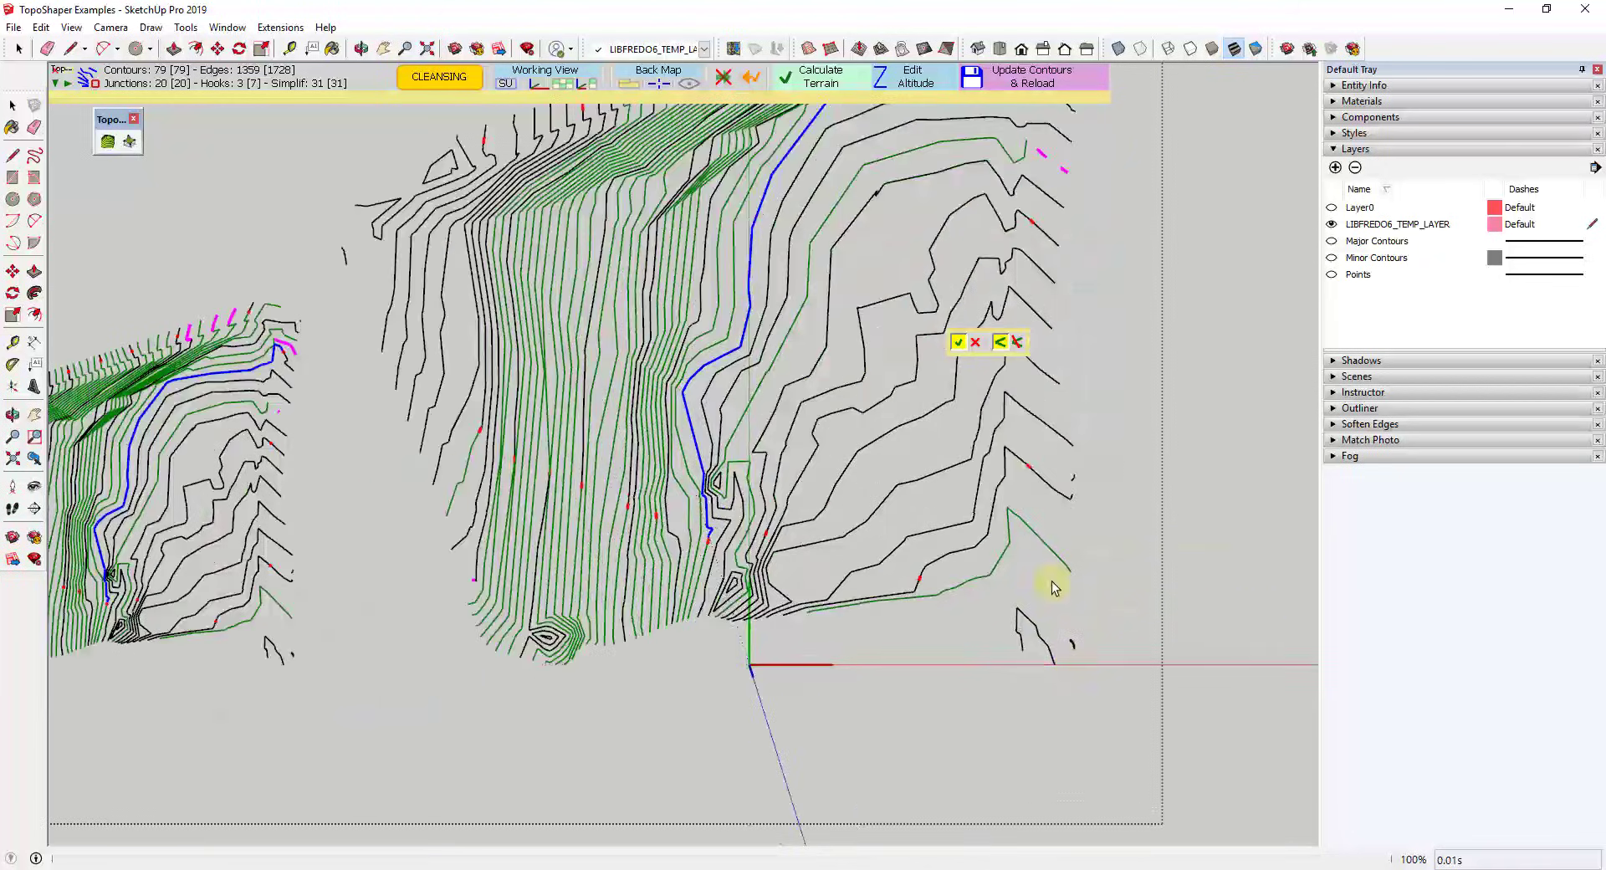
{"action": "scroll", "coordinate": [1079, 603], "scroll_direction": "down", "scroll_amount": 2}
{"action": "scroll", "coordinate": [1141, 602], "scroll_direction": "up", "scroll_amount": 5}
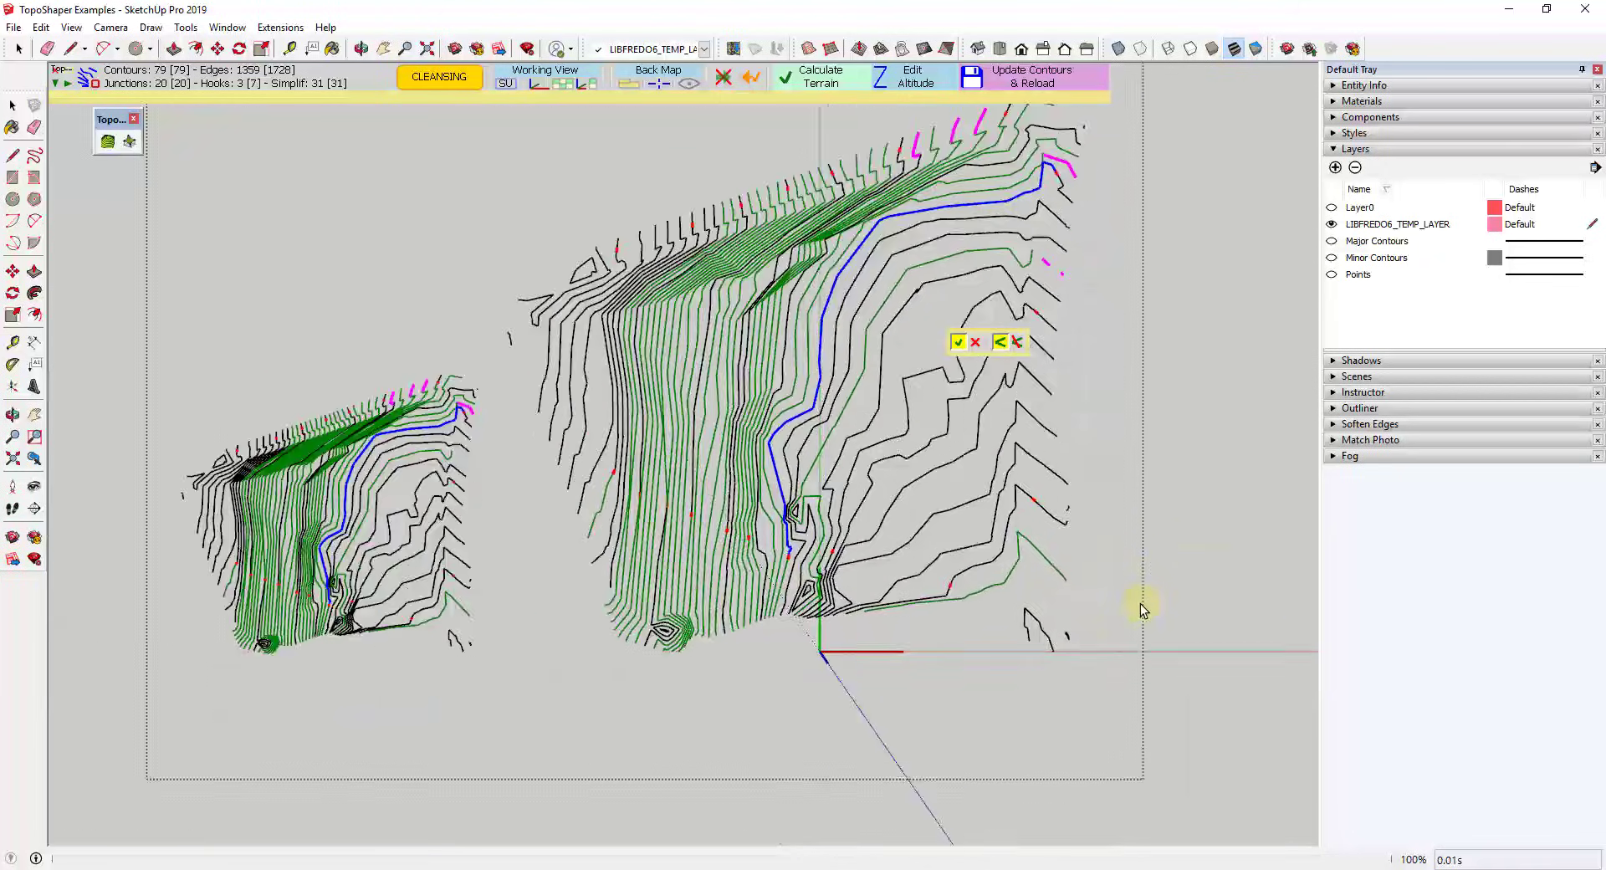
{"action": "left_click", "coordinate": [1011, 669]}
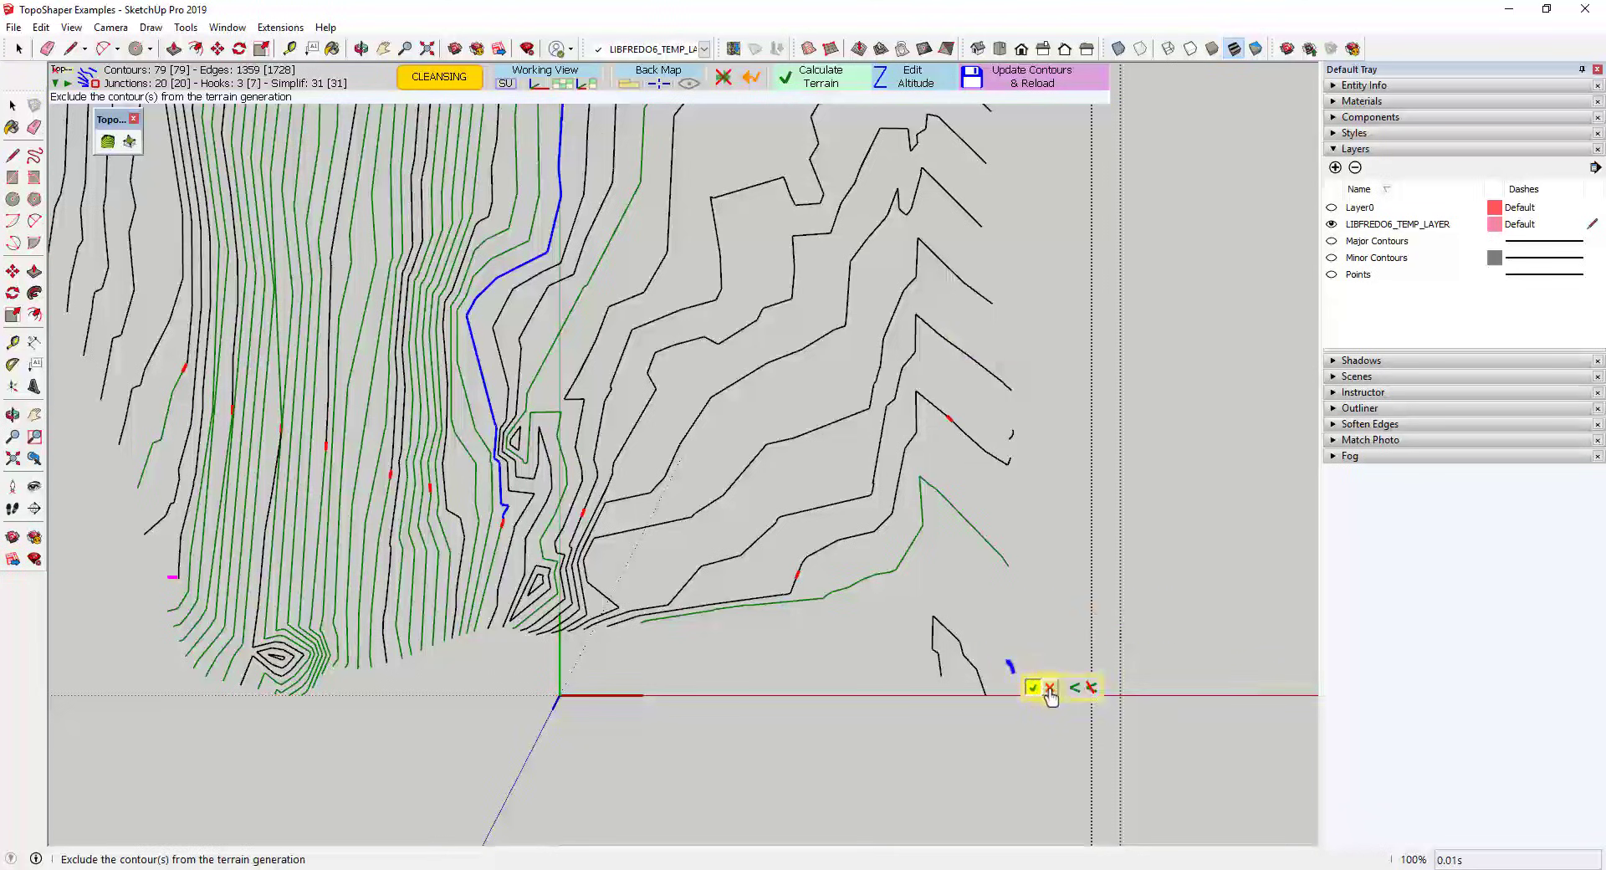
{"action": "left_click", "coordinate": [1050, 689]}
{"action": "scroll", "coordinate": [1025, 621], "scroll_direction": "down", "scroll_amount": 4}
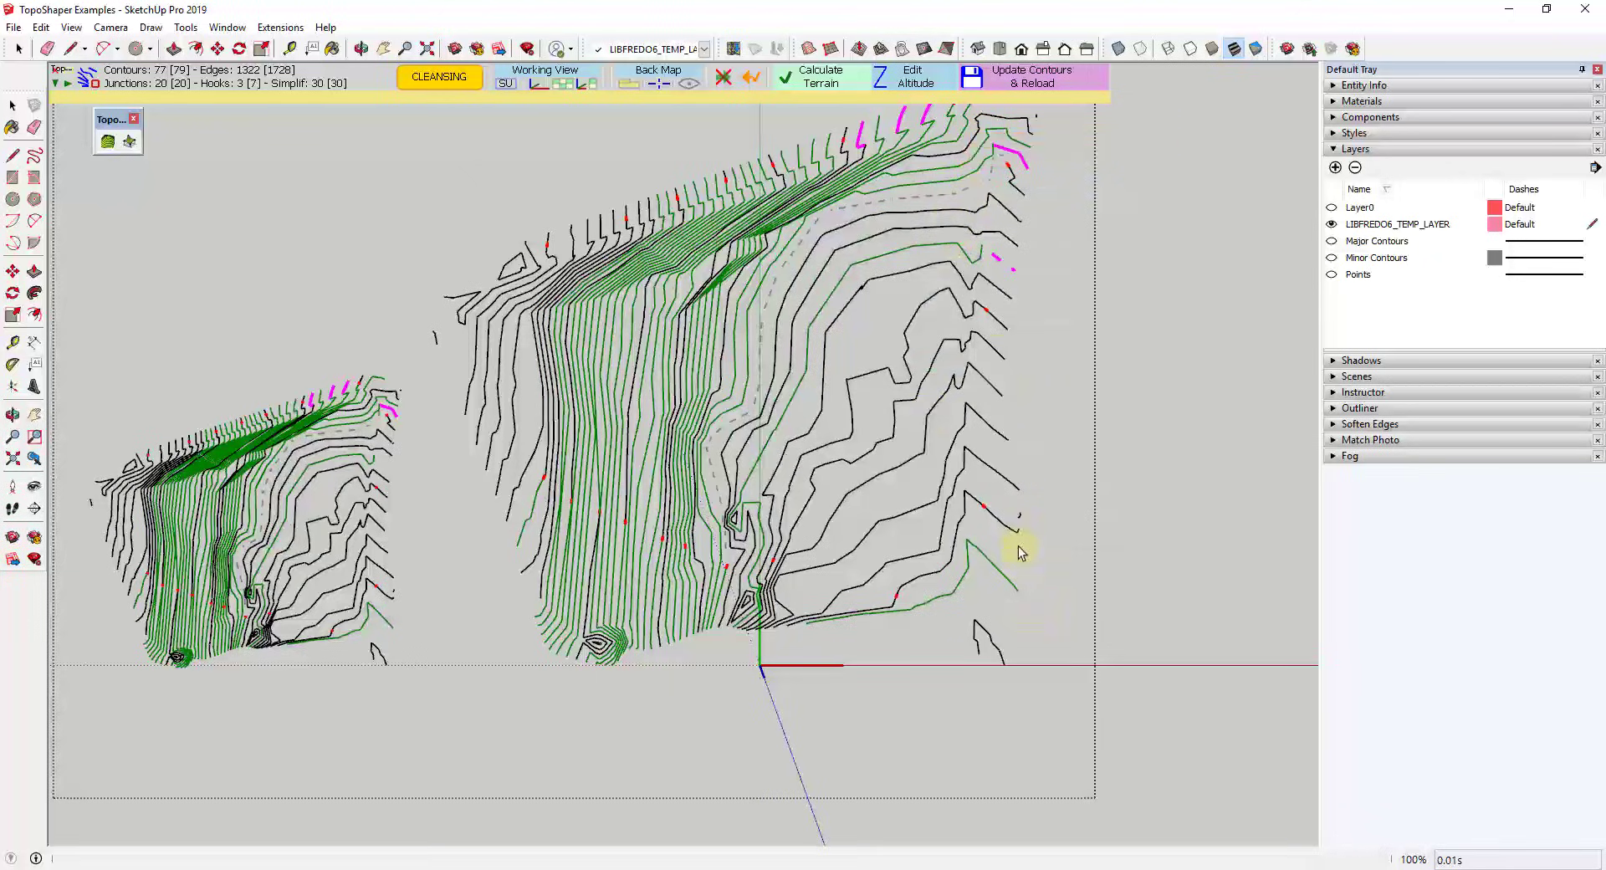
Include the 11" contour in the terrain generation again, and update and reload the cleansed contours.
{"action": "left_click", "coordinate": [780, 293]}
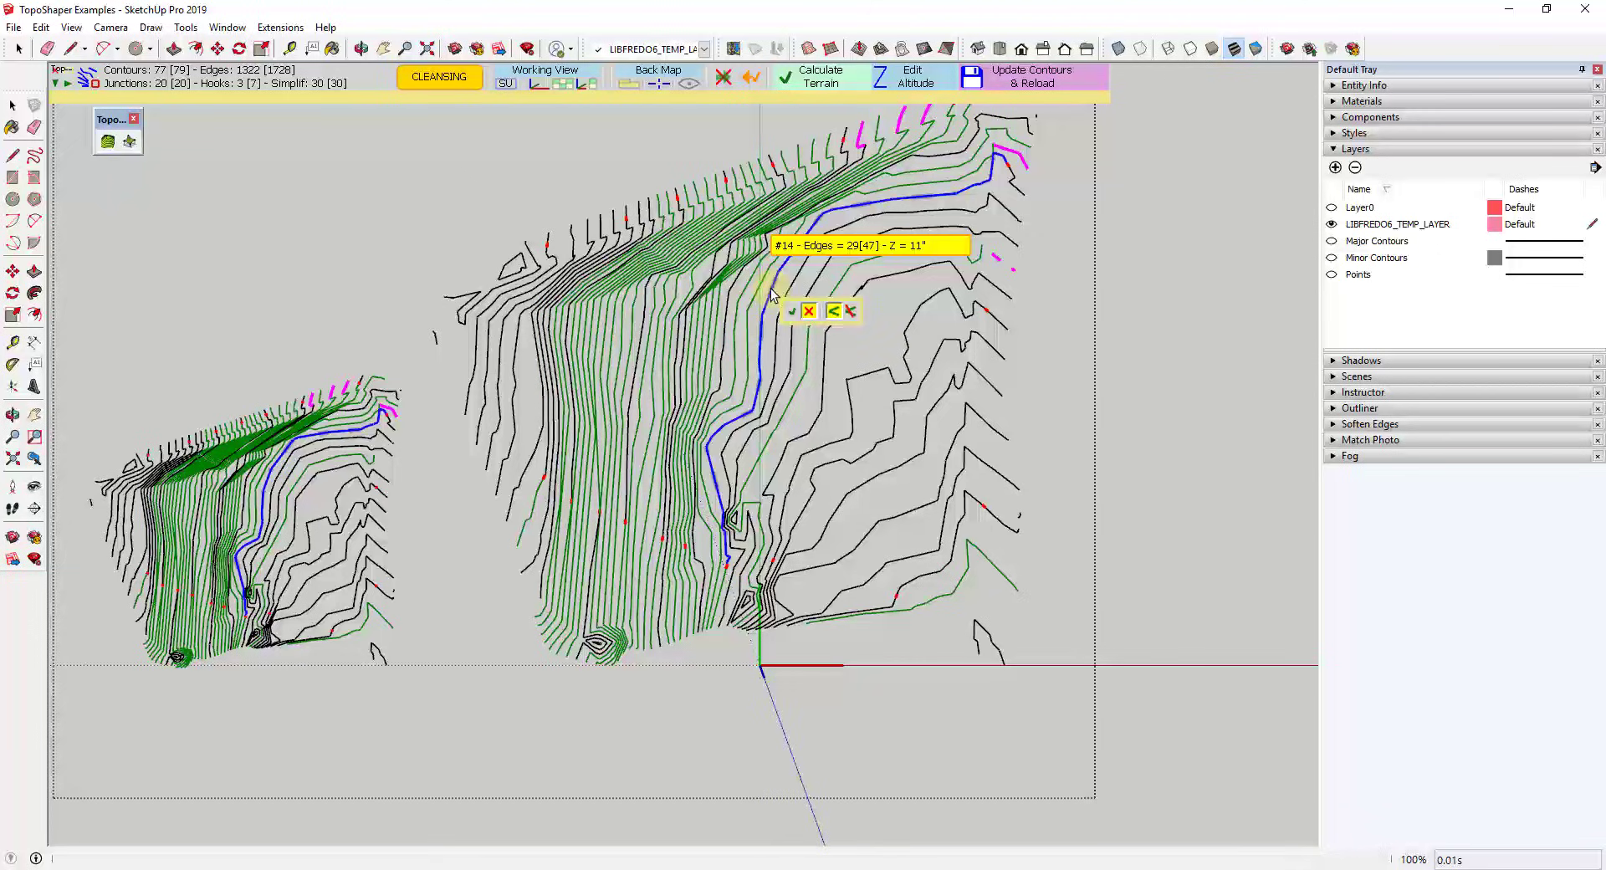
{"action": "left_click", "coordinate": [793, 314]}
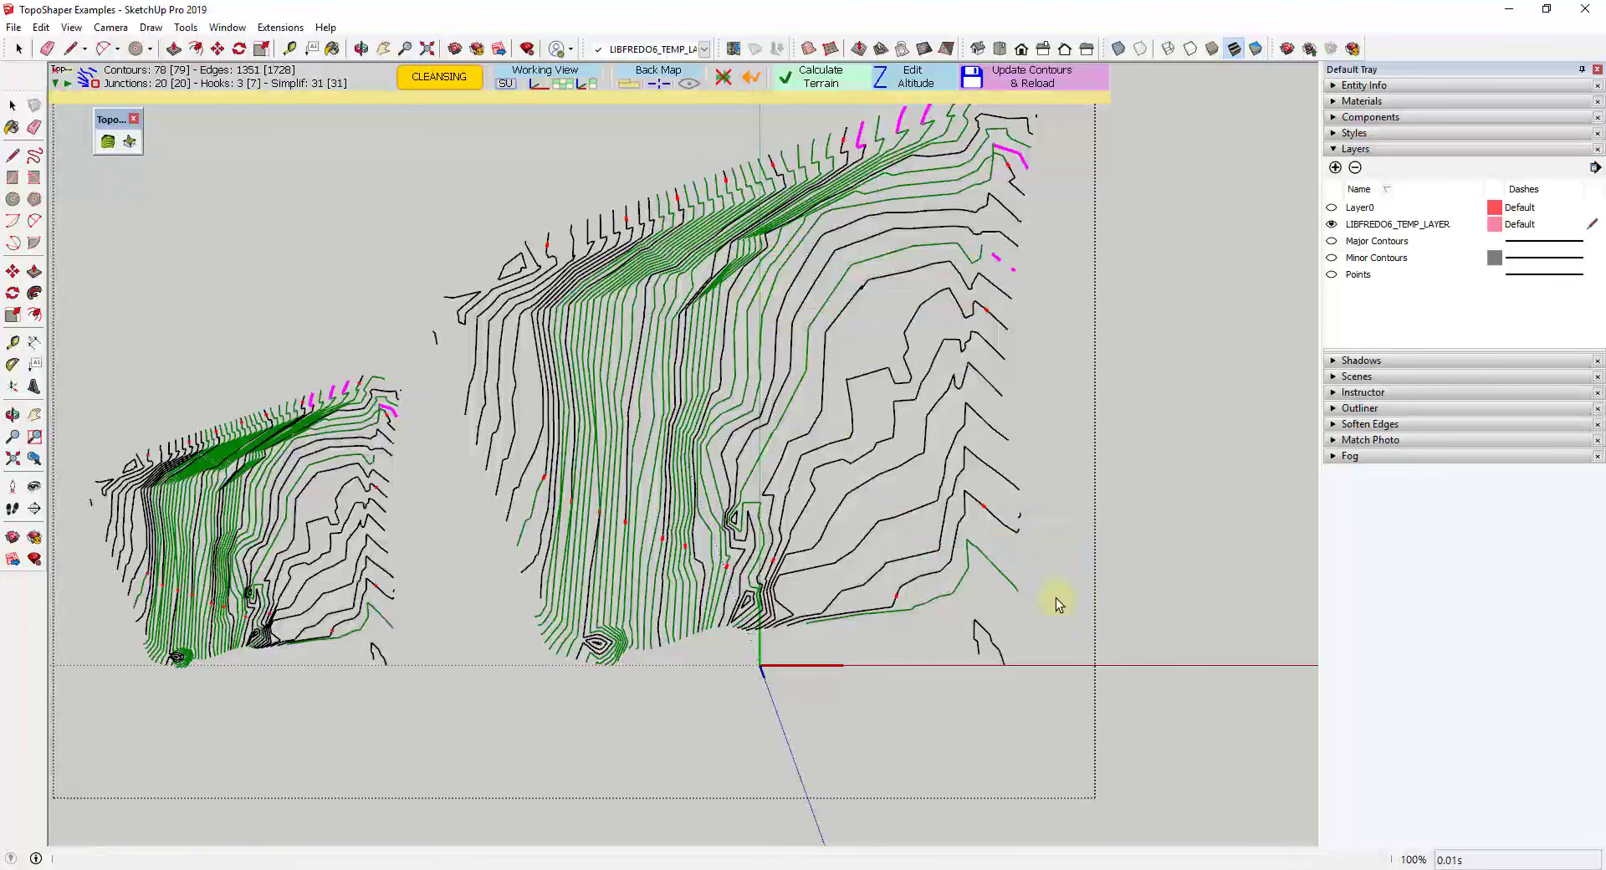
{"action": "scroll", "coordinate": [967, 410], "scroll_direction": "down", "scroll_amount": 2}
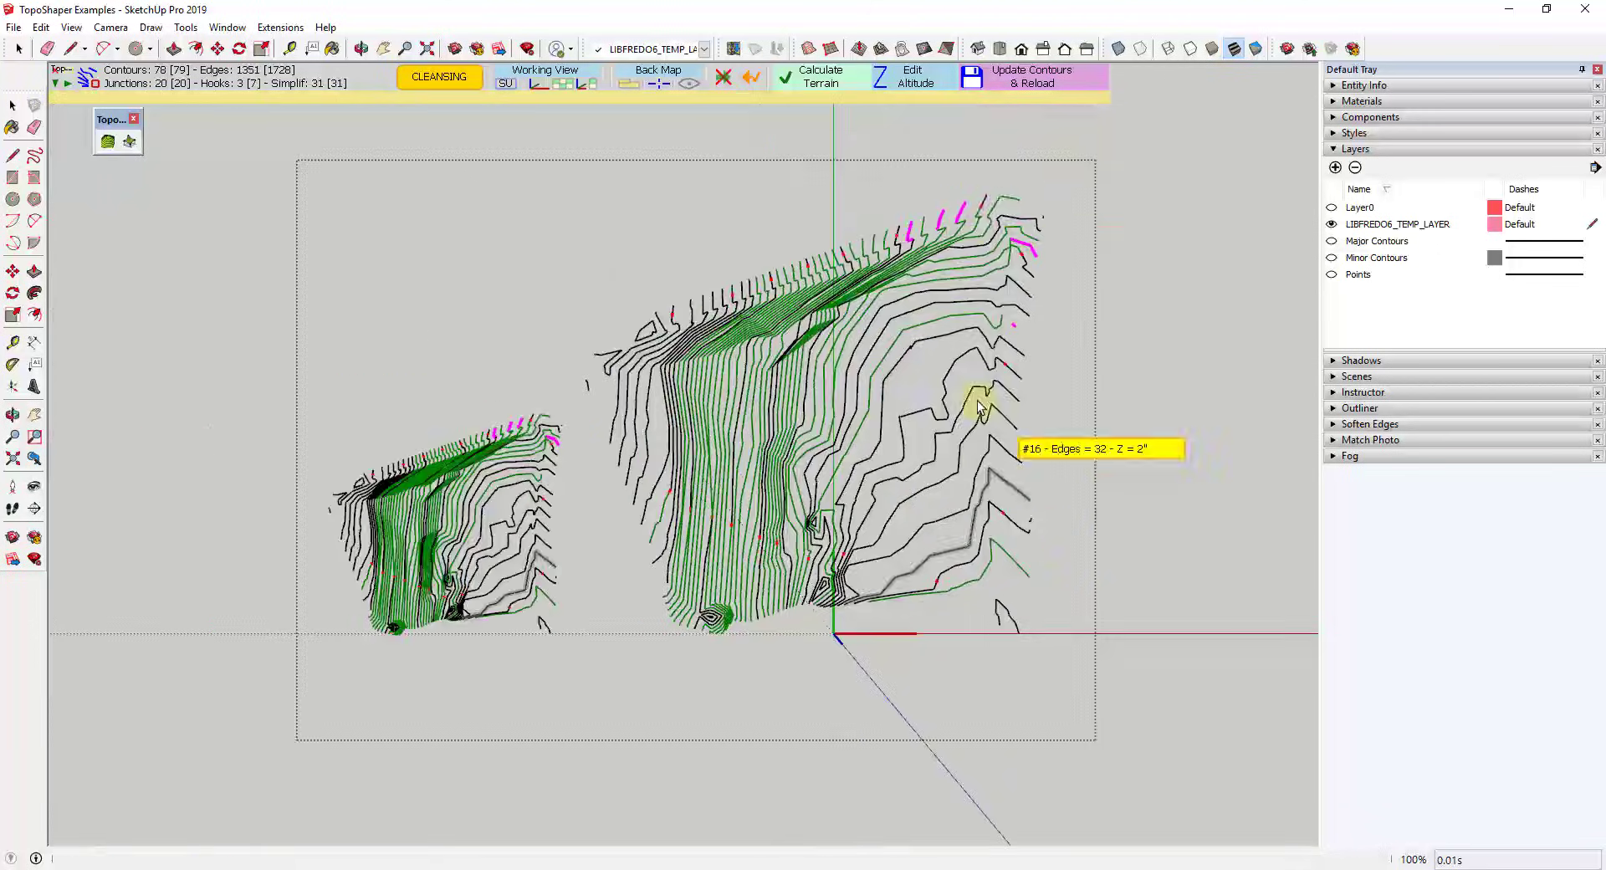
{"action": "scroll", "coordinate": [962, 198], "scroll_direction": "up", "scroll_amount": 3}
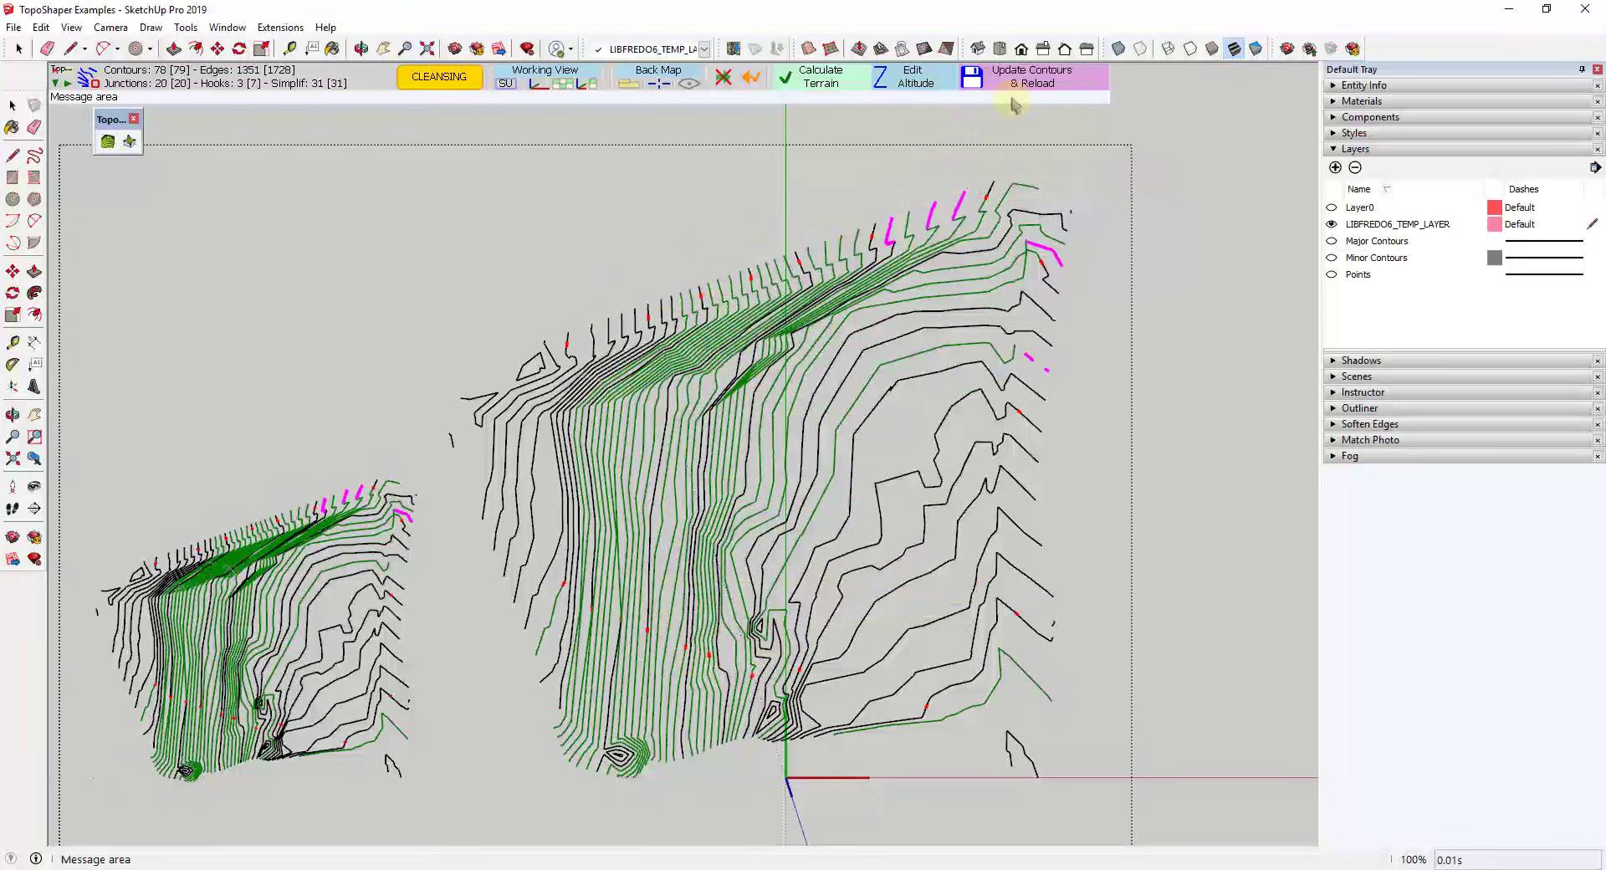
{"action": "left_click", "coordinate": [1062, 90]}
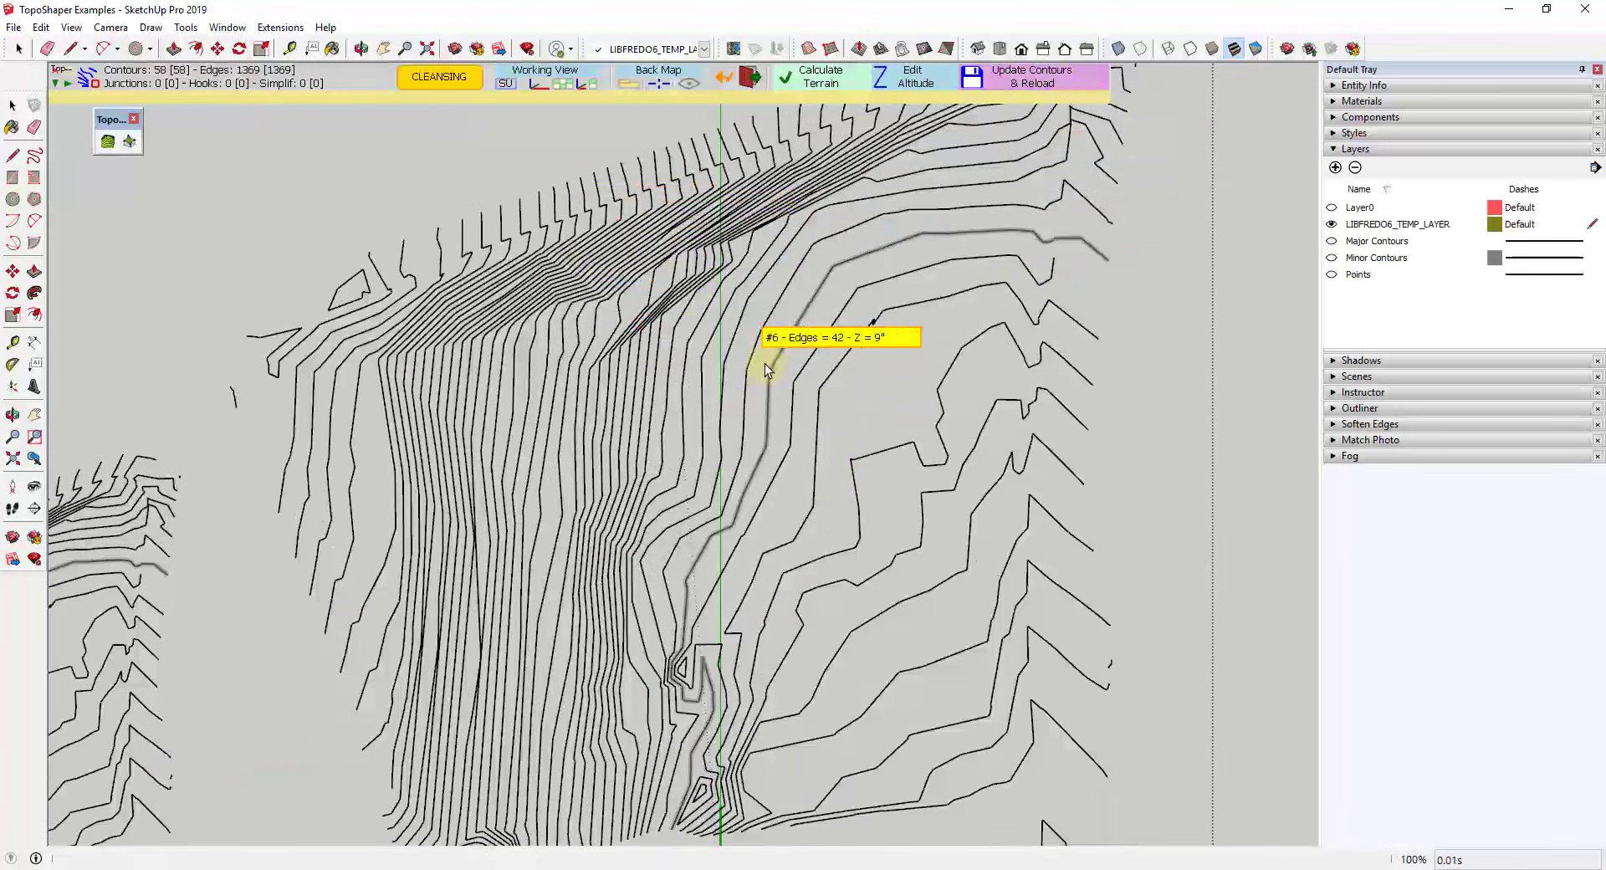
Display the contour altitudes with the altitude editor and calculate the terrain preview from the cleansed contours.
{"action": "scroll", "coordinate": [914, 441], "scroll_direction": "down", "scroll_amount": 2}
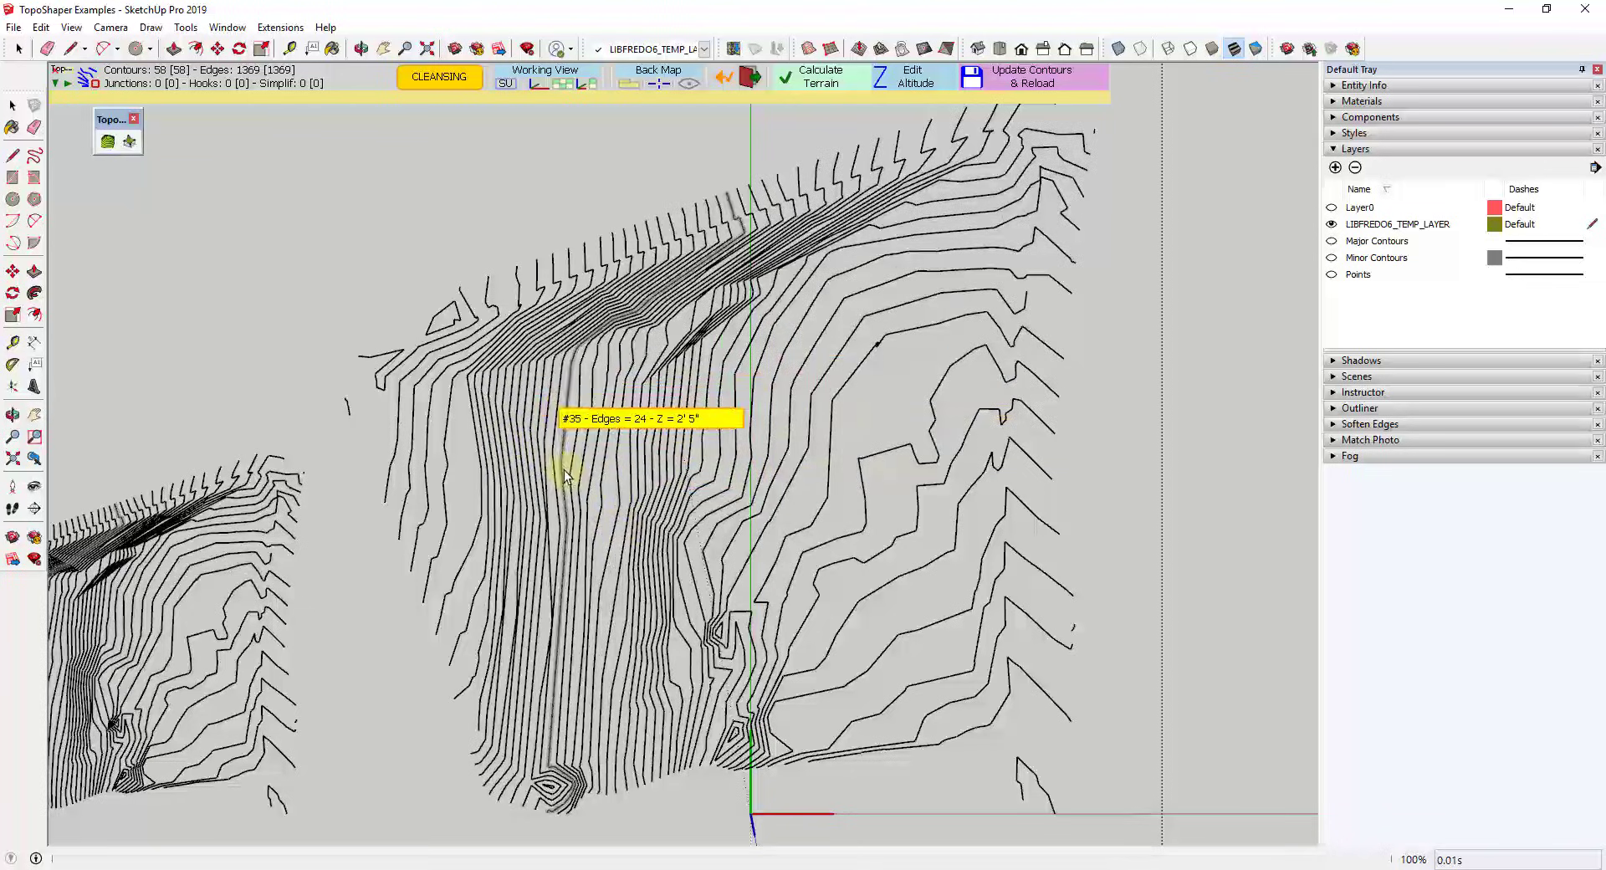
{"action": "scroll", "coordinate": [744, 465], "scroll_direction": "down", "scroll_amount": 1}
{"action": "scroll", "coordinate": [753, 464], "scroll_direction": "up", "scroll_amount": 1}
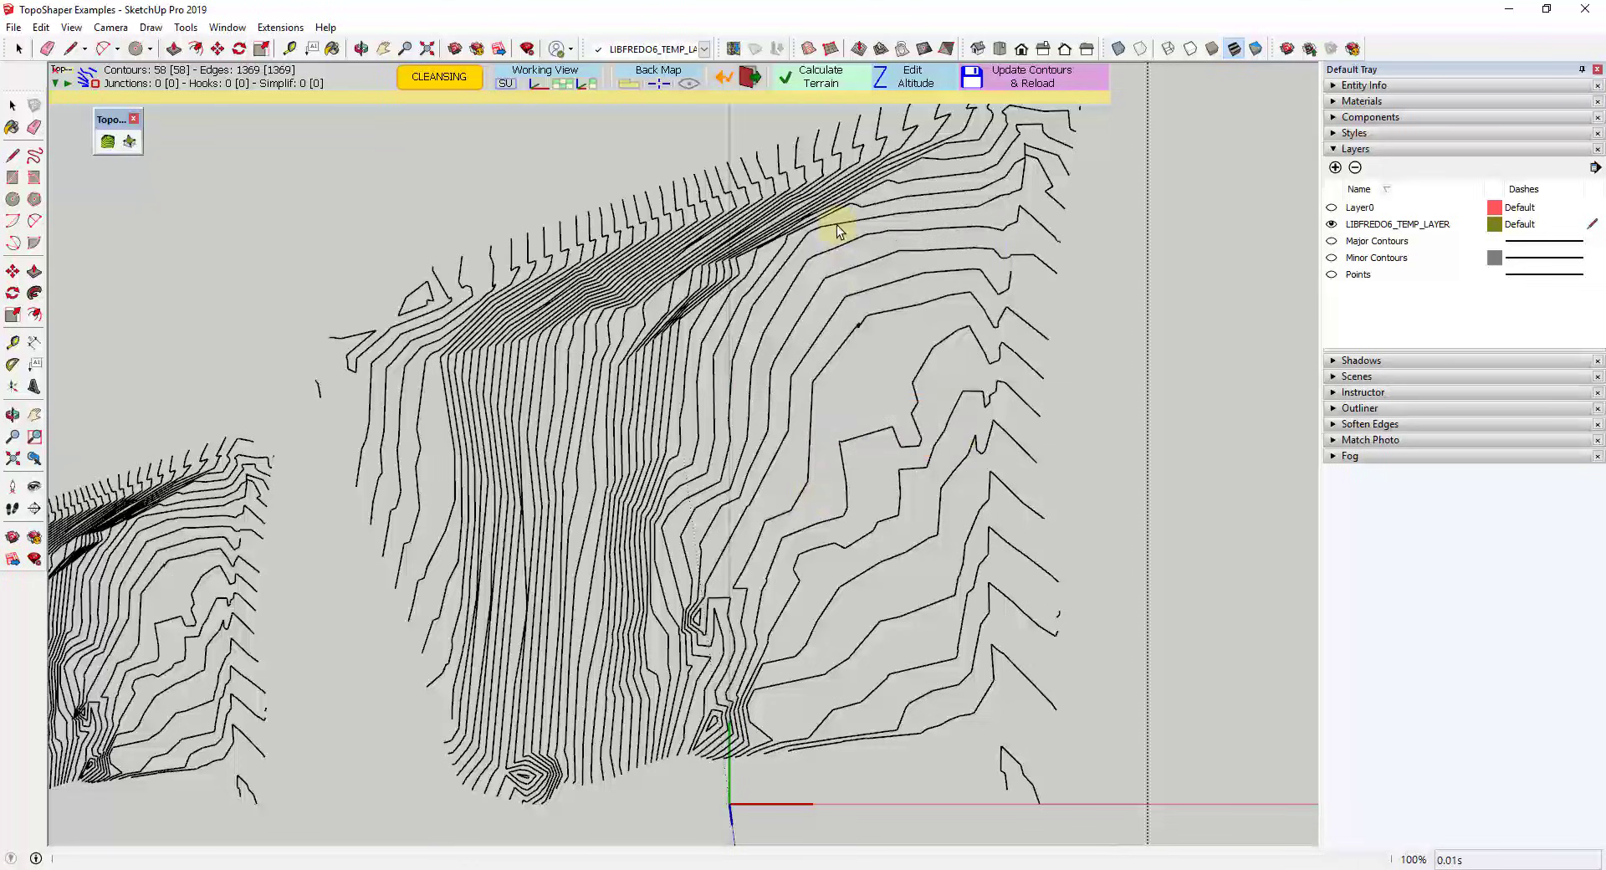
{"action": "left_click", "coordinate": [912, 89]}
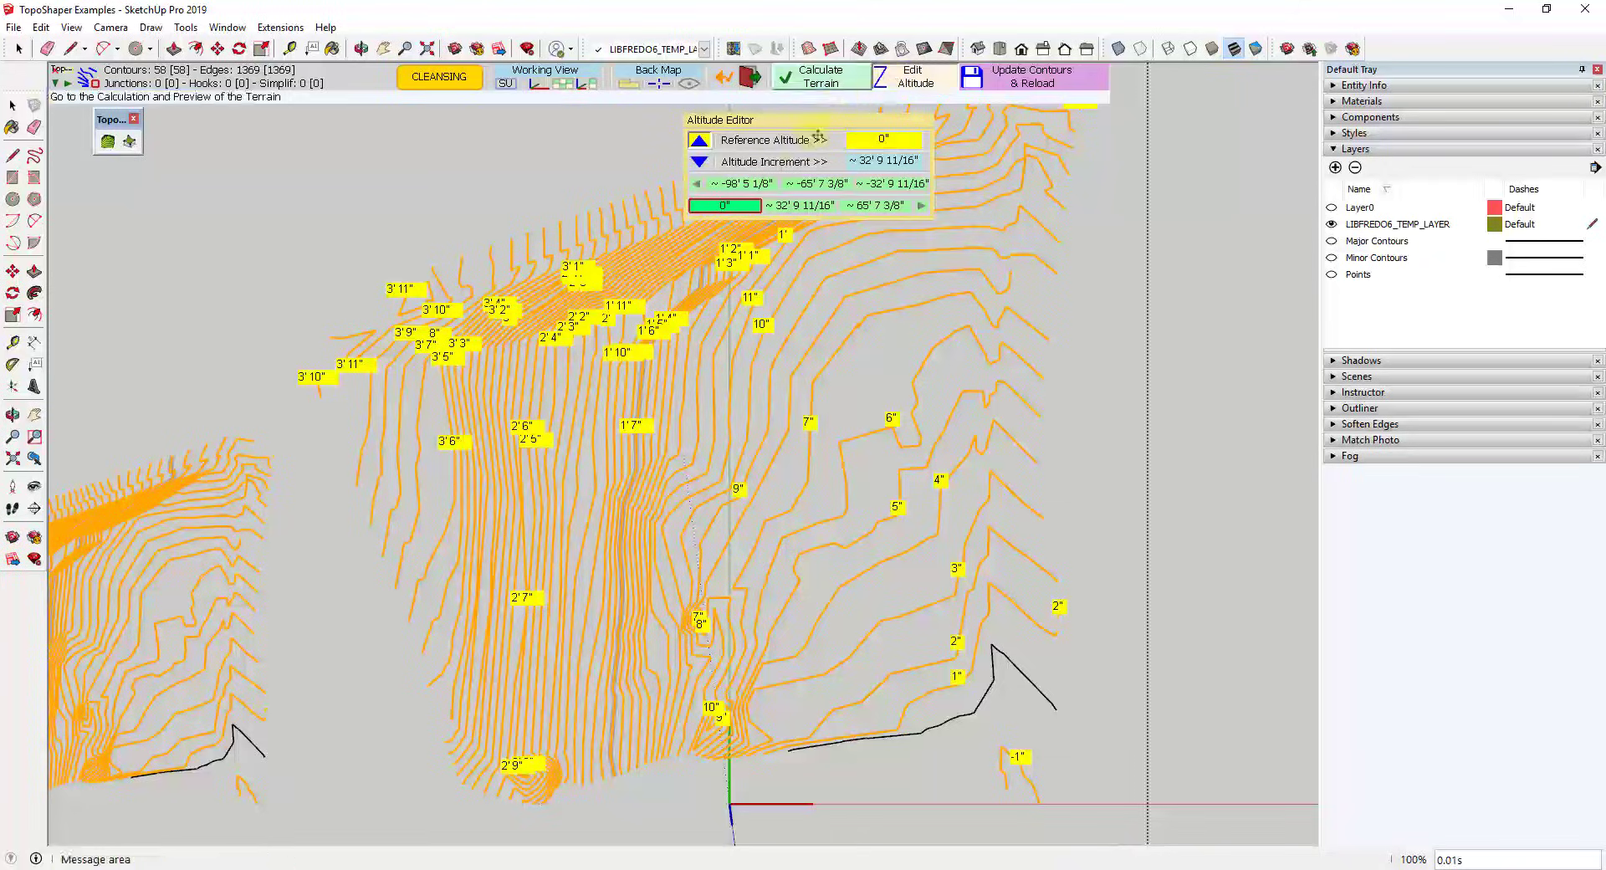
{"action": "left_click", "coordinate": [829, 81]}
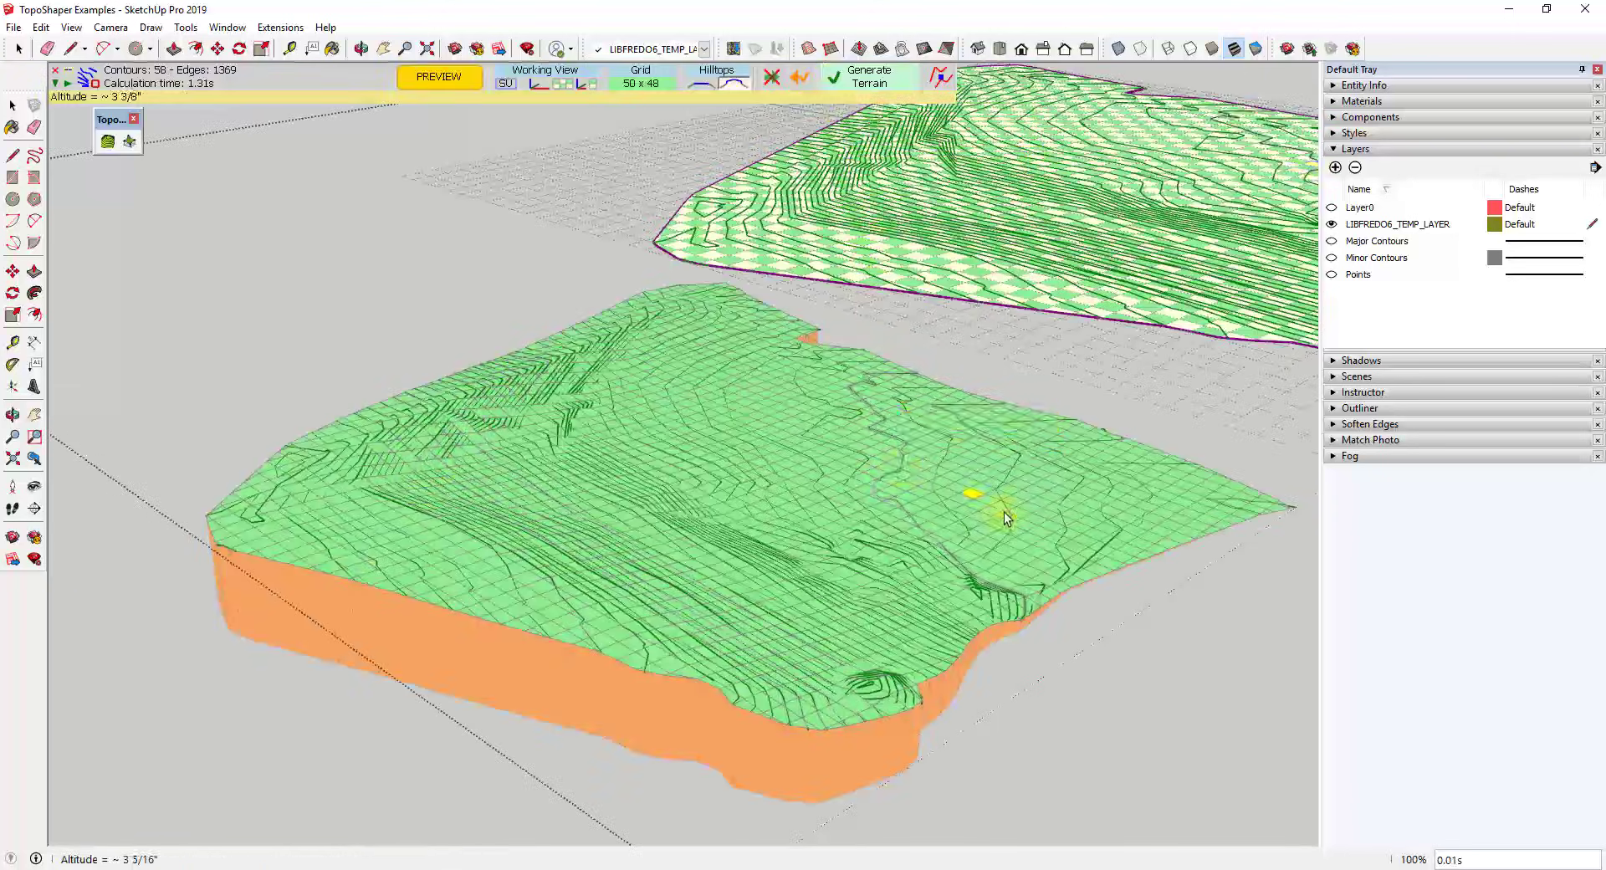
Try the flat option for all hilltops and basins, and restore the curved hilltop option.
{"action": "middle_click_drag", "start_coordinate": [1004, 510], "coordinate": [550, 530]}
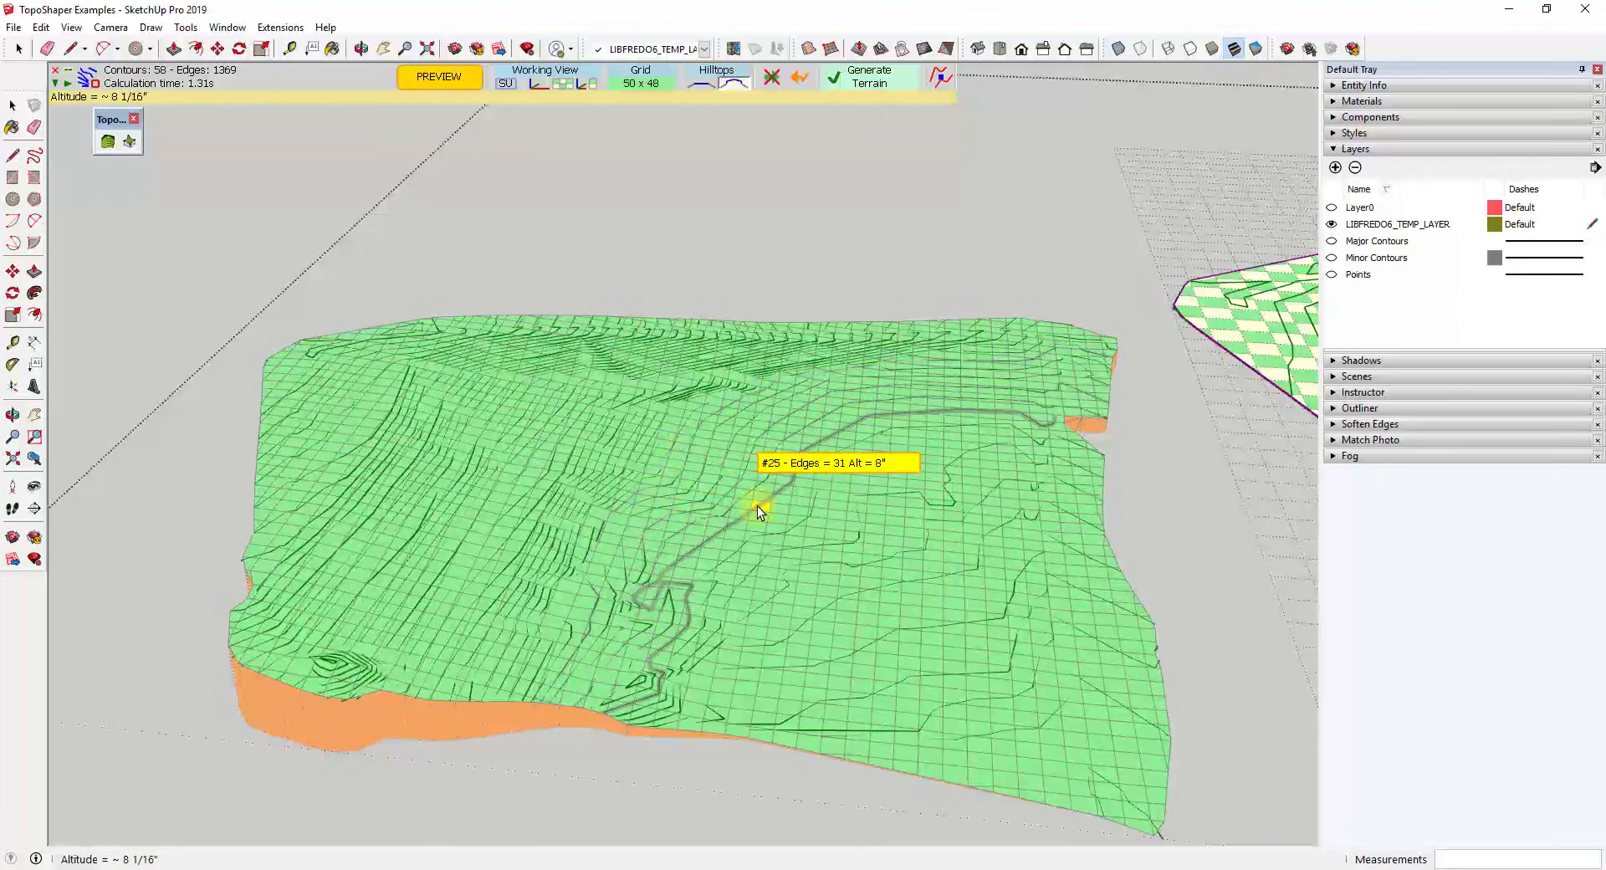
{"action": "left_click", "coordinate": [705, 87]}
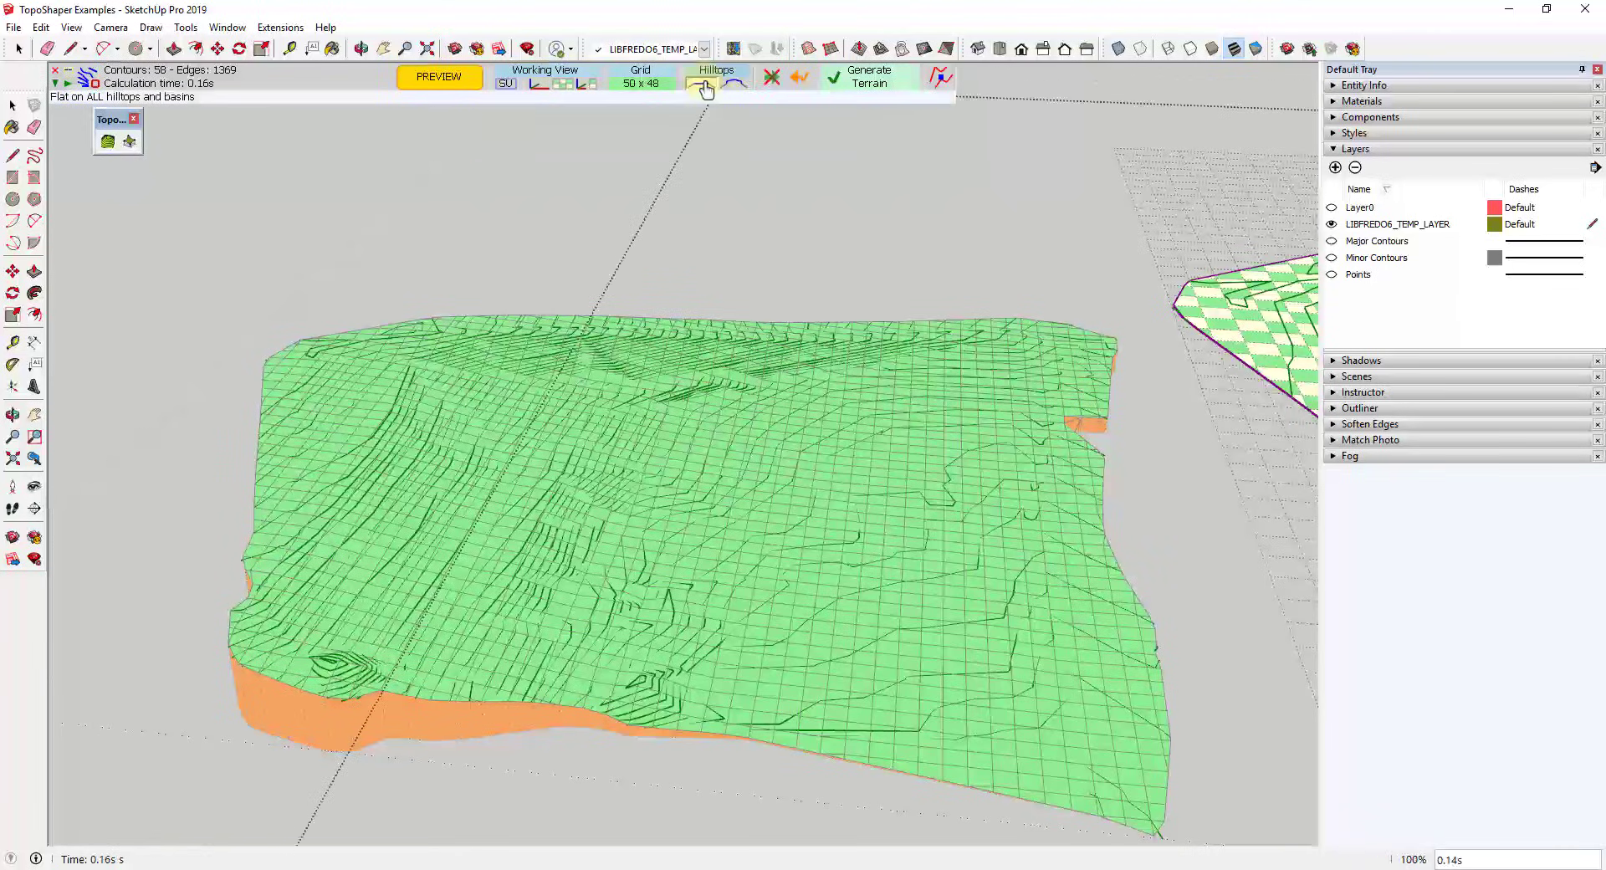
{"action": "left_click", "coordinate": [733, 87]}
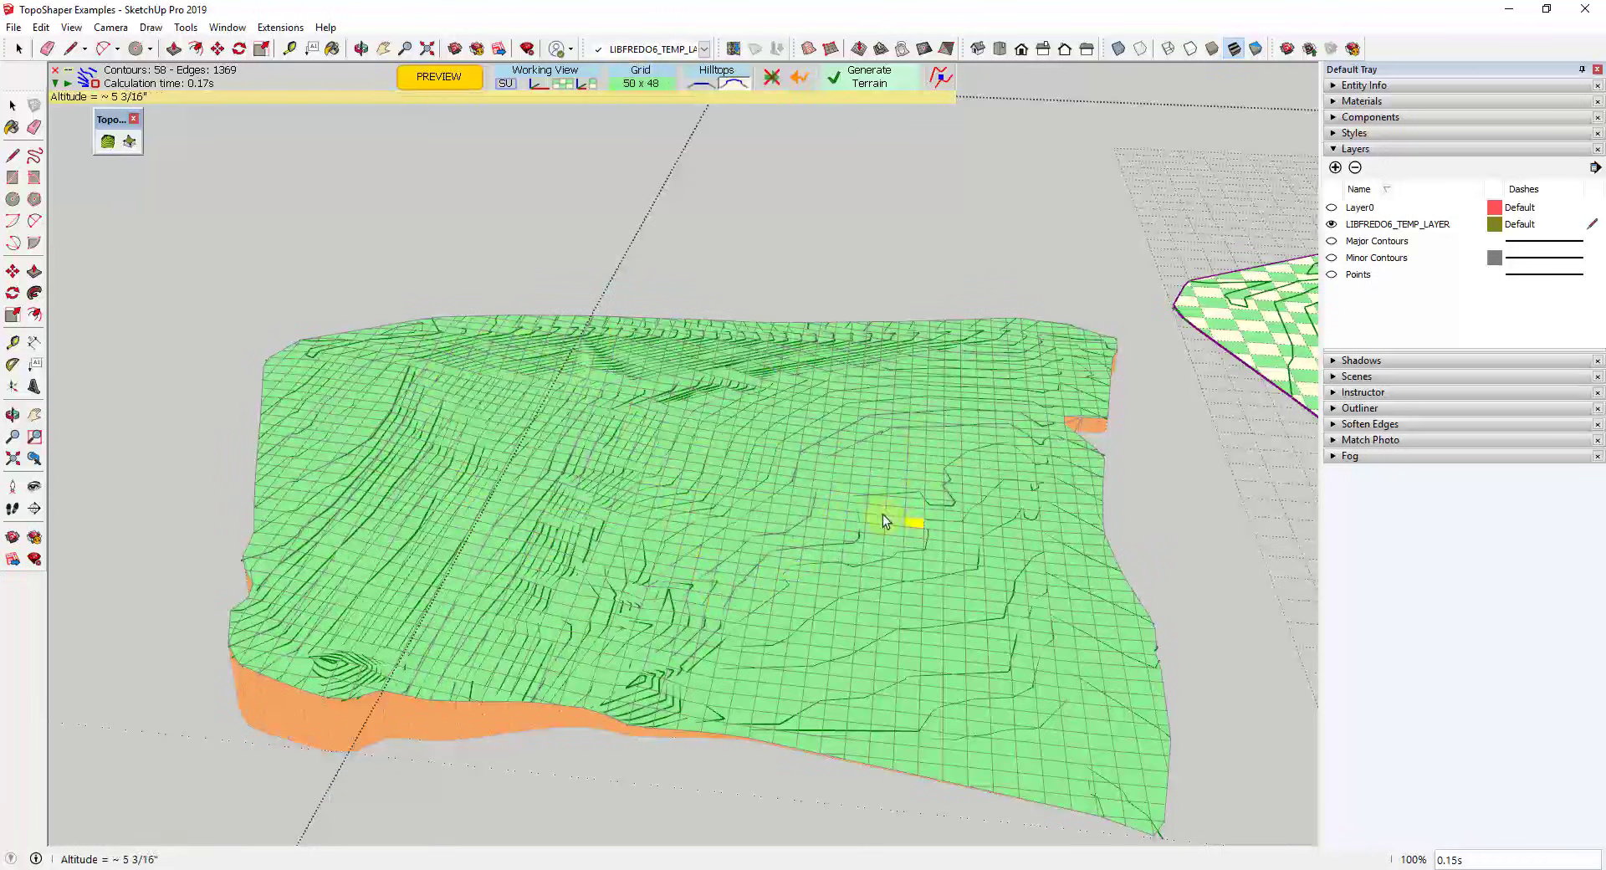
Set the terrain preview's grid to 100 cells in X with Y linked at 96.
{"action": "left_click", "coordinate": [657, 87]}
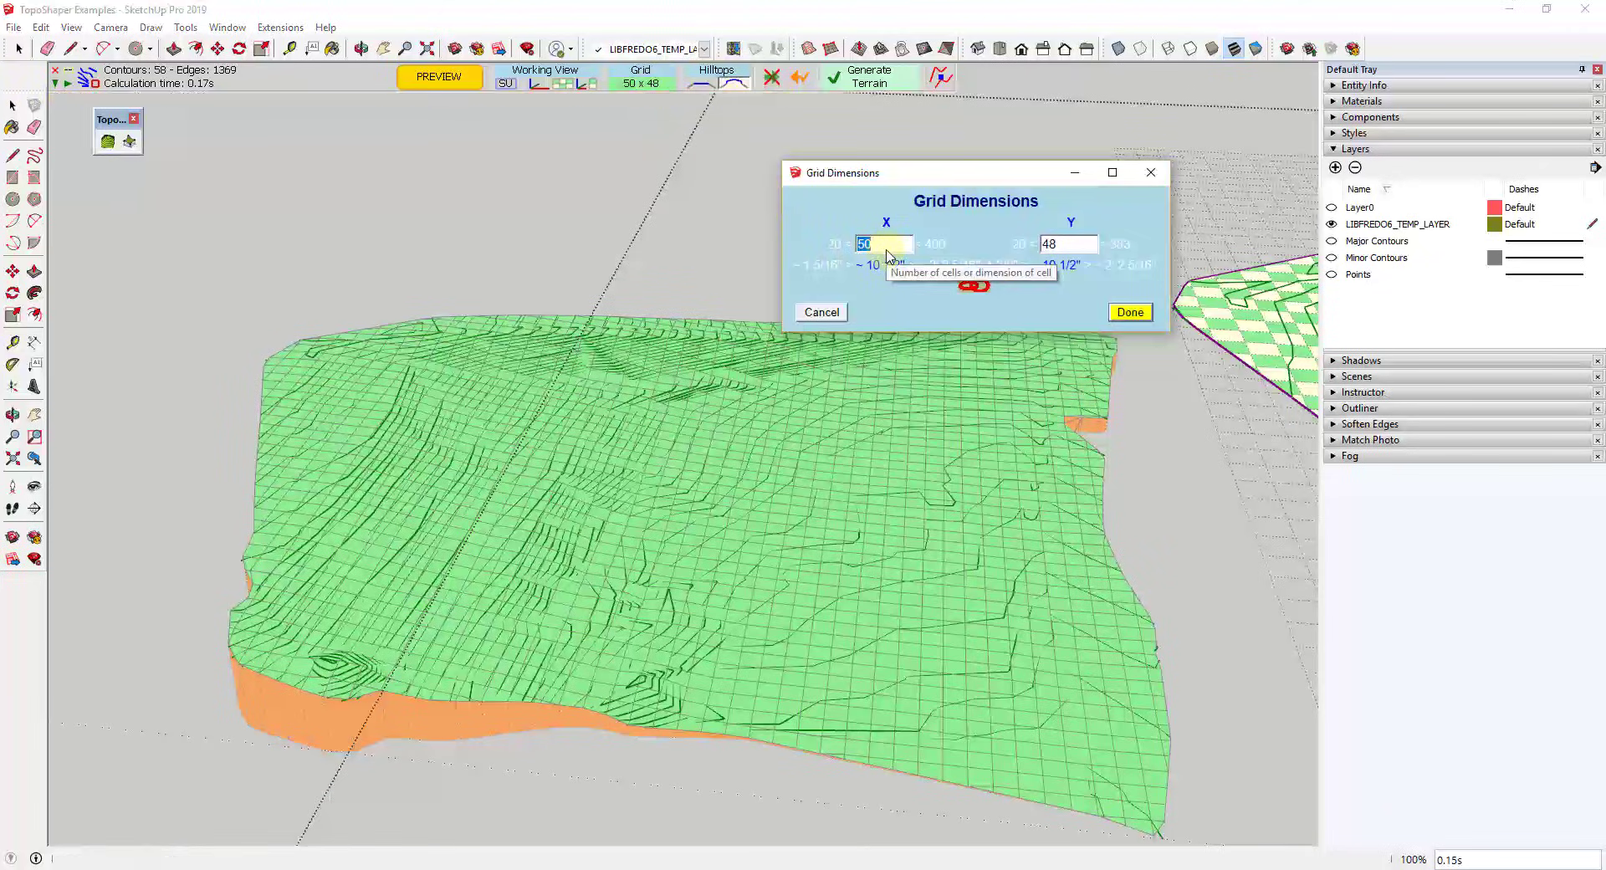
{"action": "type", "text": "100"}
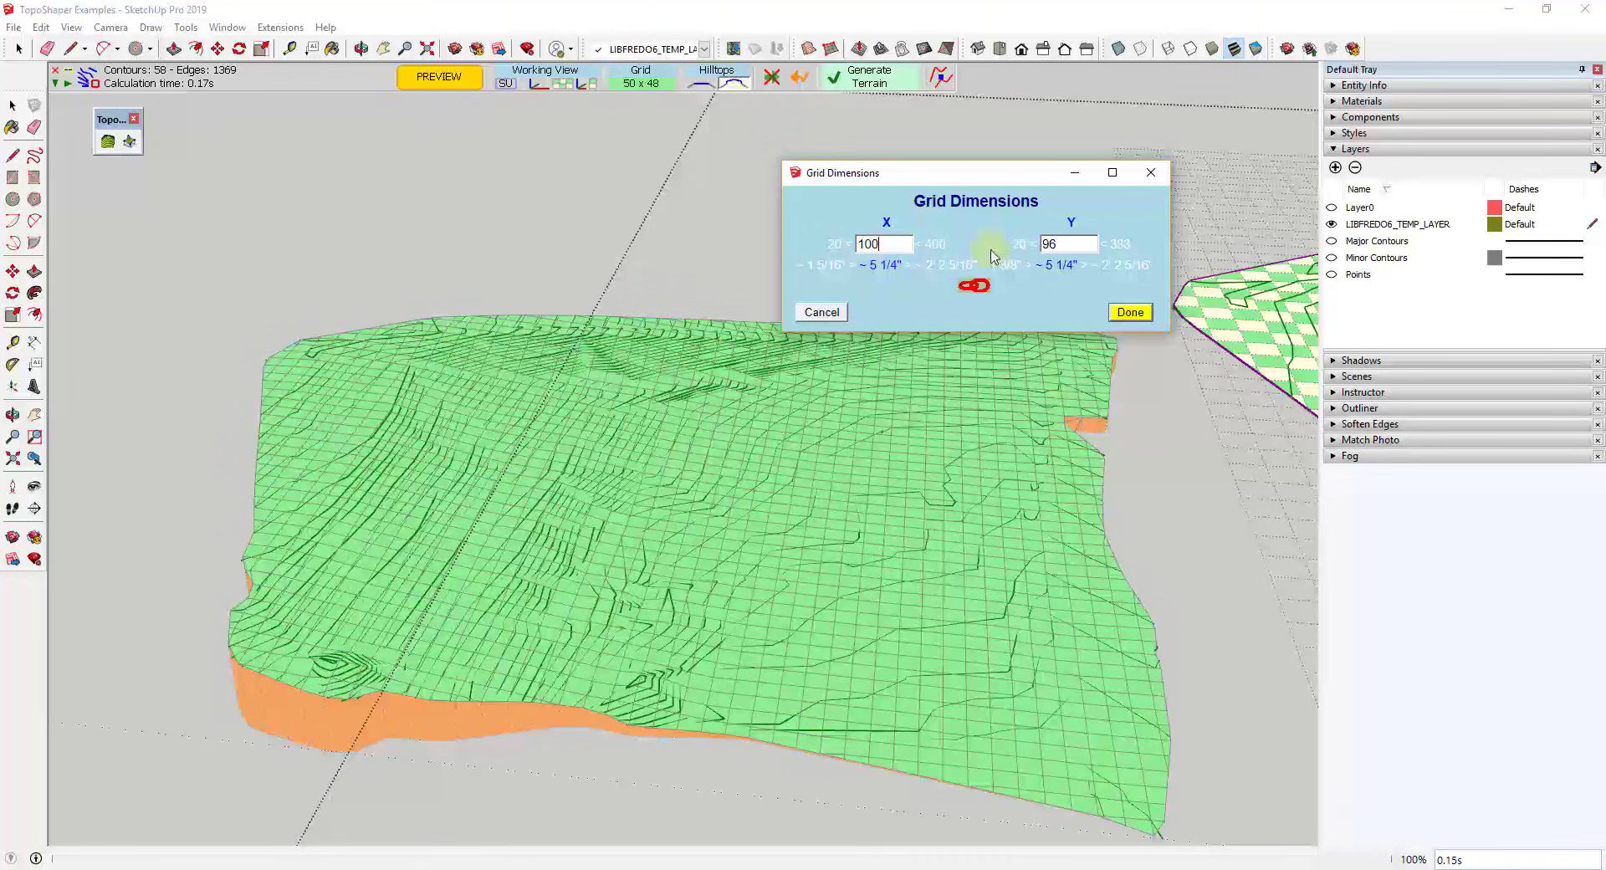
{"action": "left_click", "coordinate": [1132, 314]}
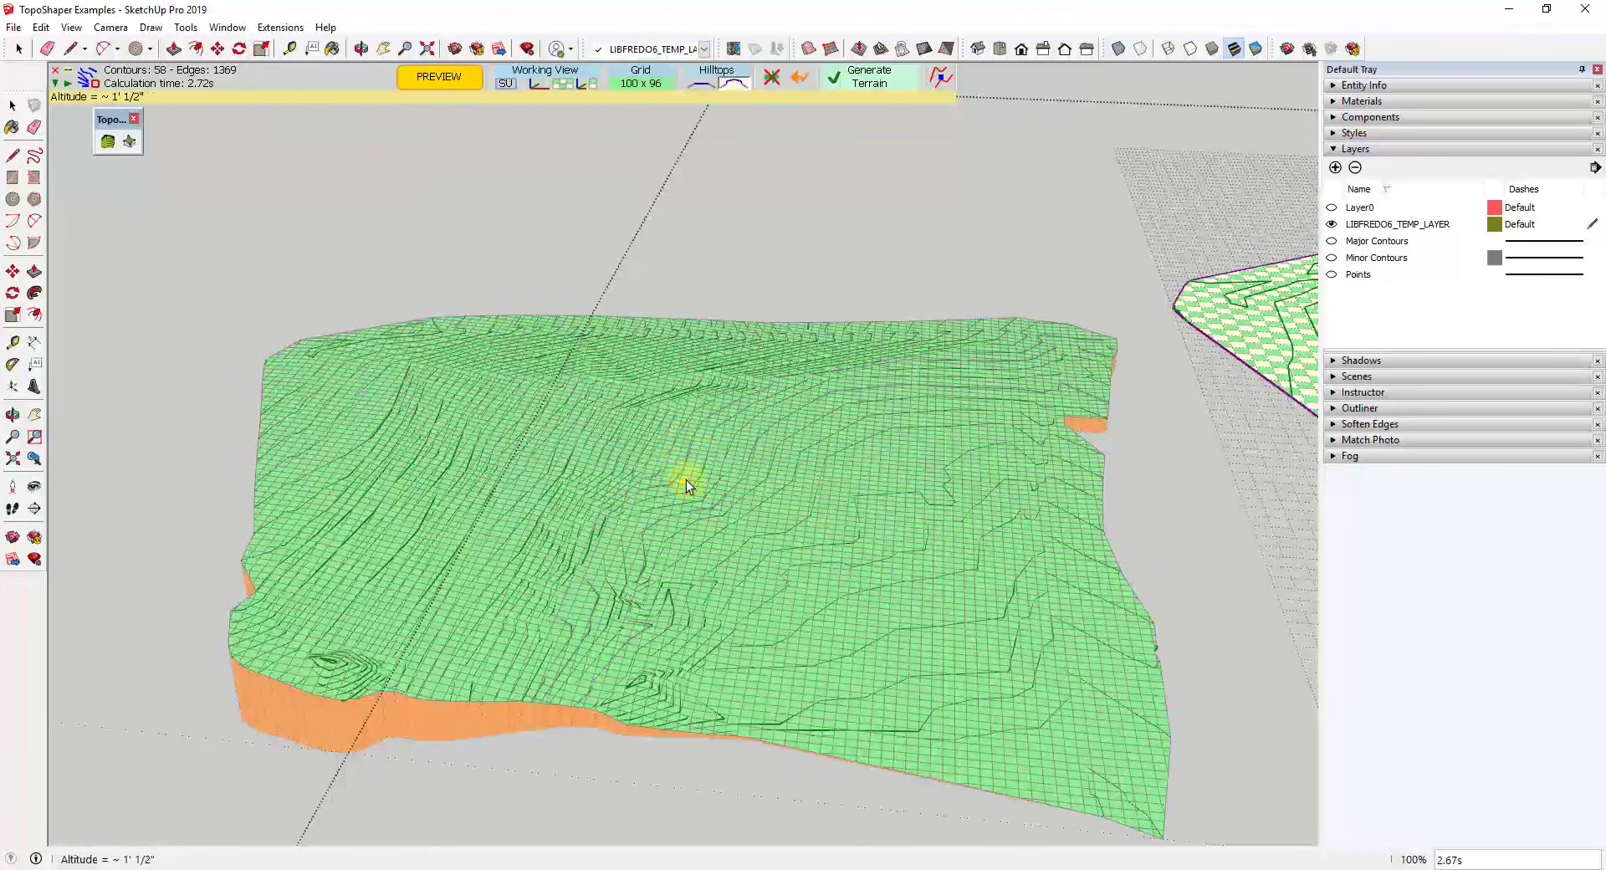
Check the X and Y link toggle, keep the link on, and coarsen the grid to 25 cells in X by 24 in Y.
{"action": "left_click", "coordinate": [646, 90]}
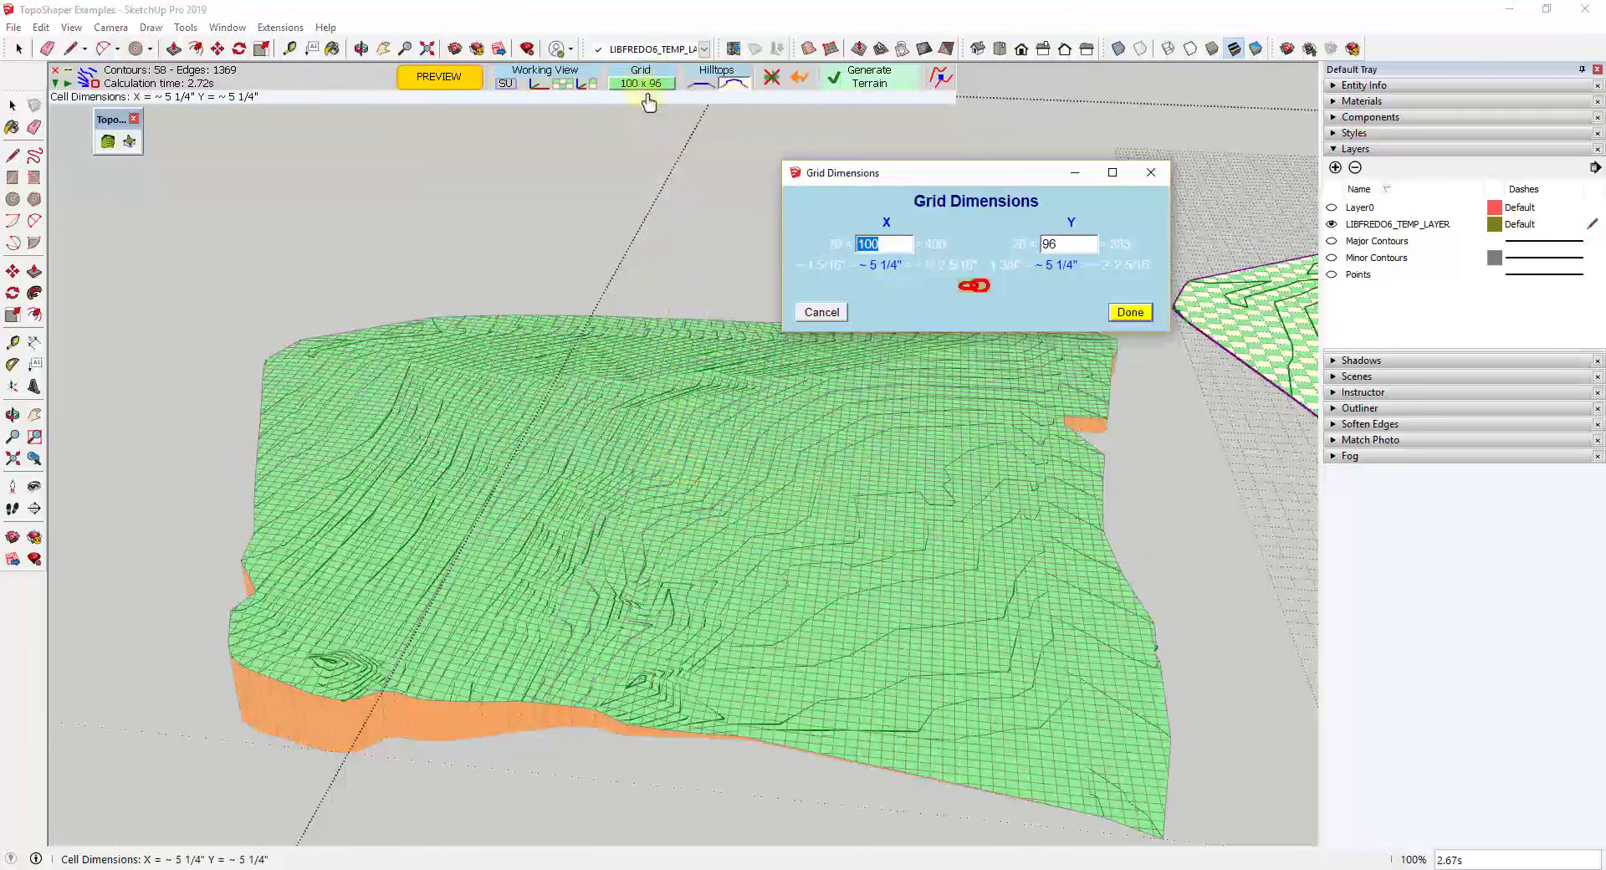
{"action": "left_click", "coordinate": [978, 289]}
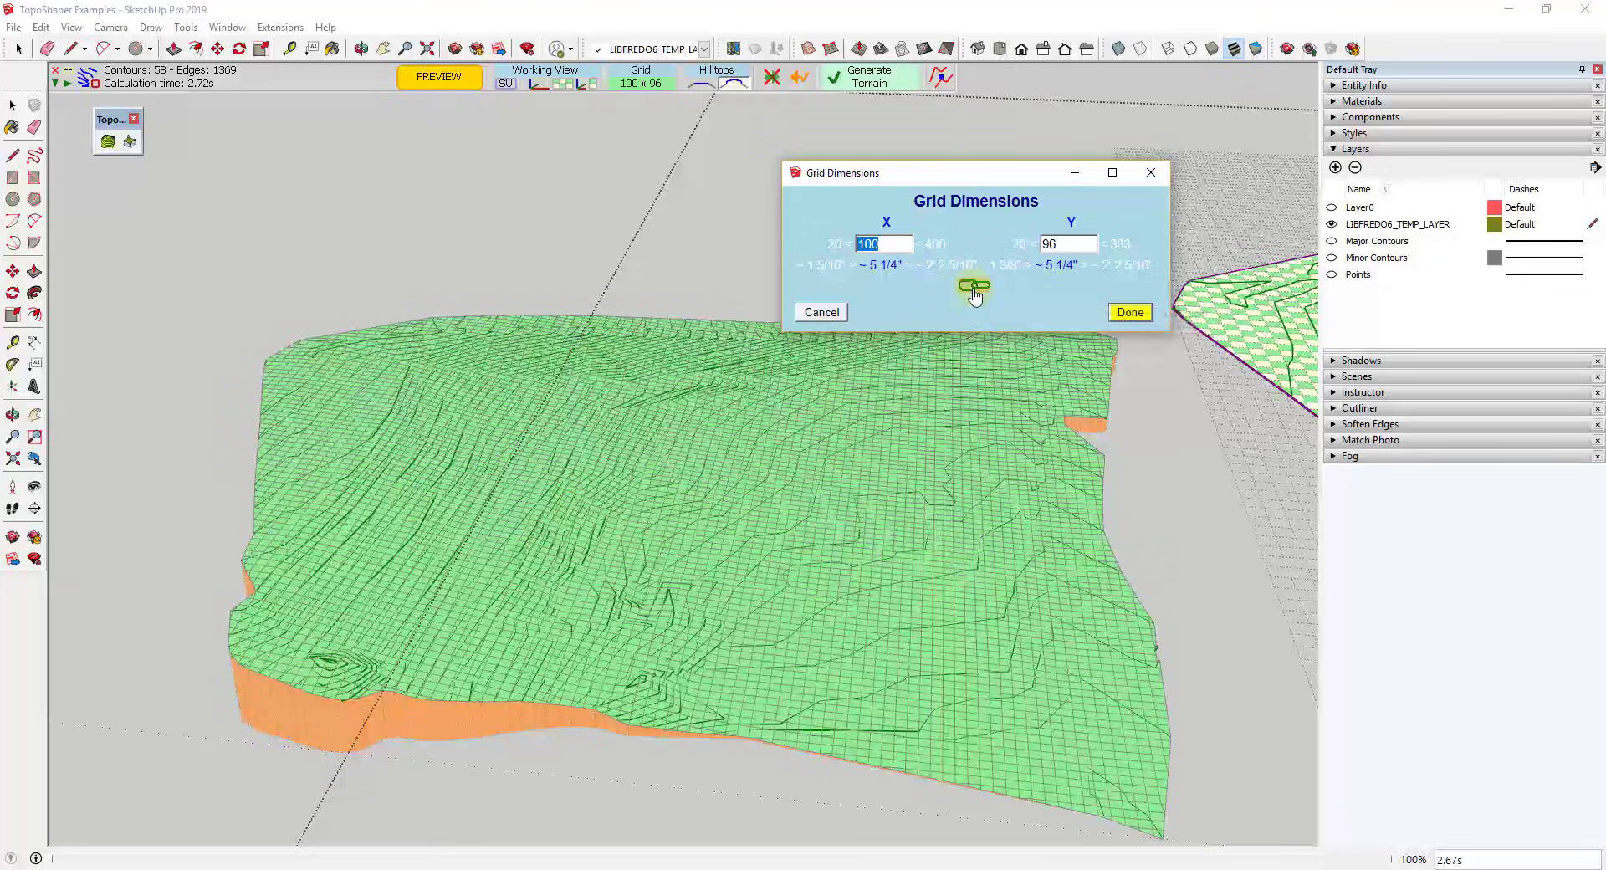
{"action": "left_click", "coordinate": [974, 287]}
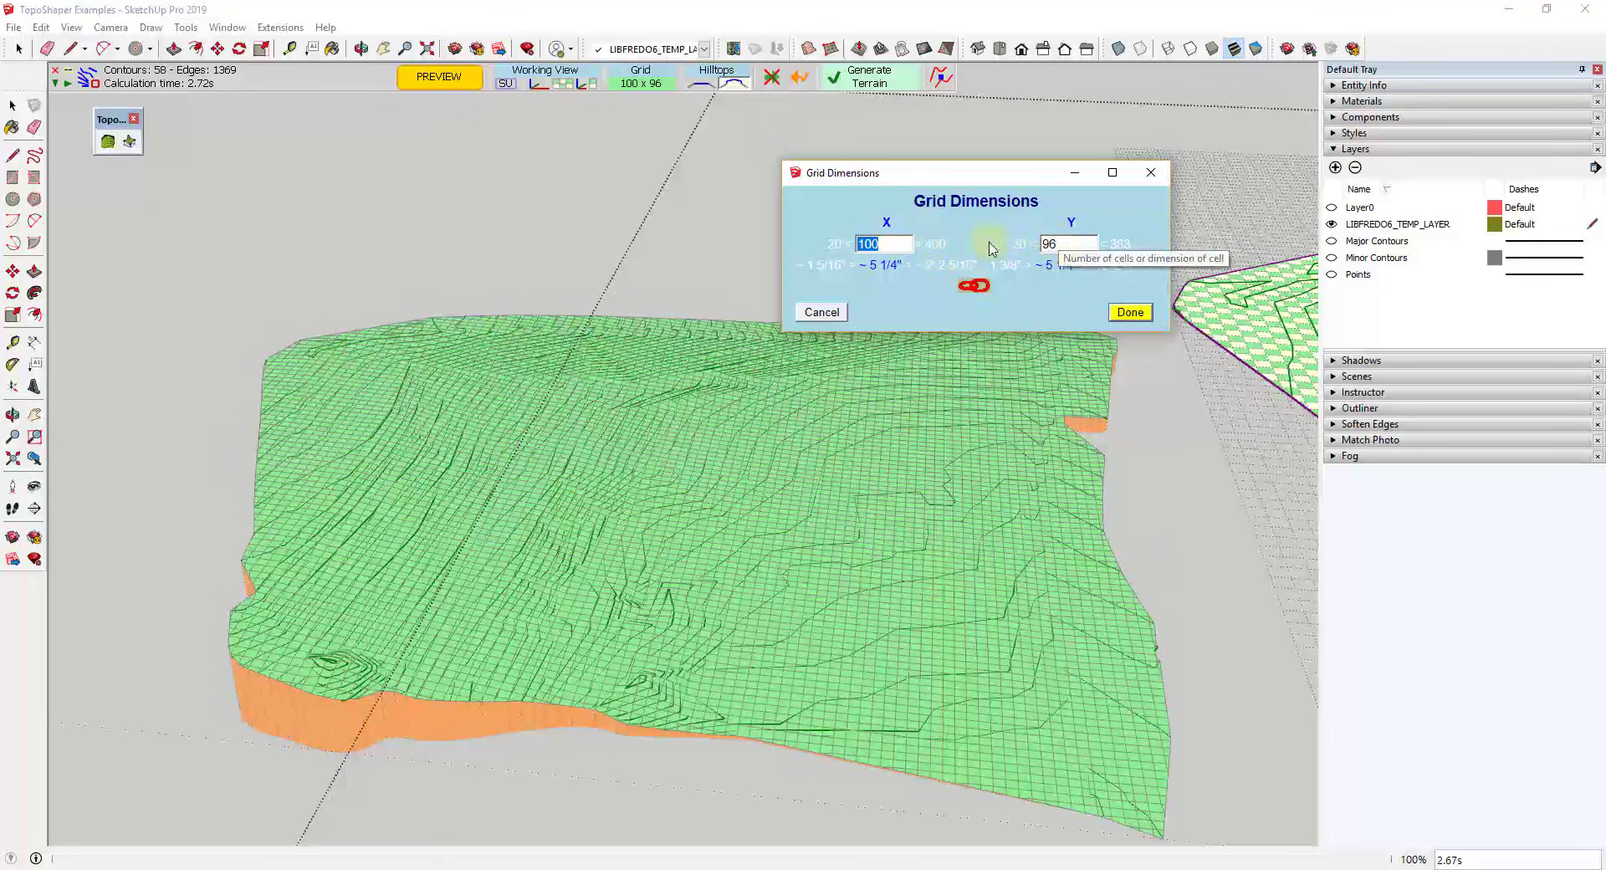
{"action": "type", "text": "2"}
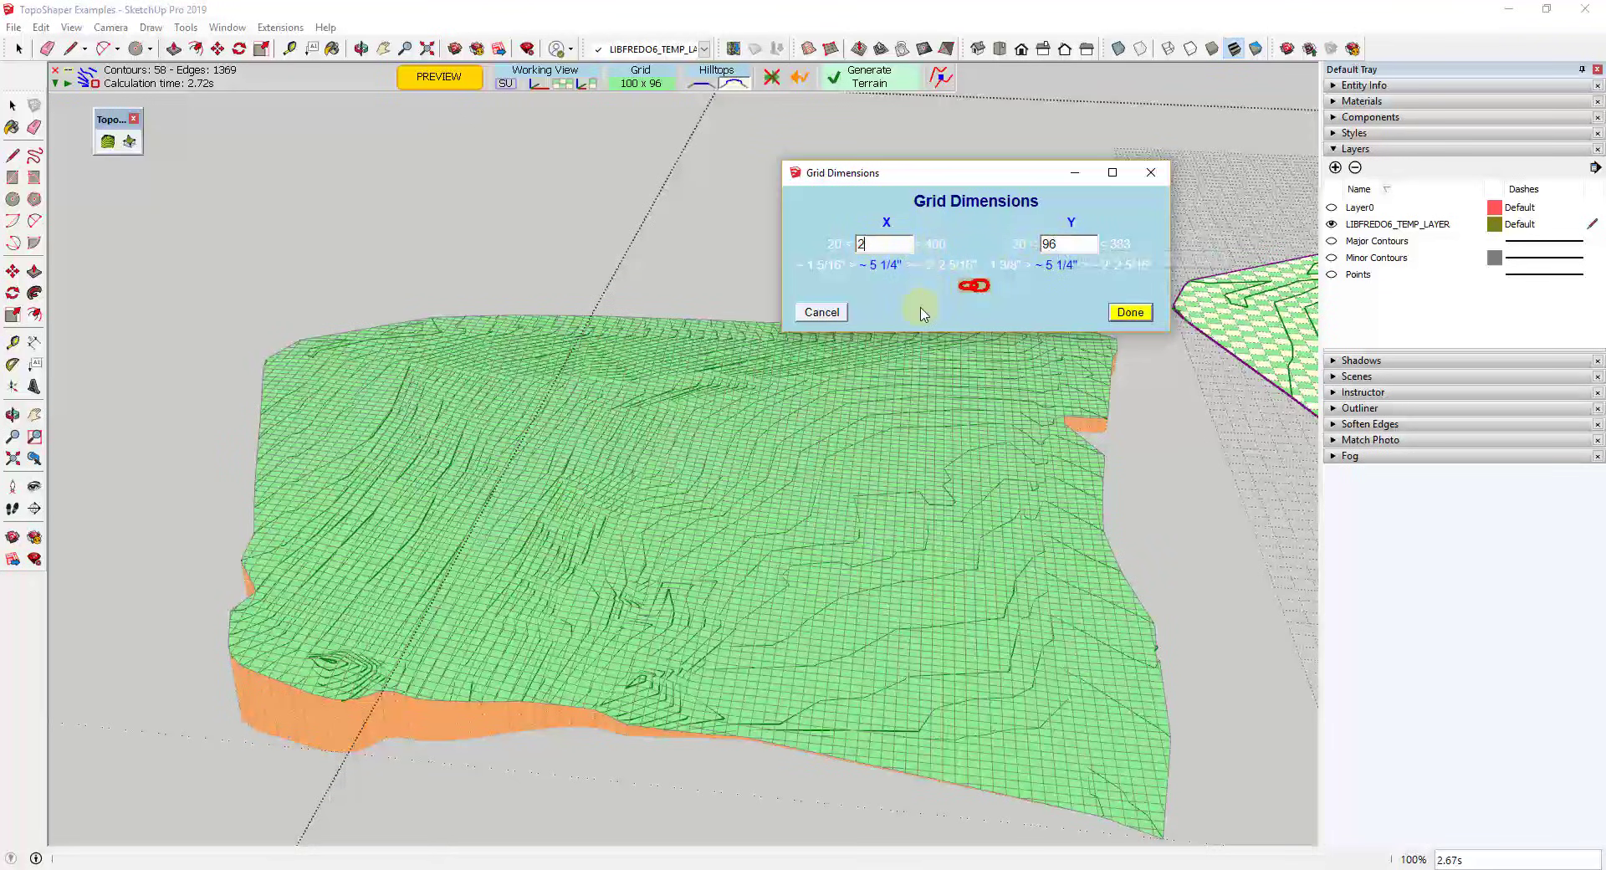
{"action": "type", "text": "5"}
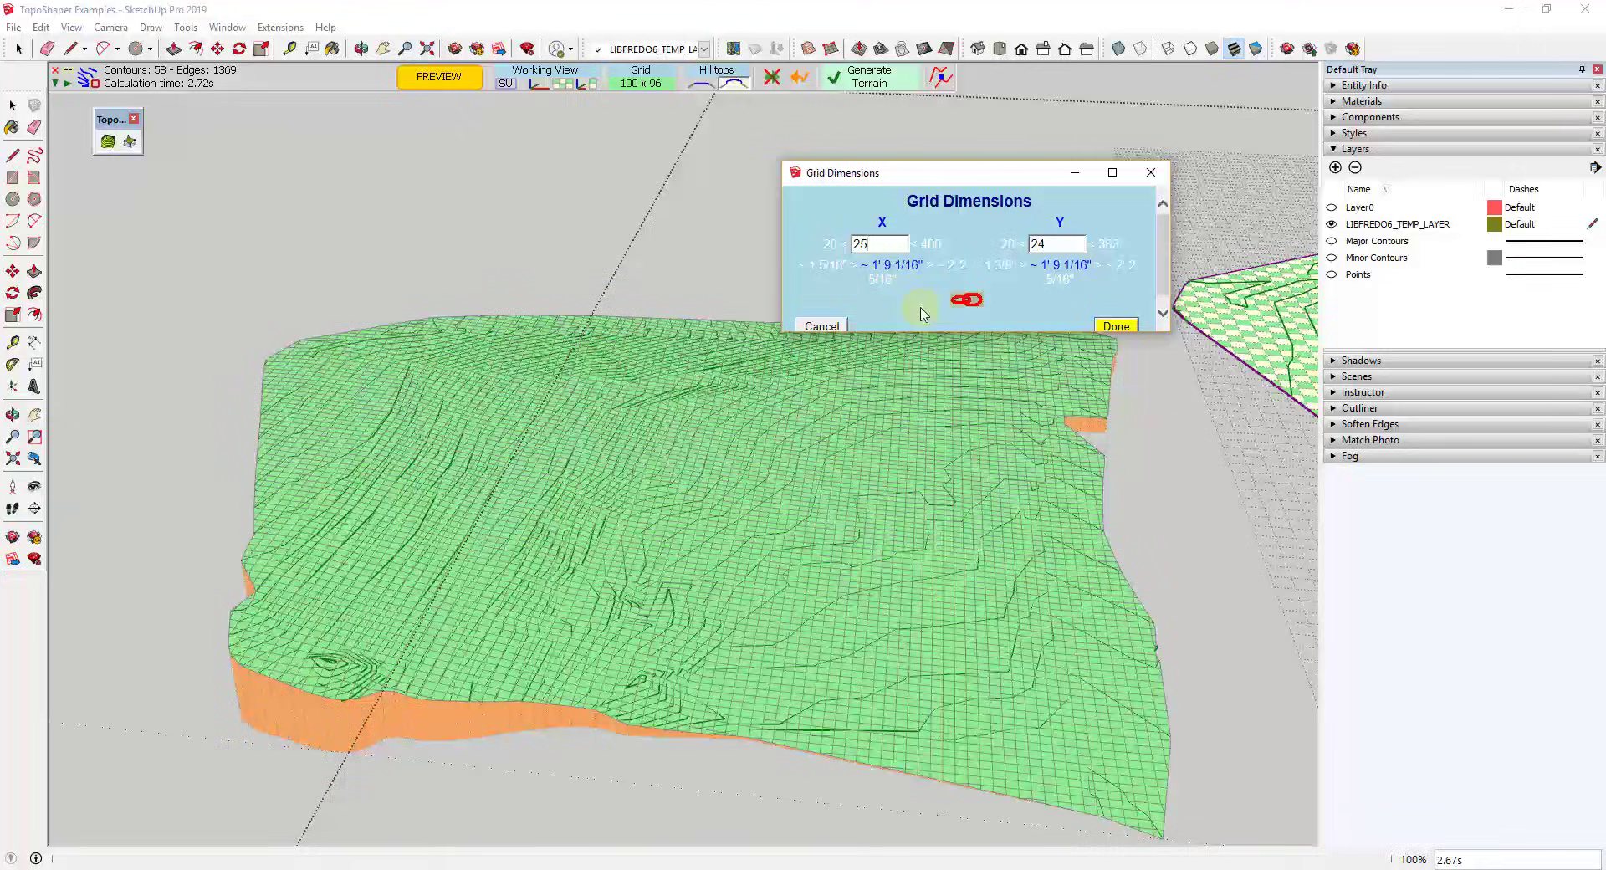
{"action": "left_click", "coordinate": [1117, 328]}
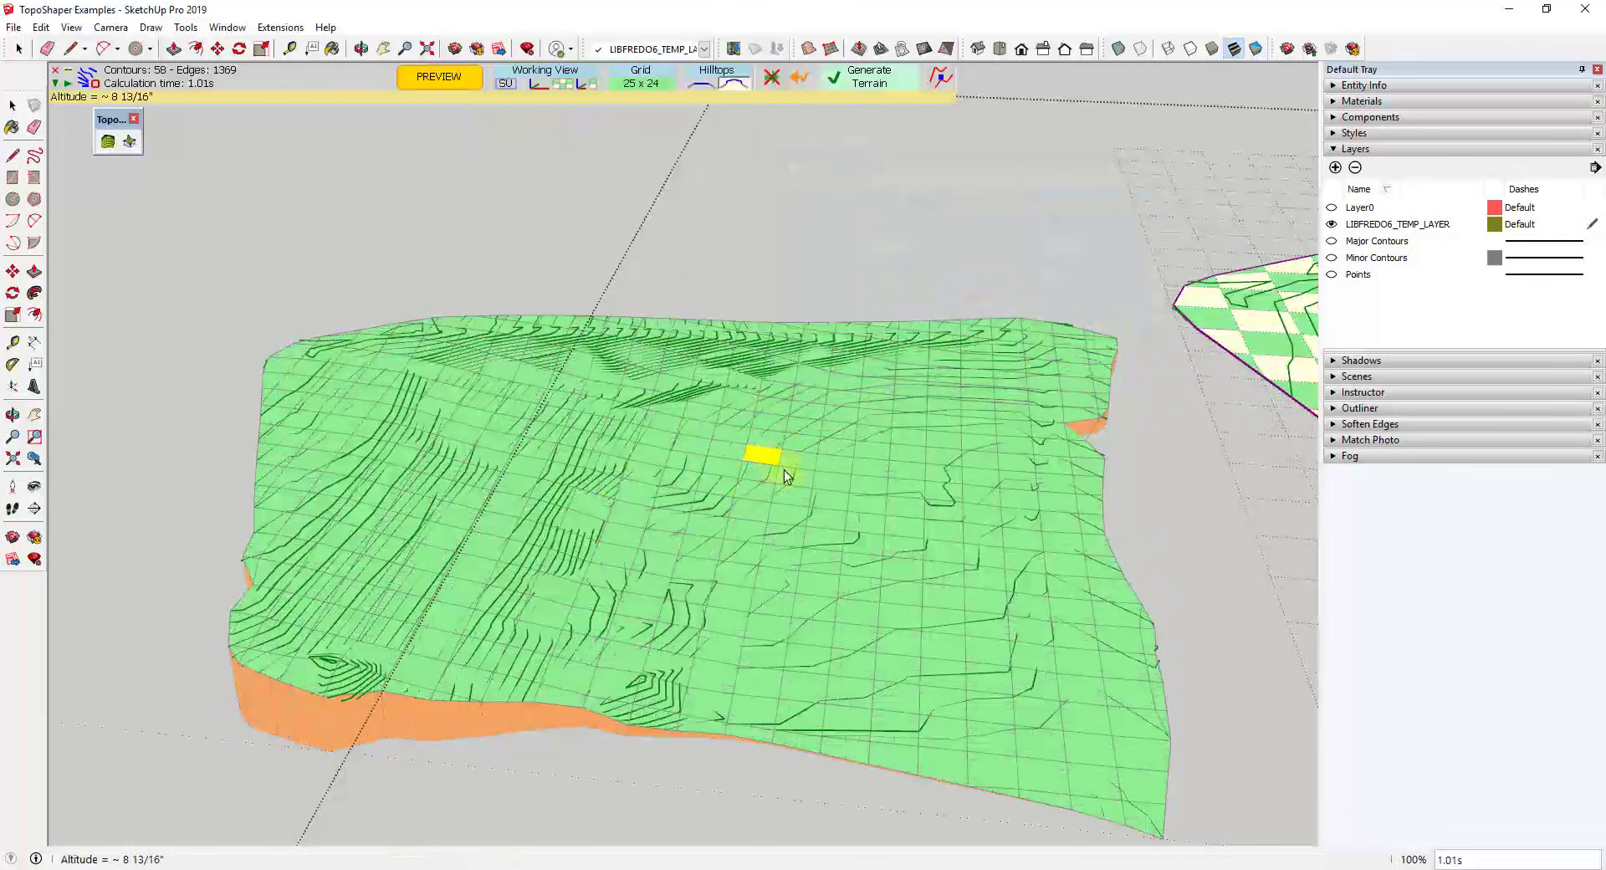
Inspect the coarse terrain grid and refine it to 100 cells in X by 96 in Y.
{"action": "scroll", "coordinate": [736, 534], "scroll_direction": "up", "scroll_amount": 5}
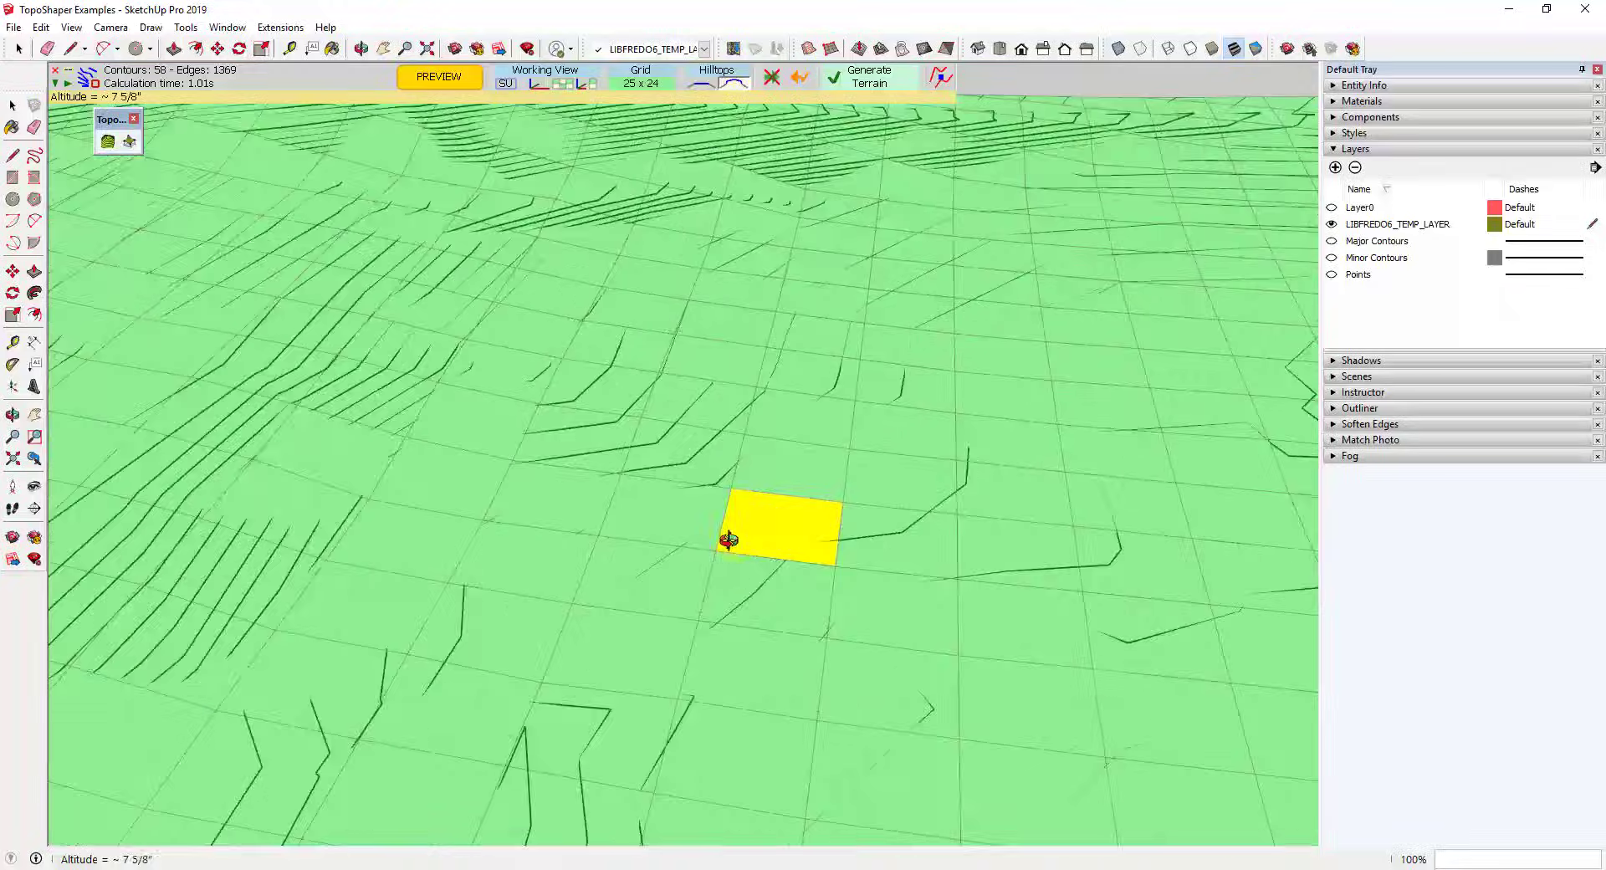
{"action": "middle_click_drag", "start_coordinate": [728, 538], "coordinate": [753, 161]}
{"action": "scroll", "coordinate": [747, 266], "scroll_direction": "up", "scroll_amount": 5}
{"action": "scroll", "coordinate": [747, 266], "scroll_direction": "down", "scroll_amount": 6}
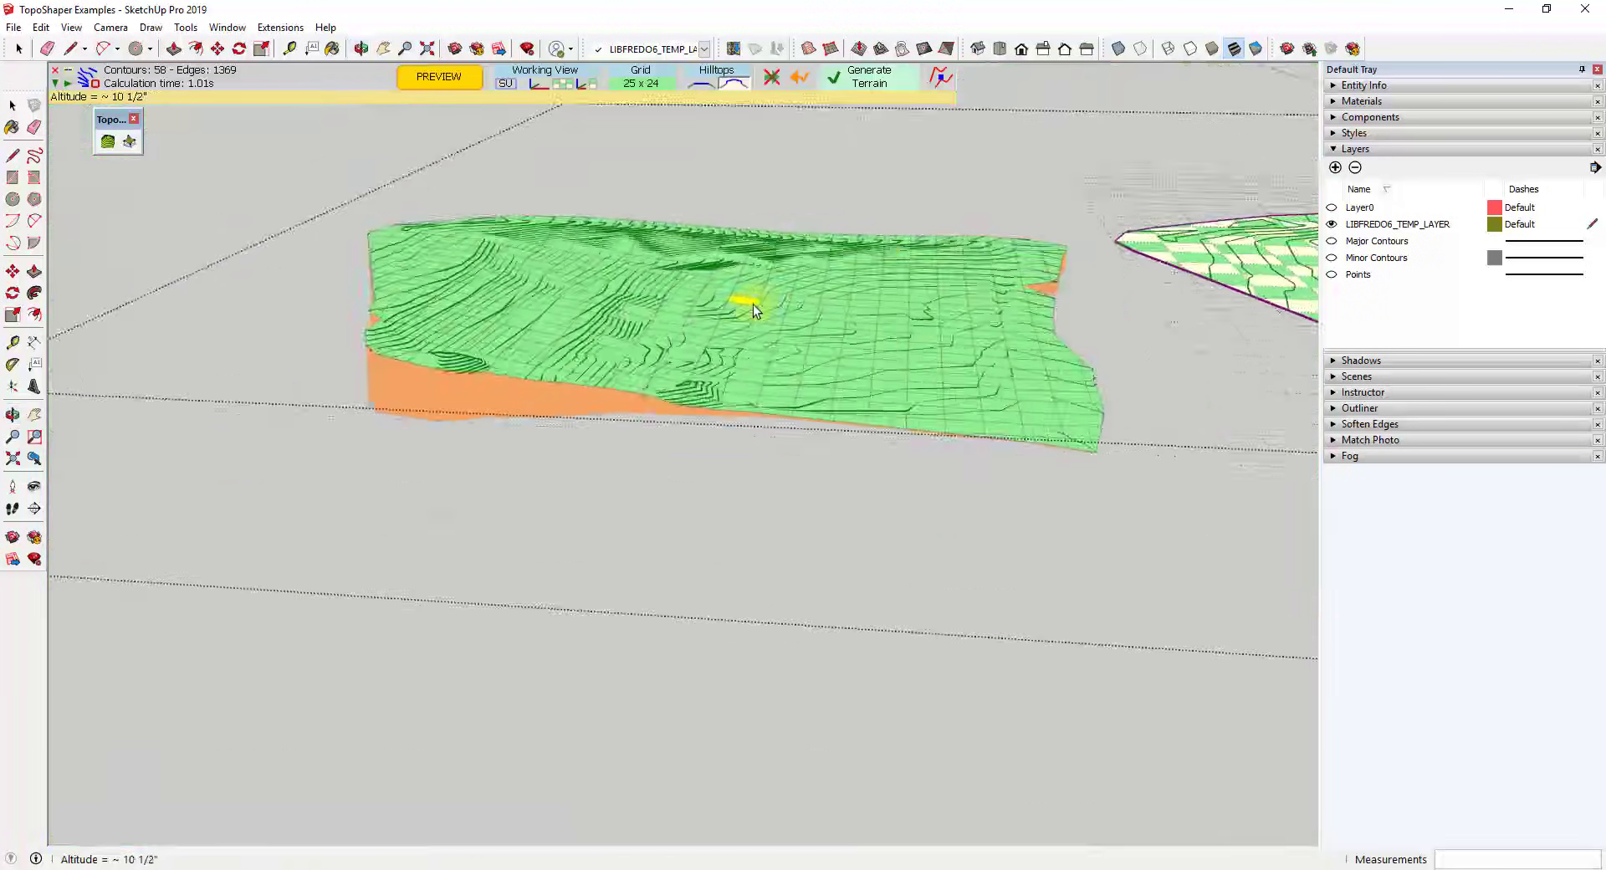
{"action": "middle_click_drag", "start_coordinate": [753, 304], "coordinate": [785, 284]}
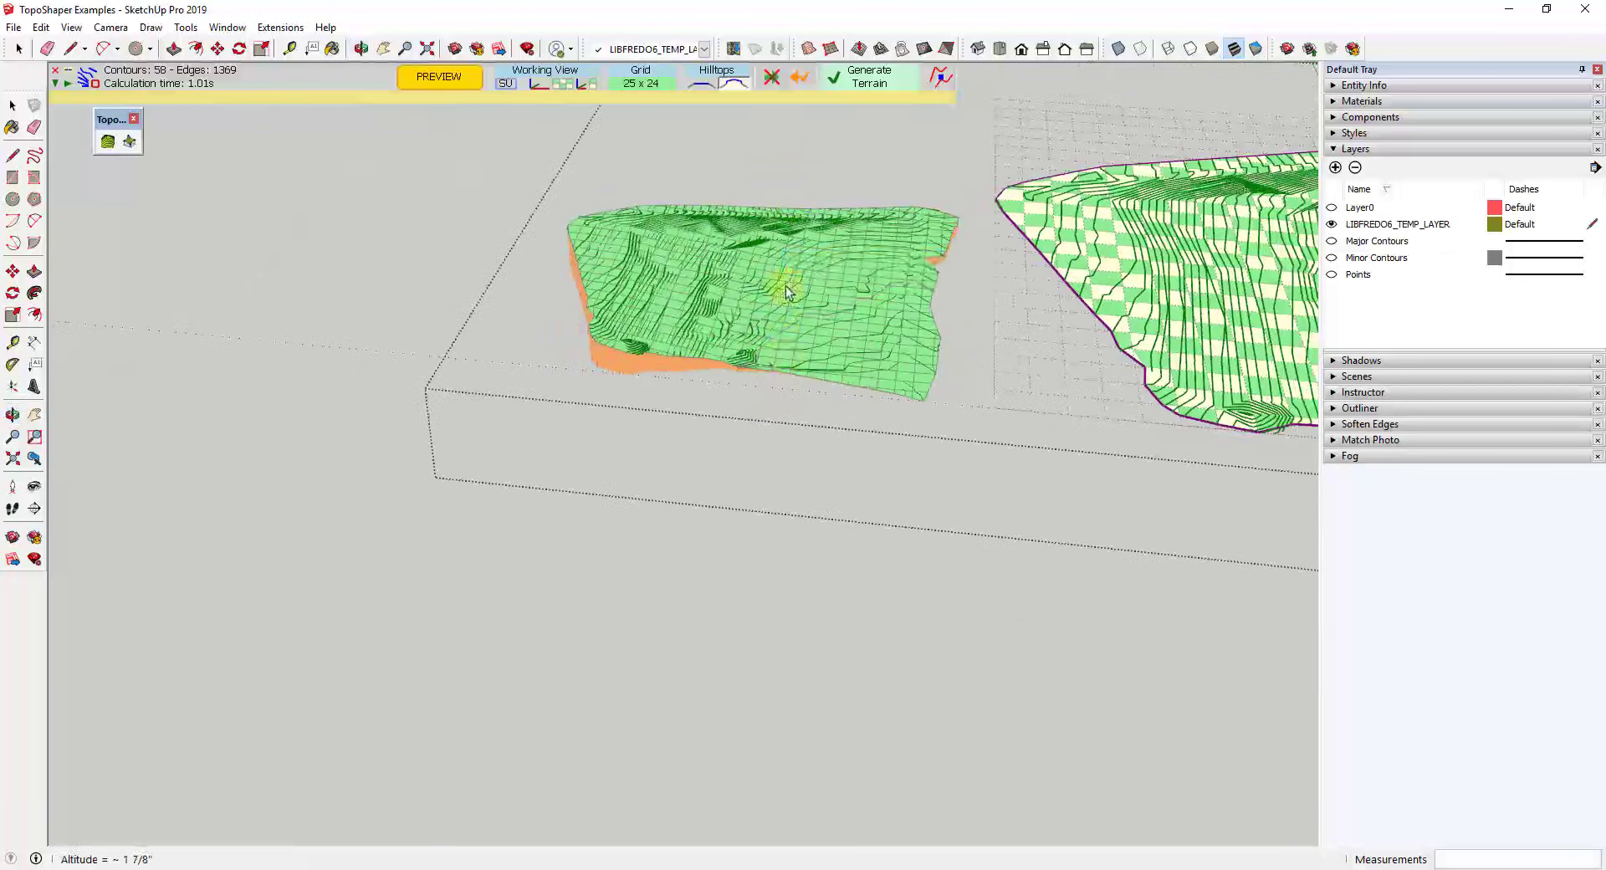
{"action": "left_click", "coordinate": [641, 76]}
{"action": "type", "text": "100"}
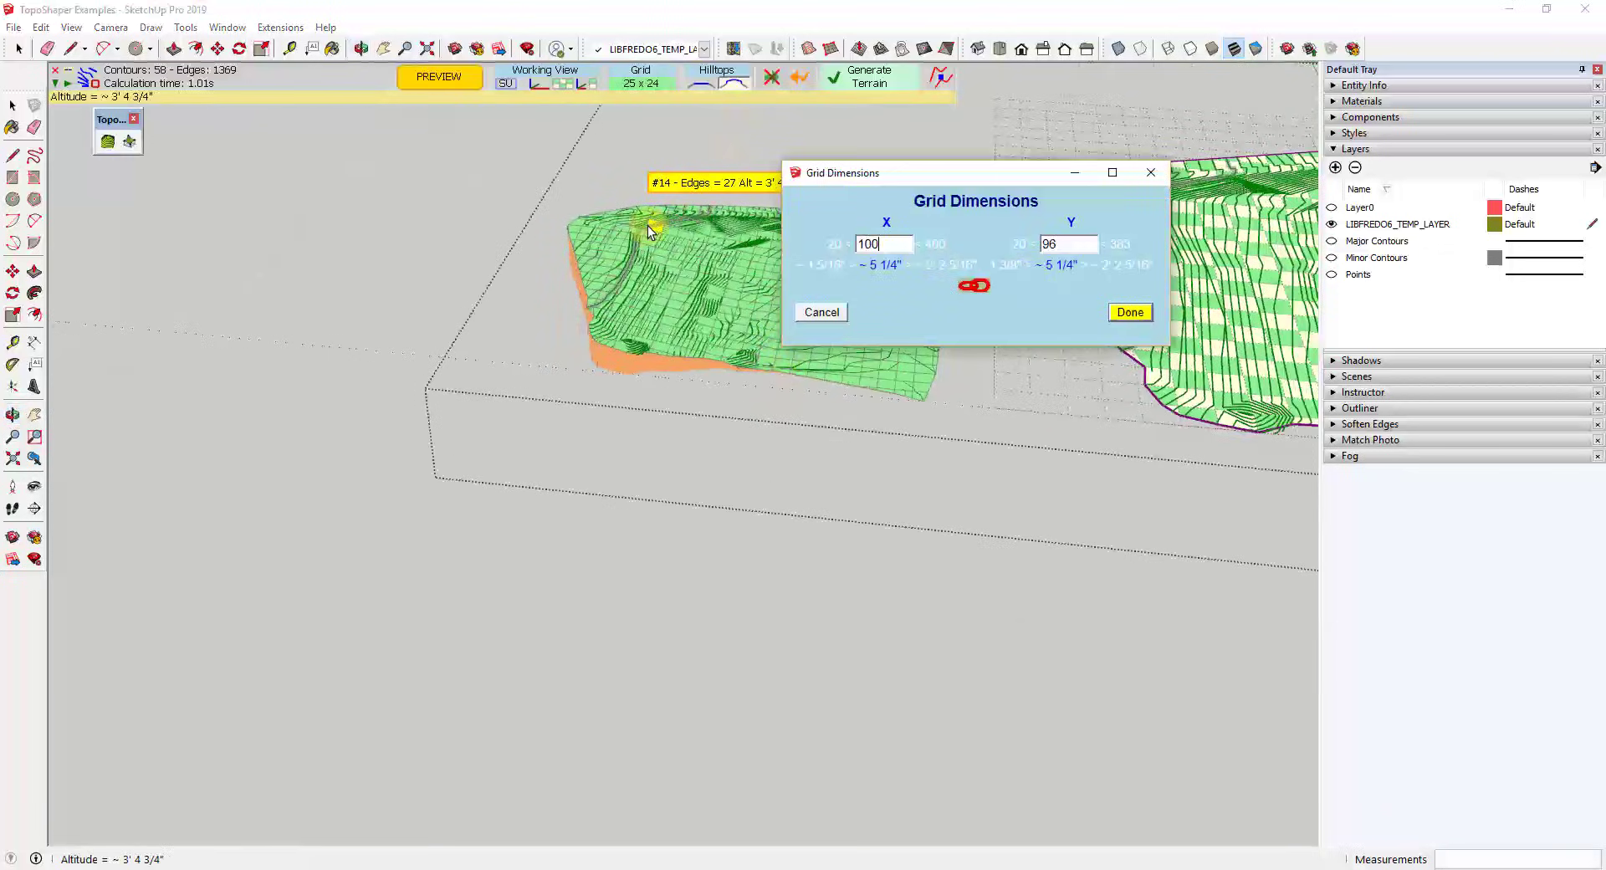
{"action": "left_click", "coordinate": [1128, 313]}
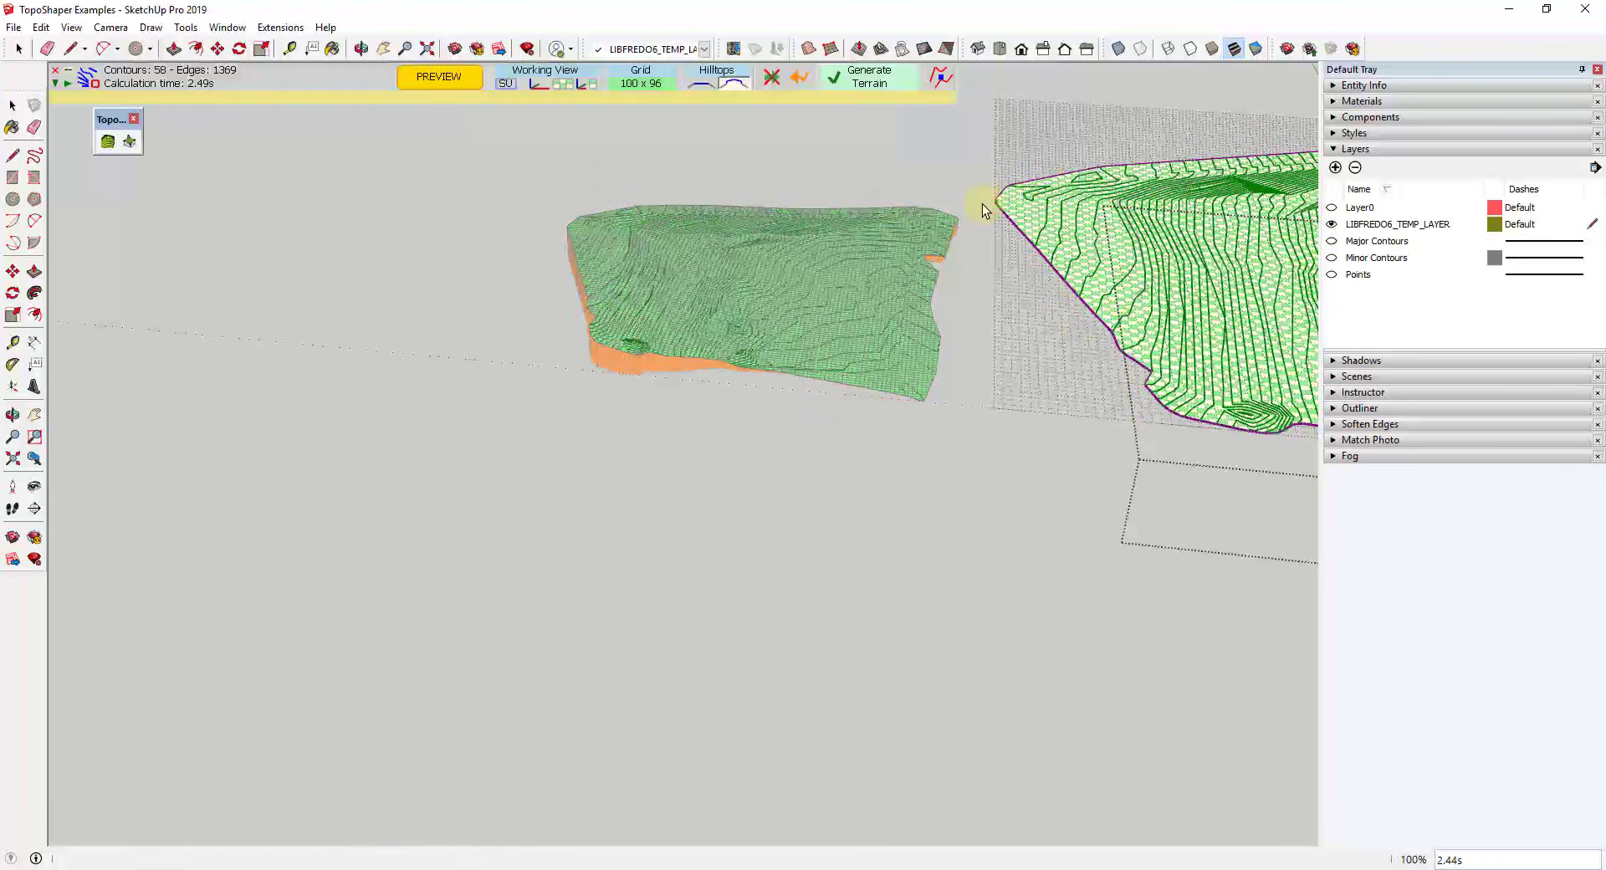
Generate the previewed terrain as a SketchUp group.
{"action": "scroll", "coordinate": [875, 226], "scroll_direction": "up", "scroll_amount": 1}
{"action": "scroll", "coordinate": [875, 226], "scroll_direction": "up", "scroll_amount": 2}
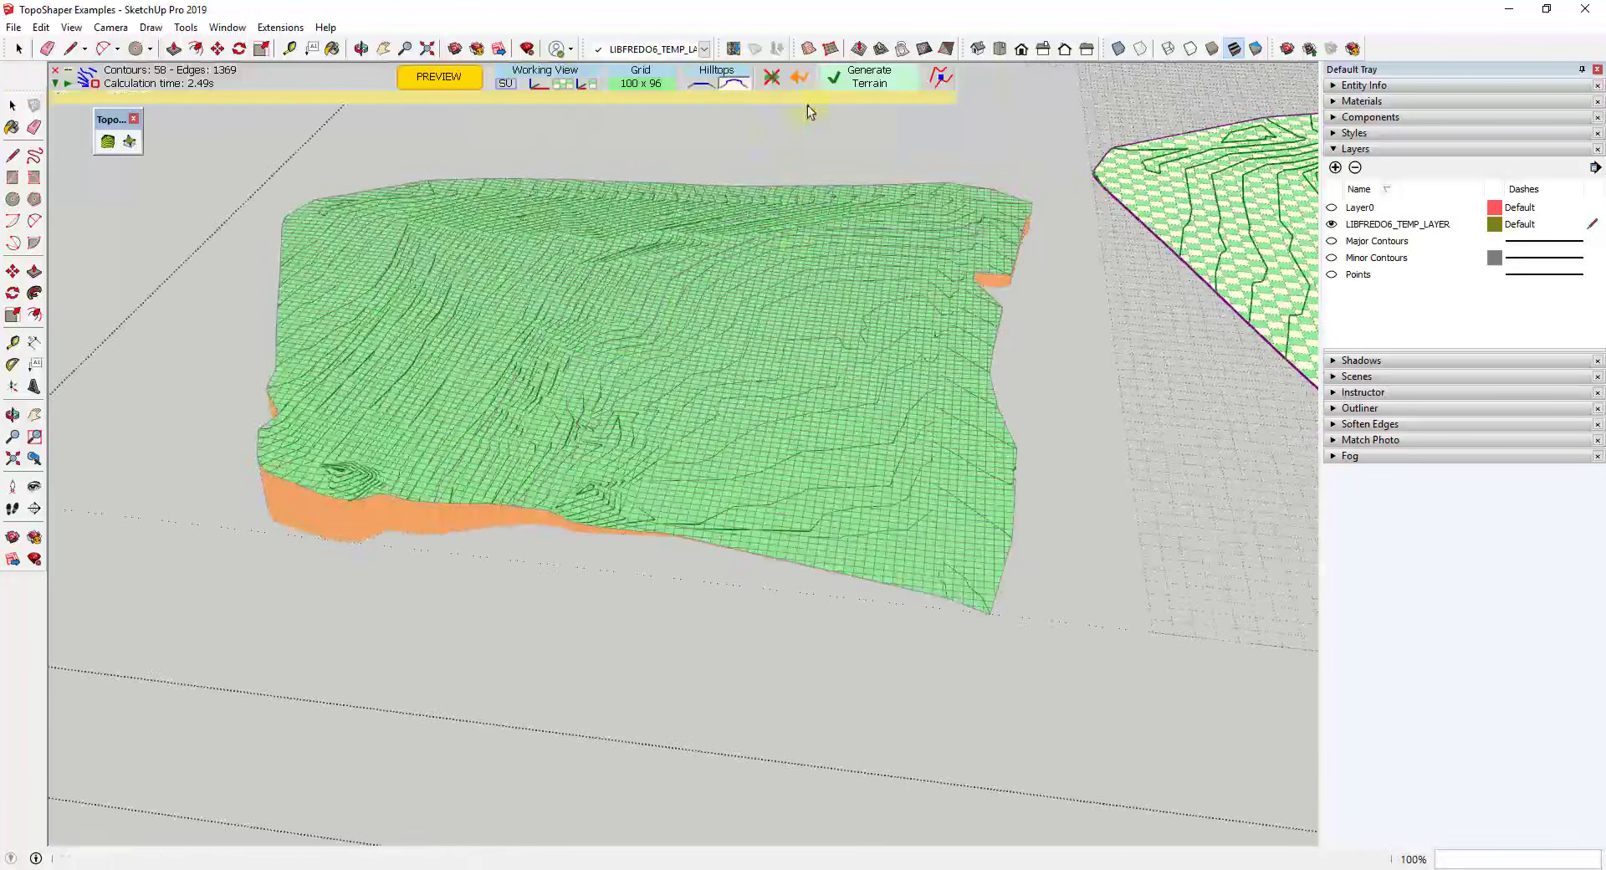
{"action": "left_click", "coordinate": [869, 81]}
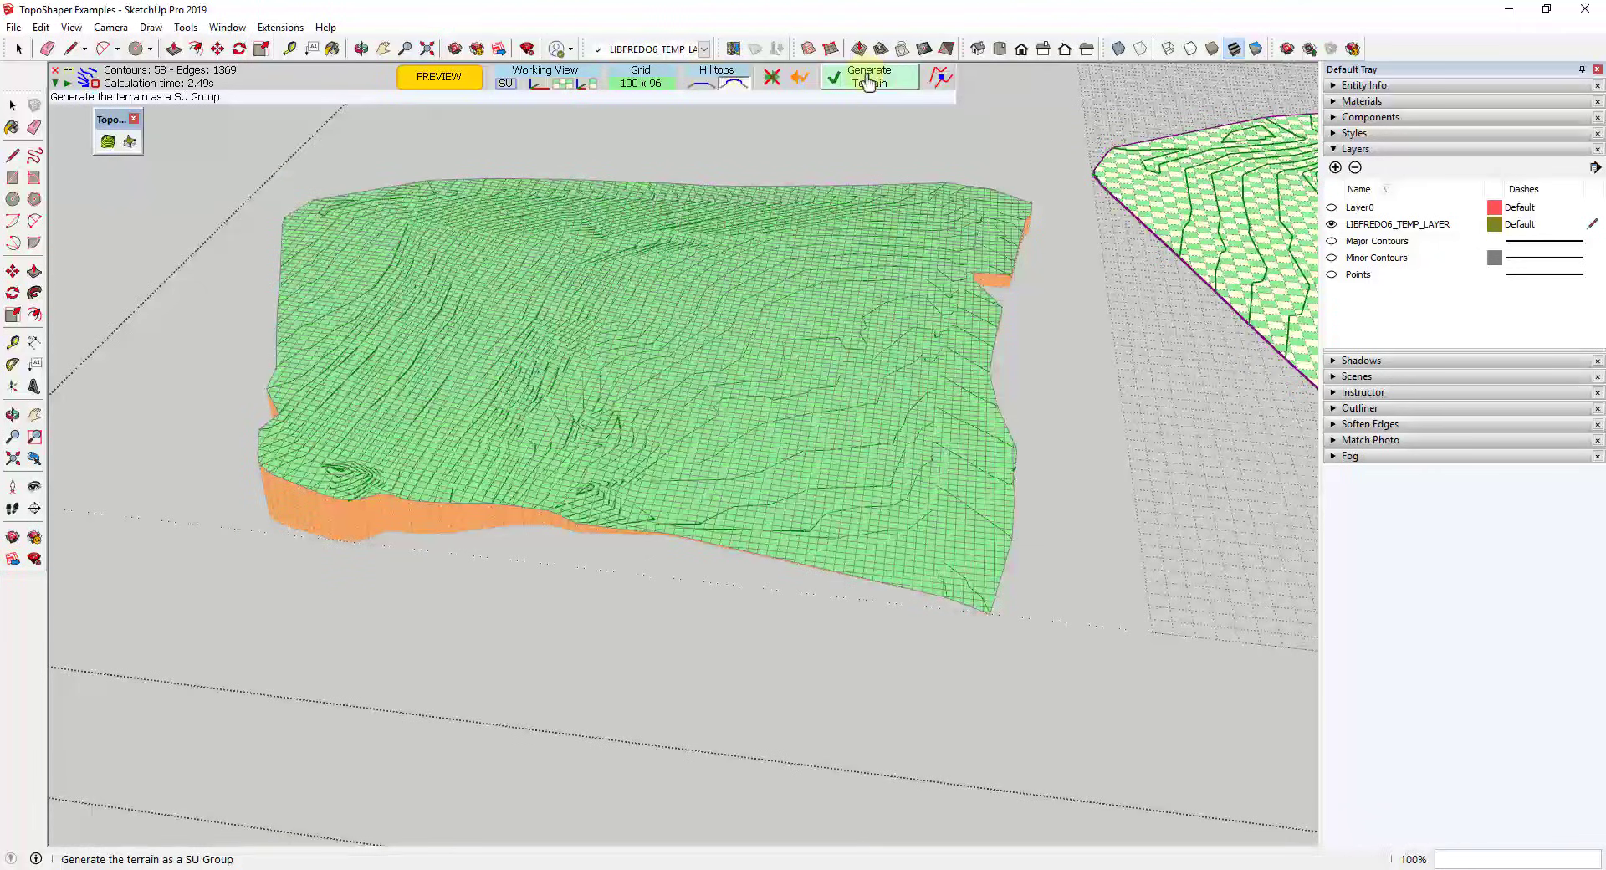
{"action": "left_click", "coordinate": [869, 81]}
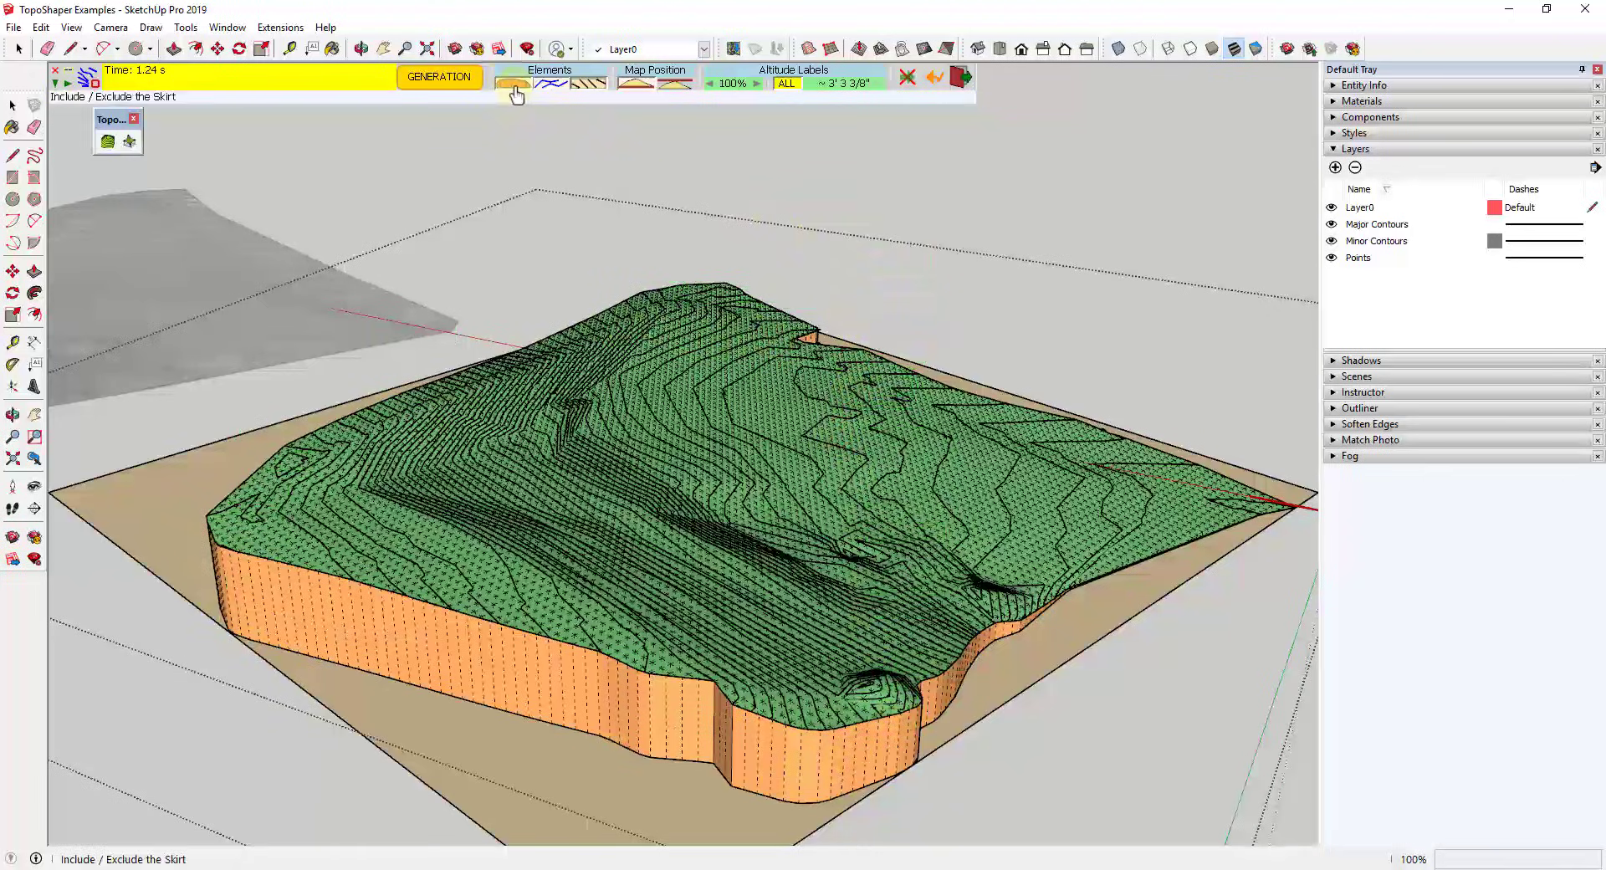
Toggle the terrain's skirt off and on to compare both versions, leaving the skirt included.
{"action": "left_click", "coordinate": [514, 85]}
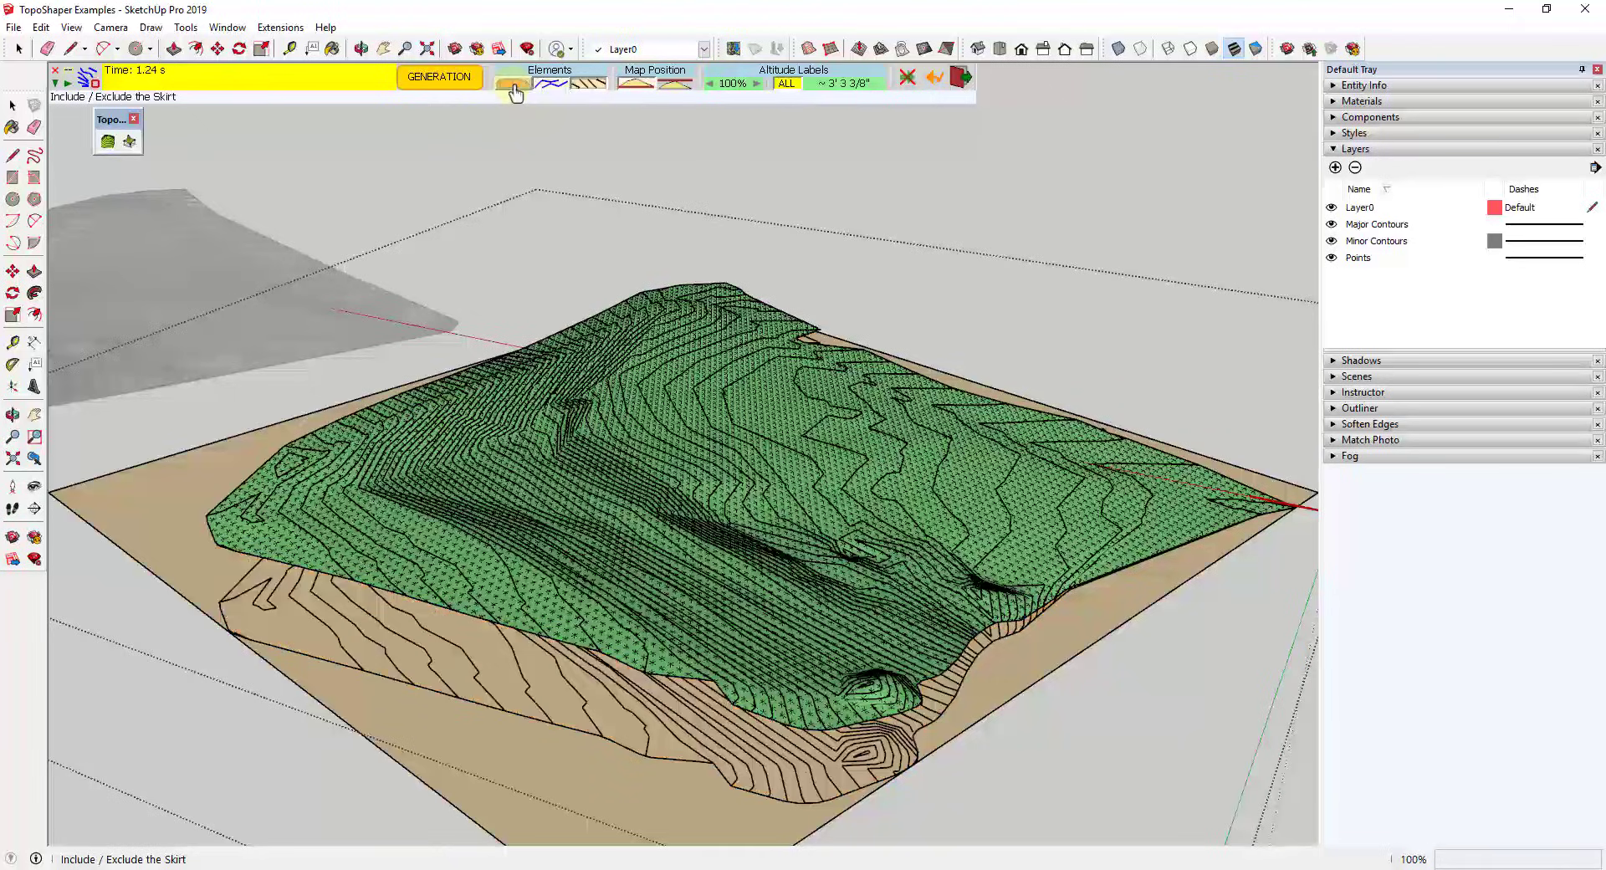
{"action": "left_click", "coordinate": [514, 84]}
{"action": "left_click", "coordinate": [514, 85]}
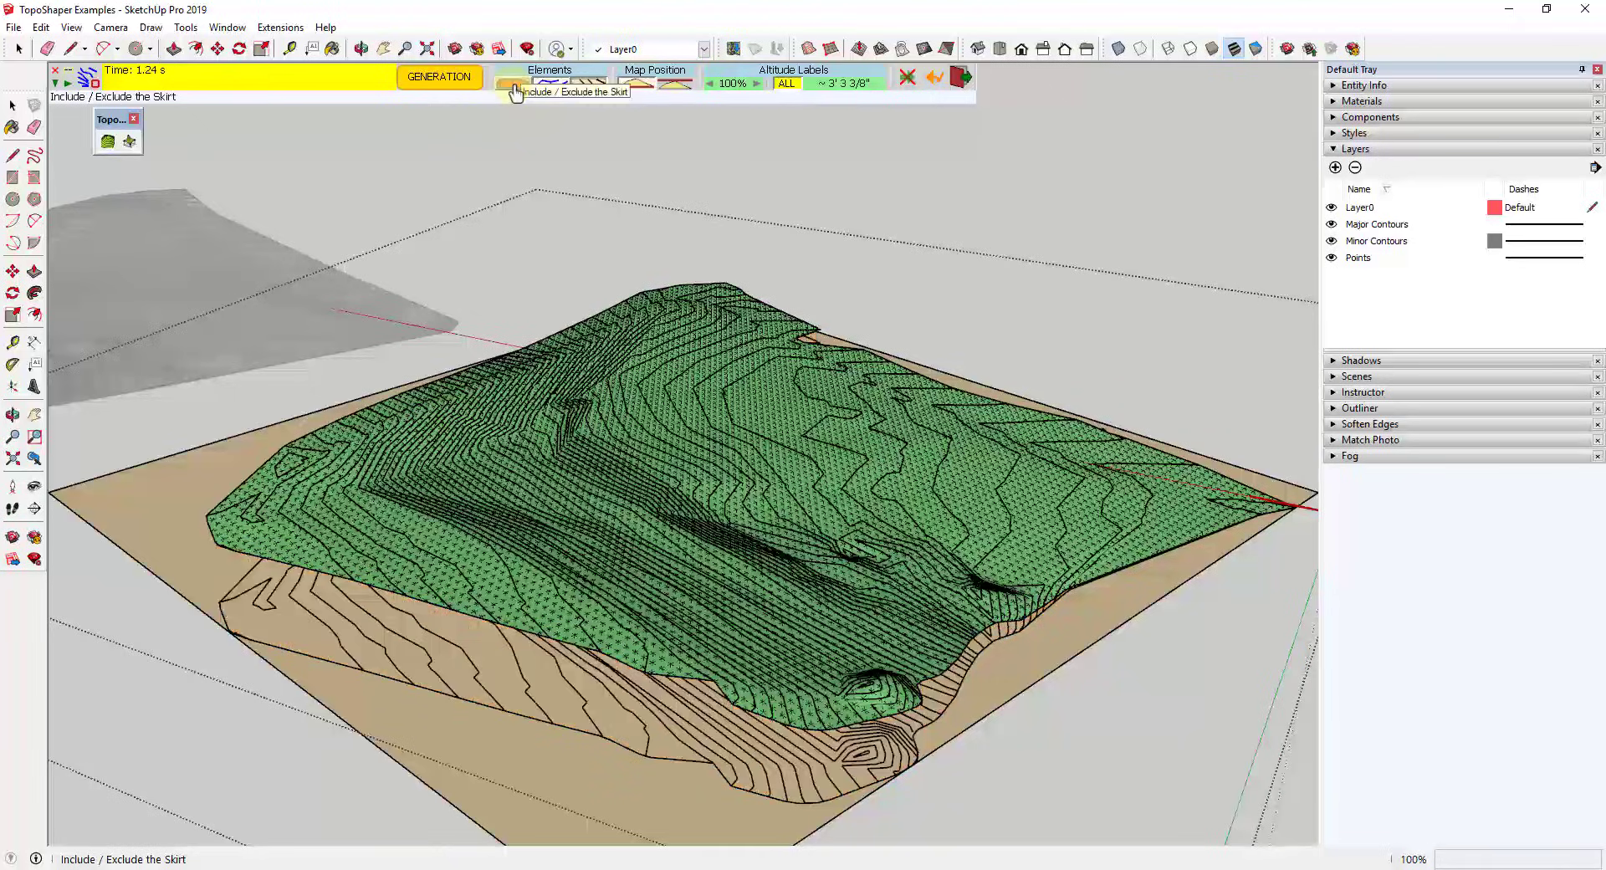
{"action": "left_click", "coordinate": [514, 87]}
{"action": "middle_click_drag", "start_coordinate": [269, 573], "coordinate": [635, 383]}
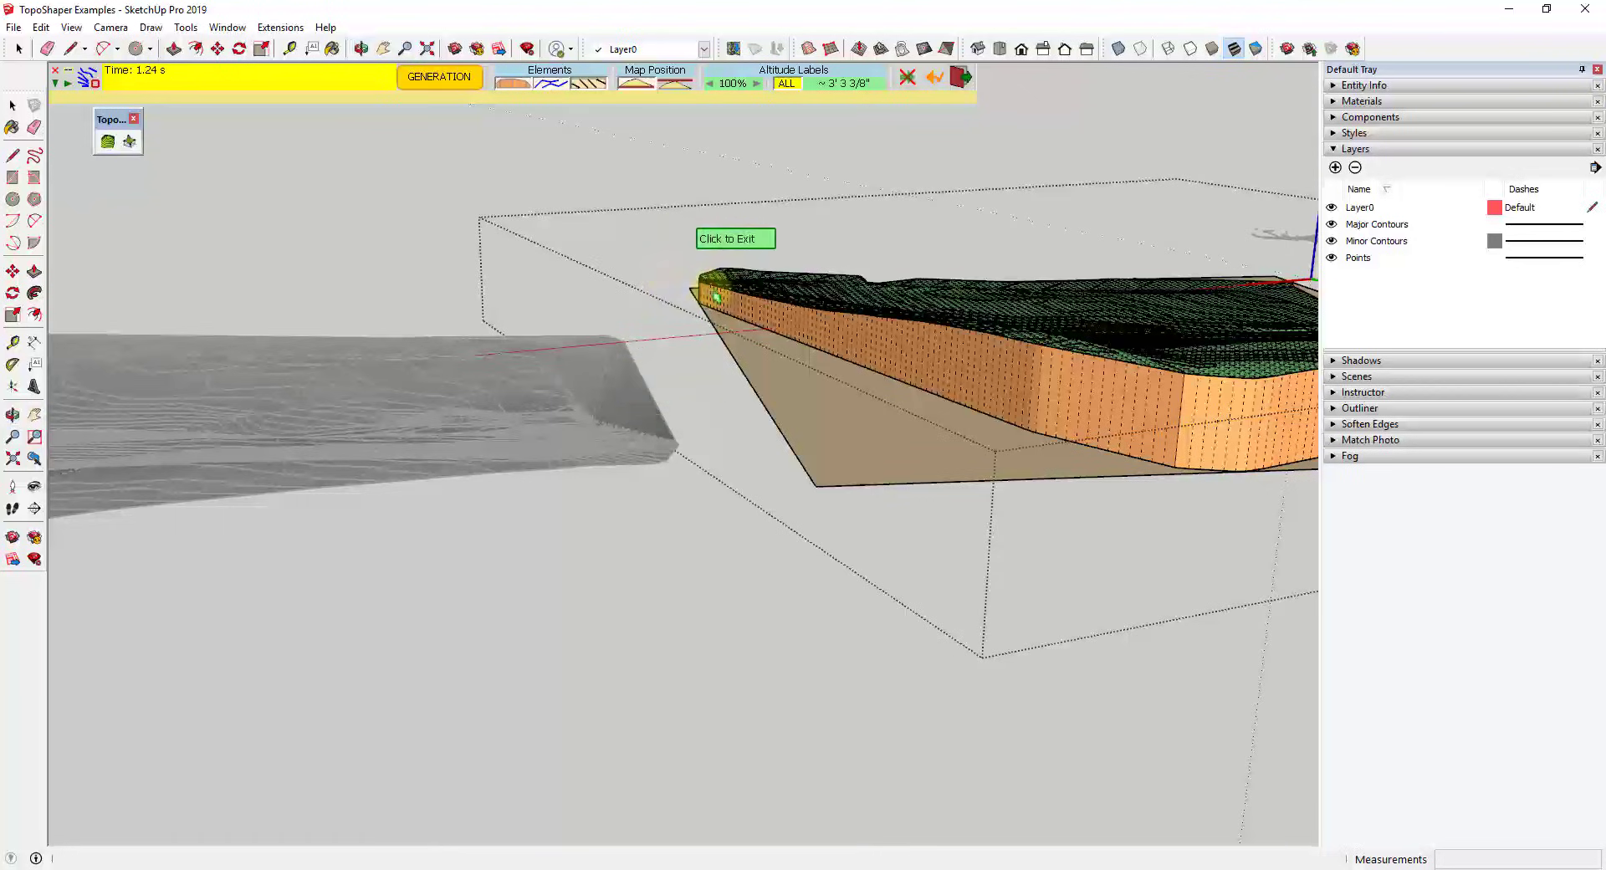
{"action": "middle_click_drag", "start_coordinate": [817, 419], "coordinate": [1171, 276]}
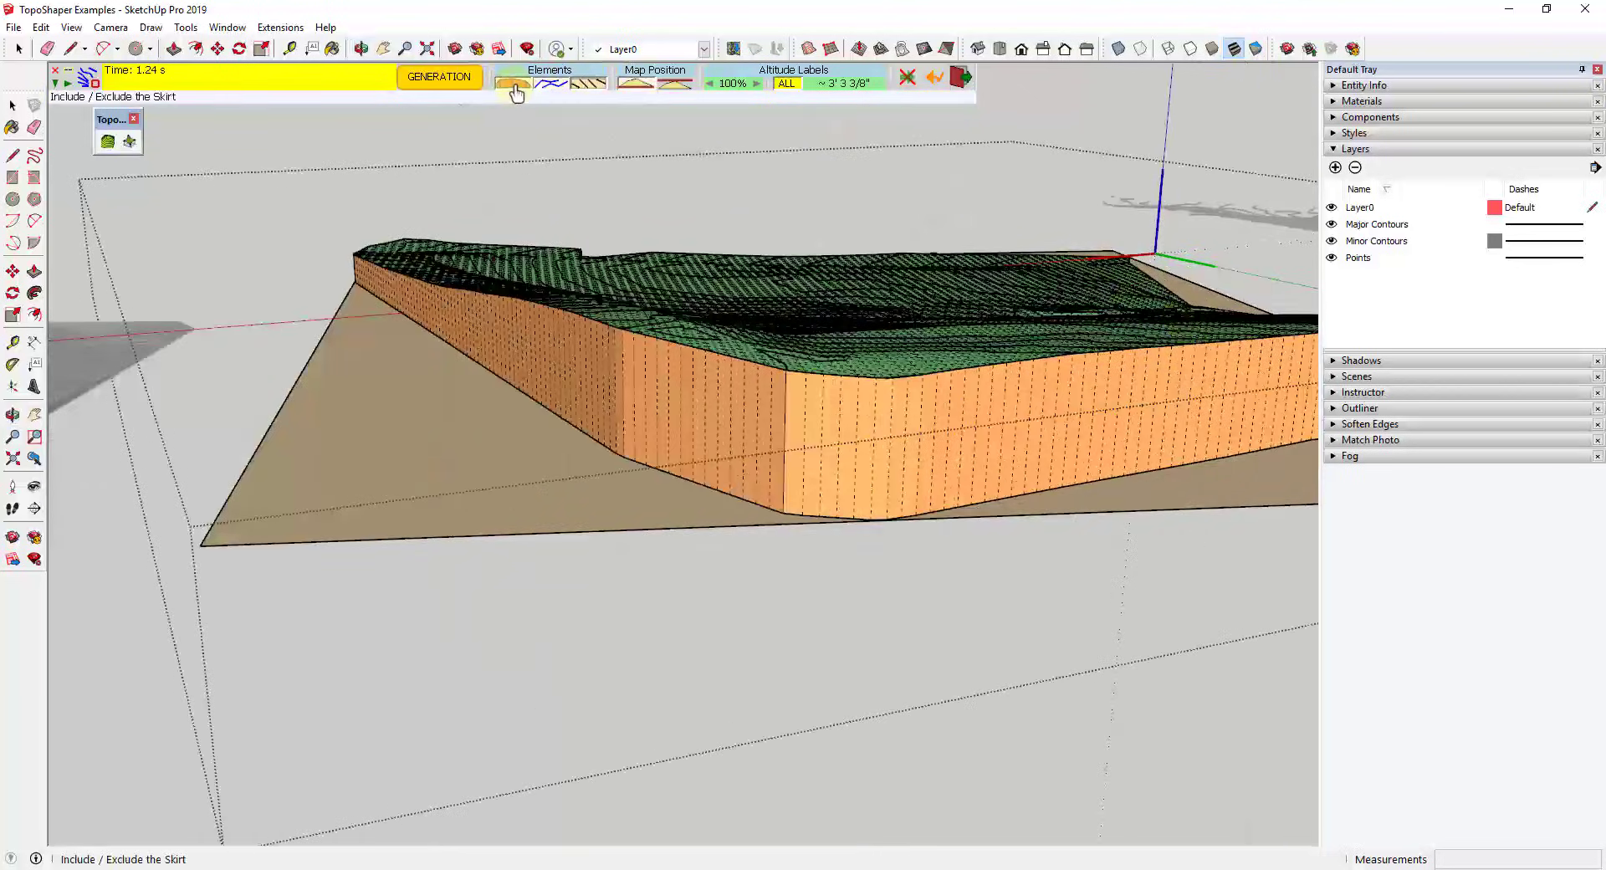
{"action": "left_click", "coordinate": [513, 87]}
{"action": "left_click", "coordinate": [515, 87]}
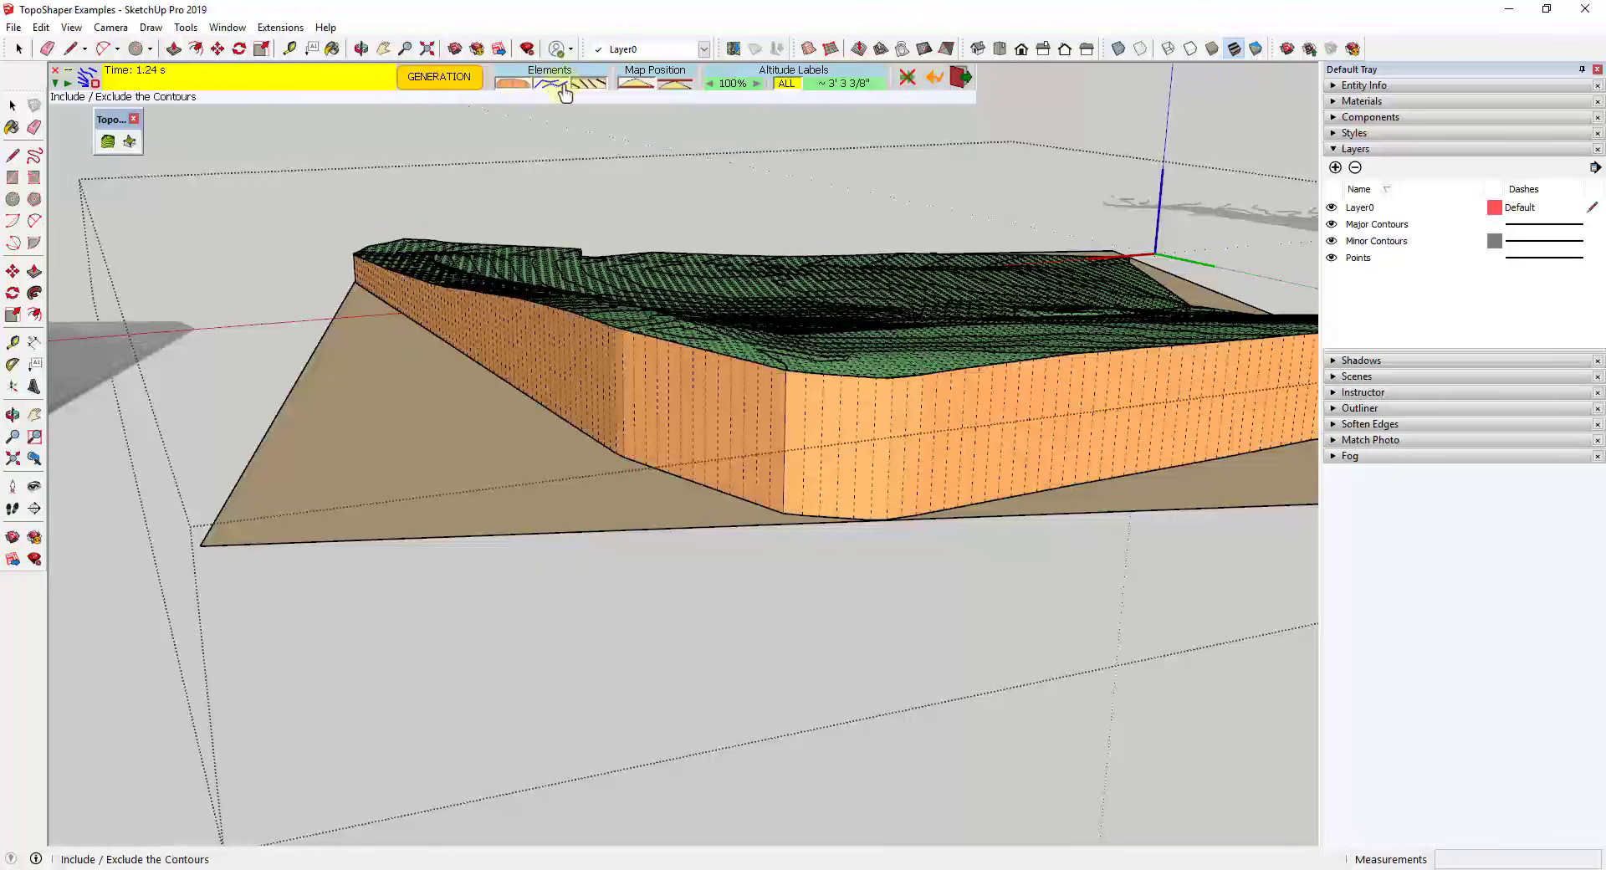
Try the 2D contour map excluded and placed on top of the terrain, and end with it included at the bottom.
{"action": "middle_click_drag", "start_coordinate": [1100, 368], "coordinate": [997, 477]}
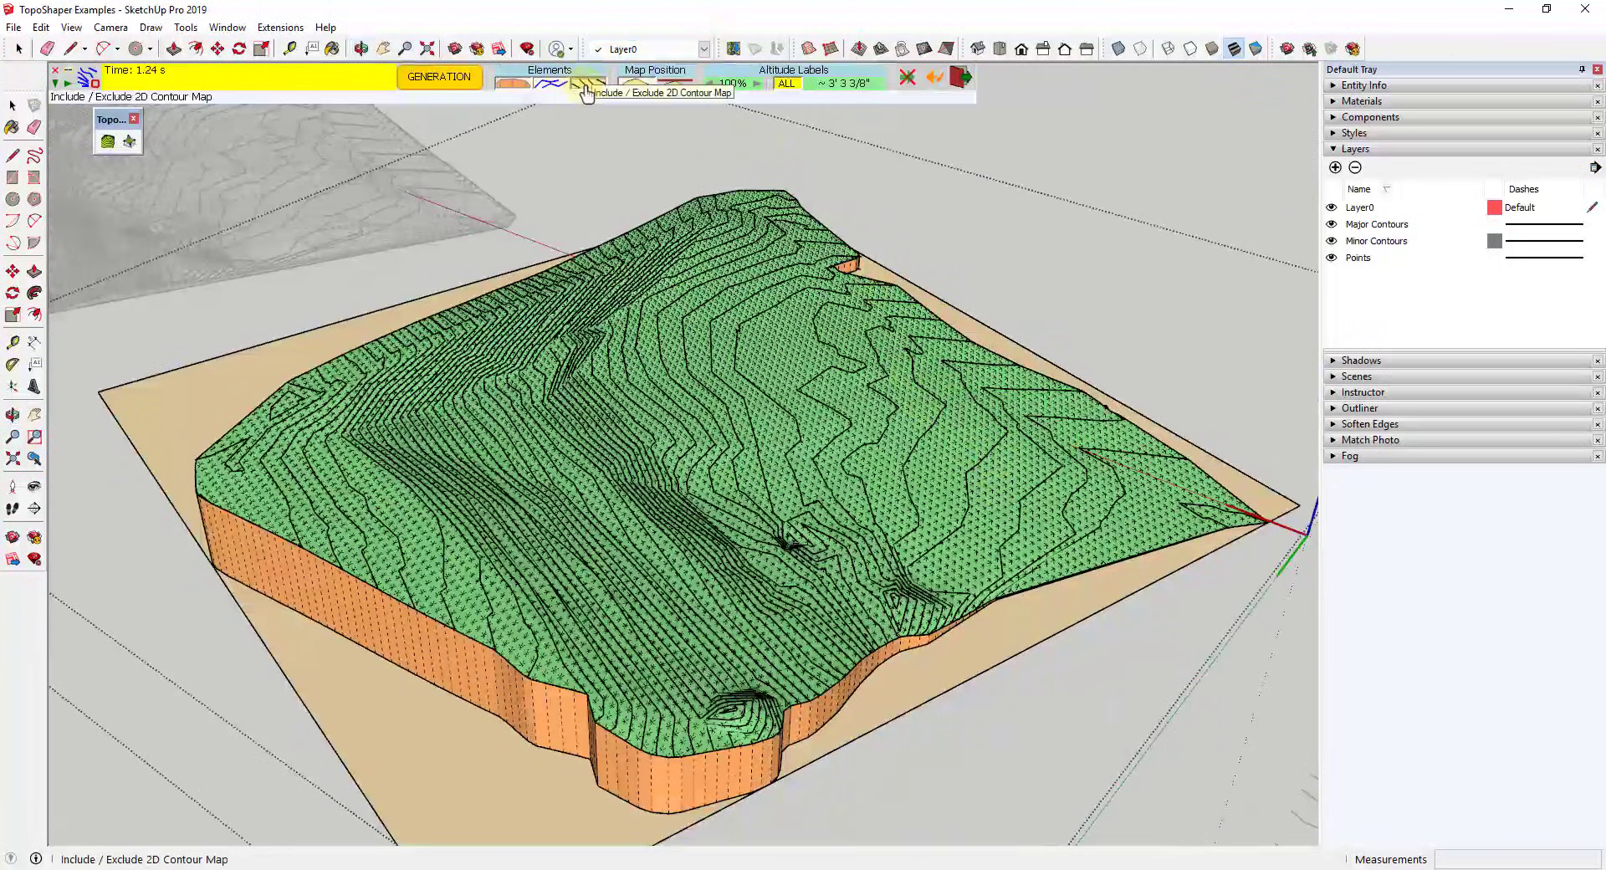
{"action": "left_click", "coordinate": [590, 92]}
{"action": "left_click", "coordinate": [589, 88]}
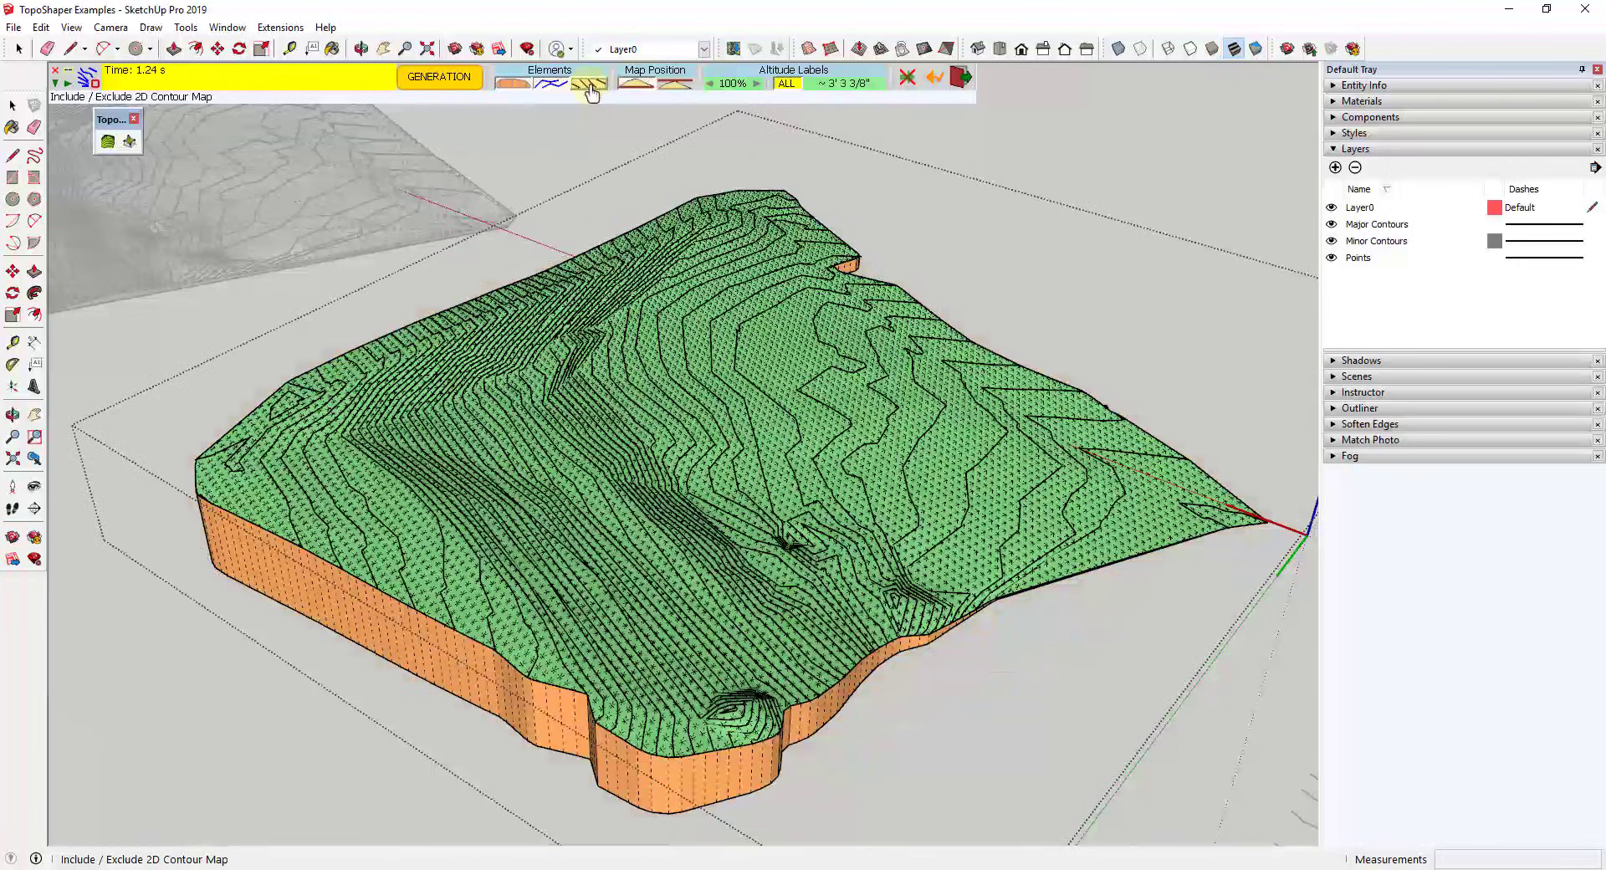
{"action": "left_click", "coordinate": [590, 89]}
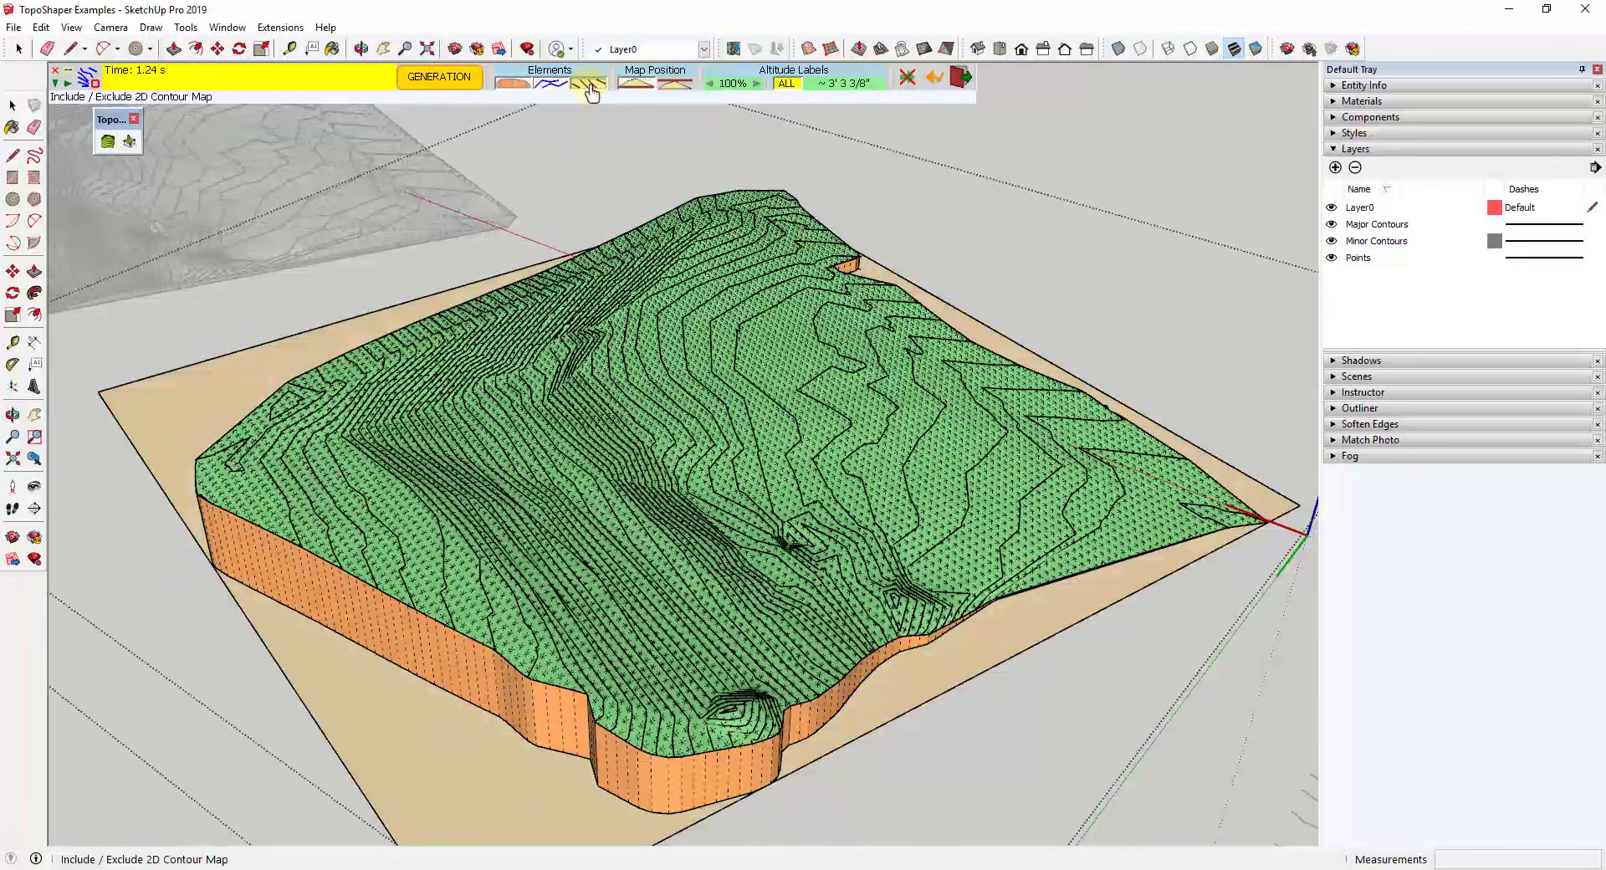
{"action": "left_click", "coordinate": [590, 93]}
{"action": "left_click", "coordinate": [590, 87]}
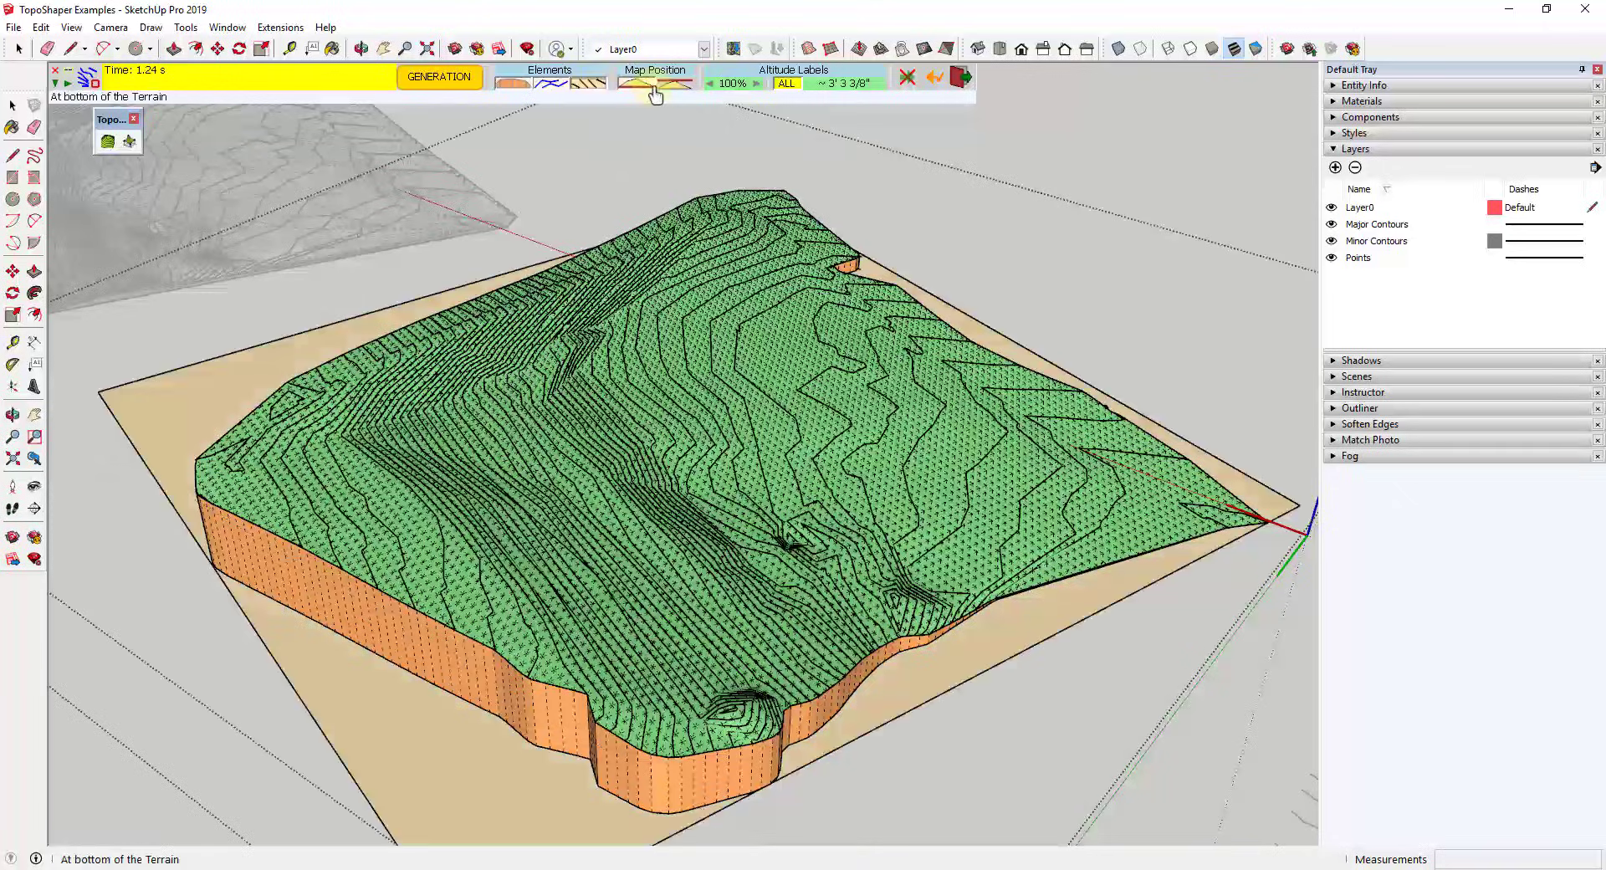
{"action": "left_click", "coordinate": [677, 88]}
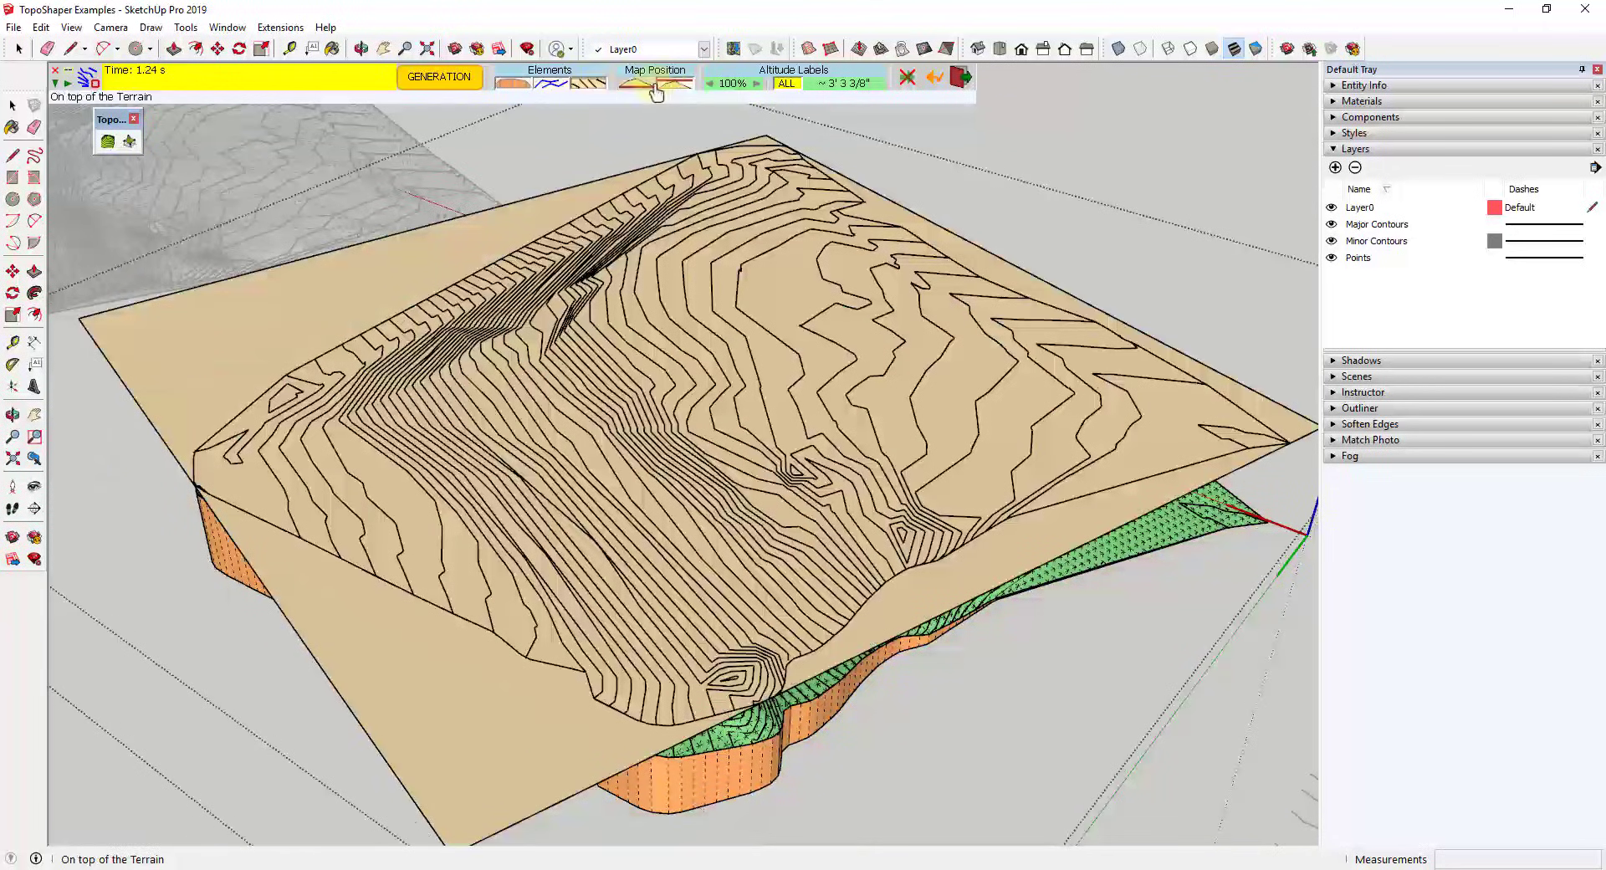
{"action": "left_click", "coordinate": [635, 84]}
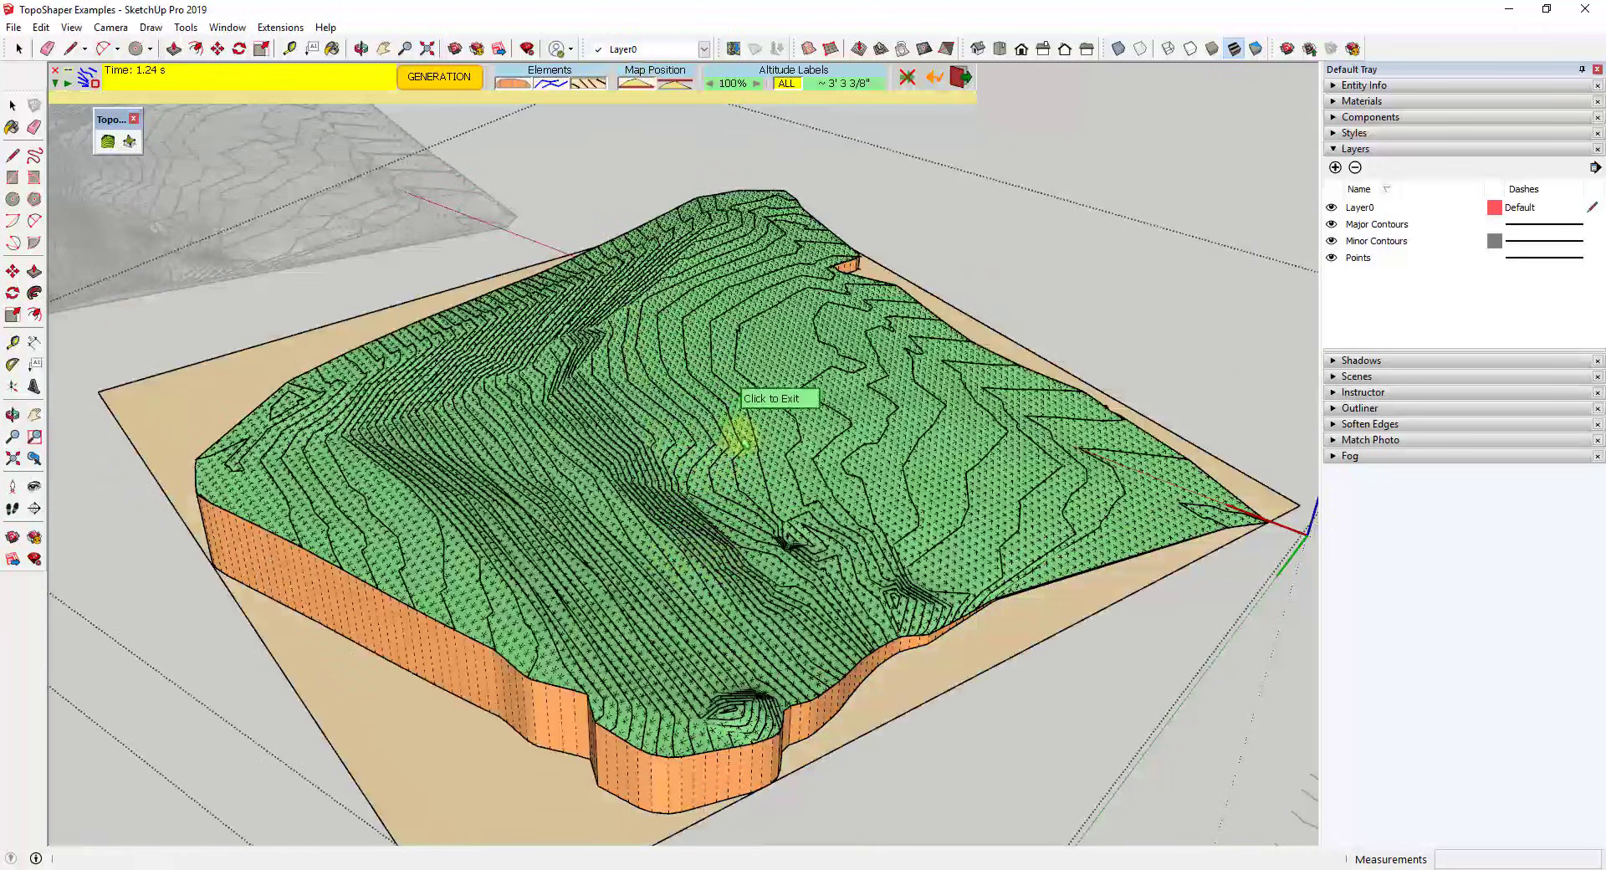
Include altitude labels on the contours and place the 2D contour map on top of the terrain.
{"action": "scroll", "coordinate": [644, 393], "scroll_direction": "down", "scroll_amount": 3}
{"action": "scroll", "coordinate": [753, 405], "scroll_direction": "up", "scroll_amount": 2}
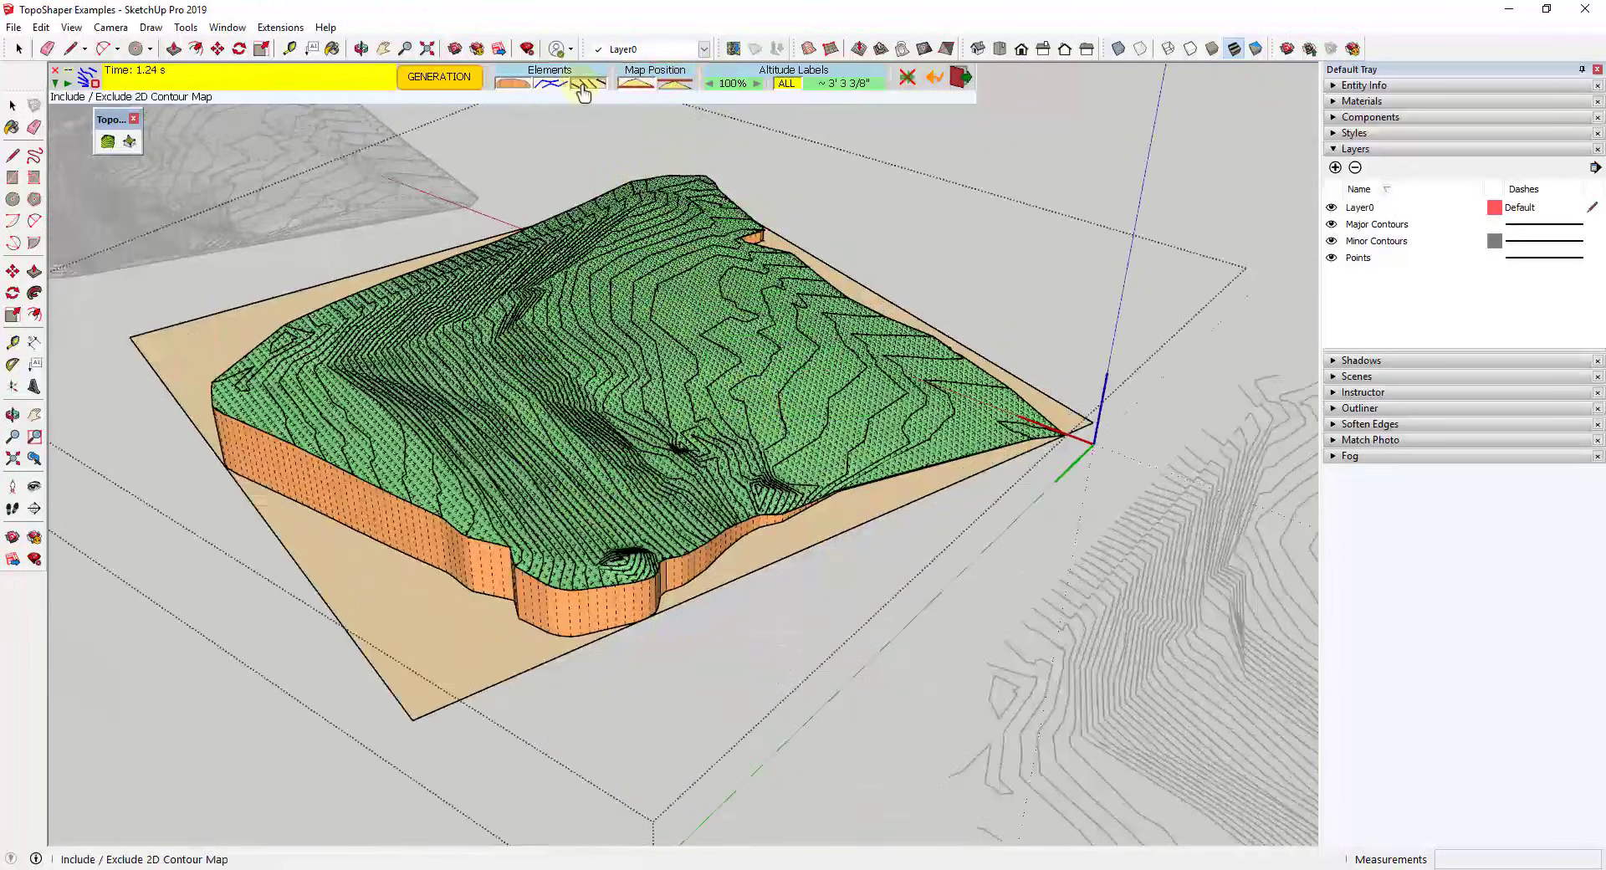
{"action": "left_click", "coordinate": [775, 74]}
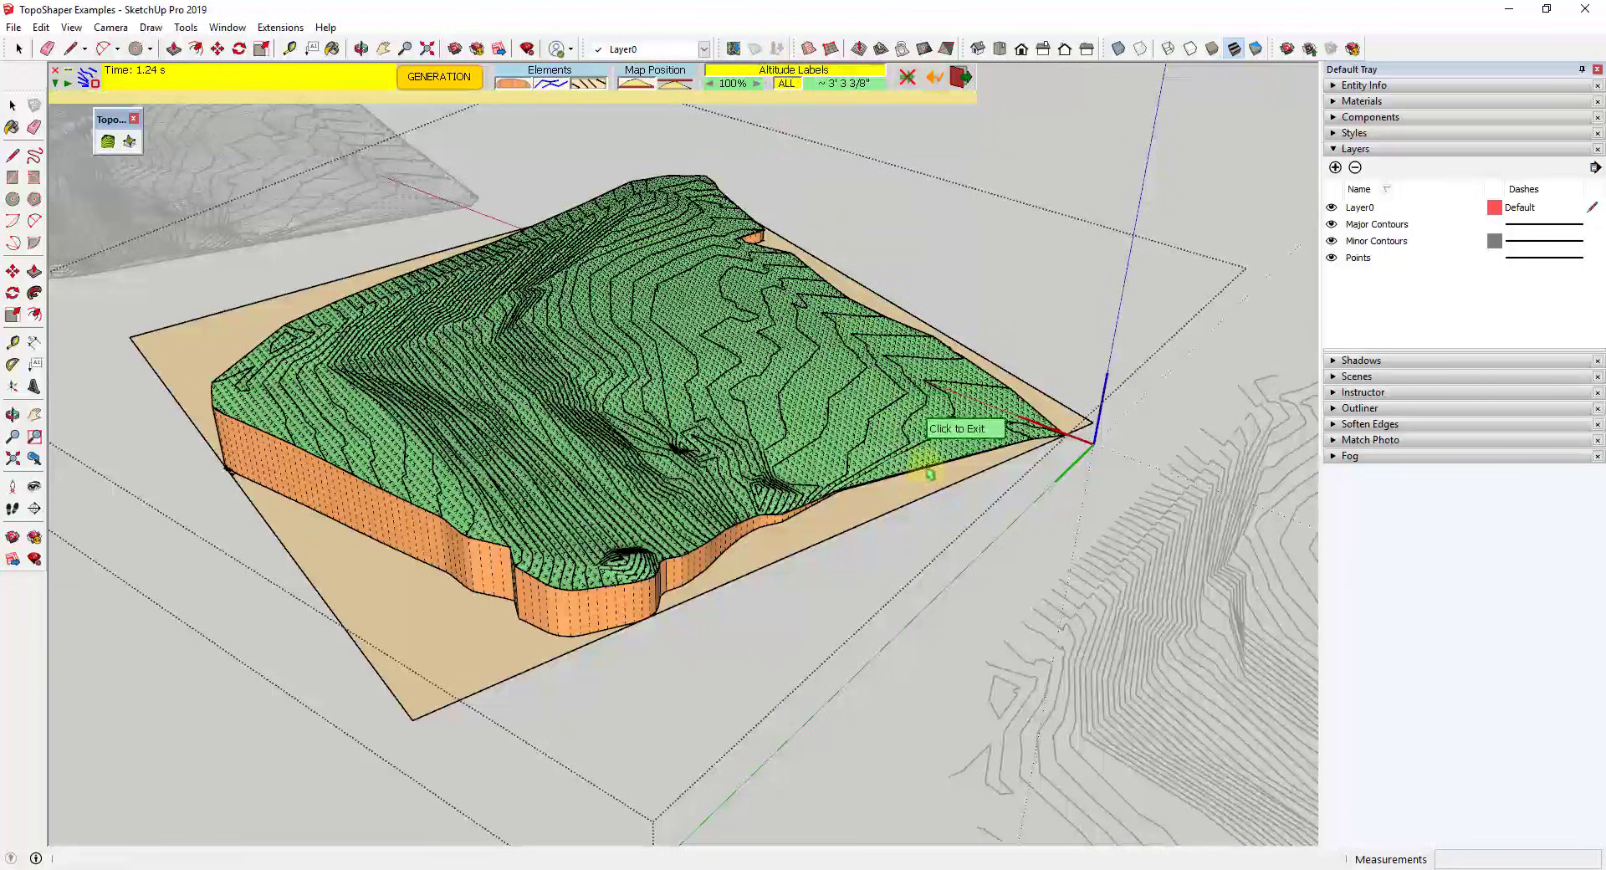
{"action": "left_click", "coordinate": [678, 87]}
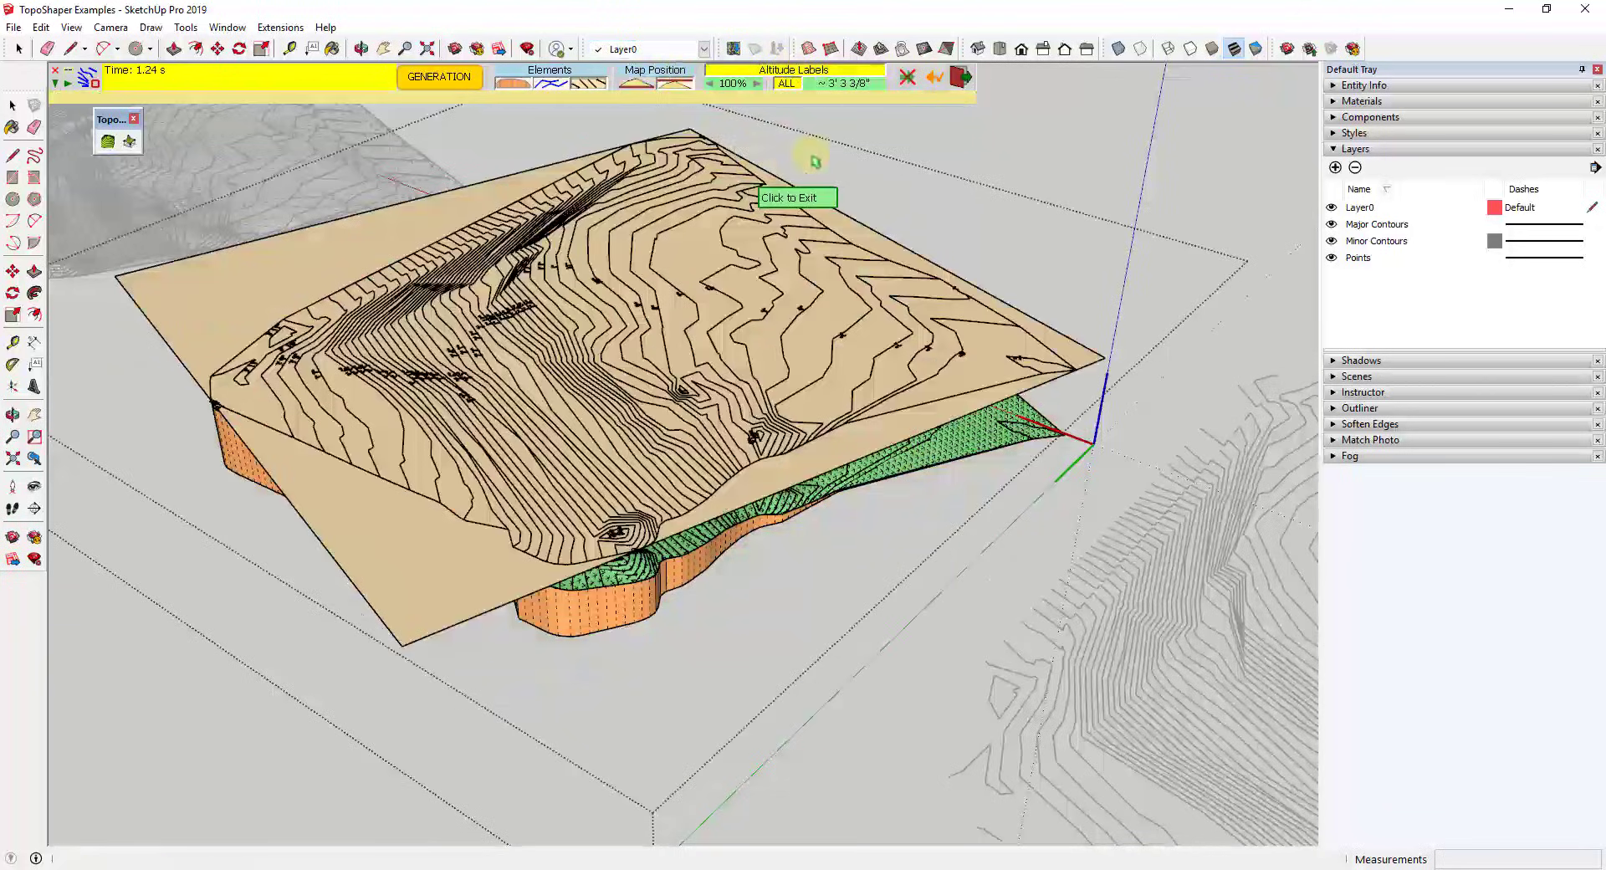
Examine the altitude labels along the contour lines across the 2D map.
{"action": "scroll", "coordinate": [803, 222], "scroll_direction": "up", "scroll_amount": 8}
{"action": "scroll", "coordinate": [1021, 645], "scroll_direction": "down", "scroll_amount": 3}
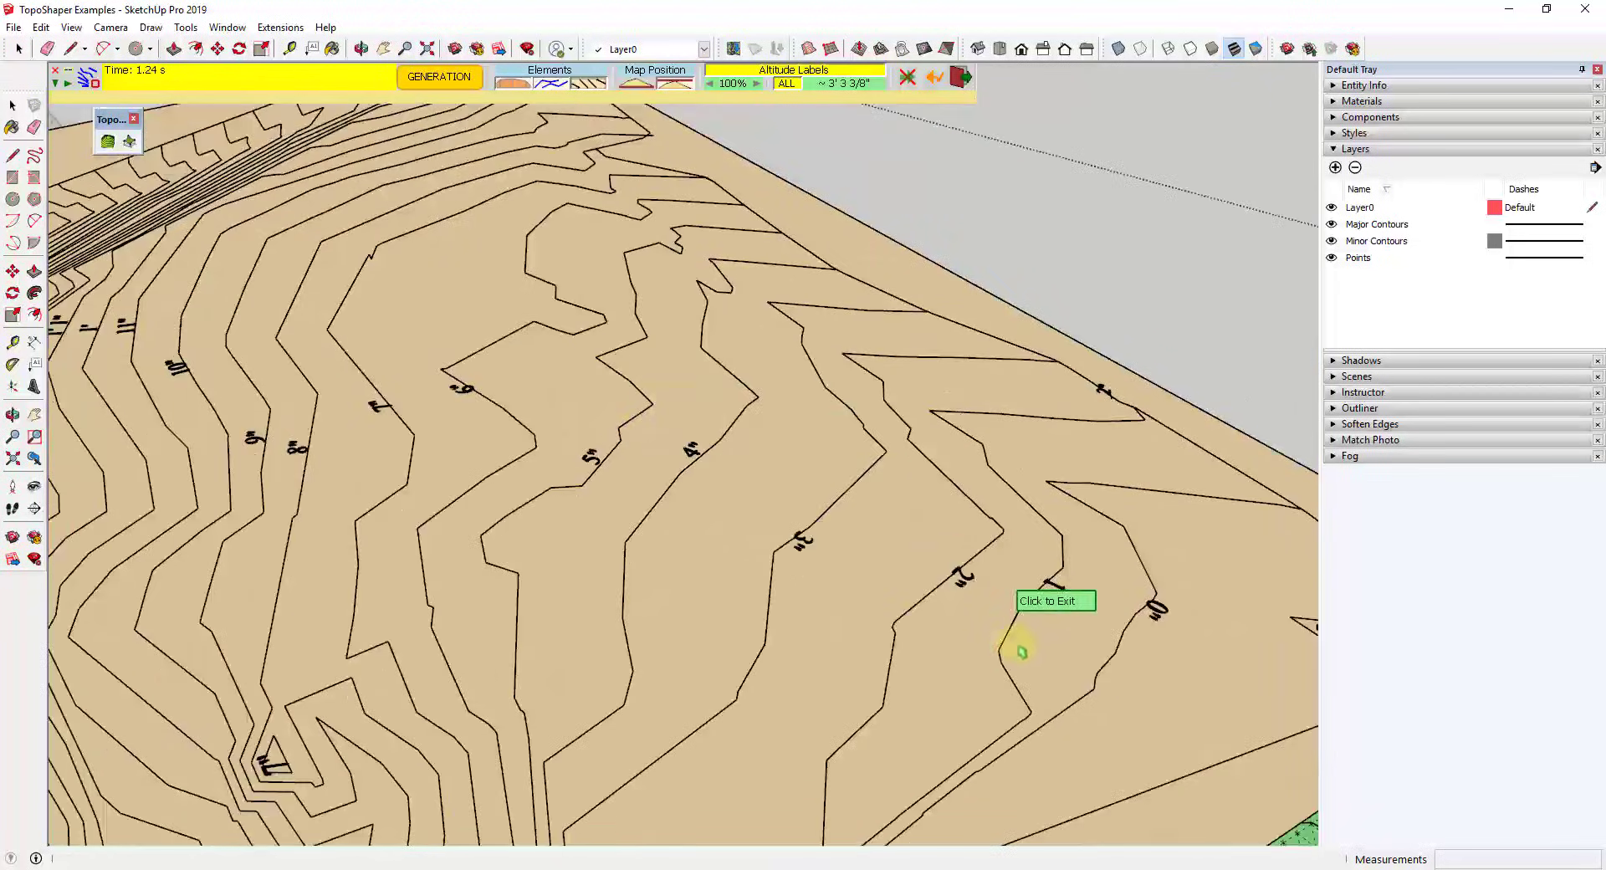
{"action": "scroll", "coordinate": [1061, 574], "scroll_direction": "up", "scroll_amount": 2}
{"action": "scroll", "coordinate": [734, 505], "scroll_direction": "down", "scroll_amount": 3}
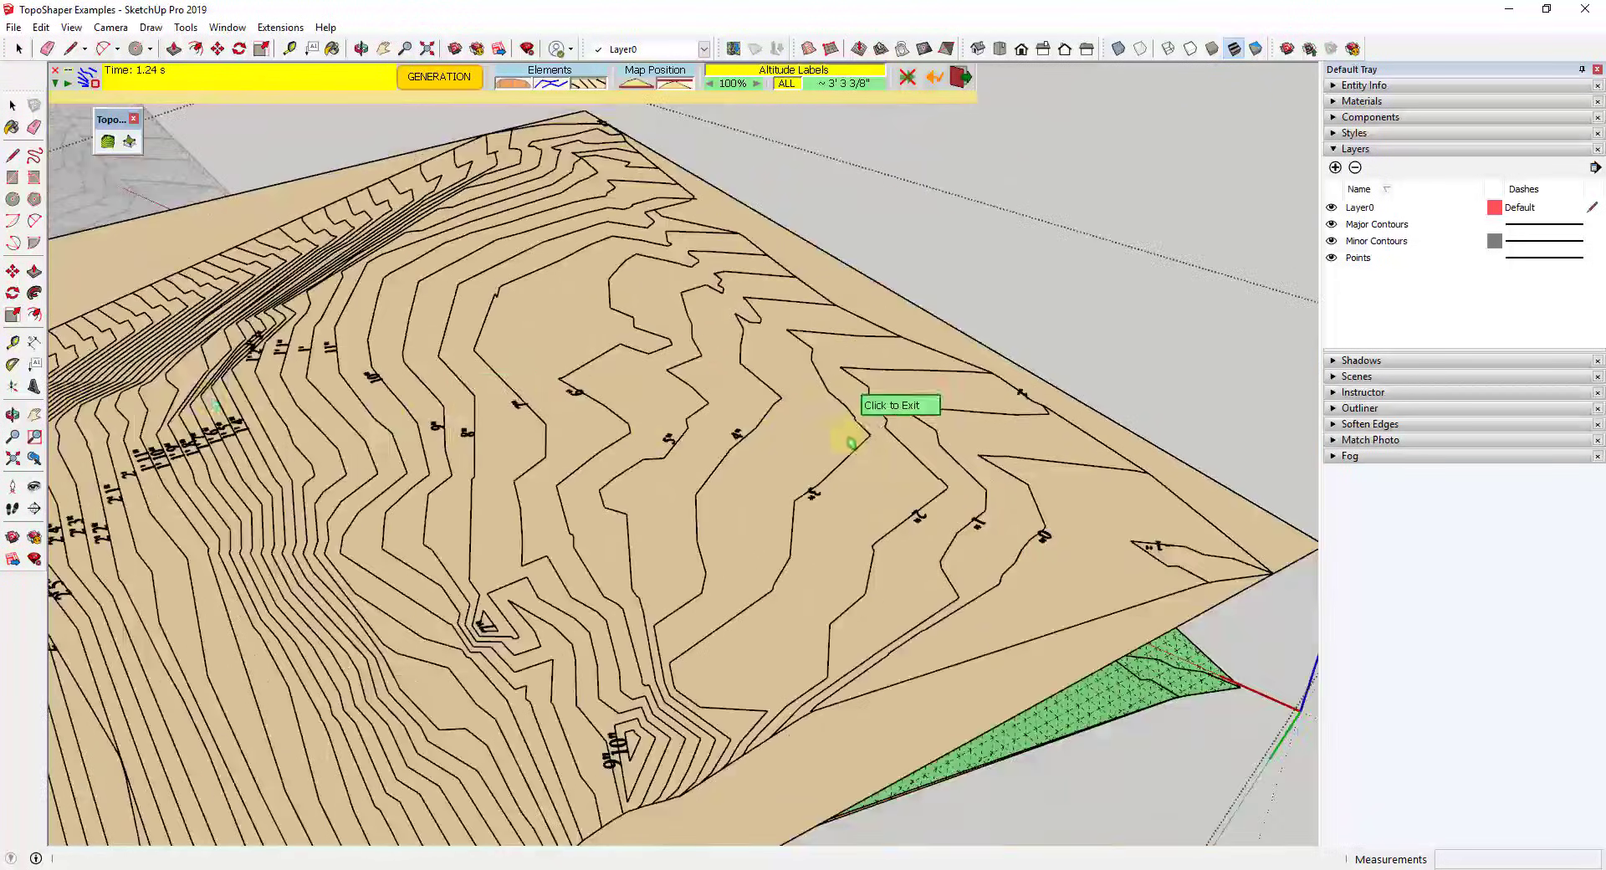
{"action": "middle_click_drag", "start_coordinate": [850, 433], "coordinate": [664, 322]}
{"action": "scroll", "coordinate": [276, 567], "scroll_direction": "up", "scroll_amount": 5}
{"action": "scroll", "coordinate": [301, 535], "scroll_direction": "down", "scroll_amount": 5}
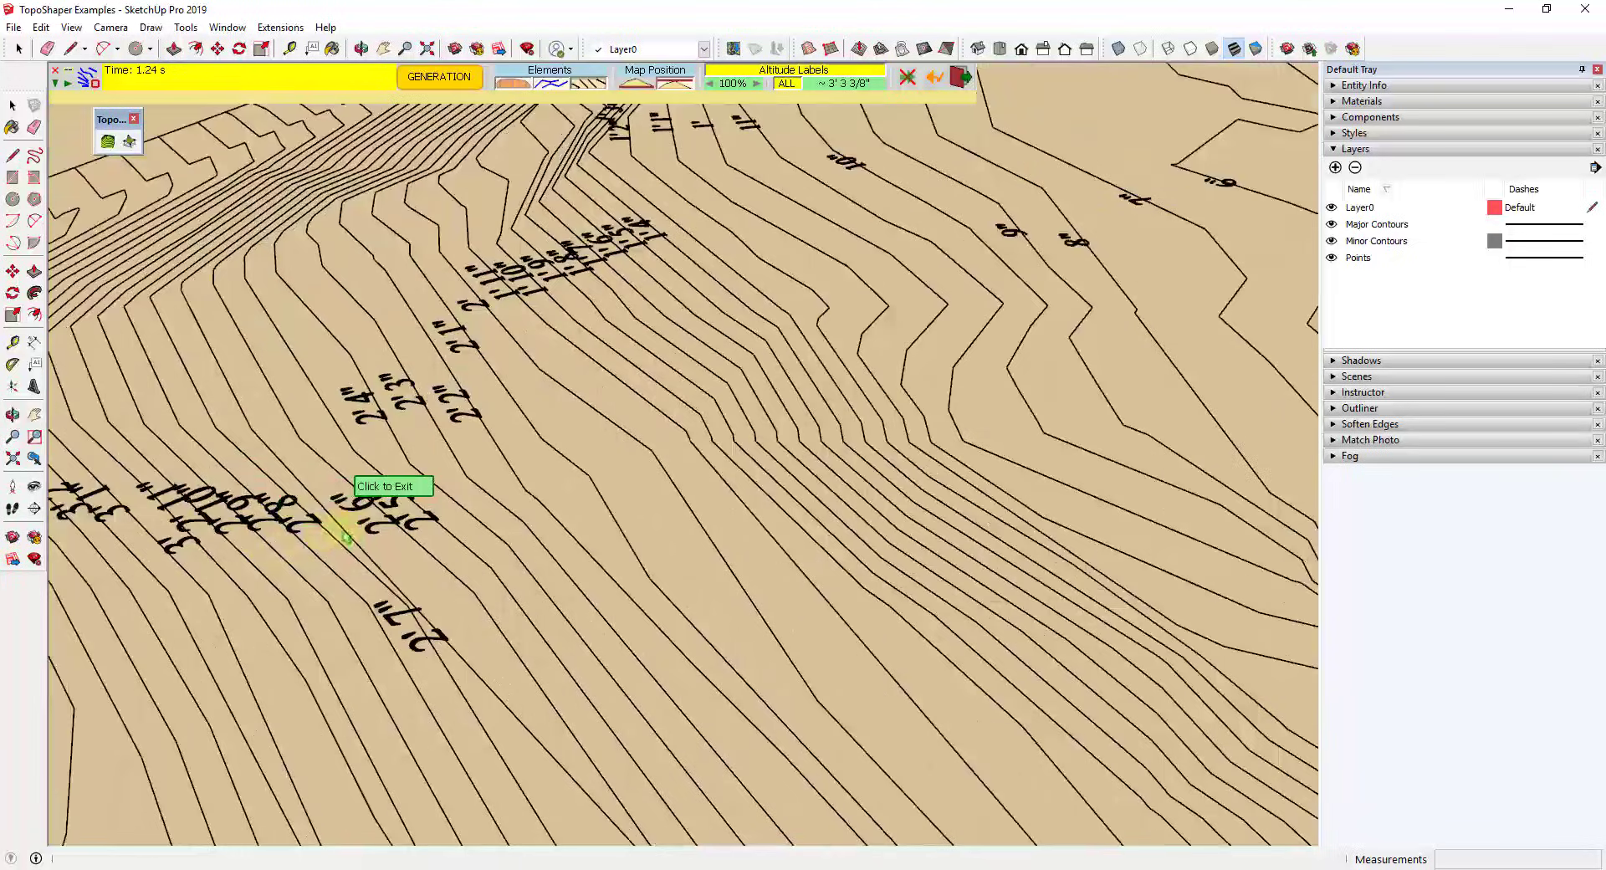
{"action": "scroll", "coordinate": [276, 536], "scroll_direction": "down", "scroll_amount": 3}
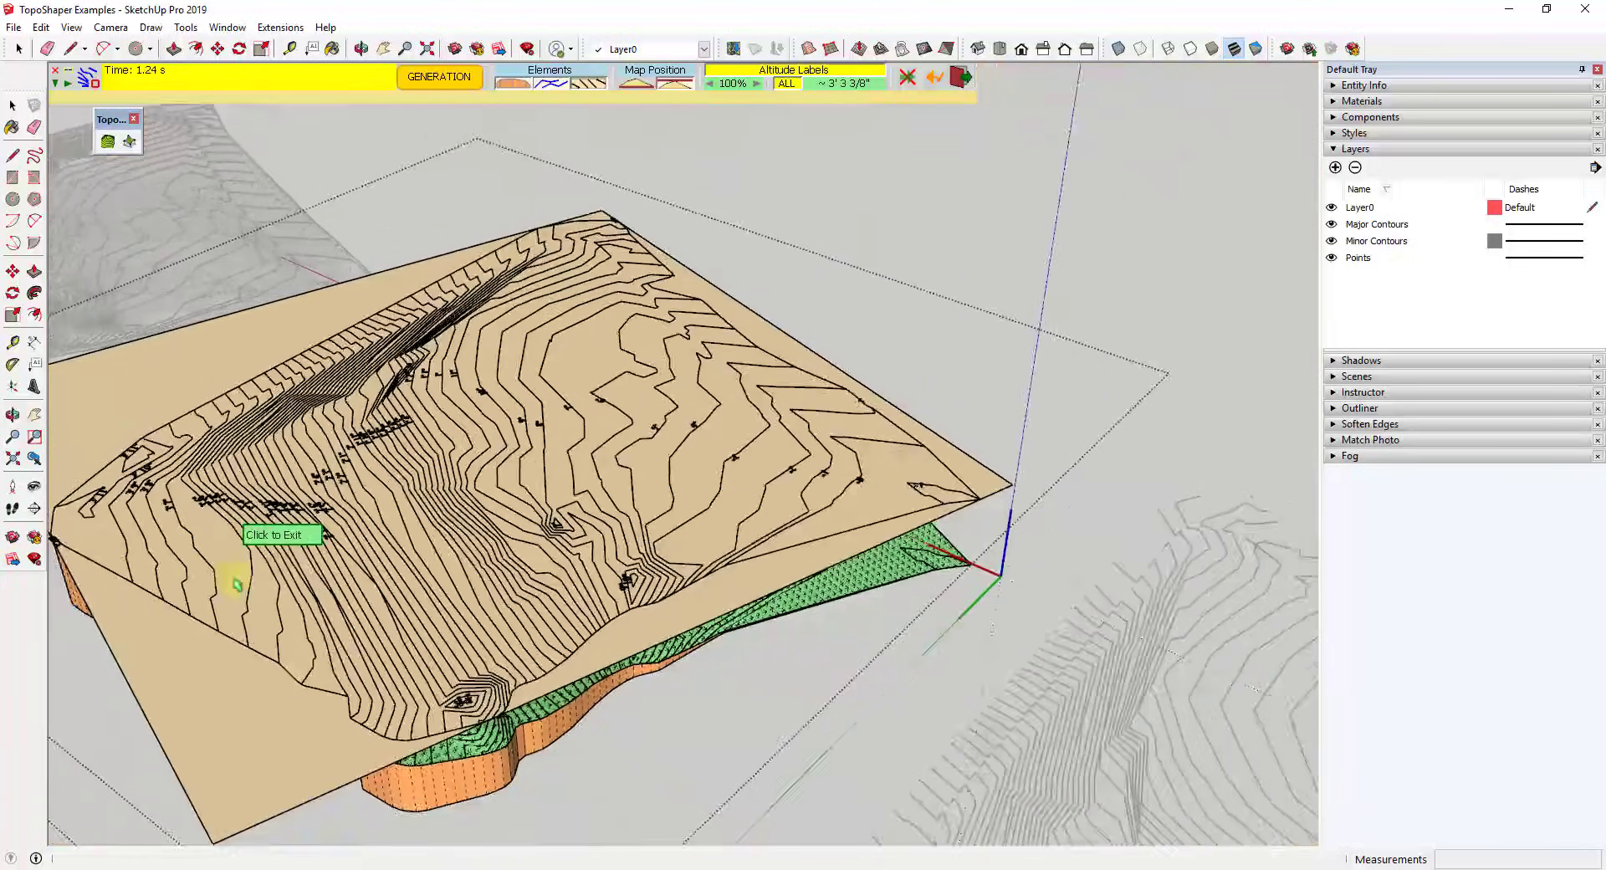
{"action": "scroll", "coordinate": [192, 548], "scroll_direction": "up", "scroll_amount": 2}
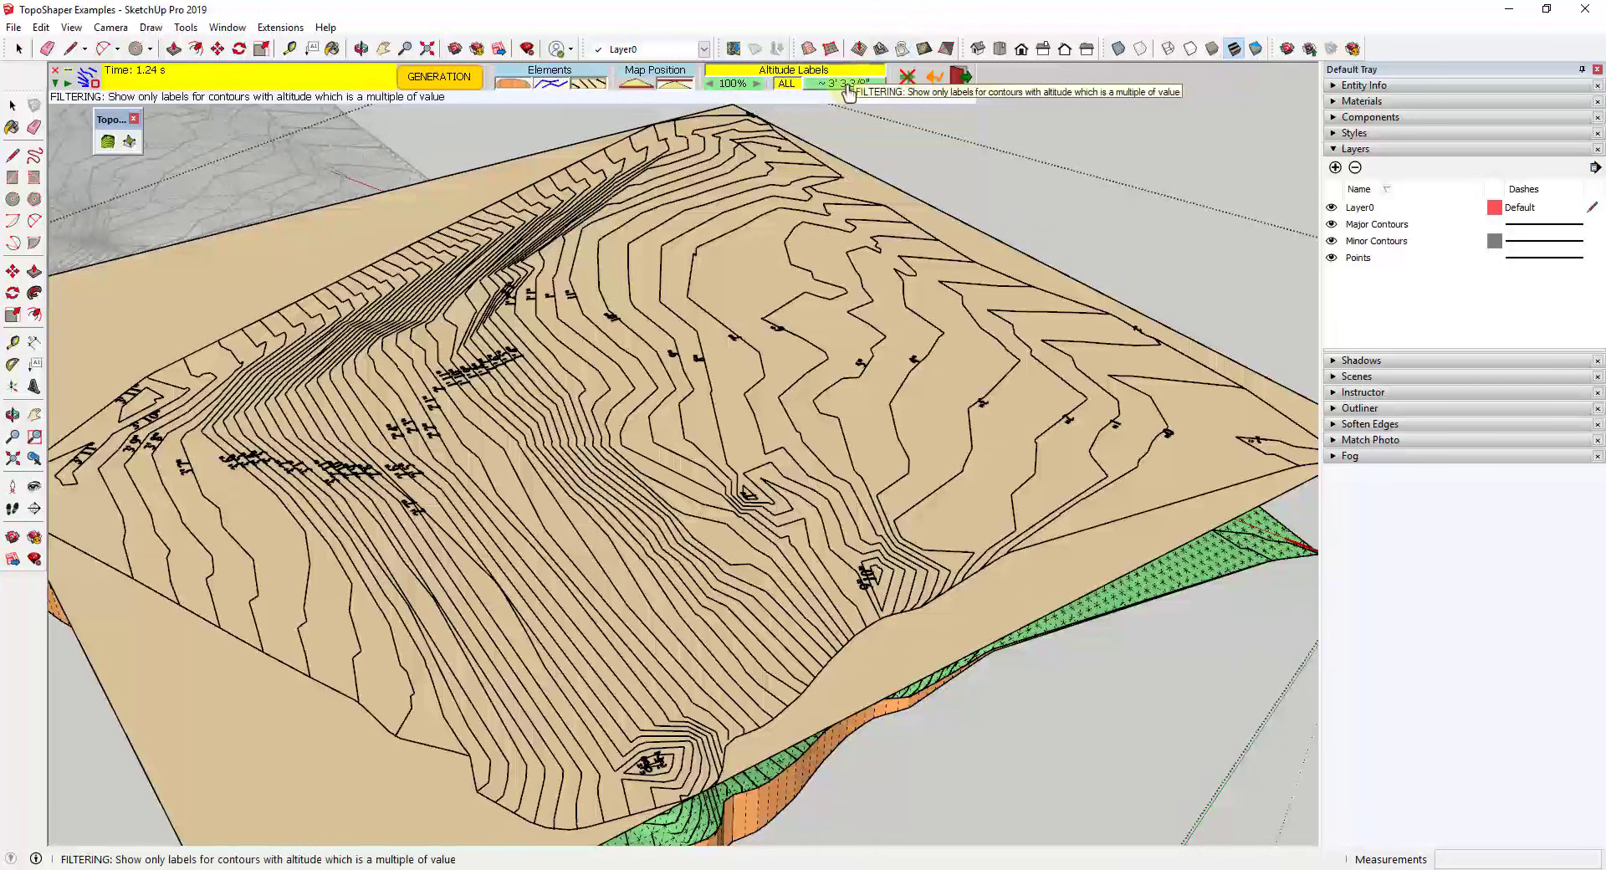
Filter the altitude labels to show only contours at multiples of 6".
{"action": "left_click", "coordinate": [787, 84]}
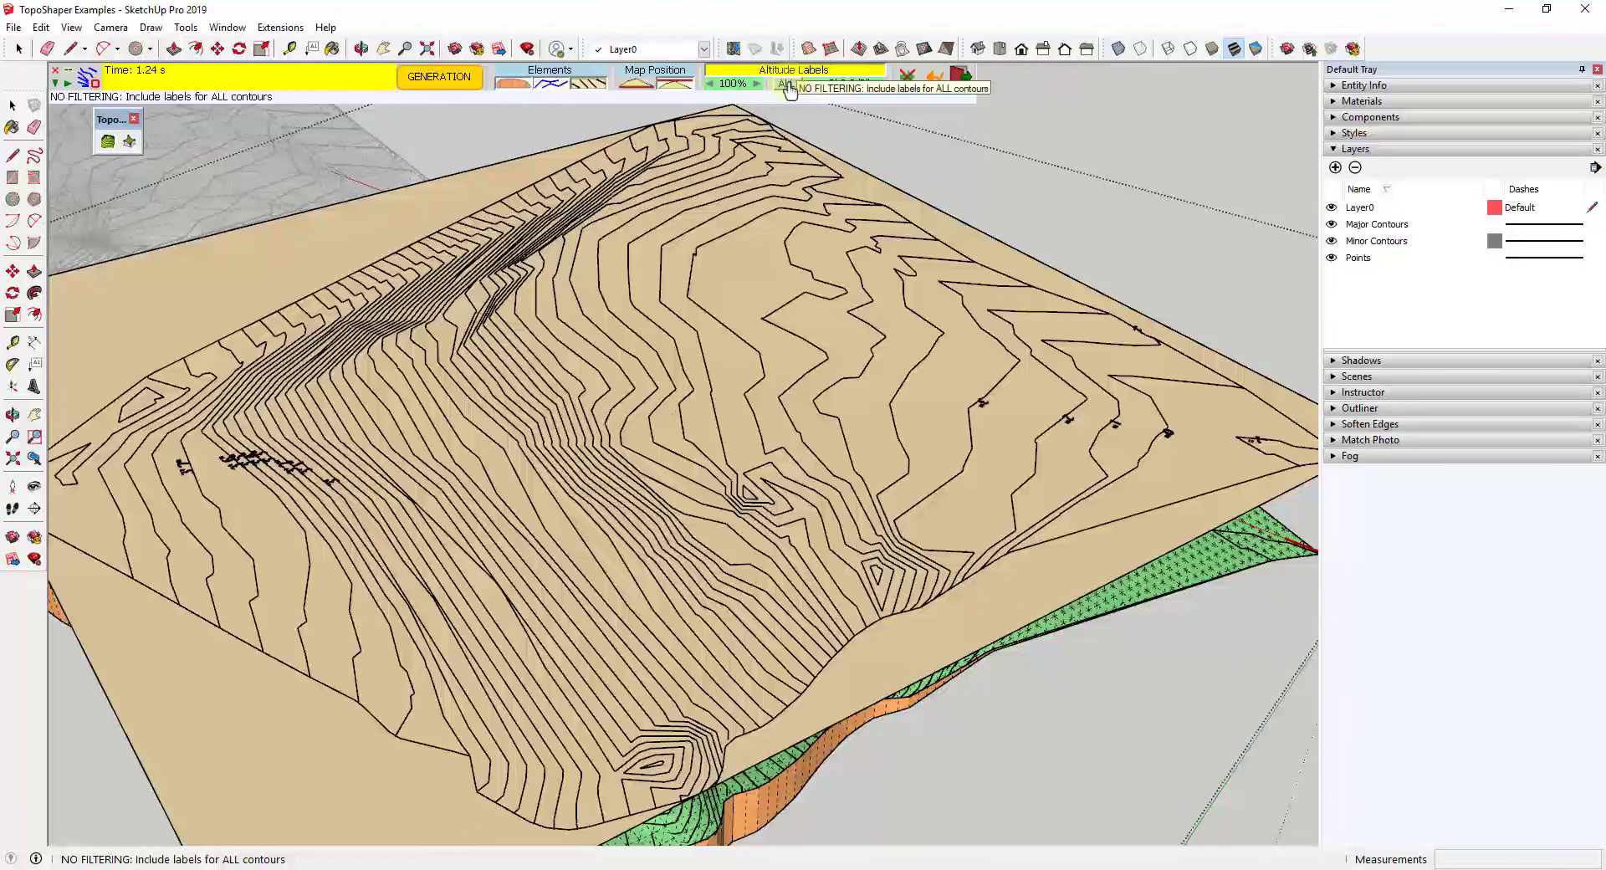
{"action": "left_click", "coordinate": [840, 89]}
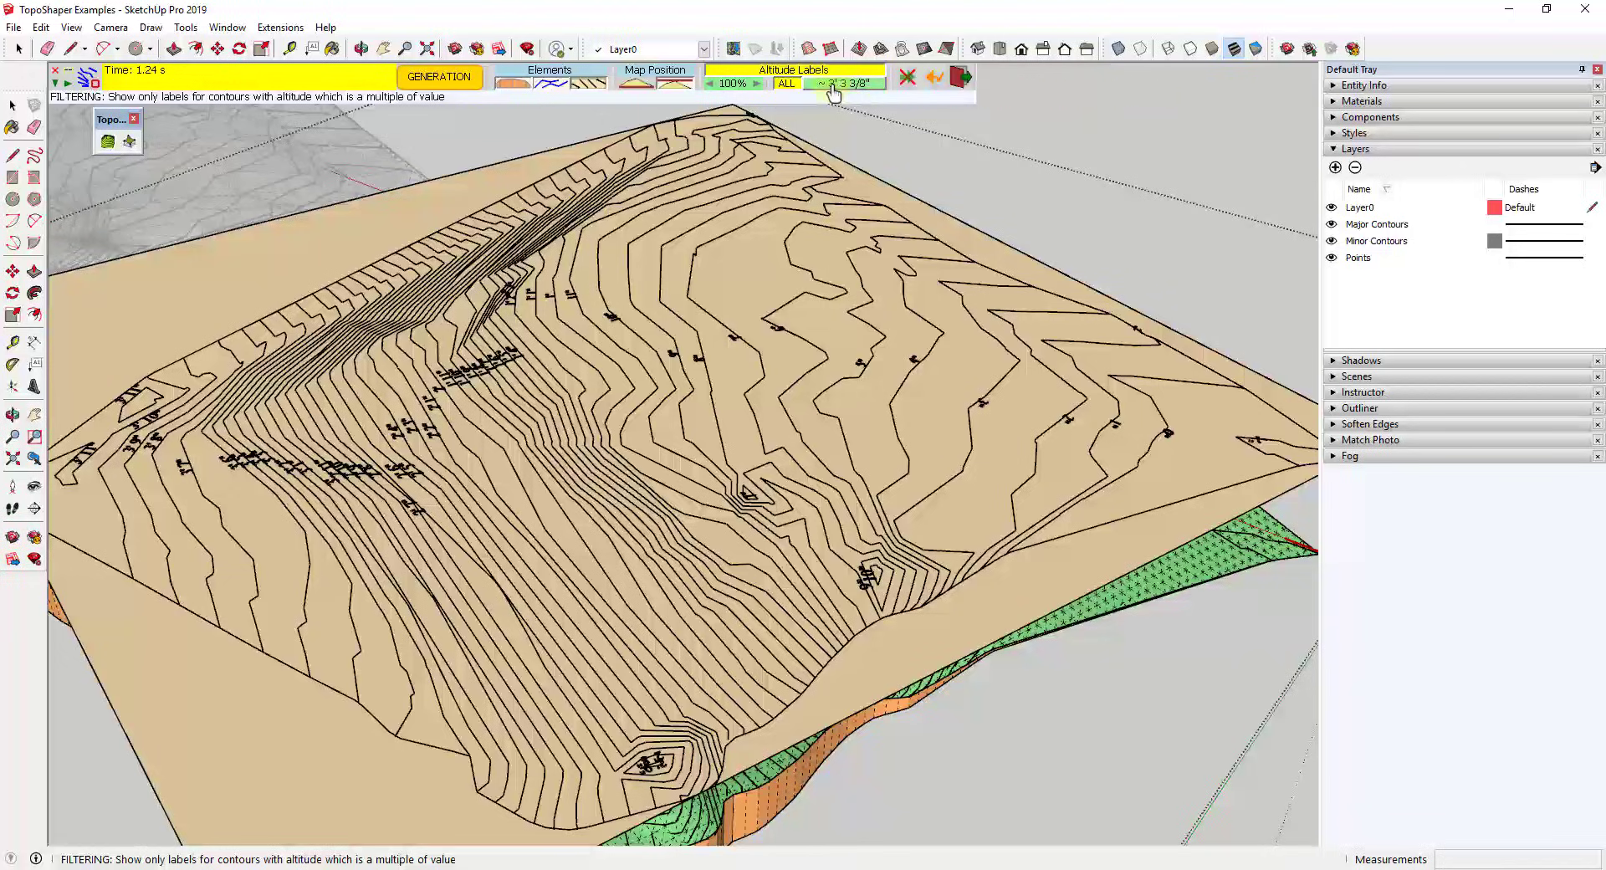
{"action": "left_click", "coordinate": [833, 88]}
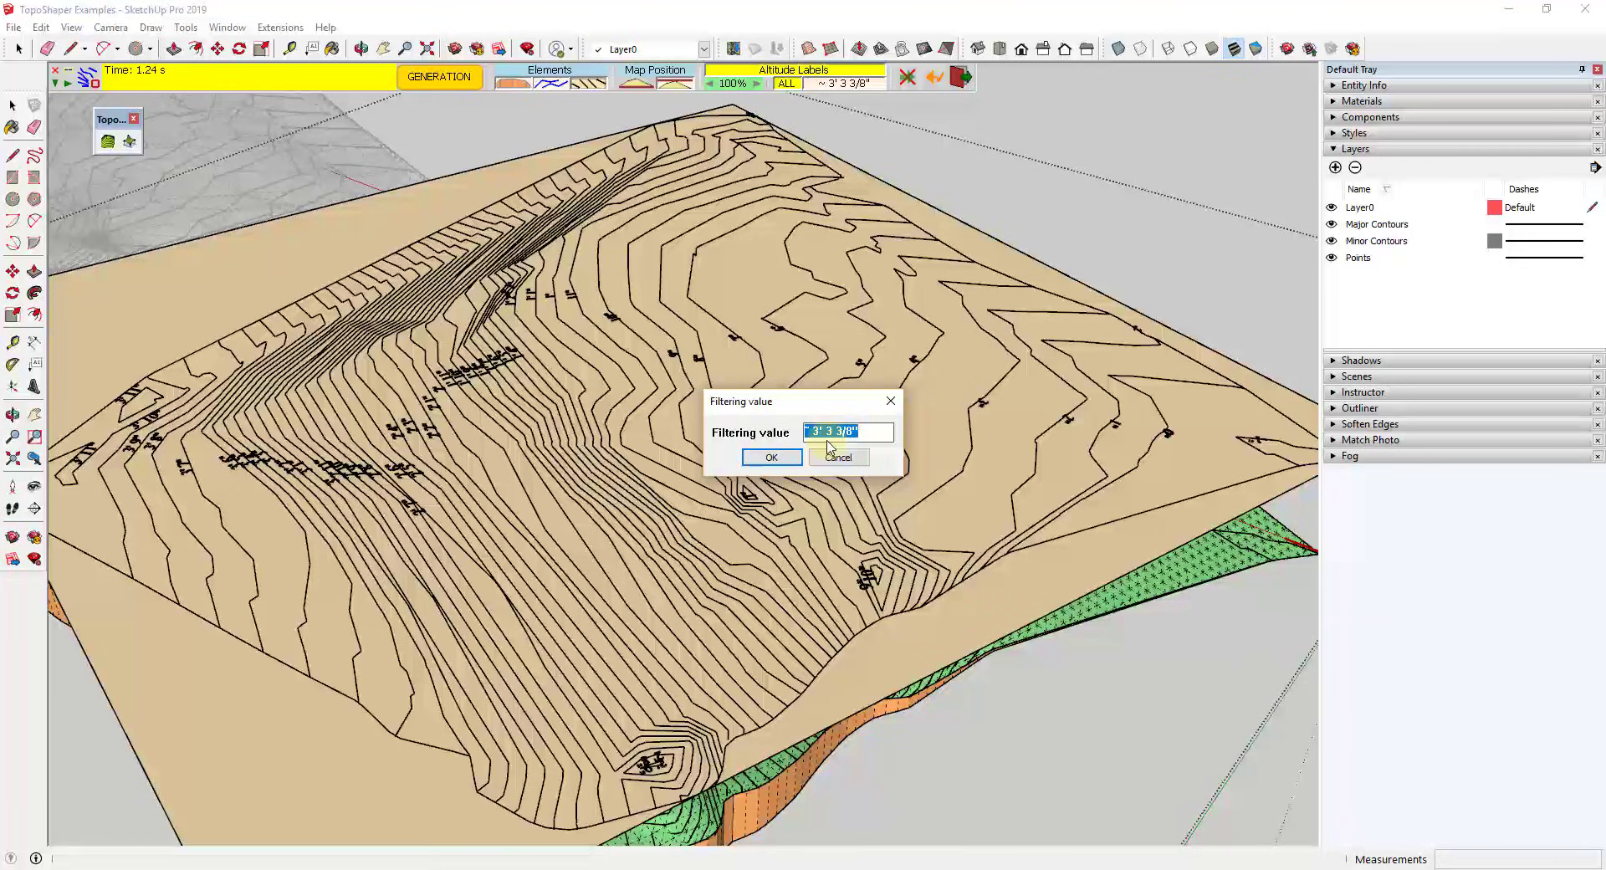
{"action": "type", "text": "6"}
{"action": "key", "text": "Return"}
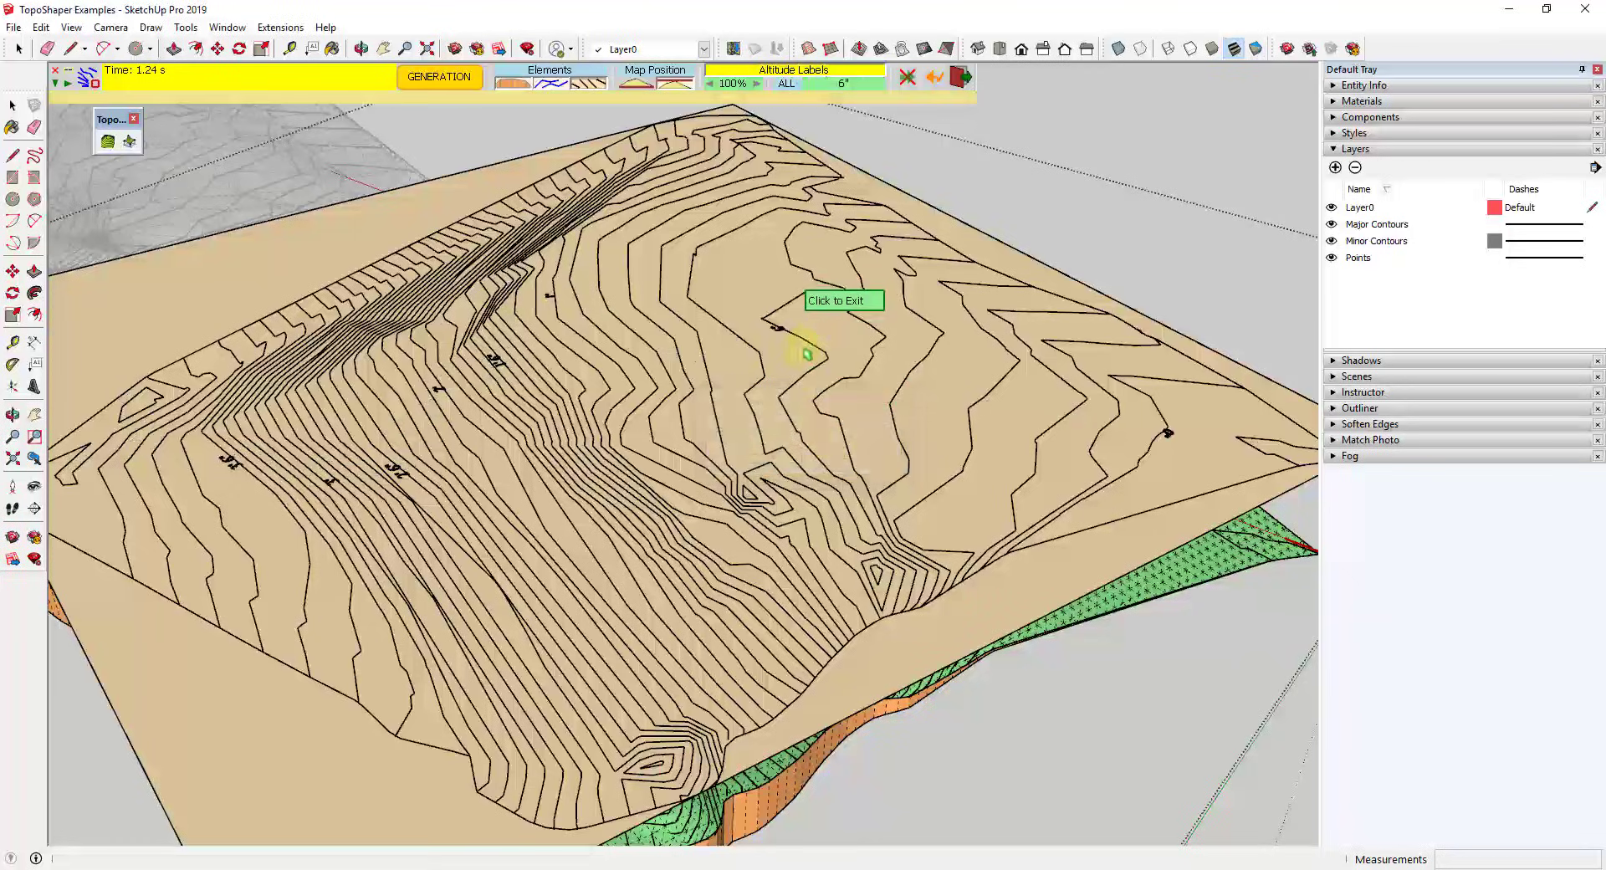
Examine the filtered altitude labels and their spacing across the contour map.
{"action": "scroll", "coordinate": [749, 431], "scroll_direction": "up", "scroll_amount": 8}
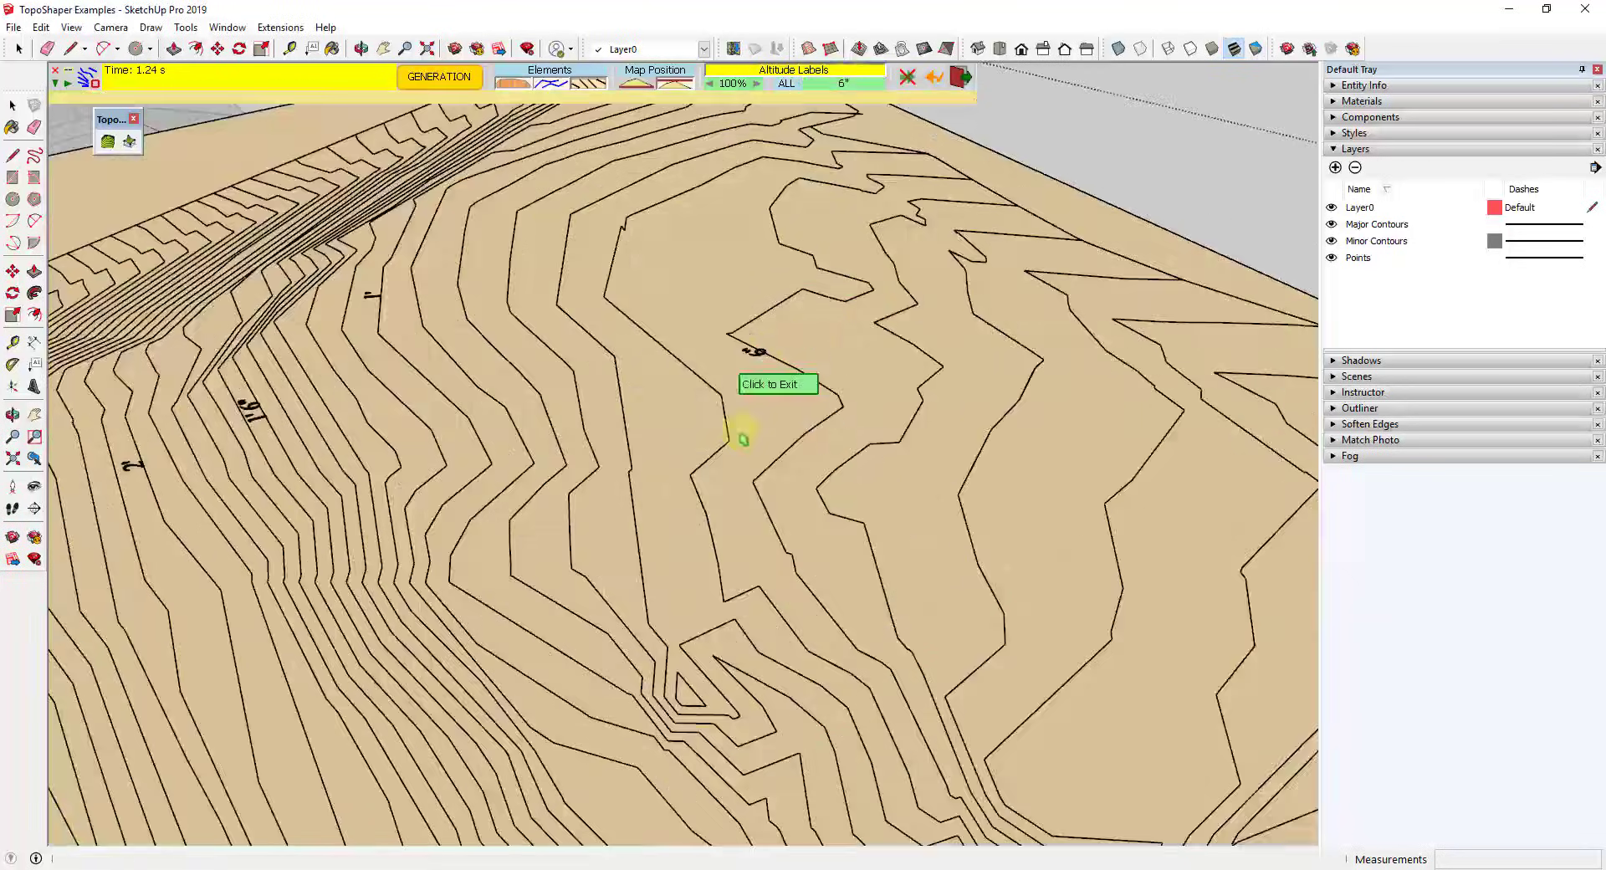
{"action": "scroll", "coordinate": [1238, 364], "scroll_direction": "down", "scroll_amount": 6}
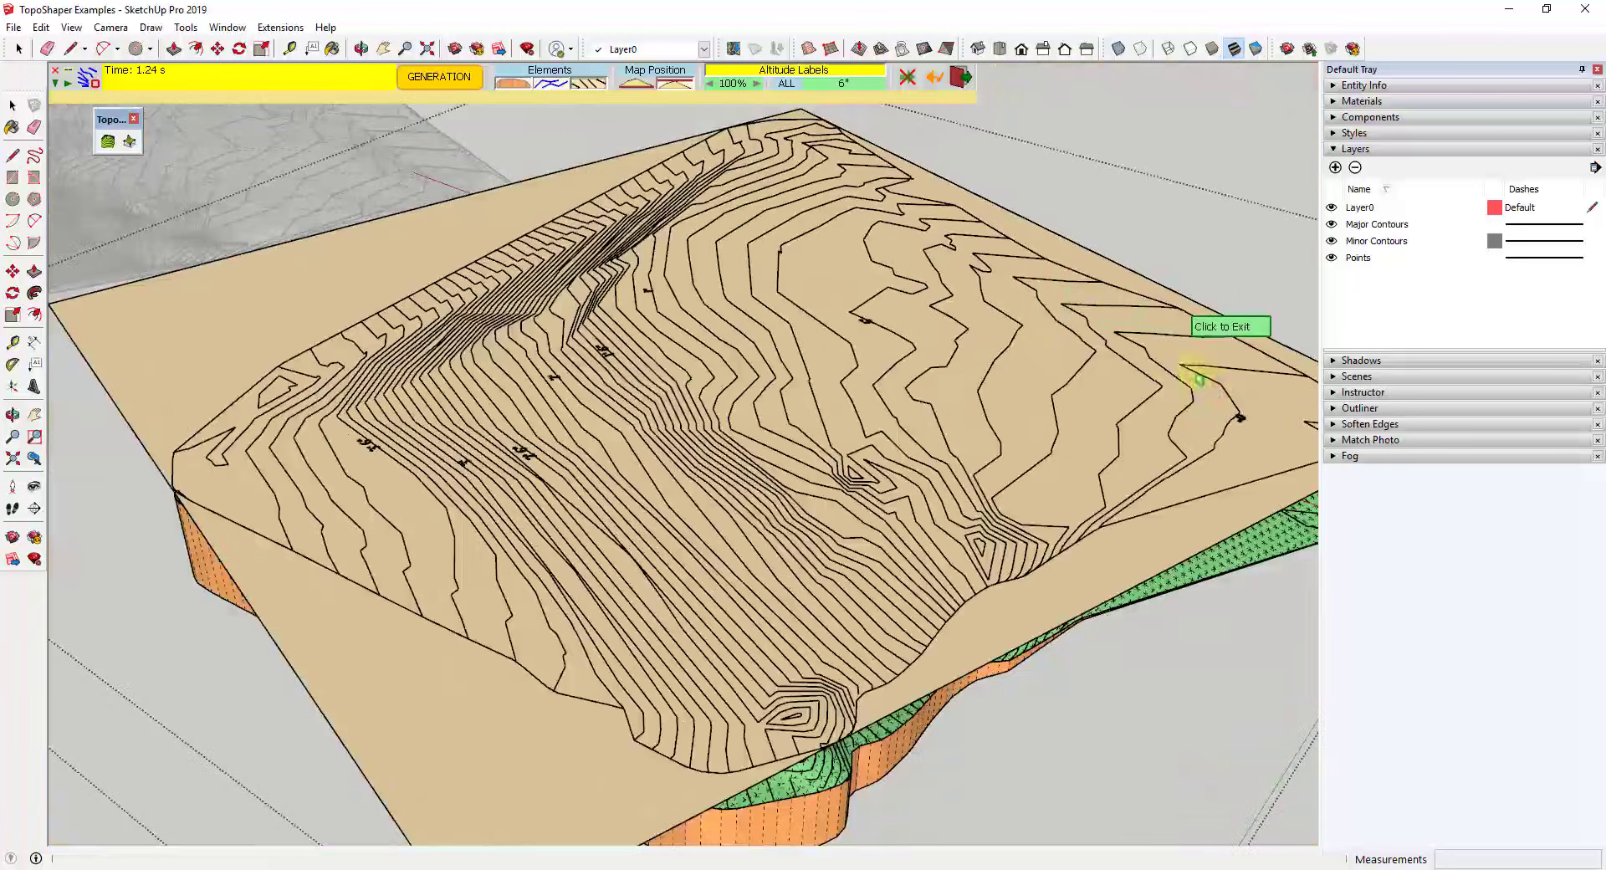
{"action": "scroll", "coordinate": [1043, 423], "scroll_direction": "up", "scroll_amount": 5}
{"action": "scroll", "coordinate": [481, 251], "scroll_direction": "up", "scroll_amount": 7}
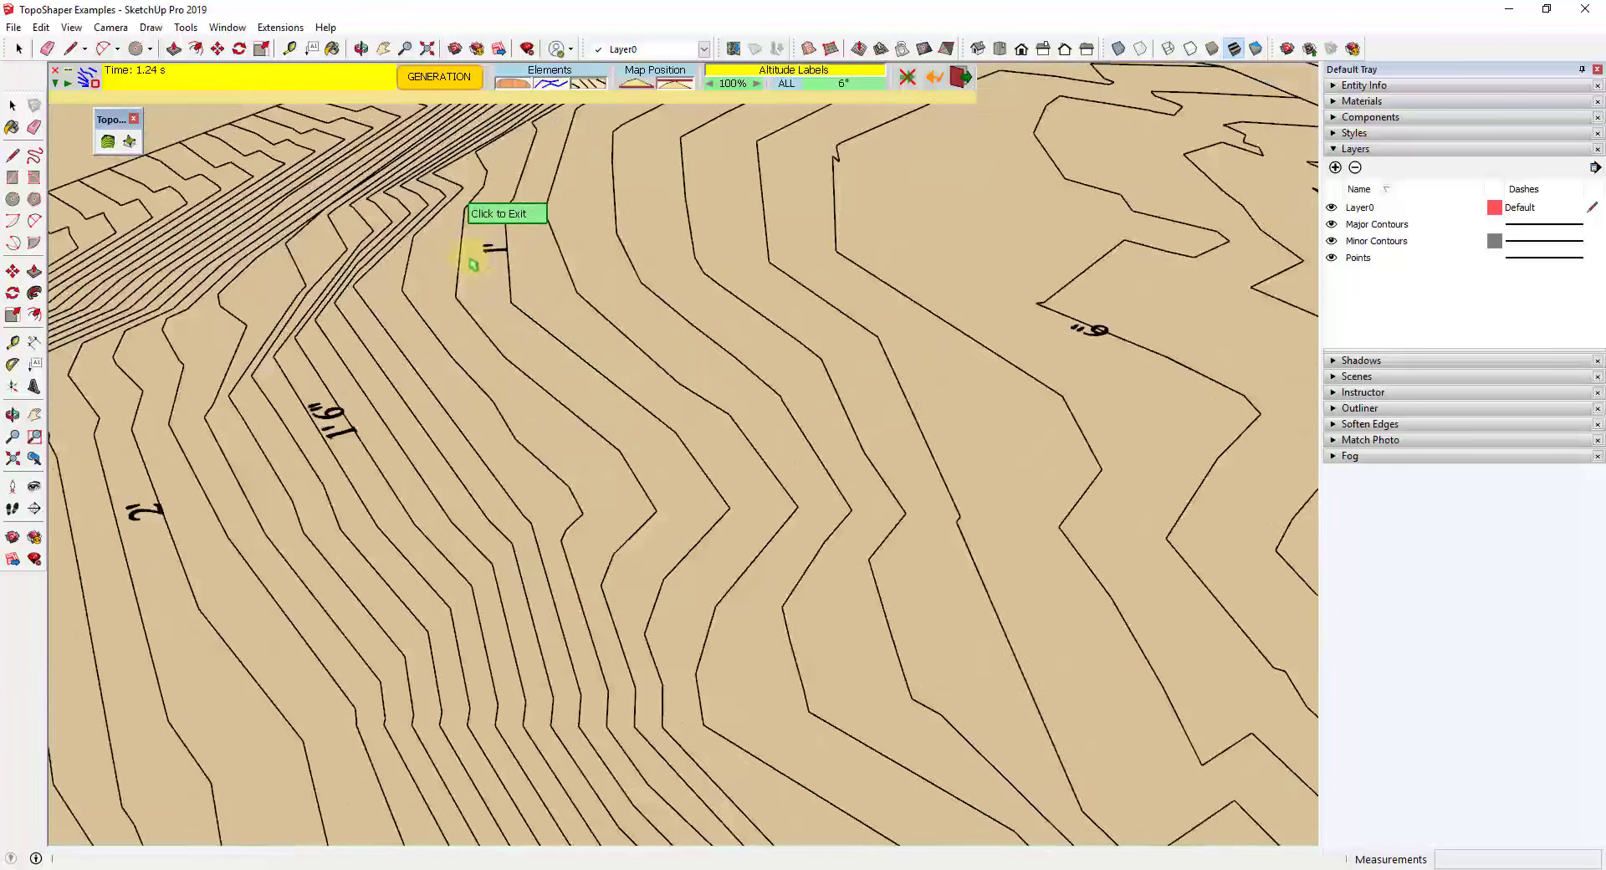
{"action": "scroll", "coordinate": [368, 391], "scroll_direction": "down", "scroll_amount": 4}
{"action": "scroll", "coordinate": [376, 391], "scroll_direction": "up", "scroll_amount": 3}
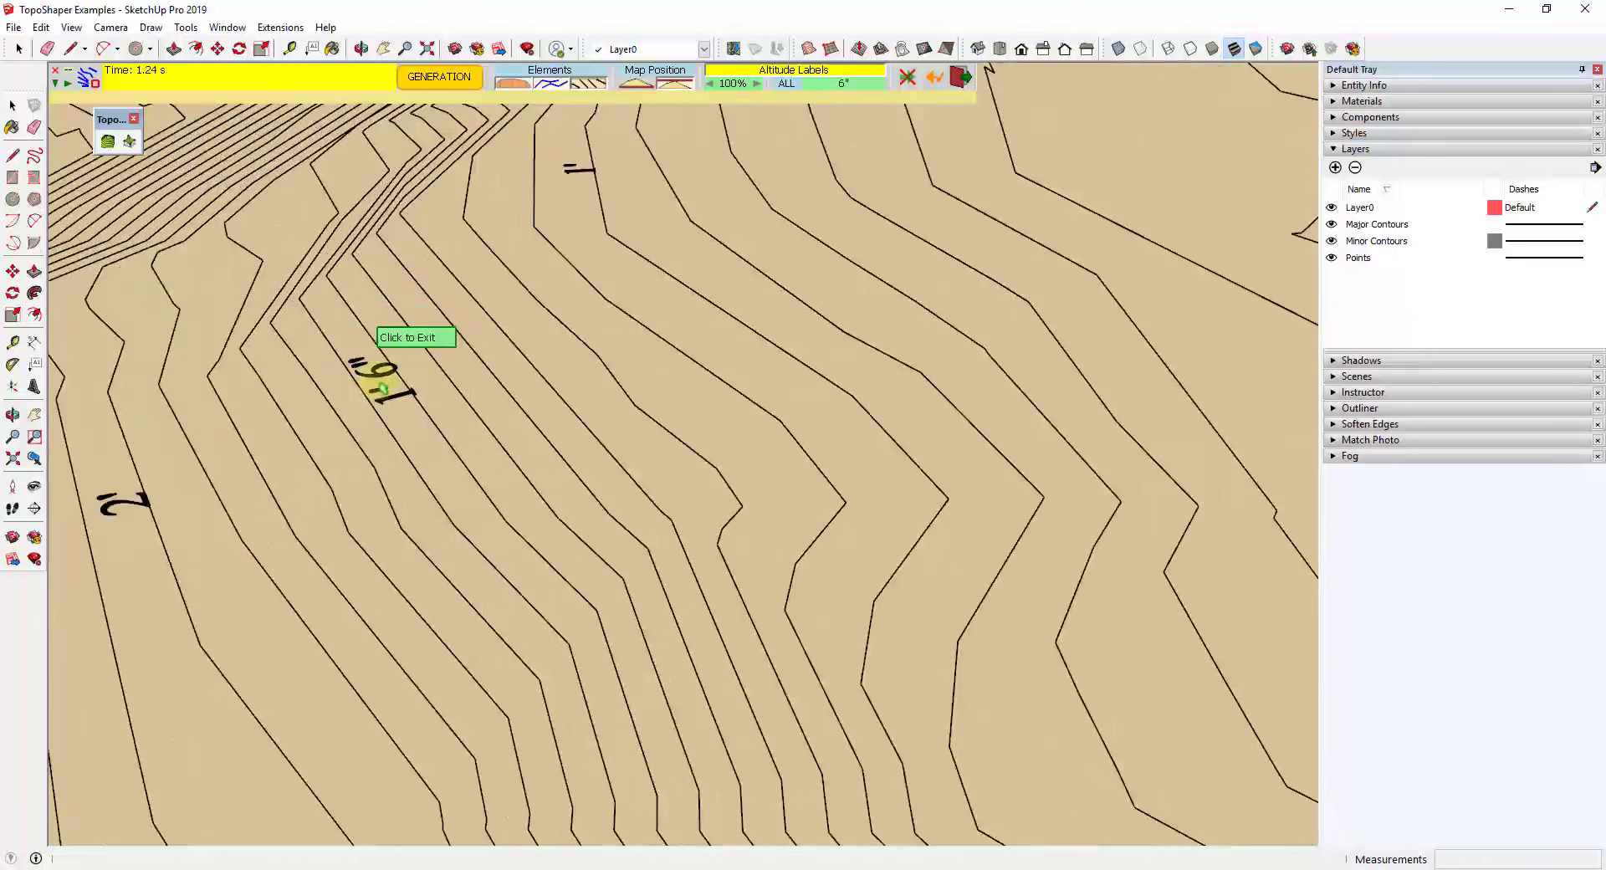
{"action": "scroll", "coordinate": [384, 373], "scroll_direction": "down", "scroll_amount": 3}
{"action": "middle_click_drag", "start_coordinate": [384, 373], "coordinate": [751, 295]}
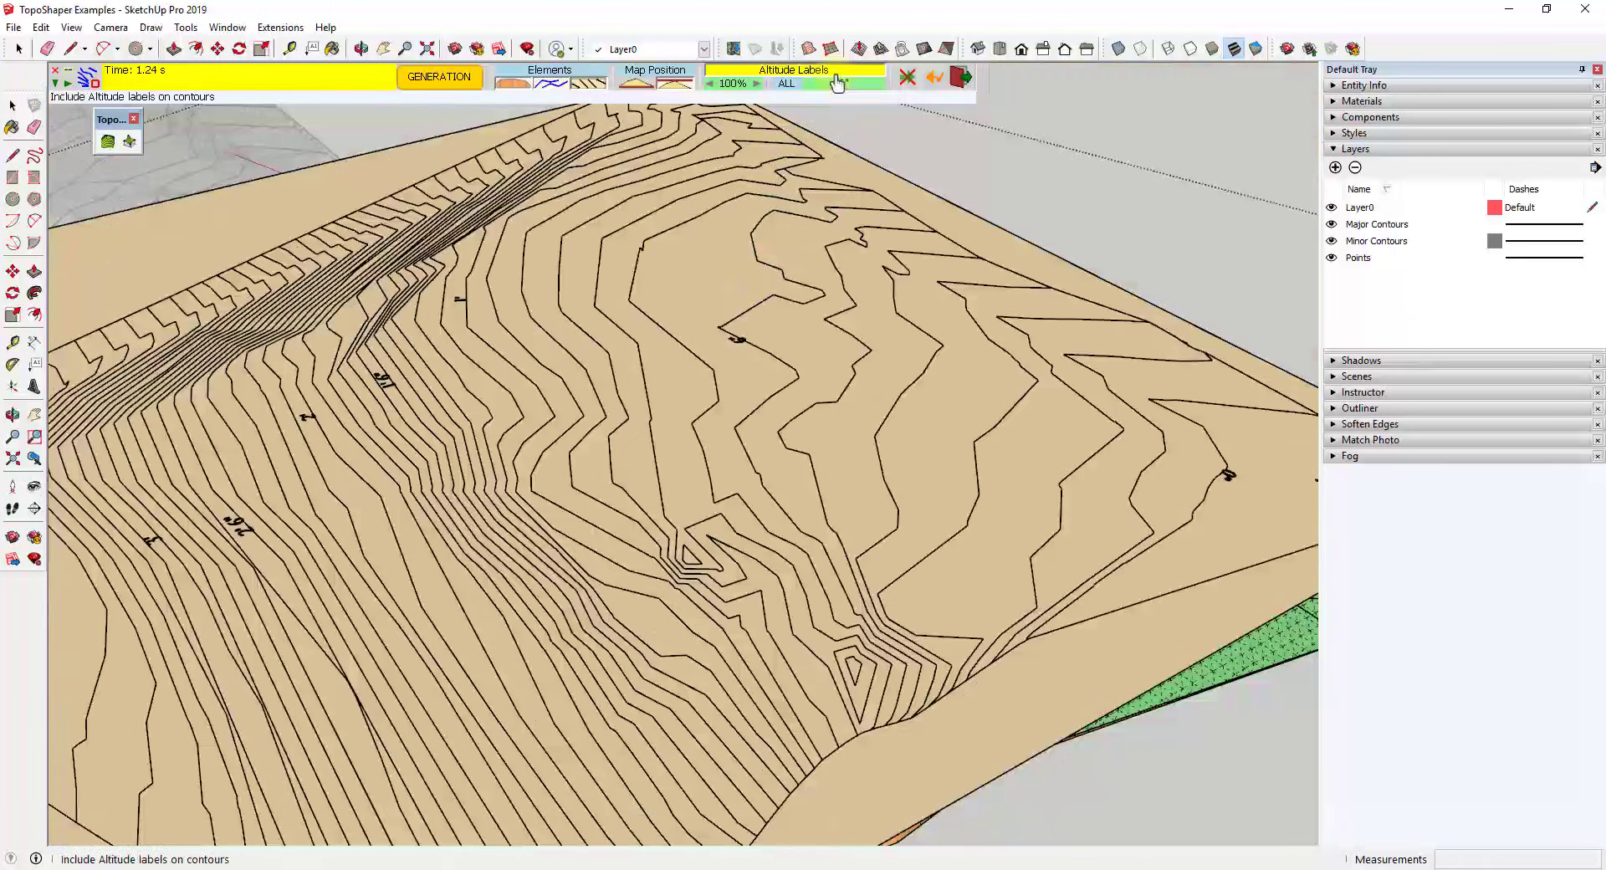
Restore altitude labels for all contours and place the 2D contour map at the bottom of the terrain.
{"action": "scroll", "coordinate": [889, 255], "scroll_direction": "down", "scroll_amount": 5}
{"action": "scroll", "coordinate": [803, 150], "scroll_direction": "up", "scroll_amount": 3}
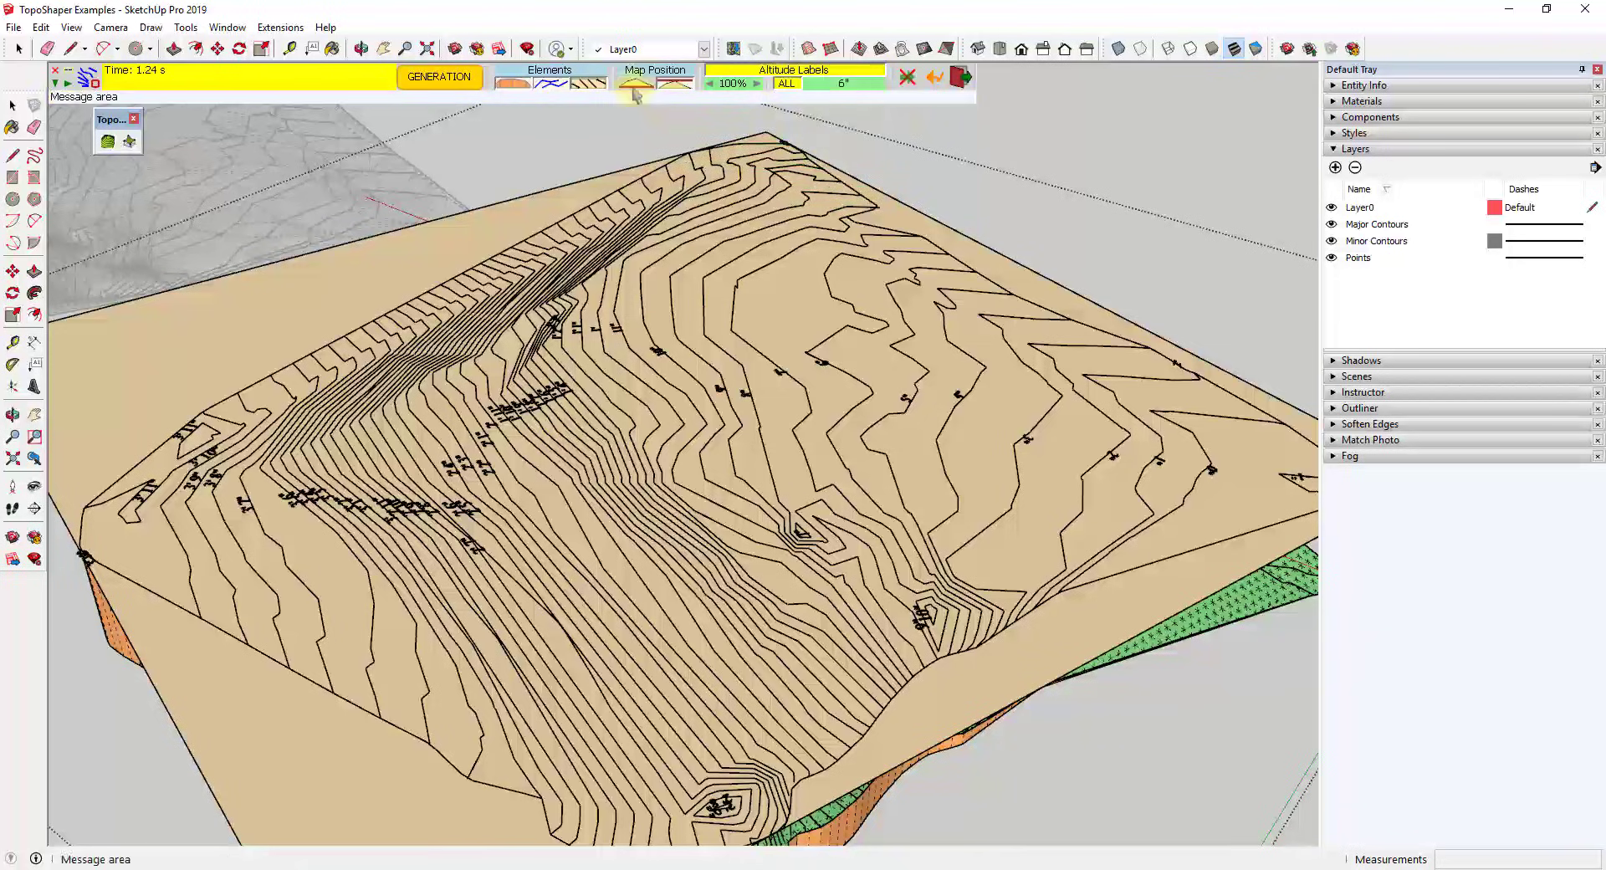
{"action": "key", "text": "Return"}
{"action": "scroll", "coordinate": [755, 176], "scroll_direction": "down", "scroll_amount": 3}
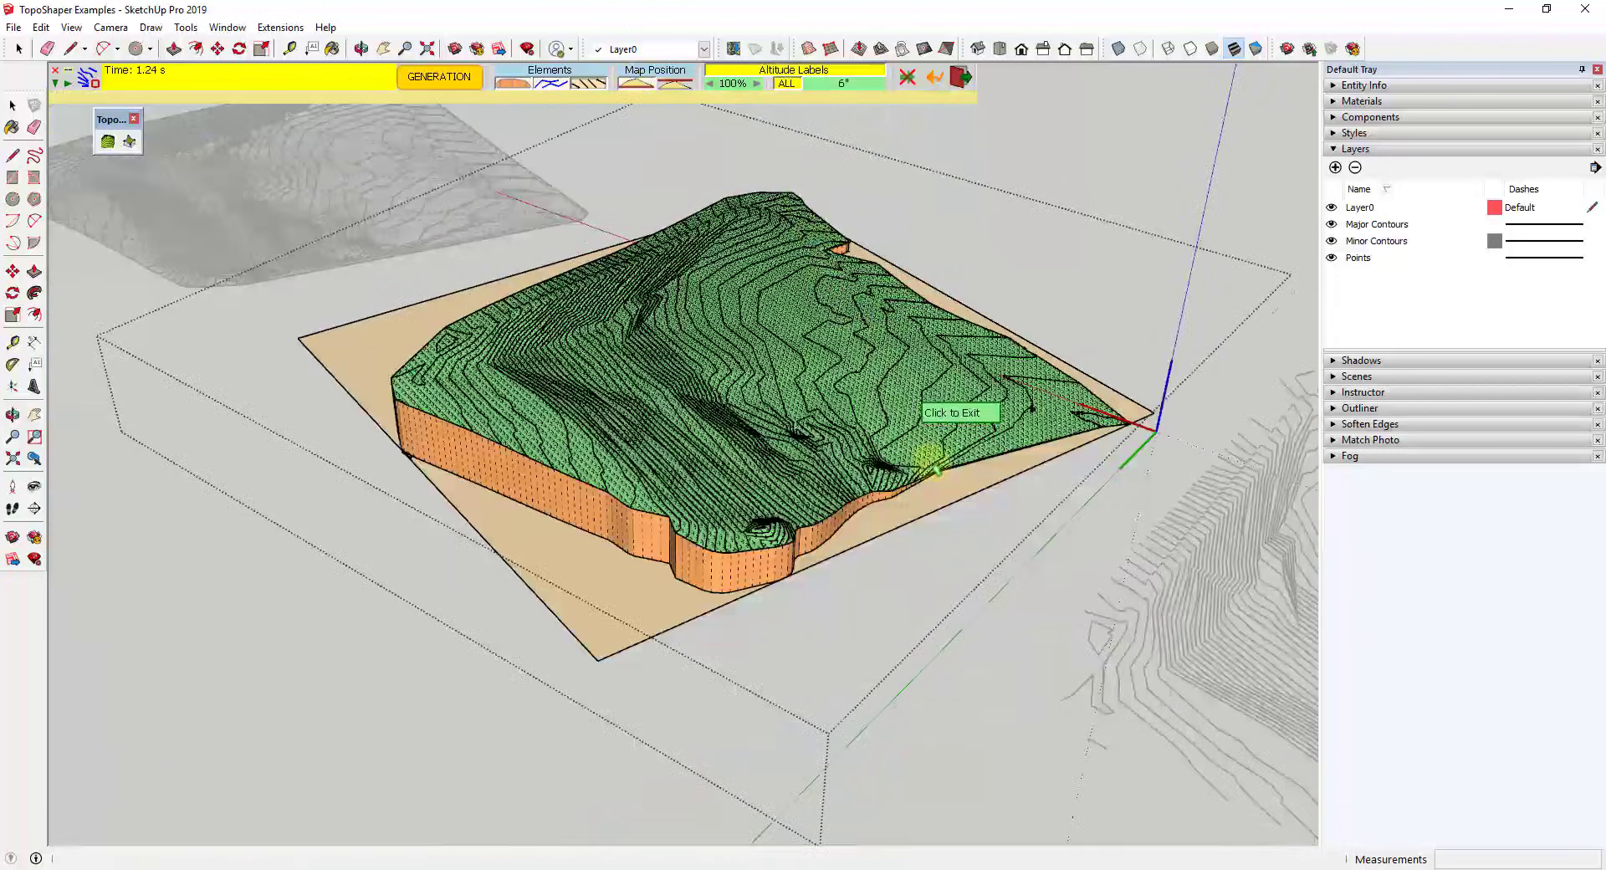
{"action": "scroll", "coordinate": [925, 437], "scroll_direction": "up", "scroll_amount": 2}
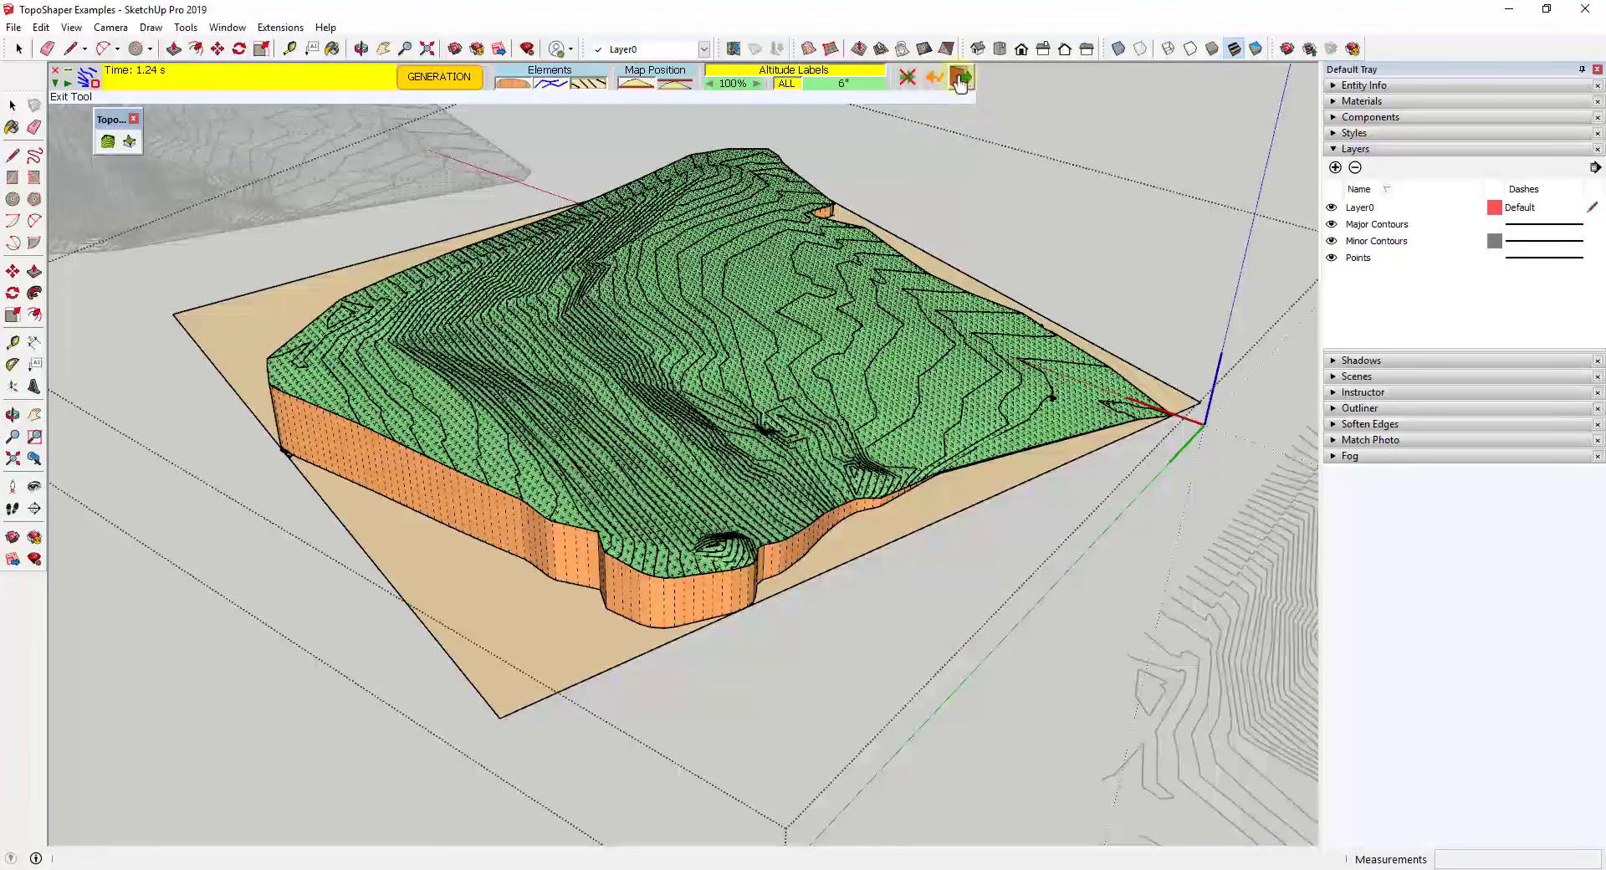
Exit TopoShaper and select the generated terrain group.
{"action": "left_click", "coordinate": [960, 80]}
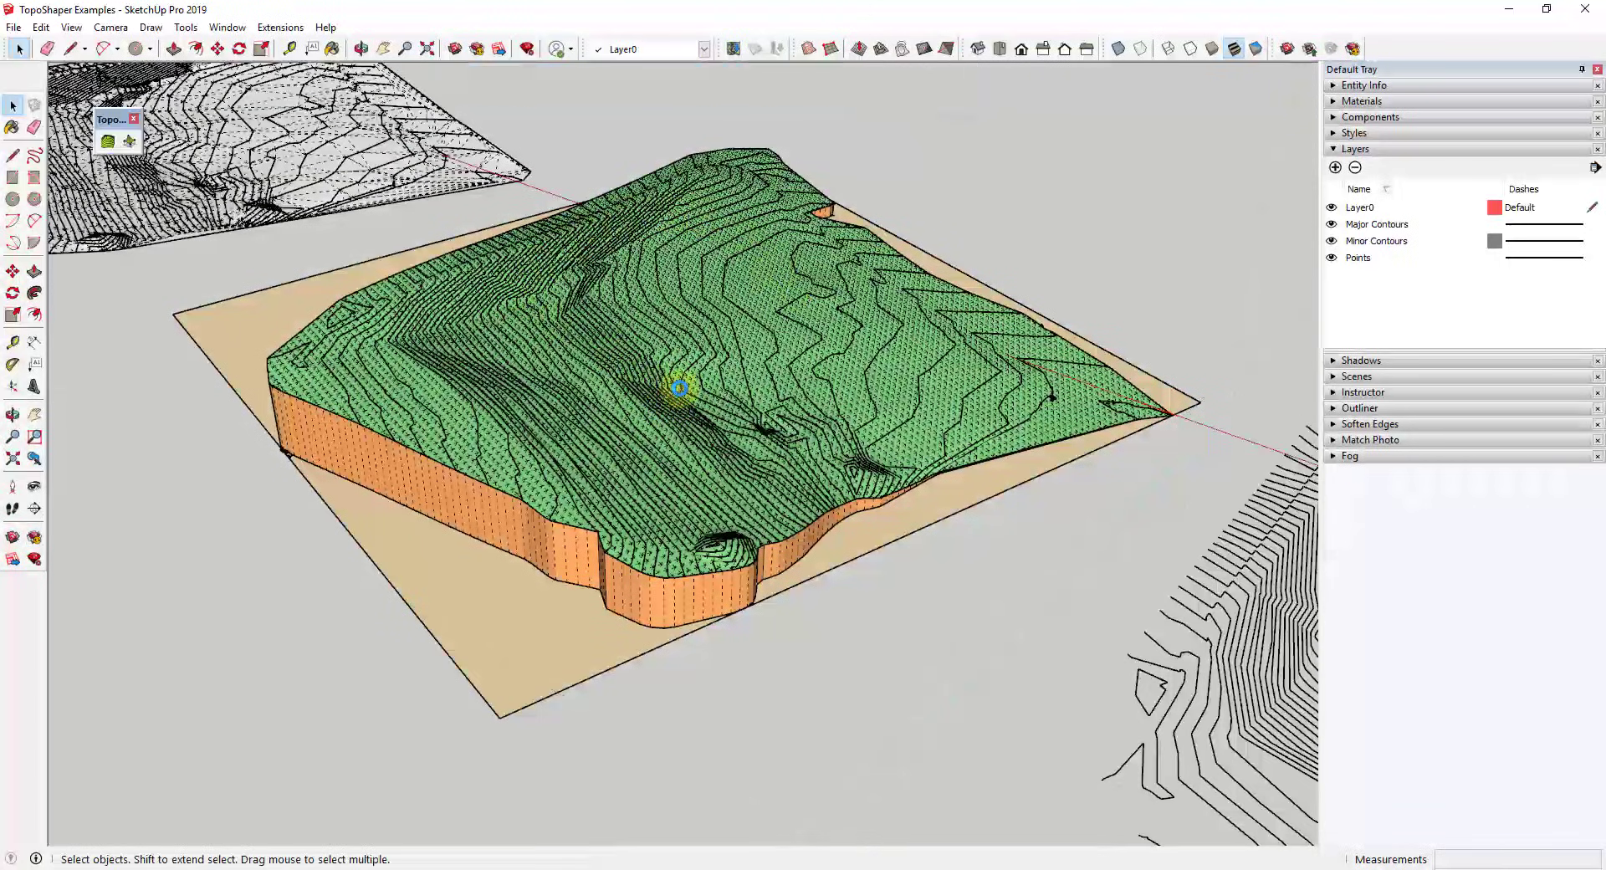
{"action": "left_click", "coordinate": [676, 378]}
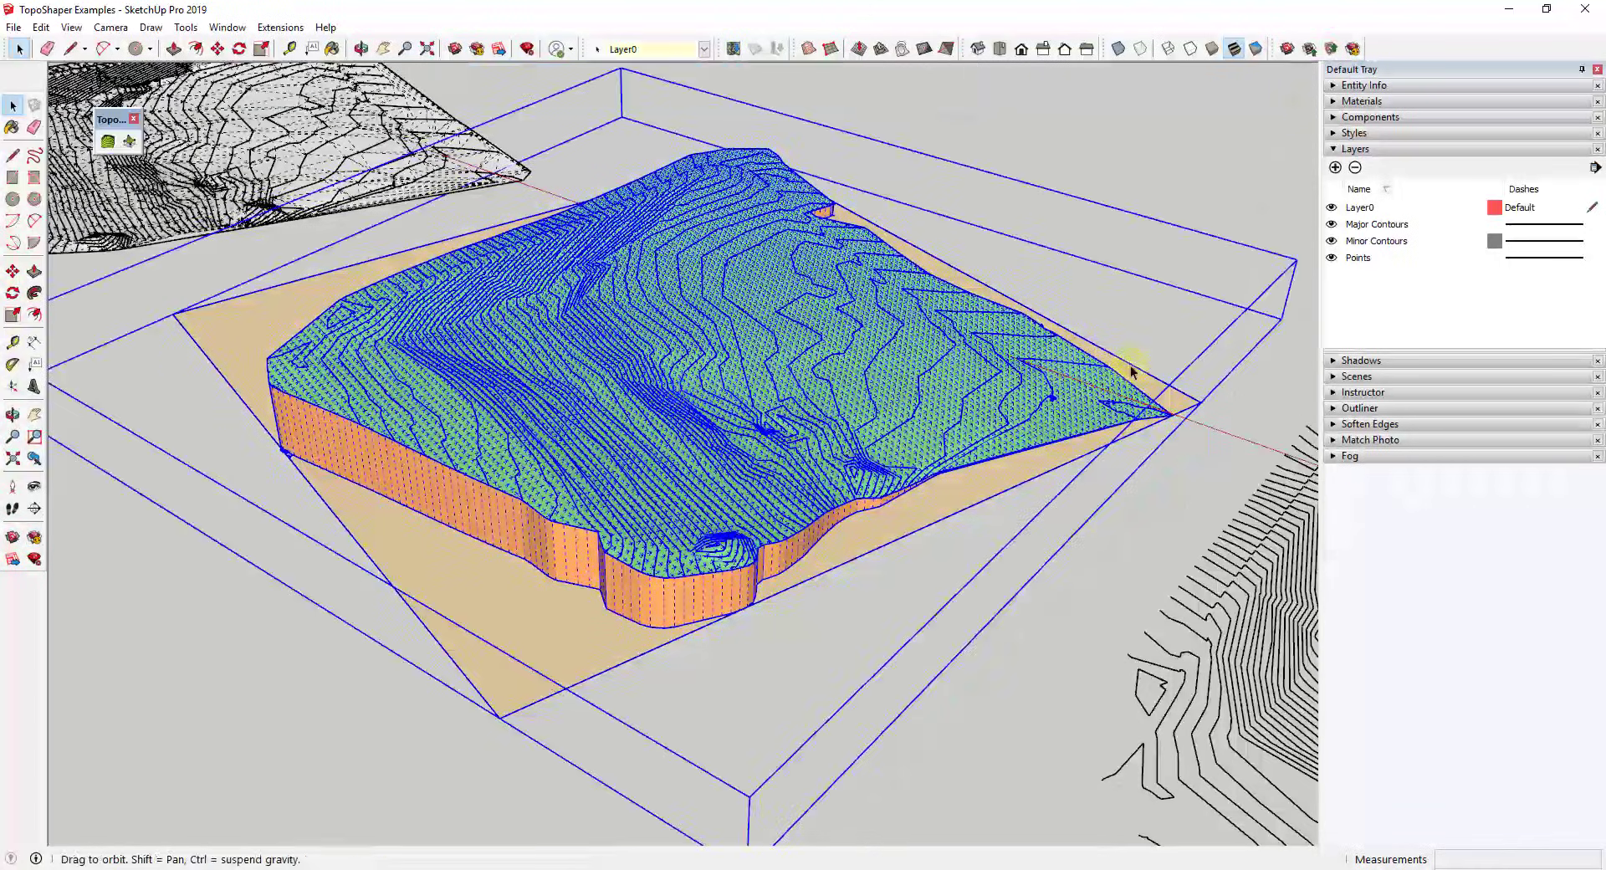
{"action": "middle_click_drag", "start_coordinate": [1131, 372], "coordinate": [752, 373]}
{"action": "scroll", "coordinate": [925, 373], "scroll_direction": "up", "scroll_amount": 3}
{"action": "scroll", "coordinate": [922, 263], "scroll_direction": "down", "scroll_amount": 2}
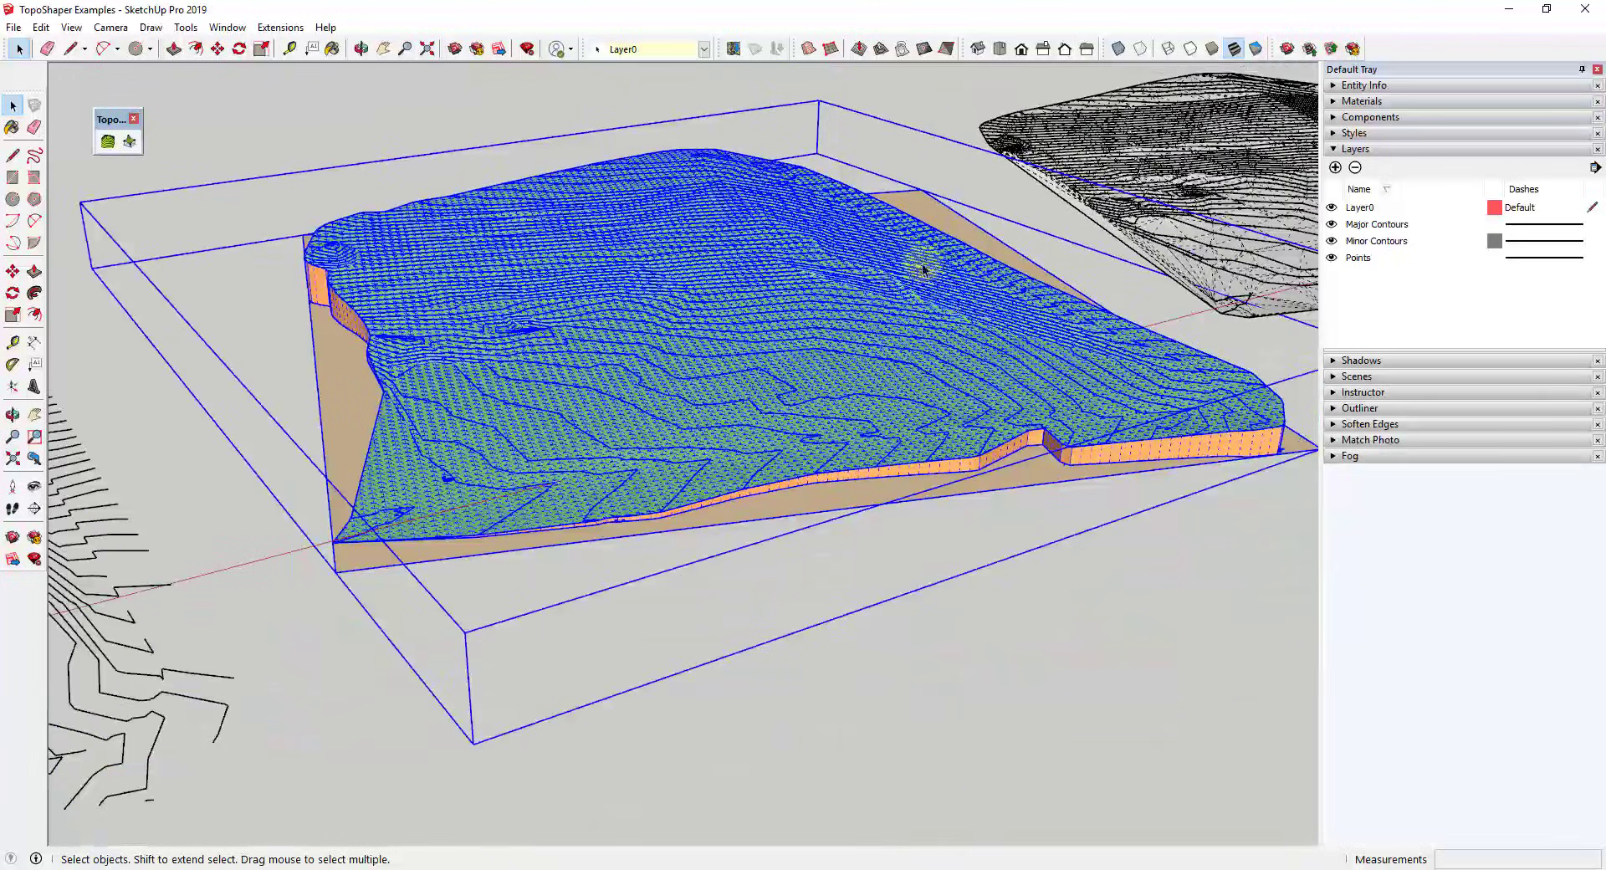
{"action": "scroll", "coordinate": [921, 263], "scroll_direction": "up", "scroll_amount": 3}
Try hiding the Major Contours, Minor Contours and Layer0 layers, ending with all of them shown.
{"action": "left_click", "coordinate": [1332, 224]}
{"action": "left_click", "coordinate": [1331, 241]}
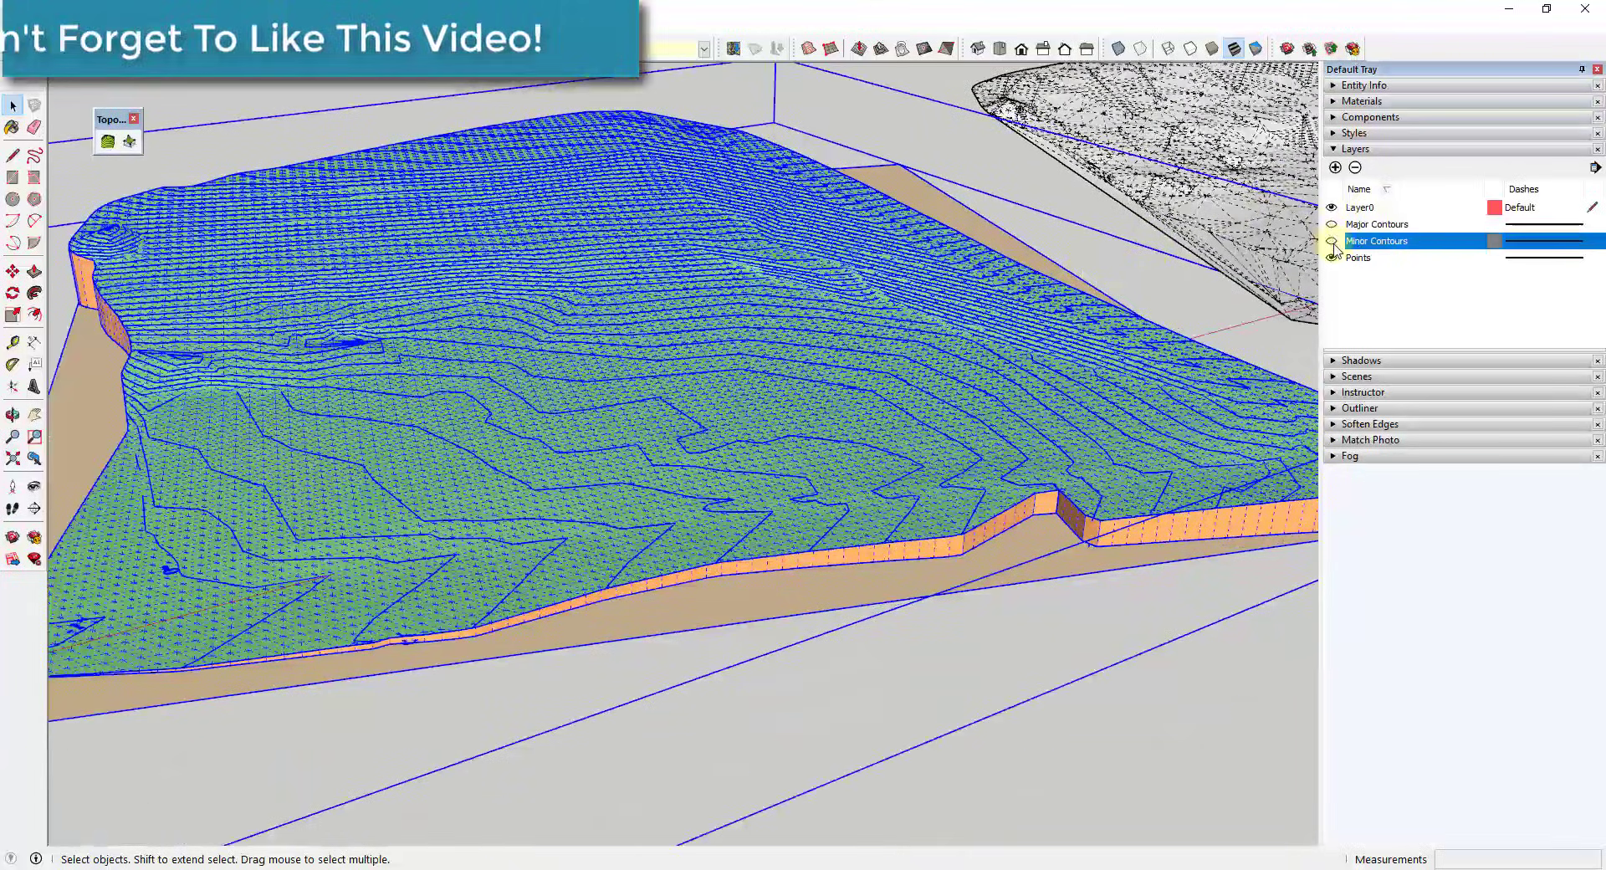
{"action": "left_click", "coordinate": [1332, 241]}
{"action": "left_click", "coordinate": [1332, 208]}
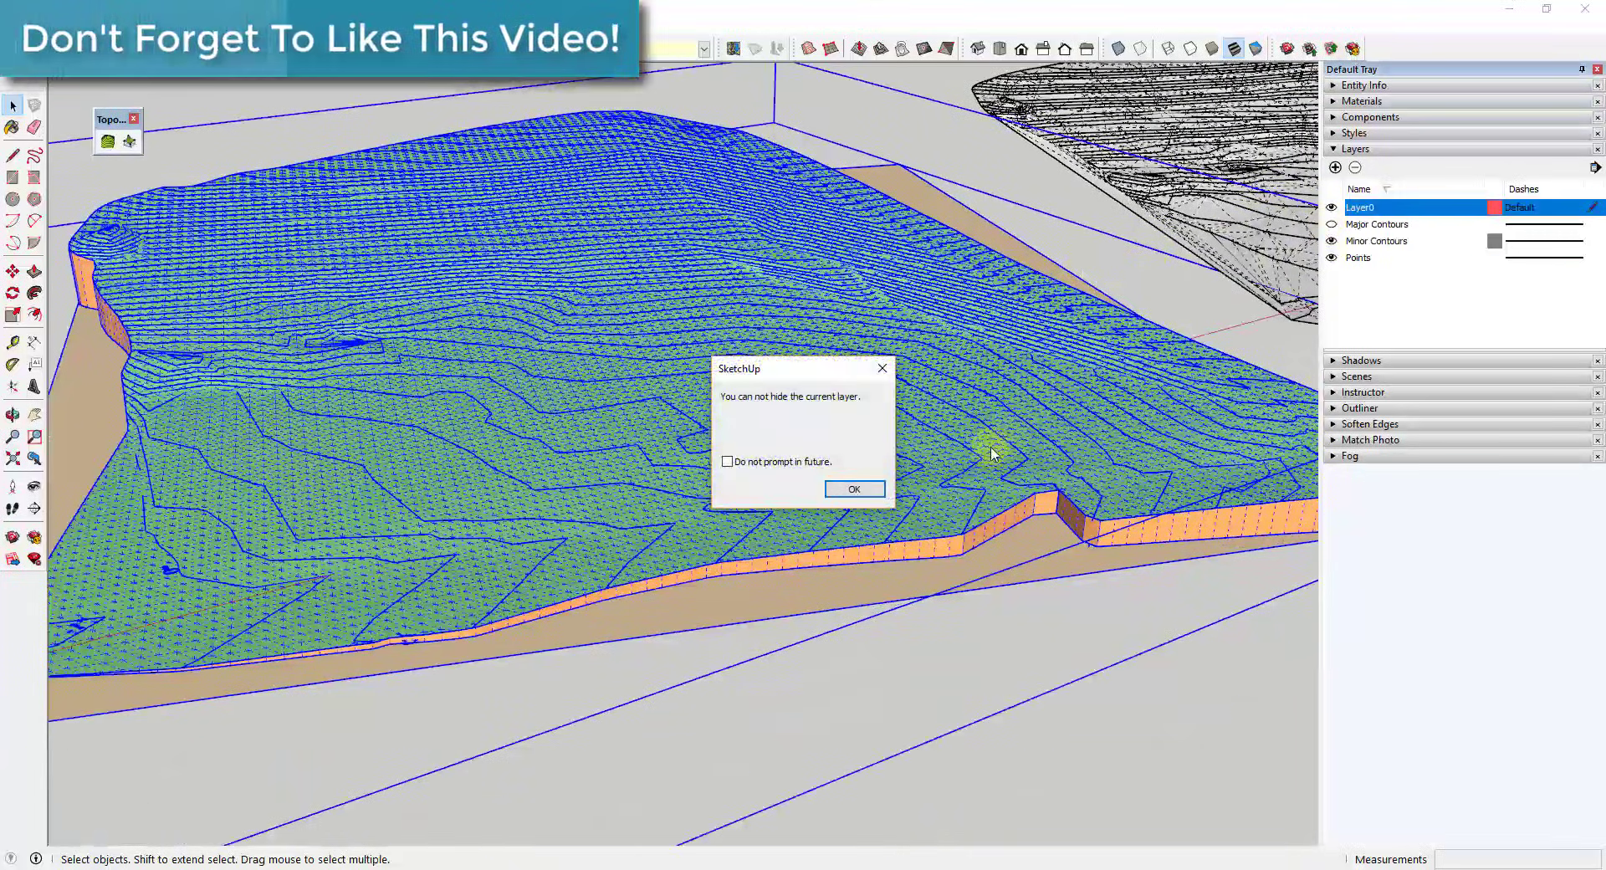
{"action": "left_click", "coordinate": [854, 488]}
{"action": "left_click", "coordinate": [1332, 224]}
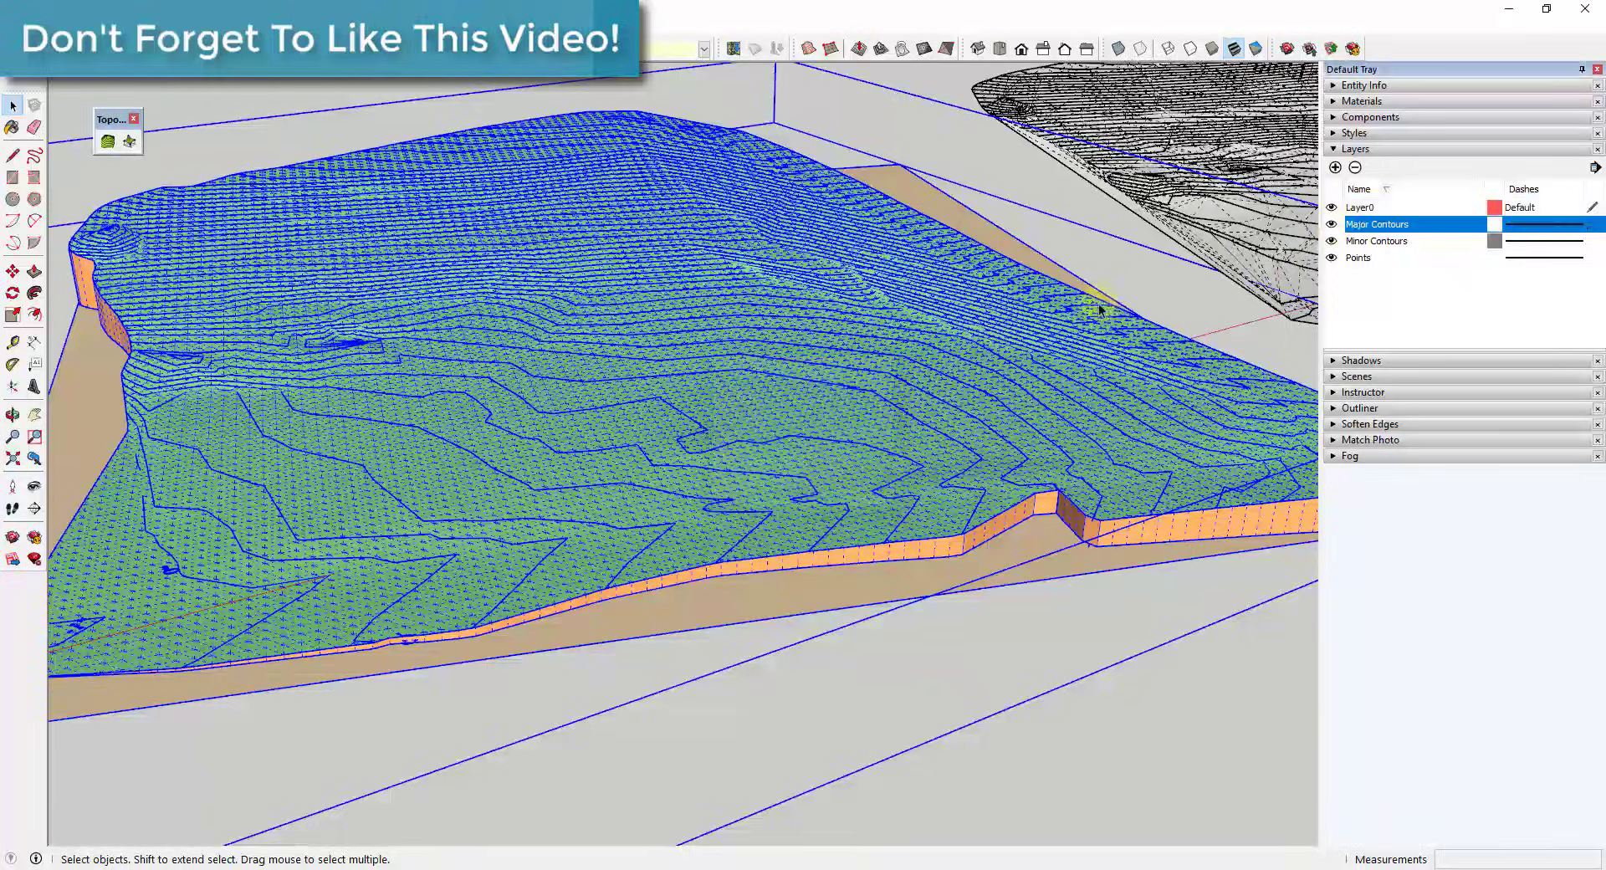
Deselect the terrain and compare it side by side with the source contours and the Sandbox mesh.
{"action": "scroll", "coordinate": [713, 380], "scroll_direction": "down", "scroll_amount": 5}
{"action": "left_click", "coordinate": [535, 179]}
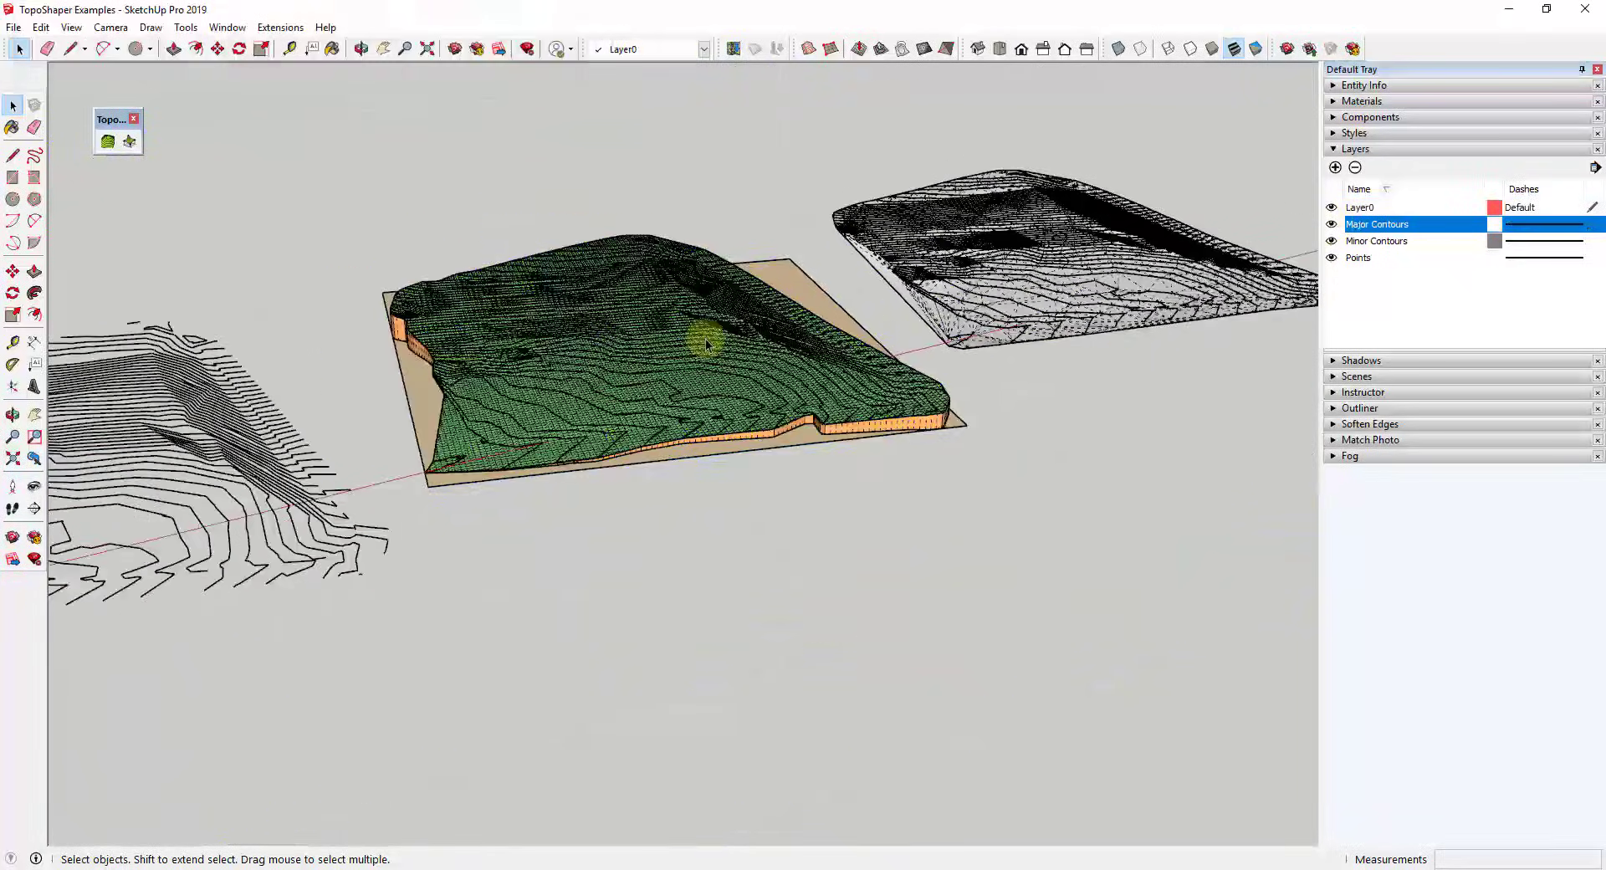
{"action": "scroll", "coordinate": [707, 343], "scroll_direction": "down", "scroll_amount": 3}
{"action": "middle_click_drag", "start_coordinate": [800, 374], "coordinate": [727, 369]}
{"action": "scroll", "coordinate": [727, 369], "scroll_direction": "down", "scroll_amount": 5}
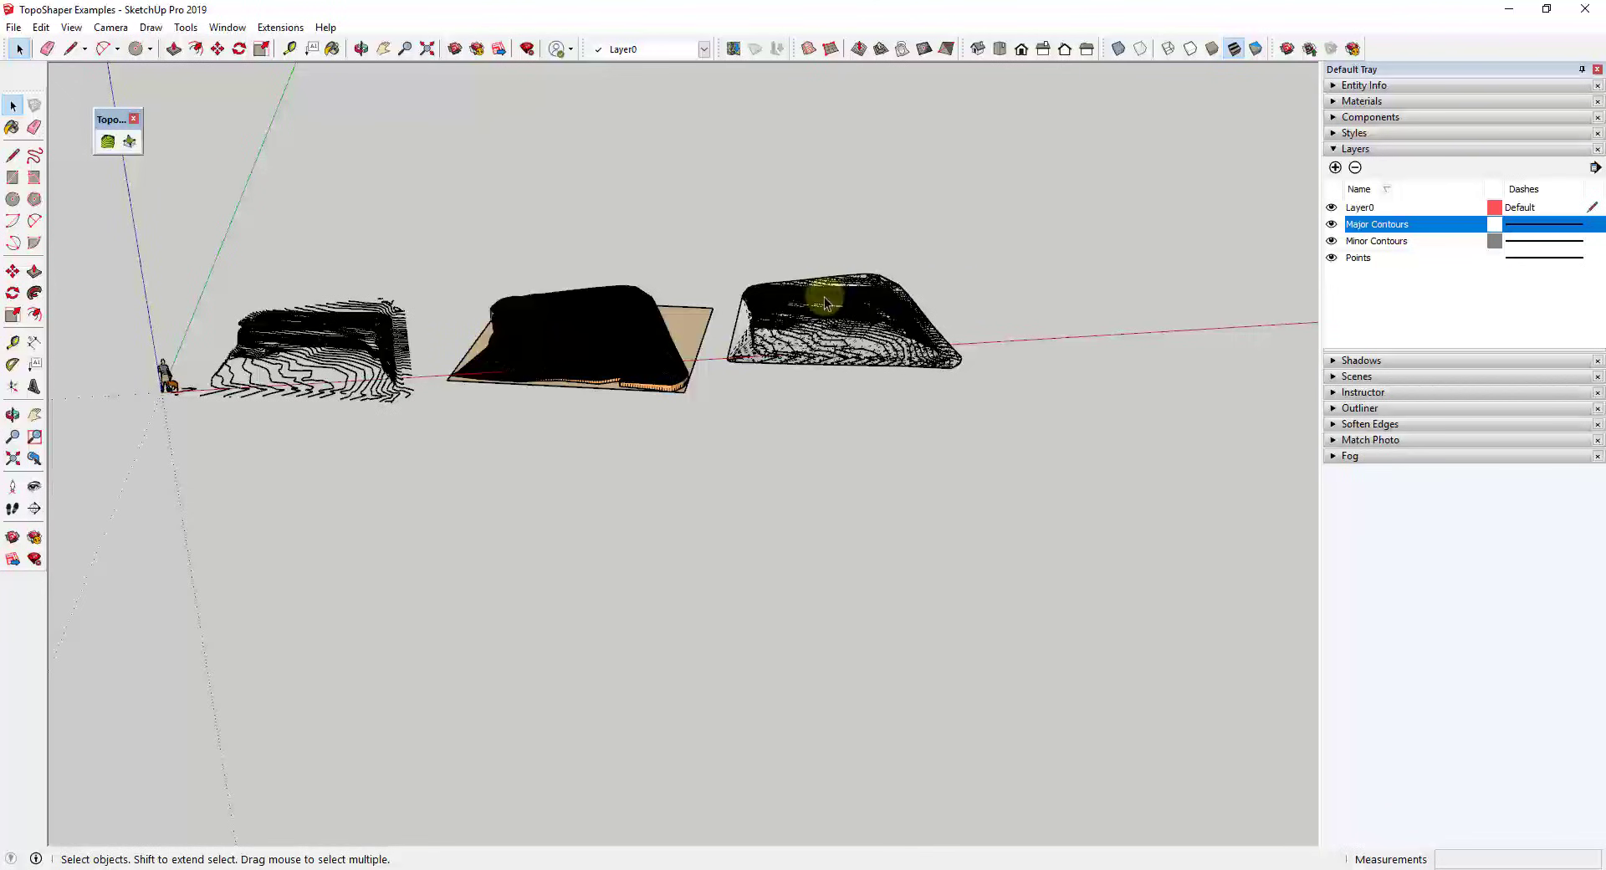
{"action": "scroll", "coordinate": [836, 306], "scroll_direction": "up", "scroll_amount": 4}
{"action": "scroll", "coordinate": [880, 347], "scroll_direction": "down", "scroll_amount": 7}
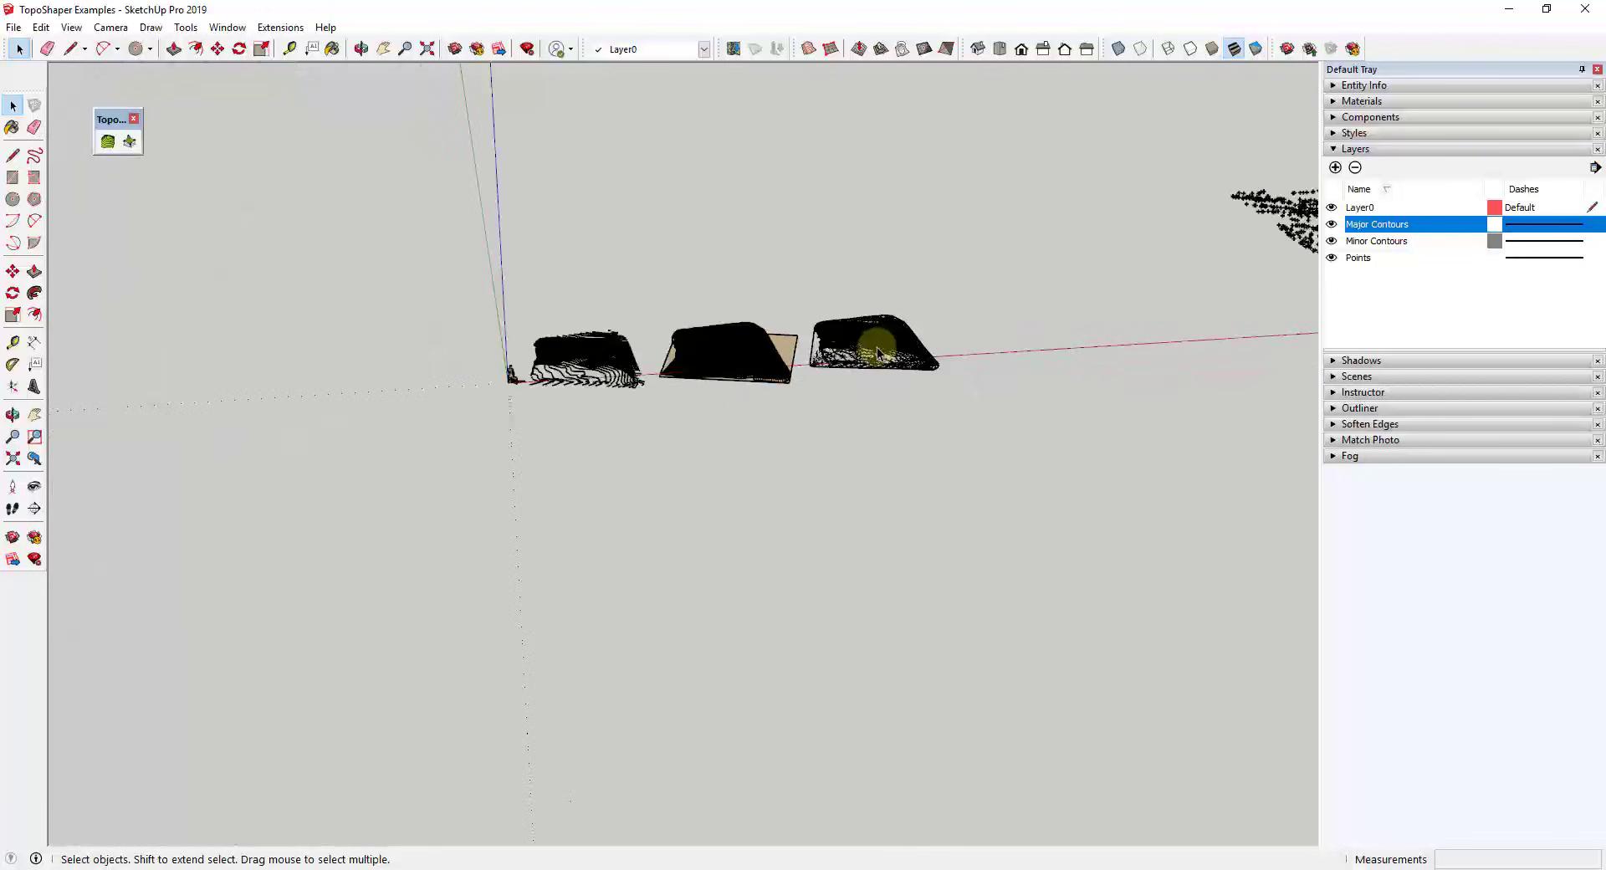
{"action": "scroll", "coordinate": [760, 351], "scroll_direction": "up", "scroll_amount": 5}
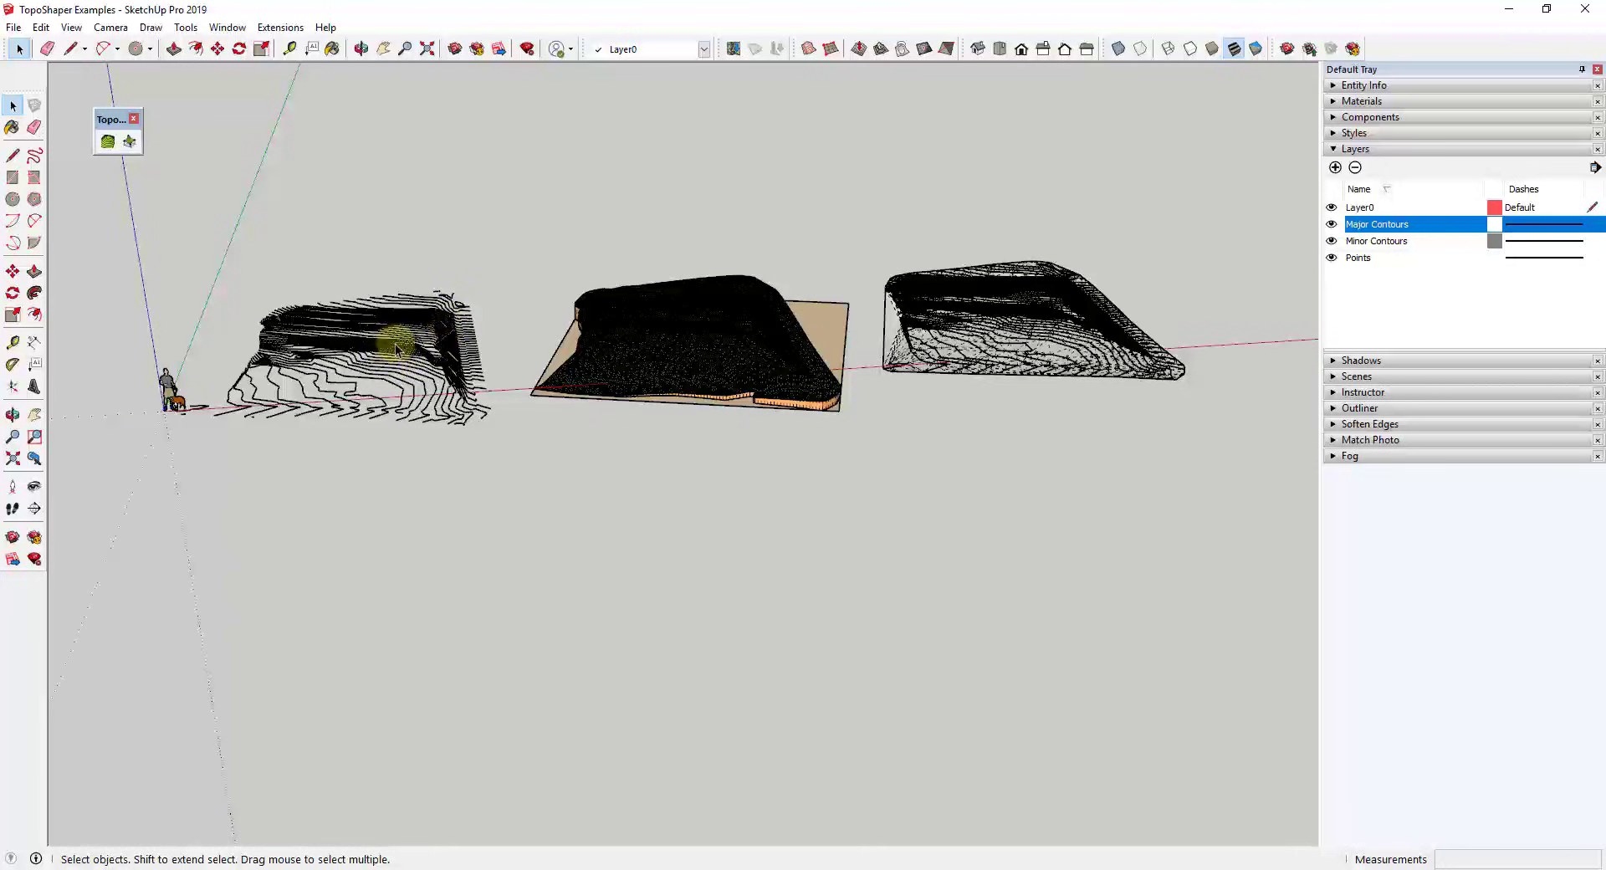
Examine the separate point cloud from several angles, selecting it as a whole and clearing the selection.
{"action": "scroll", "coordinate": [395, 347], "scroll_direction": "down", "scroll_amount": 6}
{"action": "scroll", "coordinate": [1014, 233], "scroll_direction": "up", "scroll_amount": 6}
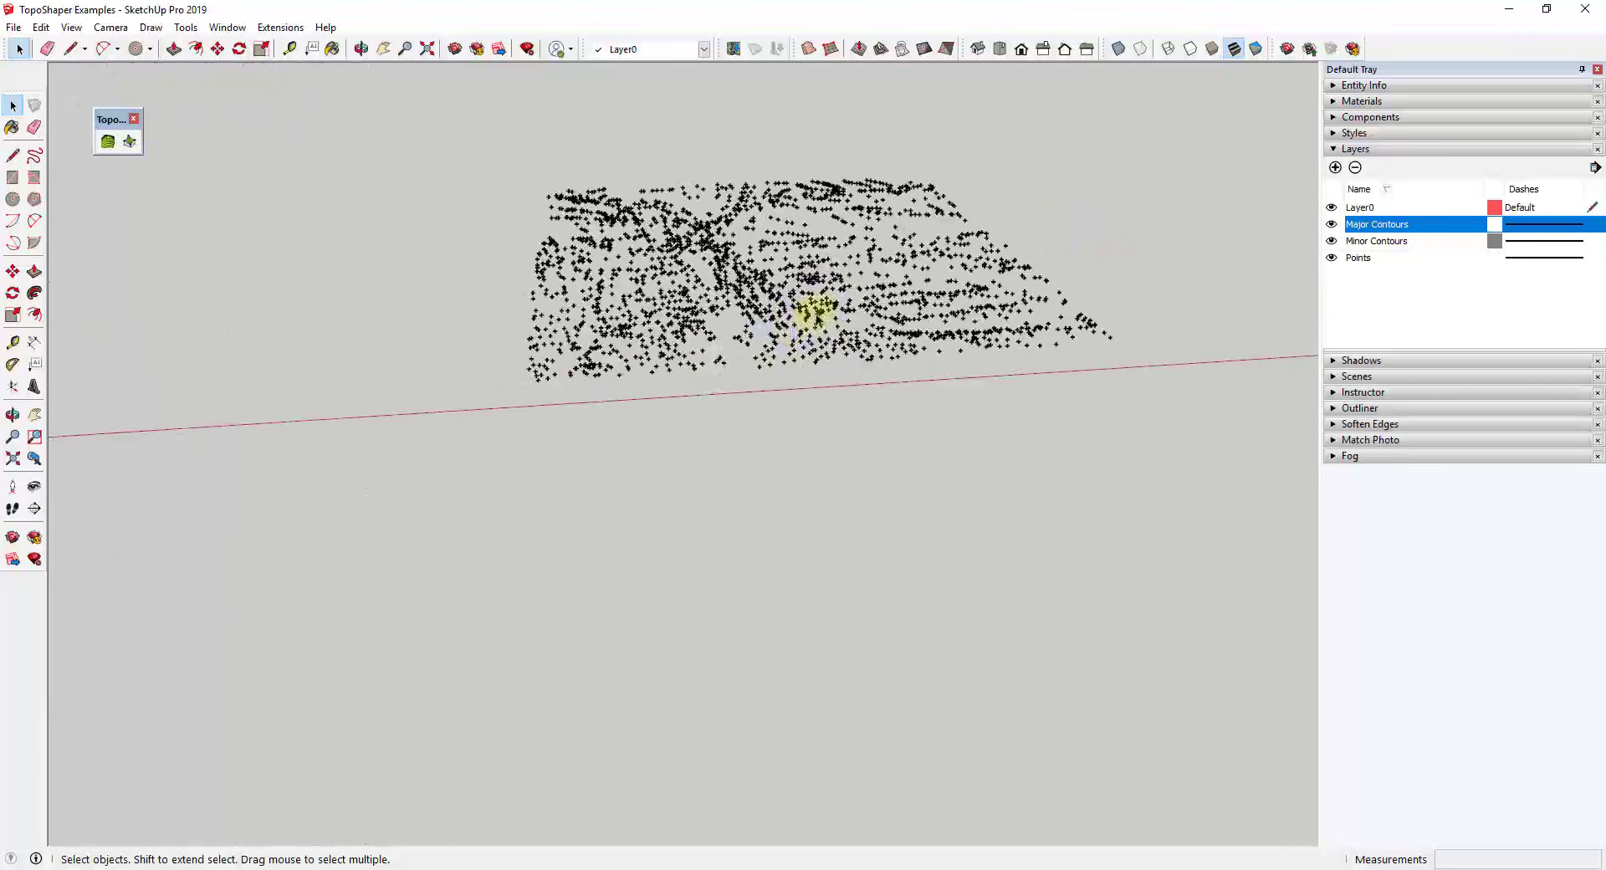
{"action": "scroll", "coordinate": [836, 284], "scroll_direction": "up", "scroll_amount": 3}
{"action": "middle_click_drag", "start_coordinate": [846, 259], "coordinate": [893, 270]}
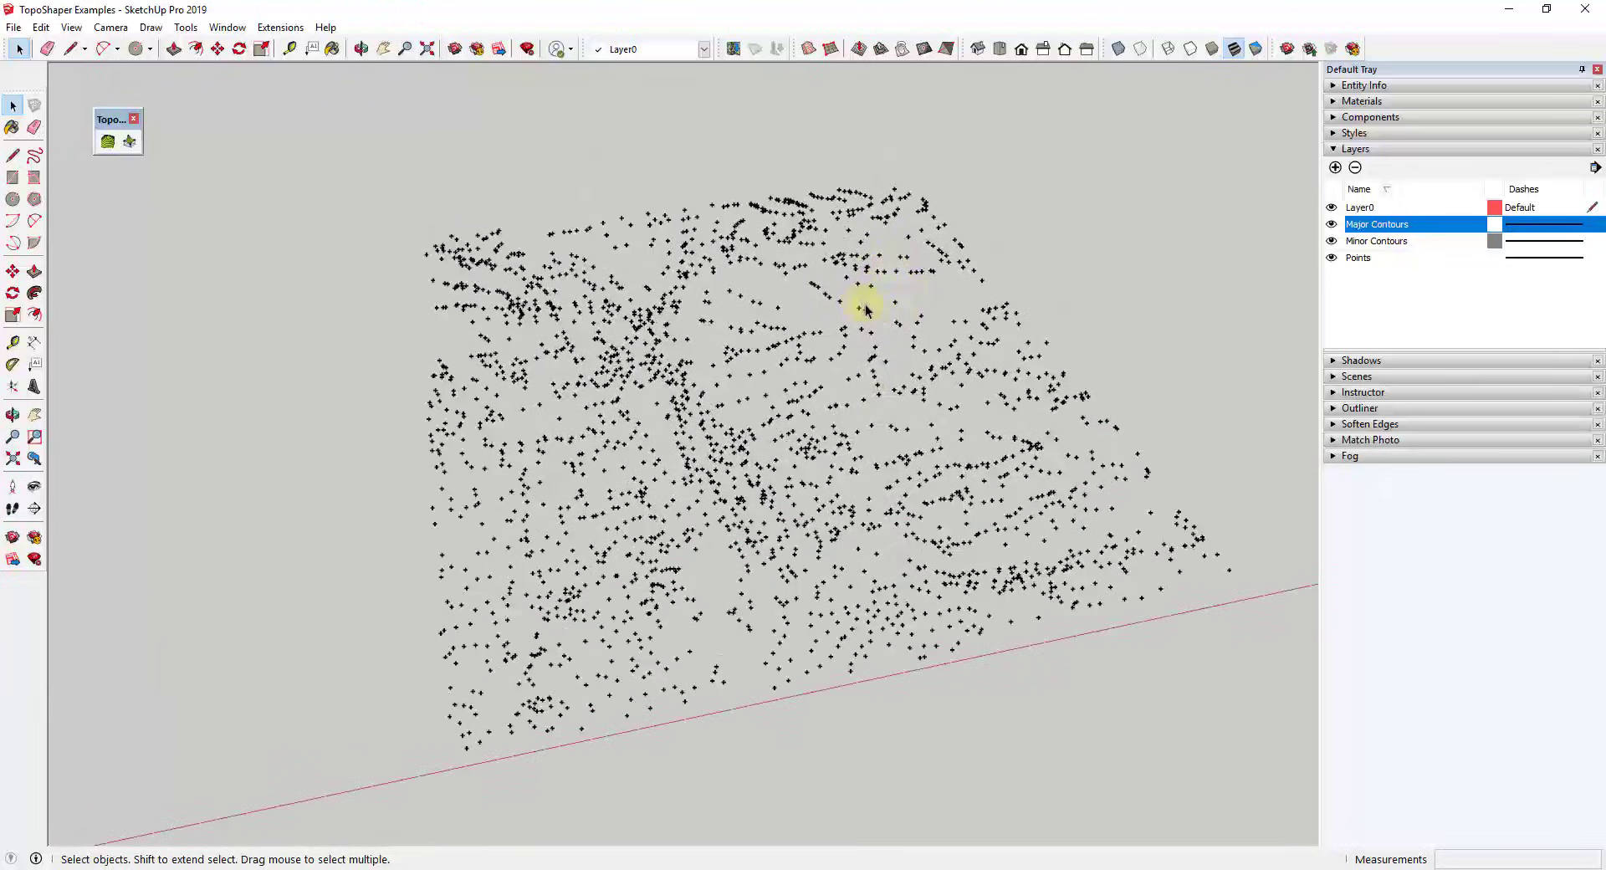
{"action": "middle_click_drag", "start_coordinate": [778, 510], "coordinate": [741, 187]}
{"action": "middle_click_drag", "start_coordinate": [857, 404], "coordinate": [752, 510]}
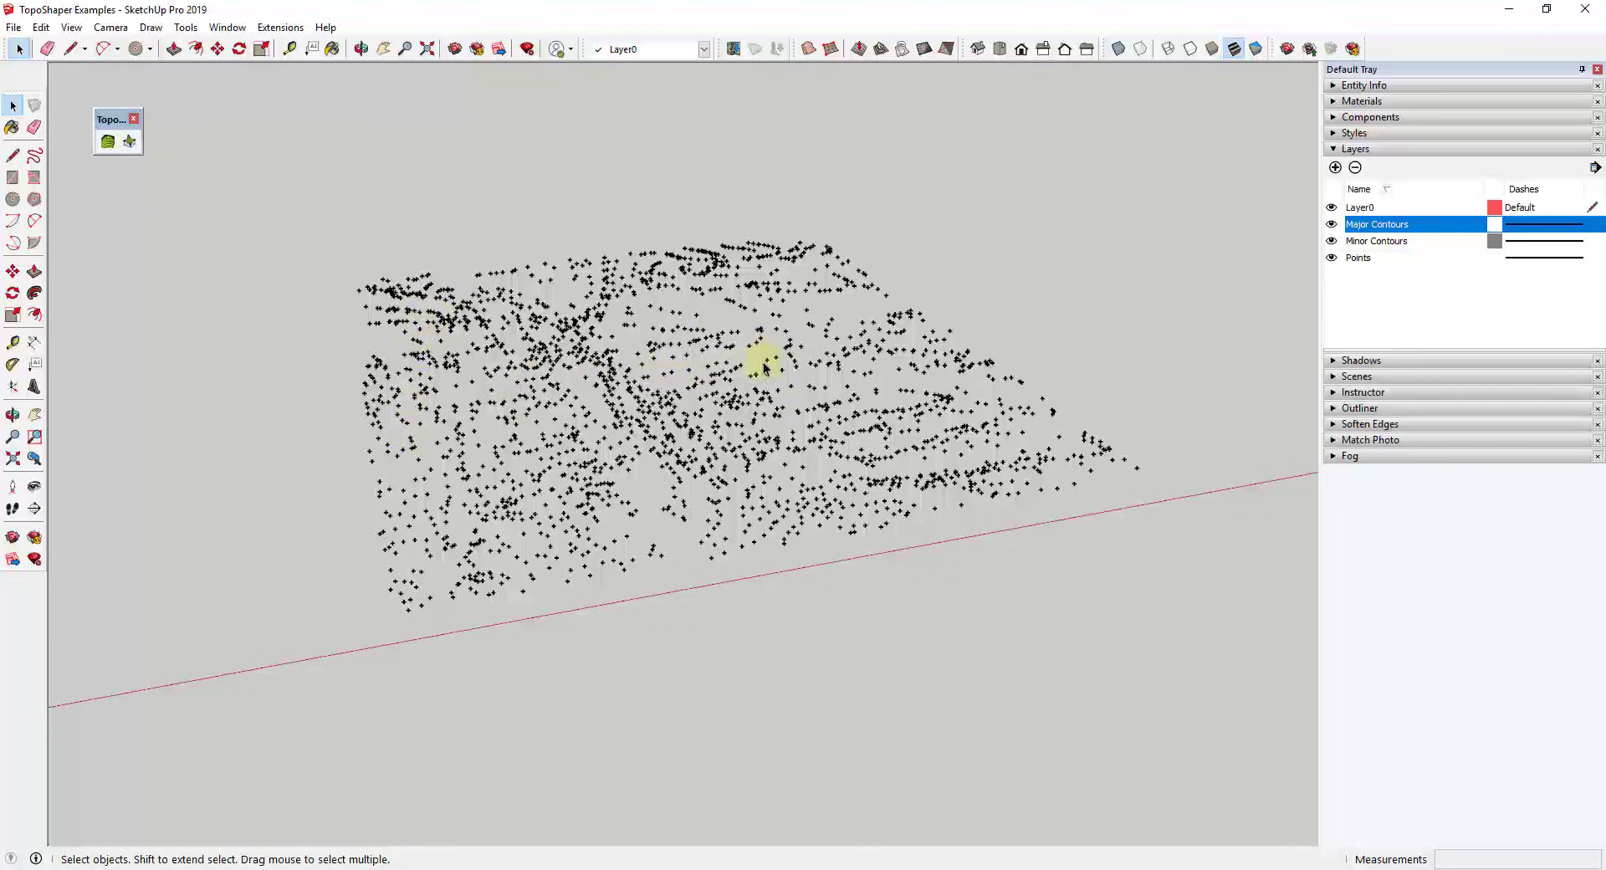
{"action": "left_click", "coordinate": [791, 346]}
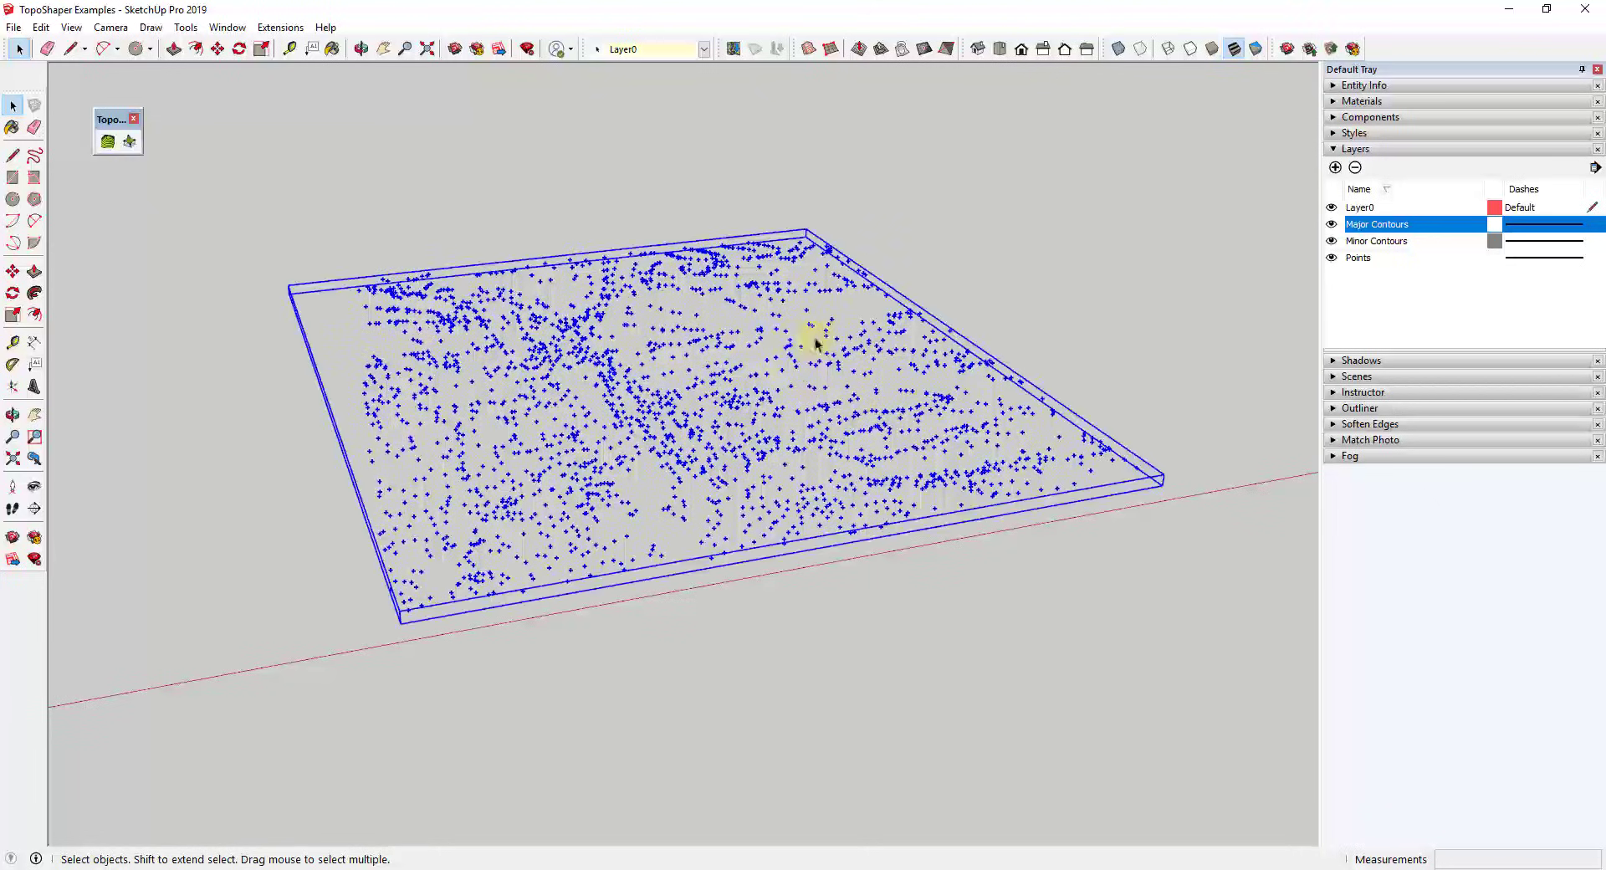
{"action": "left_click", "coordinate": [778, 365]}
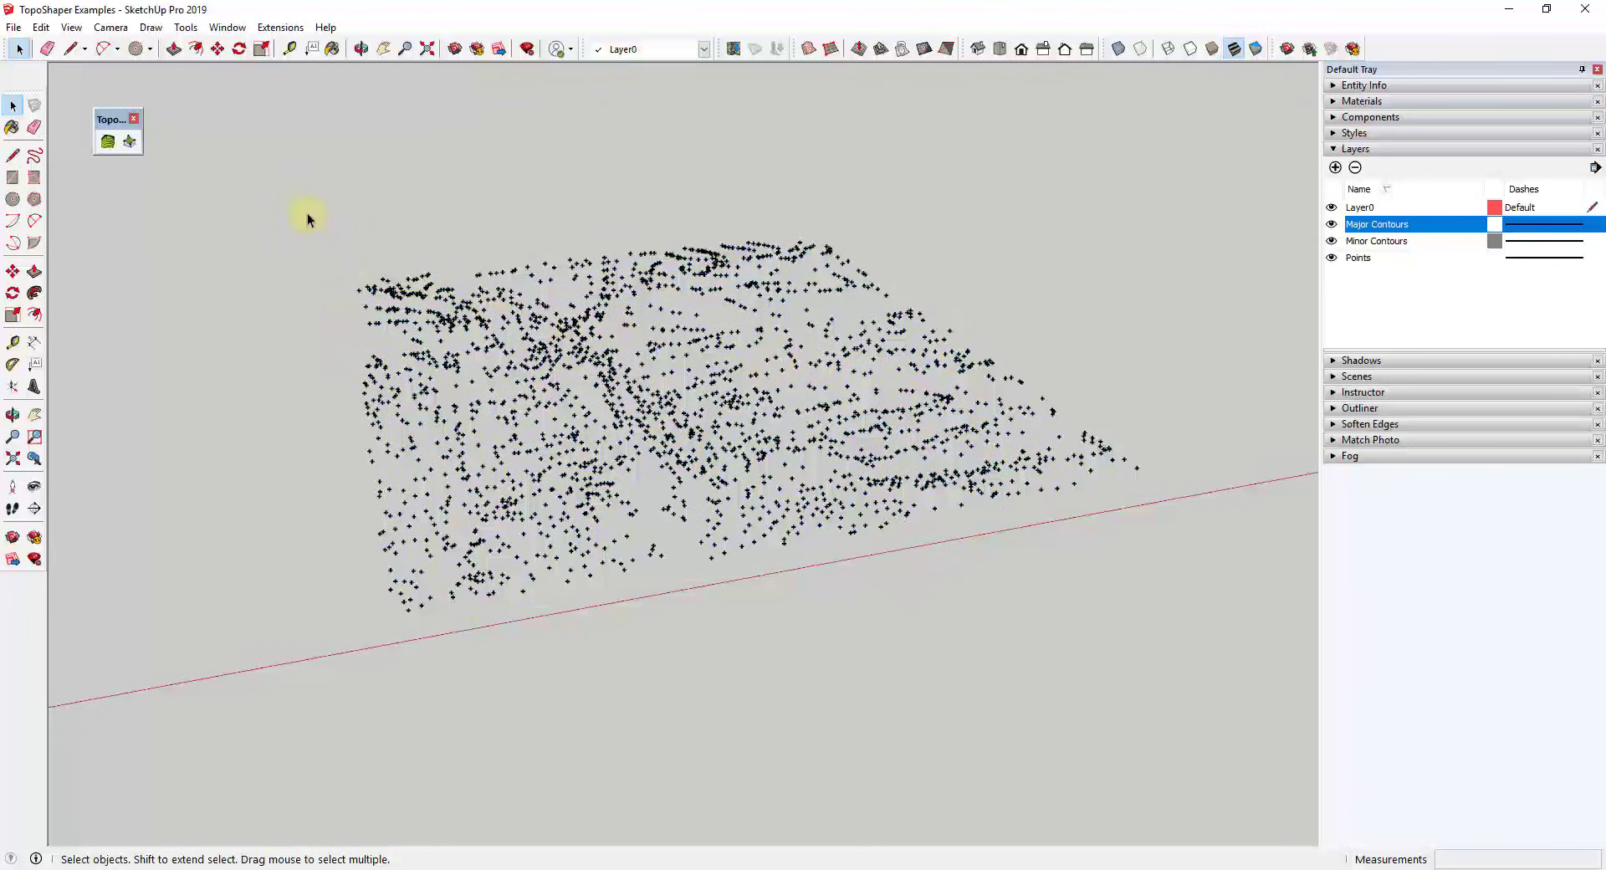
Try to create Sandbox terrain from contours using all points inside the point cloud group.
{"action": "double_click", "coordinate": [761, 439]}
{"action": "left_click_drag", "start_coordinate": [283, 164], "coordinate": [1171, 671]}
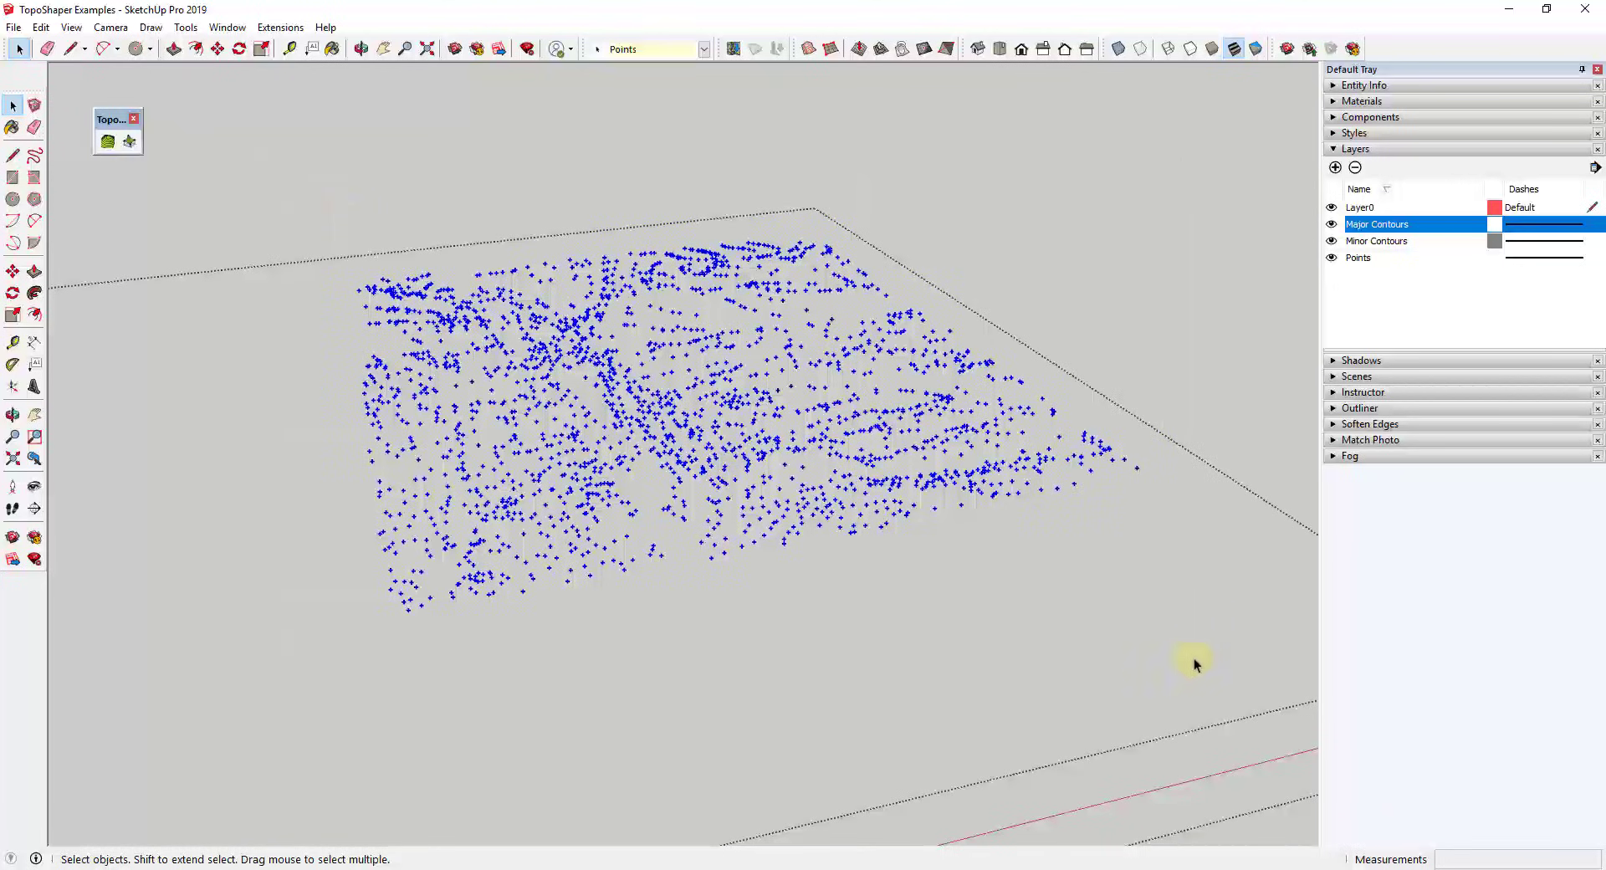
{"action": "left_click", "coordinate": [809, 48]}
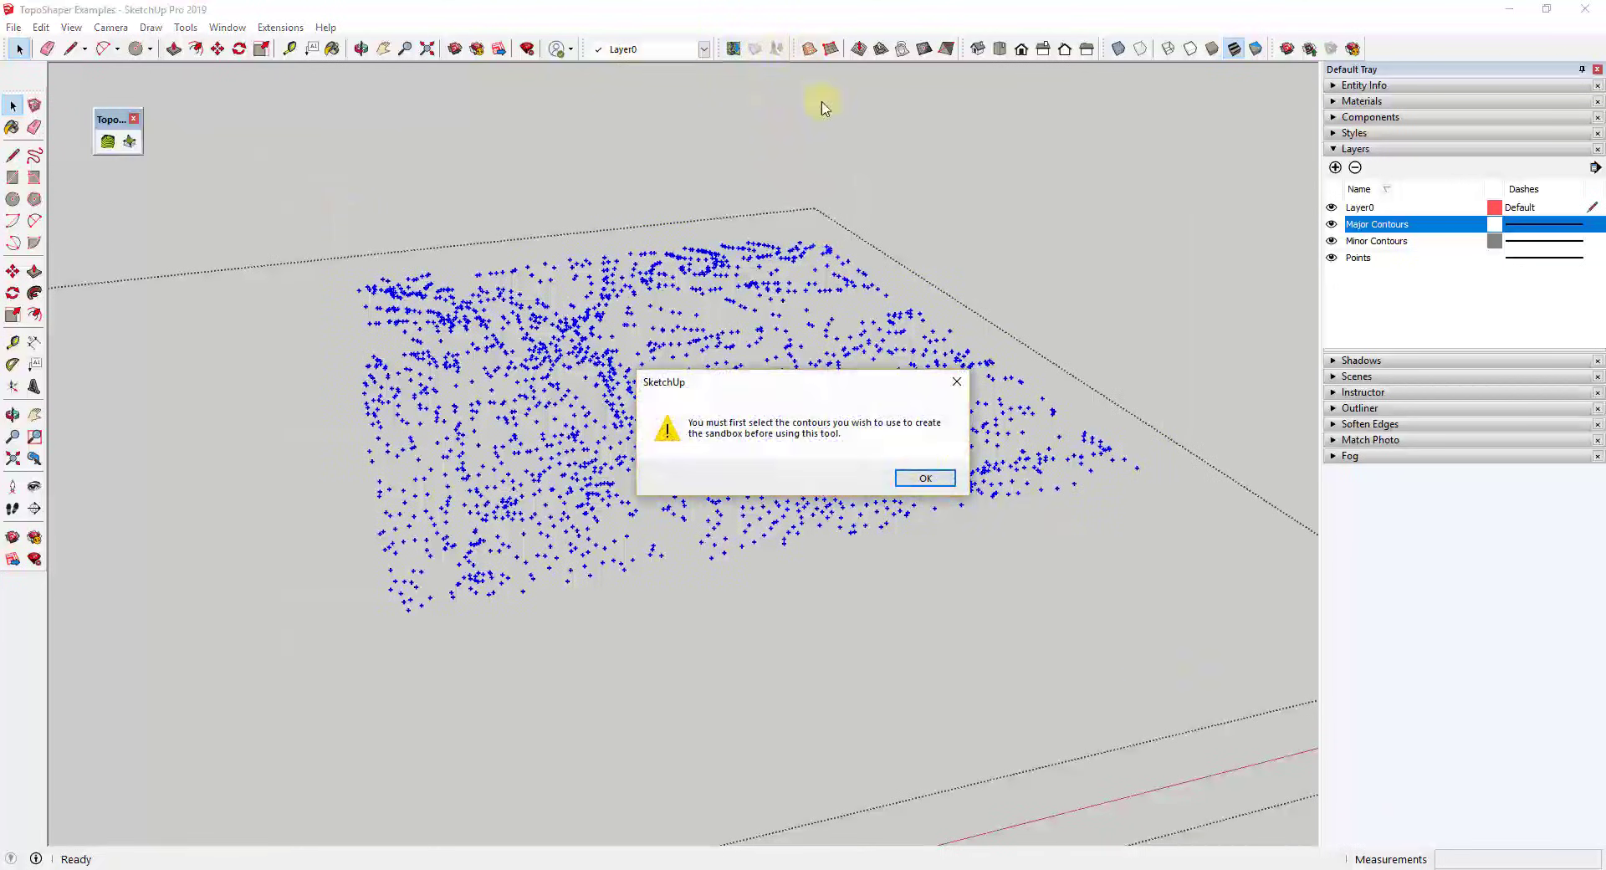
{"action": "left_click", "coordinate": [924, 478]}
{"action": "left_click", "coordinate": [914, 466]}
Select the whole point cloud group as the source for a terrain.
{"action": "middle_click_drag", "start_coordinate": [914, 466], "coordinate": [774, 379]}
{"action": "left_click", "coordinate": [773, 379]}
{"action": "middle_click_drag", "start_coordinate": [996, 419], "coordinate": [887, 397]}
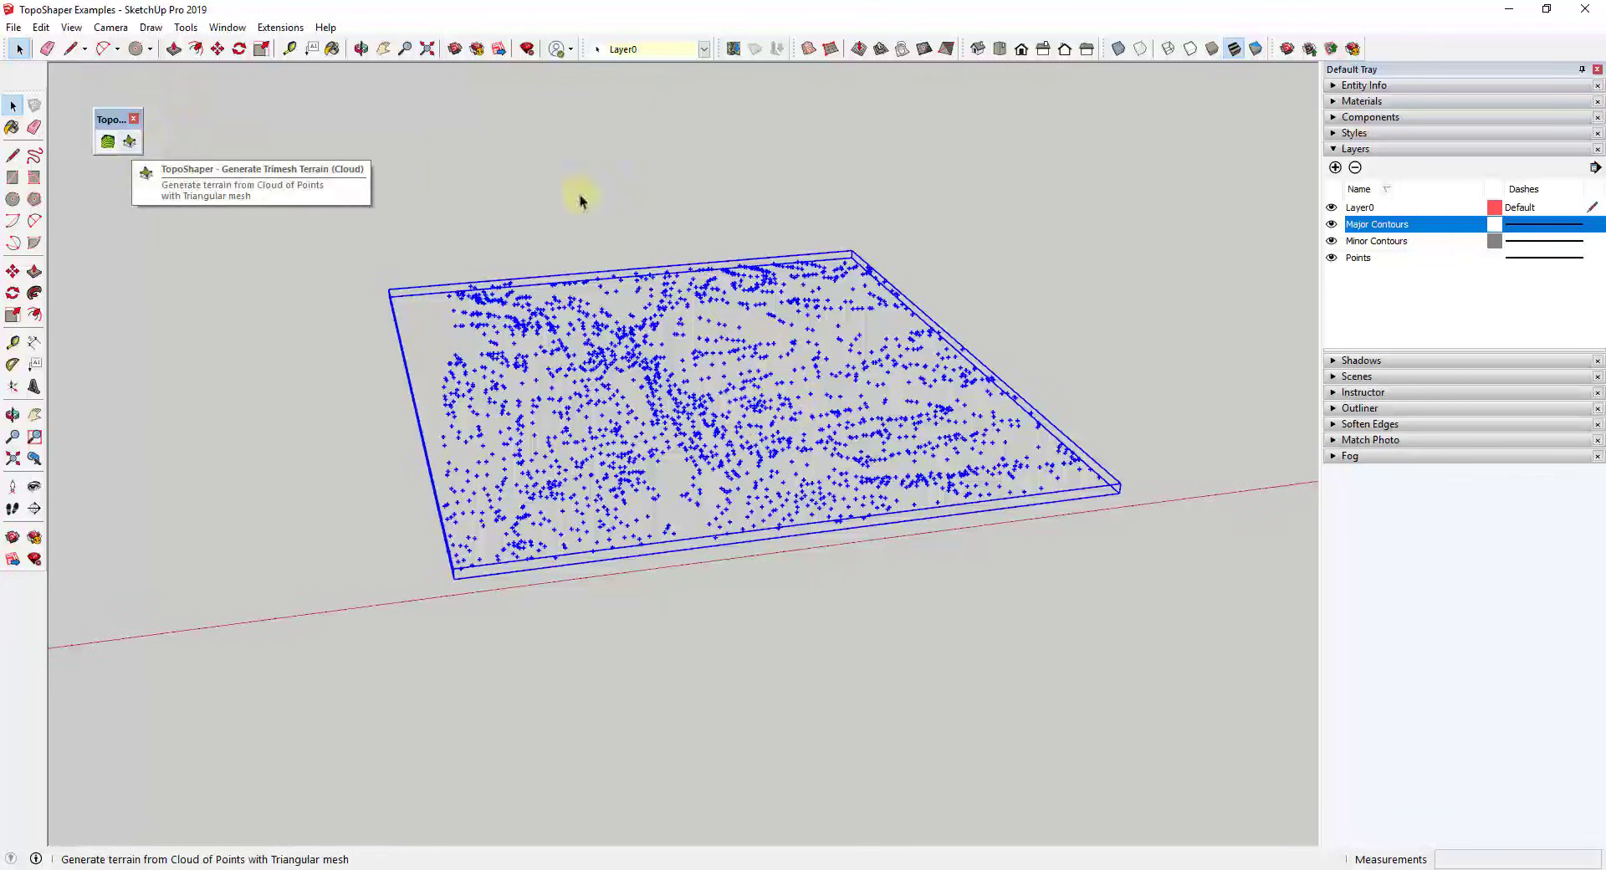
Examine the triangulation and edges of the earlier contour-based terrain mesh, then return to the point cloud.
{"action": "scroll", "coordinate": [836, 385], "scroll_direction": "down", "scroll_amount": 5}
{"action": "middle_click_drag", "start_coordinate": [126, 586], "coordinate": [438, 489], "text": "shift"}
{"action": "scroll", "coordinate": [466, 418], "scroll_direction": "up", "scroll_amount": 10}
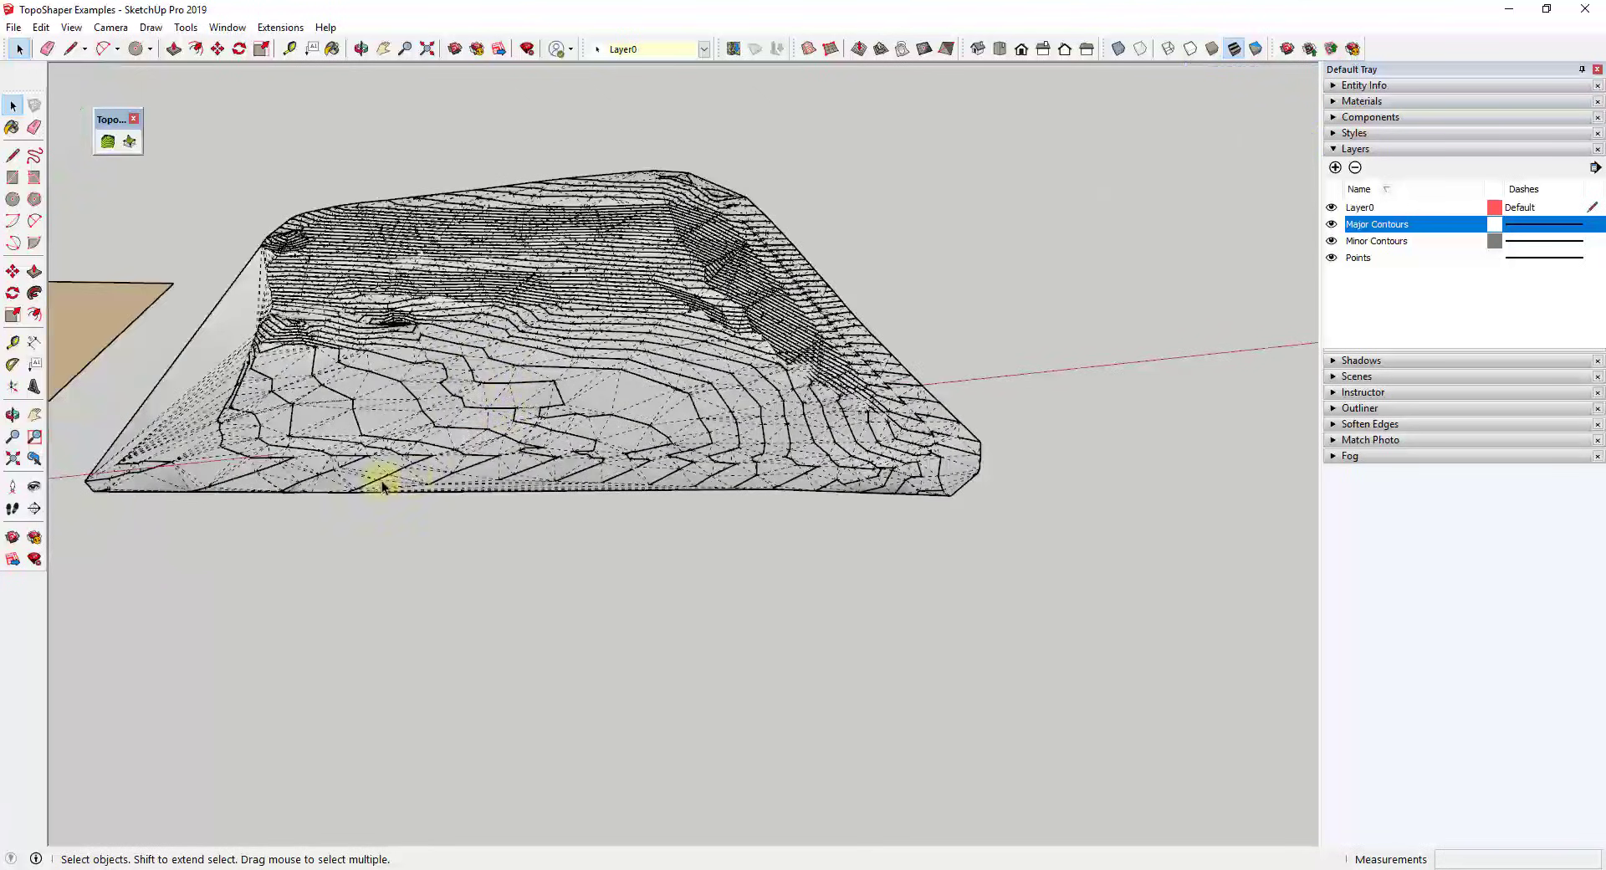
{"action": "scroll", "coordinate": [327, 490], "scroll_direction": "down", "scroll_amount": 5}
{"action": "scroll", "coordinate": [330, 473], "scroll_direction": "down", "scroll_amount": 2}
{"action": "middle_click_drag", "start_coordinate": [926, 301], "coordinate": [741, 324]}
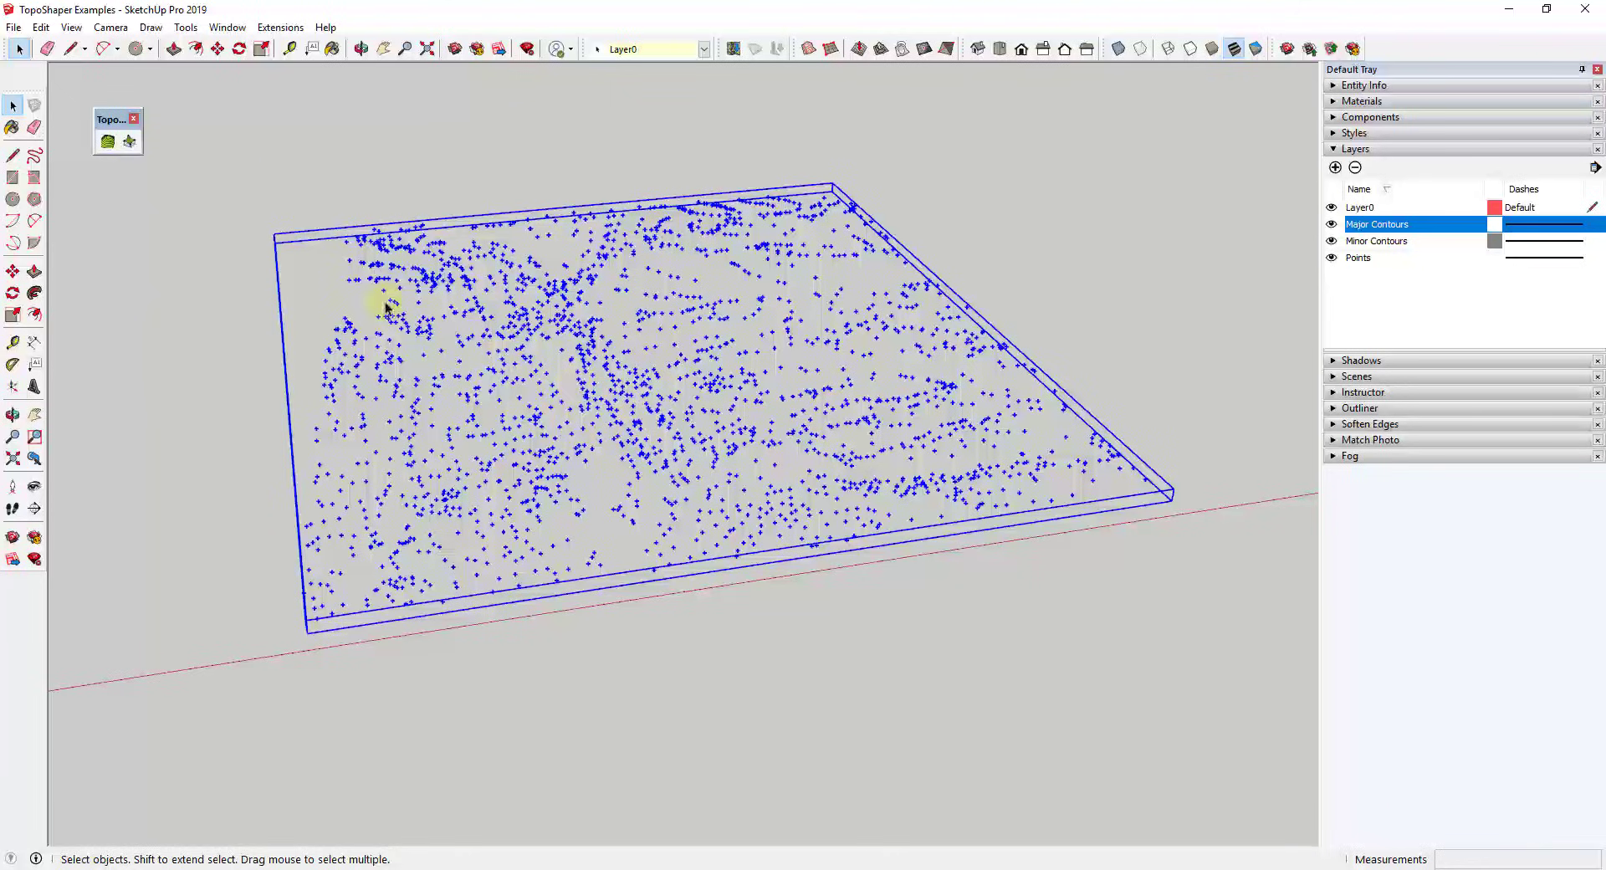
Start TopoShaper's Generate Trimesh Terrain (Cloud), compare the rectangular boundary with the hull outline, and keep the hull outline.
{"action": "left_click", "coordinate": [130, 142]}
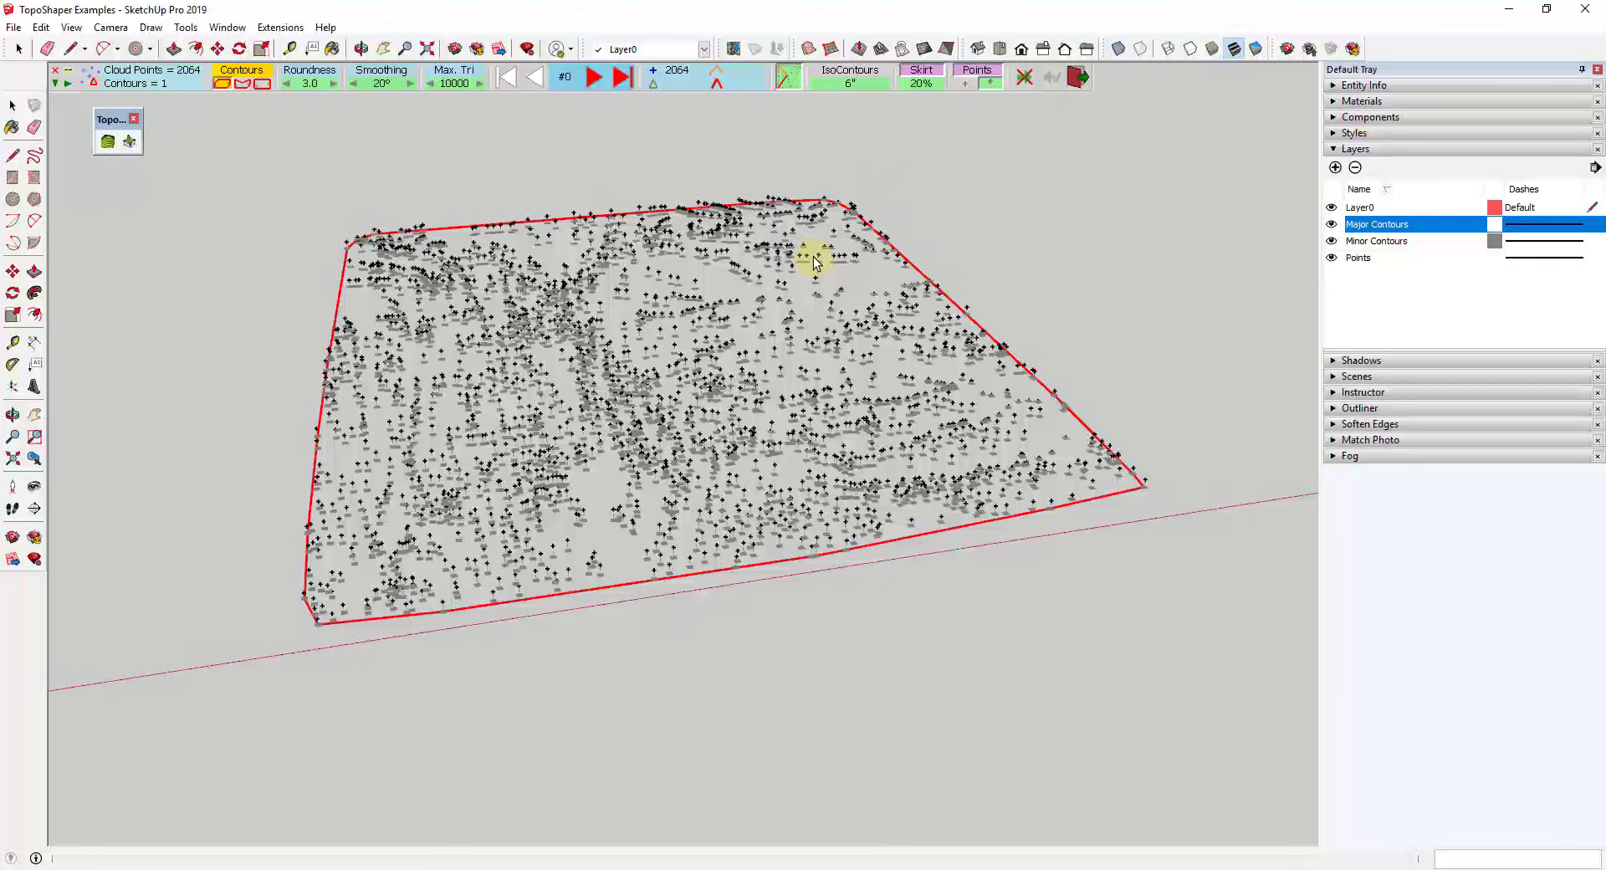
{"action": "left_click", "coordinate": [259, 87]}
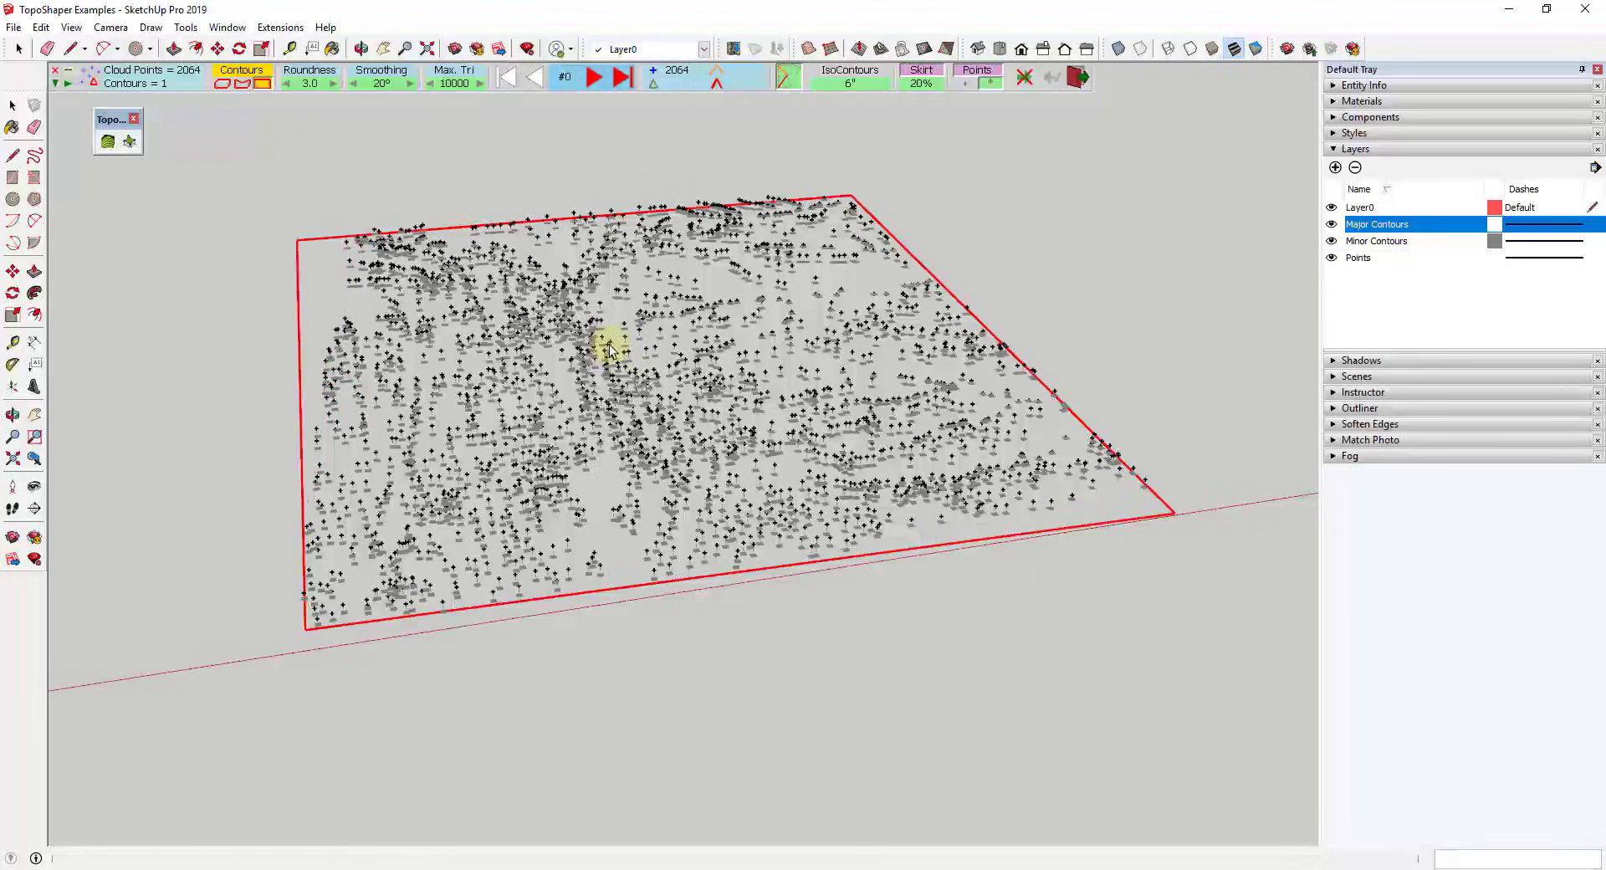
{"action": "left_click", "coordinate": [222, 86]}
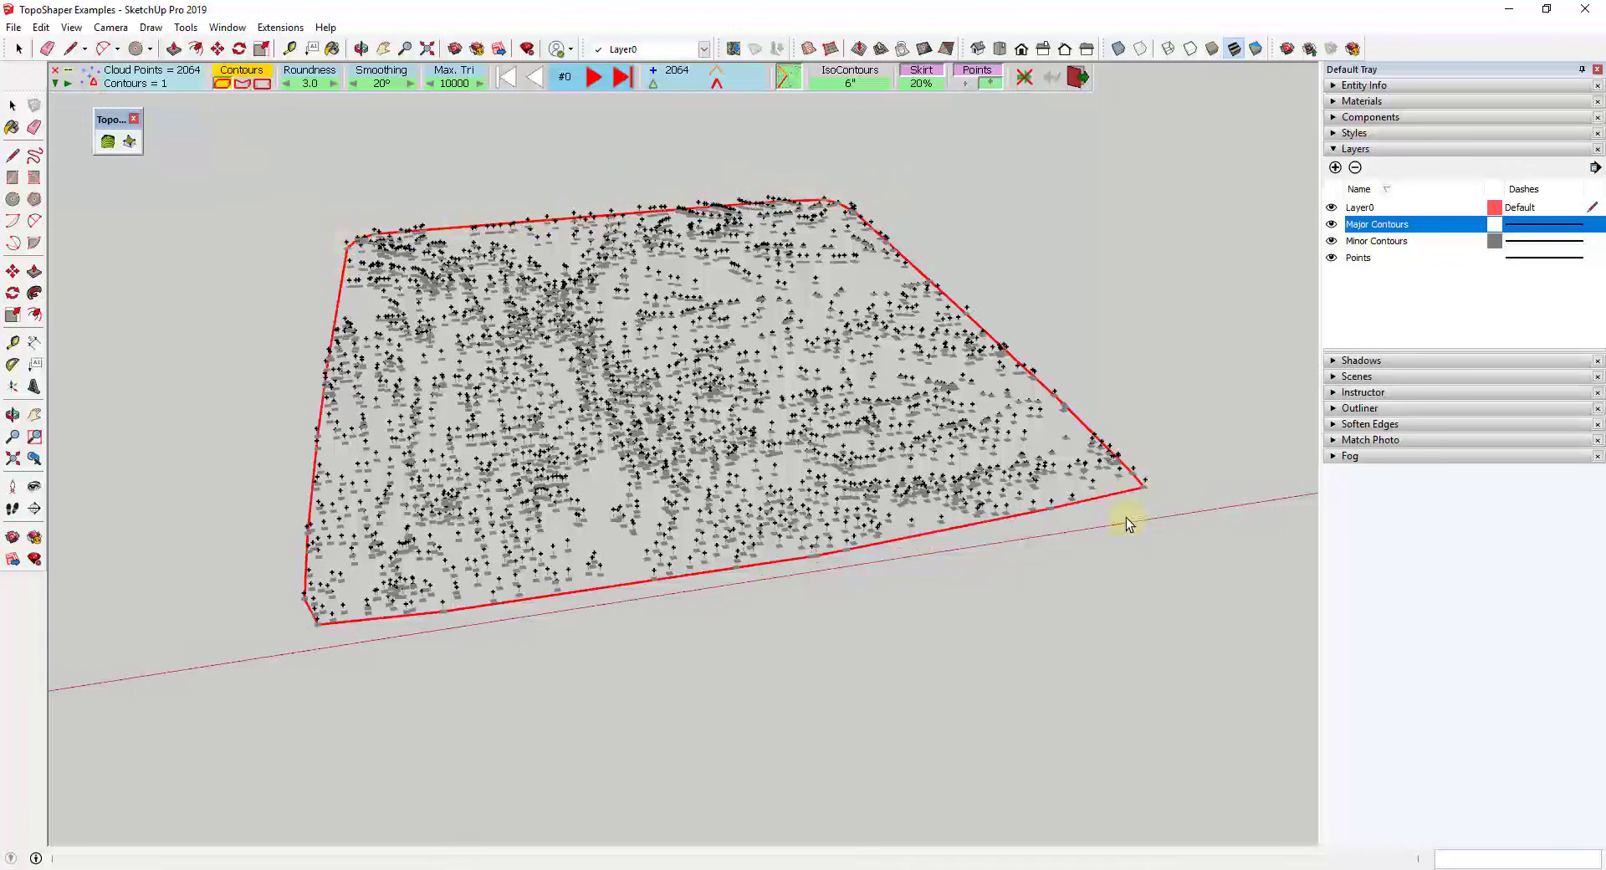
{"action": "left_click", "coordinate": [261, 83]}
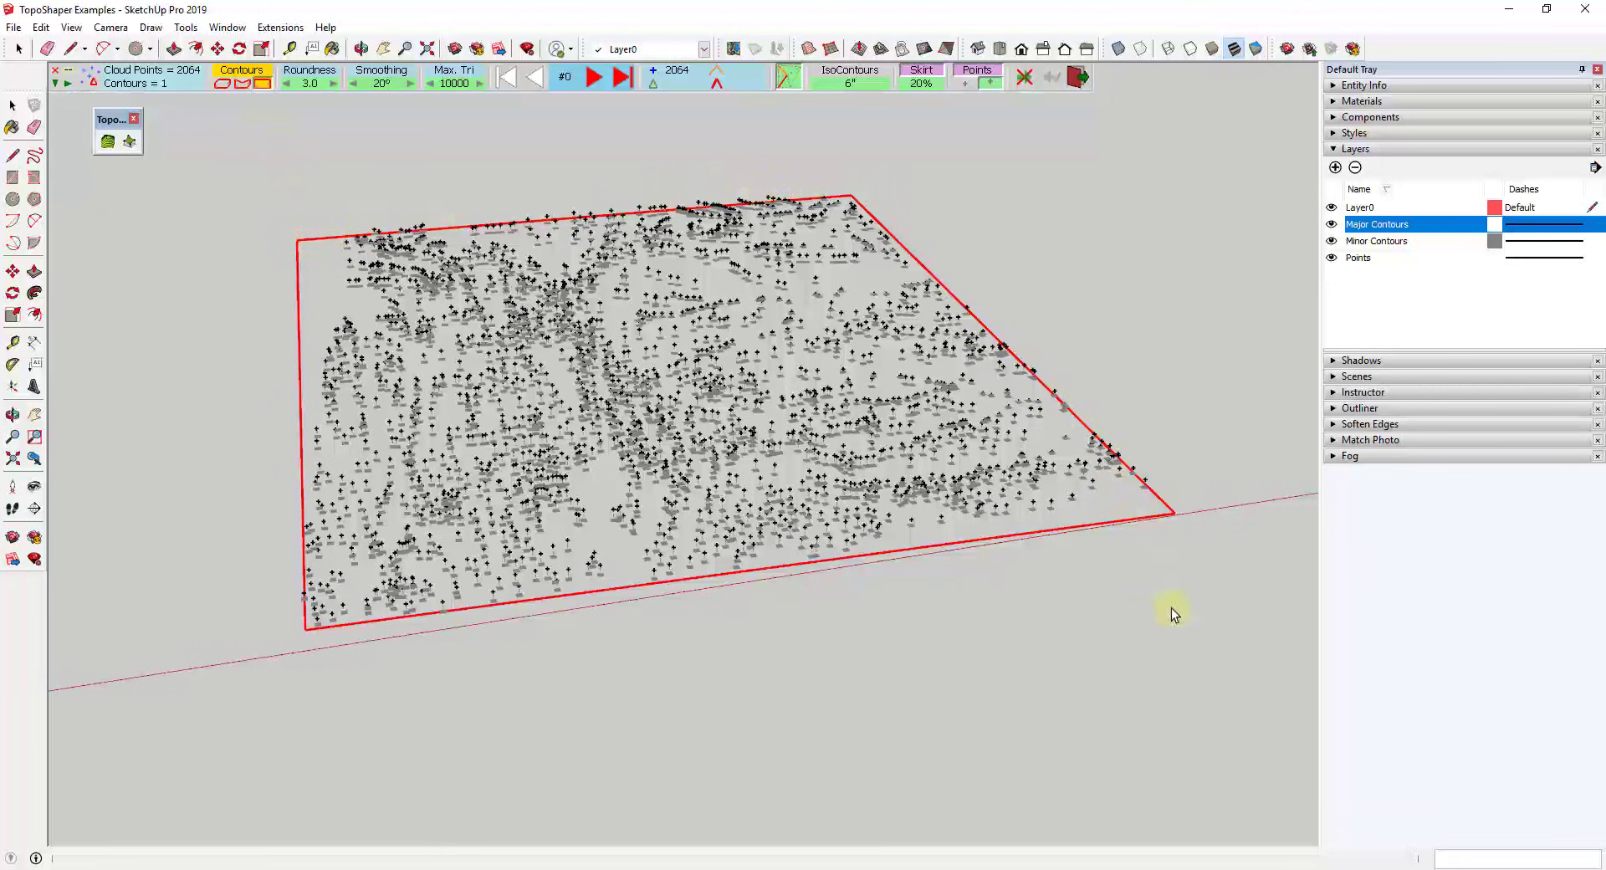
{"action": "left_click", "coordinate": [222, 86]}
{"action": "middle_click_drag", "start_coordinate": [764, 347], "coordinate": [1062, 414]}
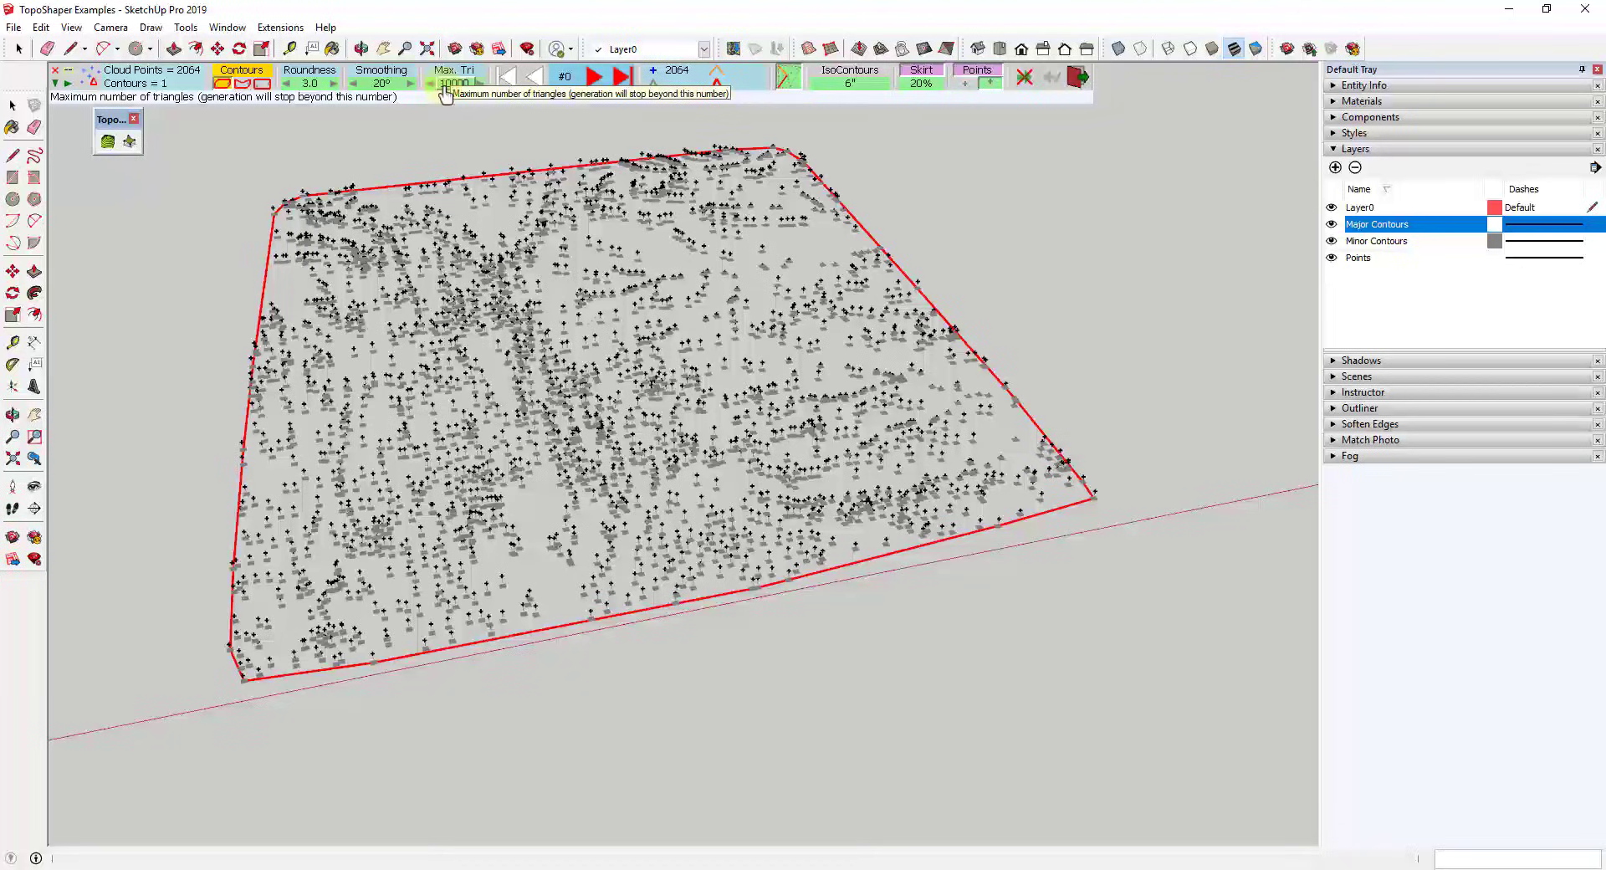
Compute the first TopoShaper iteration of the cloud terrain and inspect its triangles up close.
{"action": "left_click", "coordinate": [589, 81]}
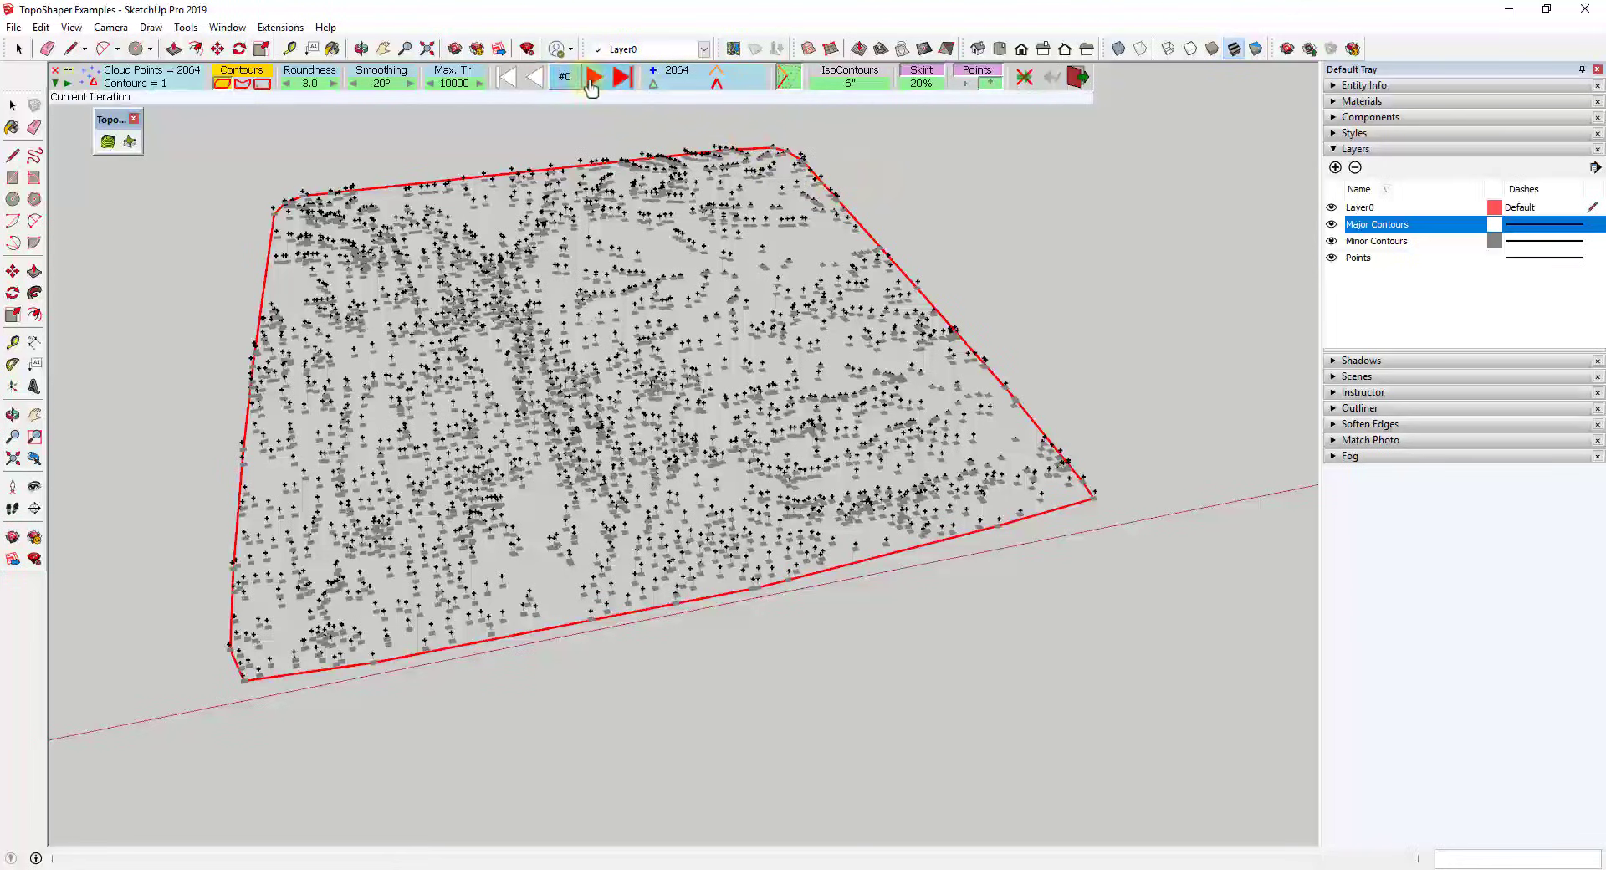
{"action": "left_click", "coordinate": [594, 83]}
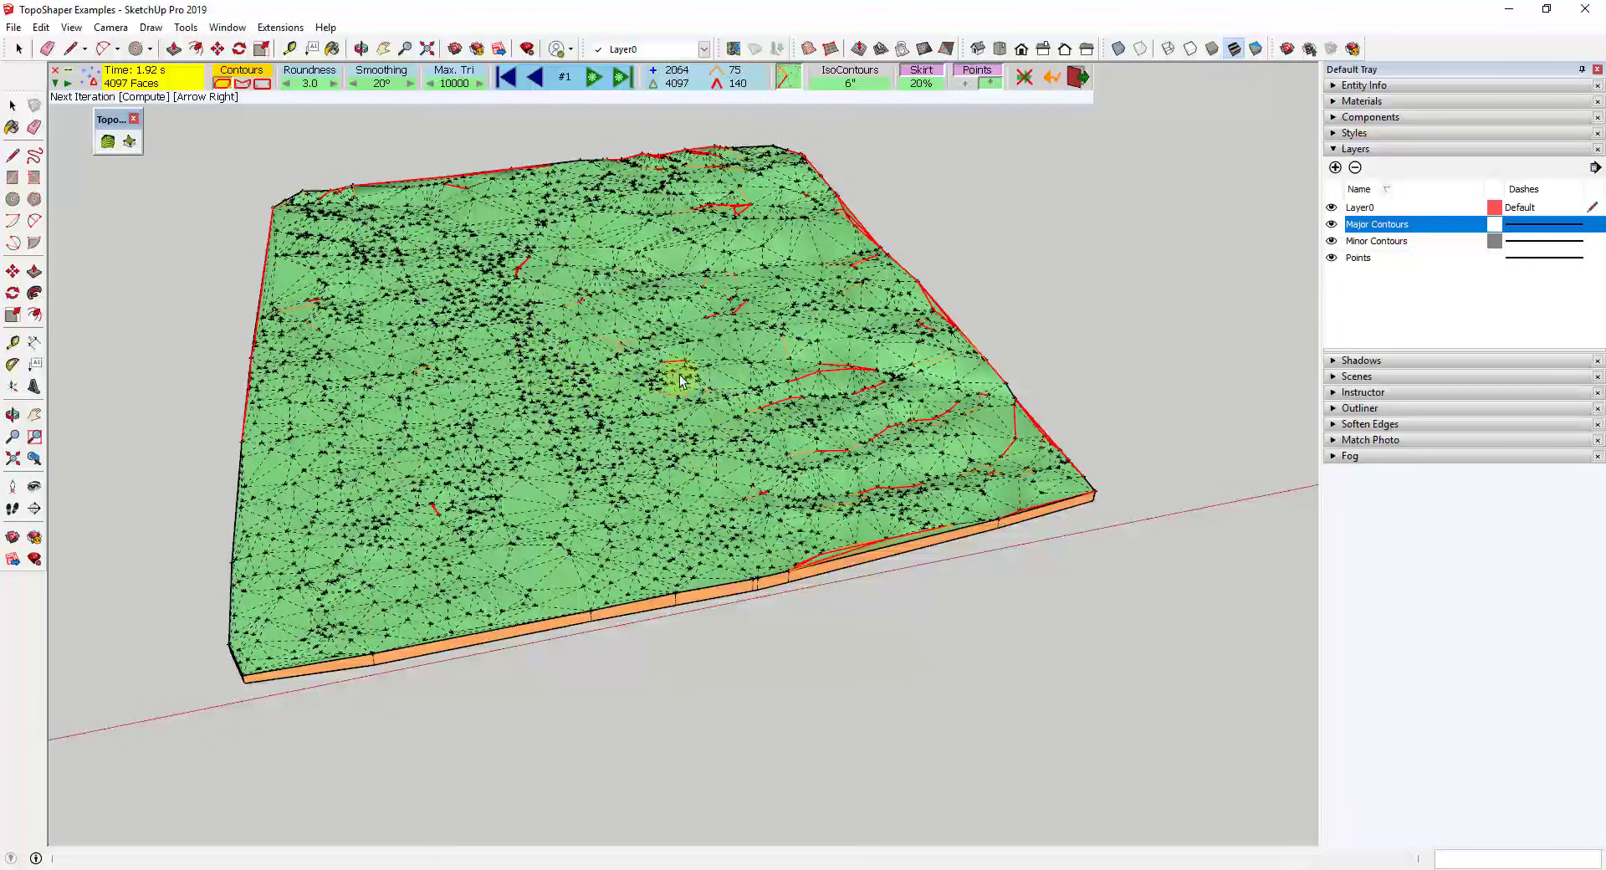
{"action": "scroll", "coordinate": [589, 351], "scroll_direction": "up", "scroll_amount": 5}
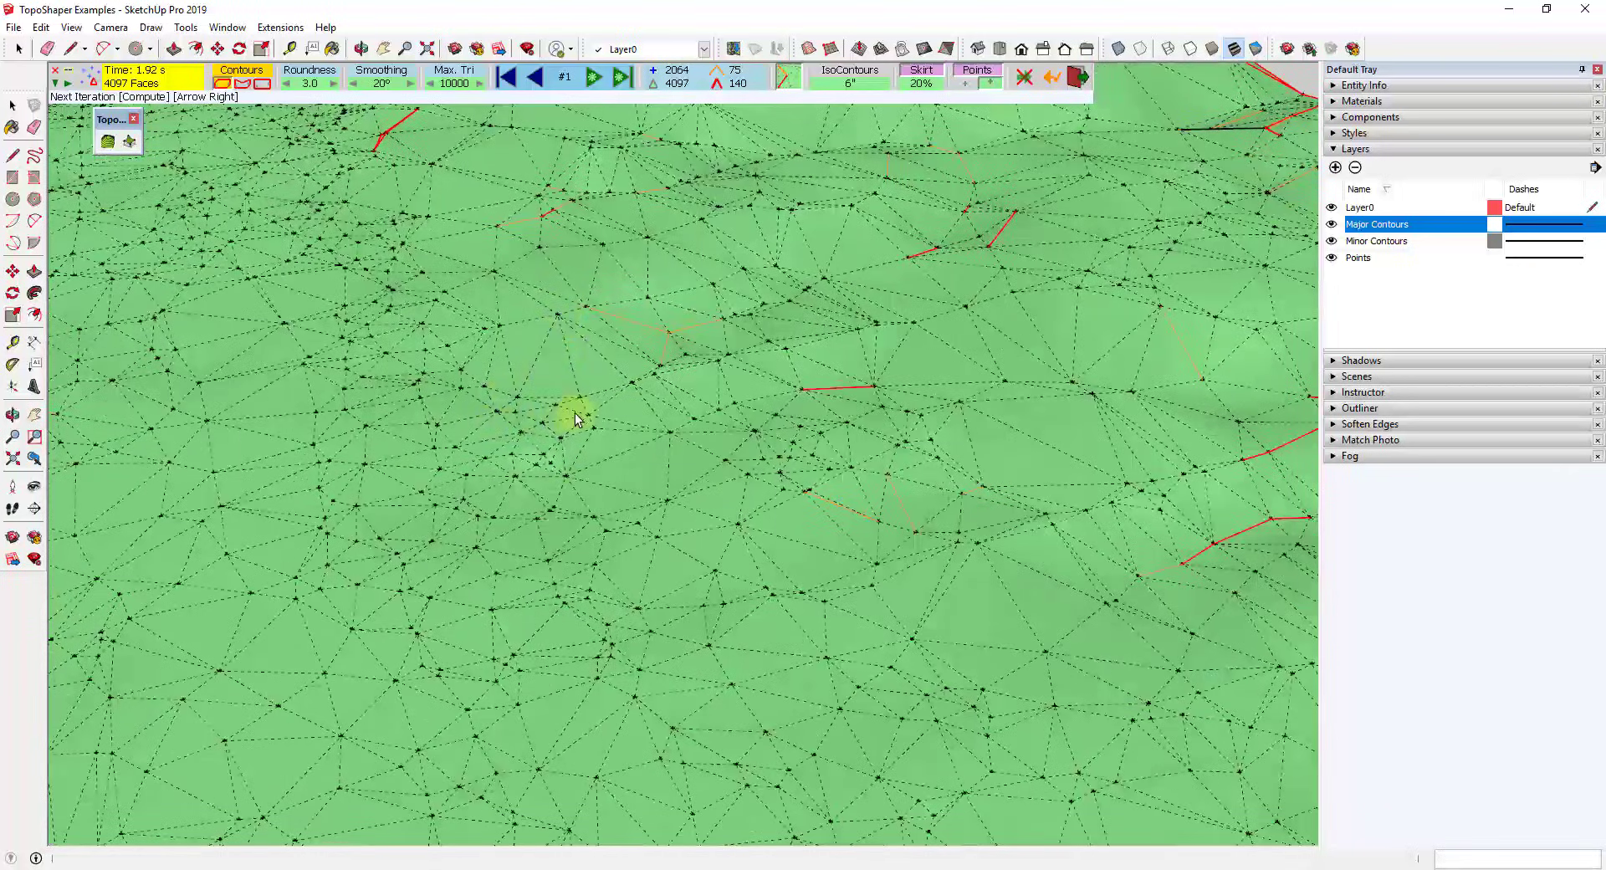
{"action": "scroll", "coordinate": [589, 358], "scroll_direction": "down", "scroll_amount": 8}
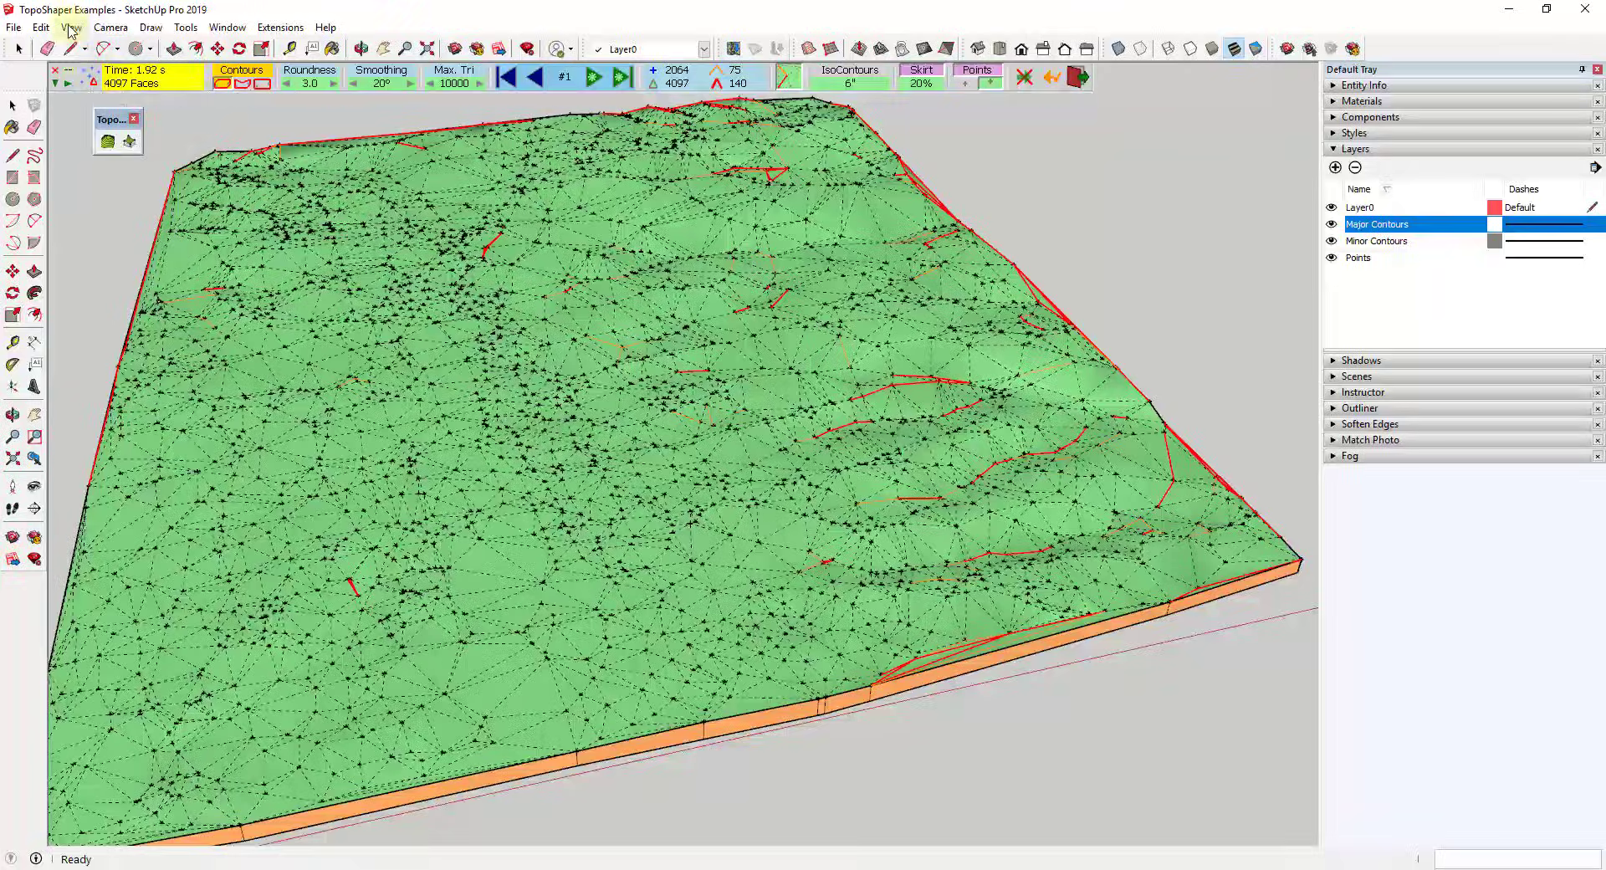
Try viewing the terrain preview with hidden geometry off, ending with hidden geometry displayed again.
{"action": "left_click", "coordinate": [72, 28]}
{"action": "left_click", "coordinate": [113, 85]}
{"action": "scroll", "coordinate": [609, 330], "scroll_direction": "down", "scroll_amount": 5}
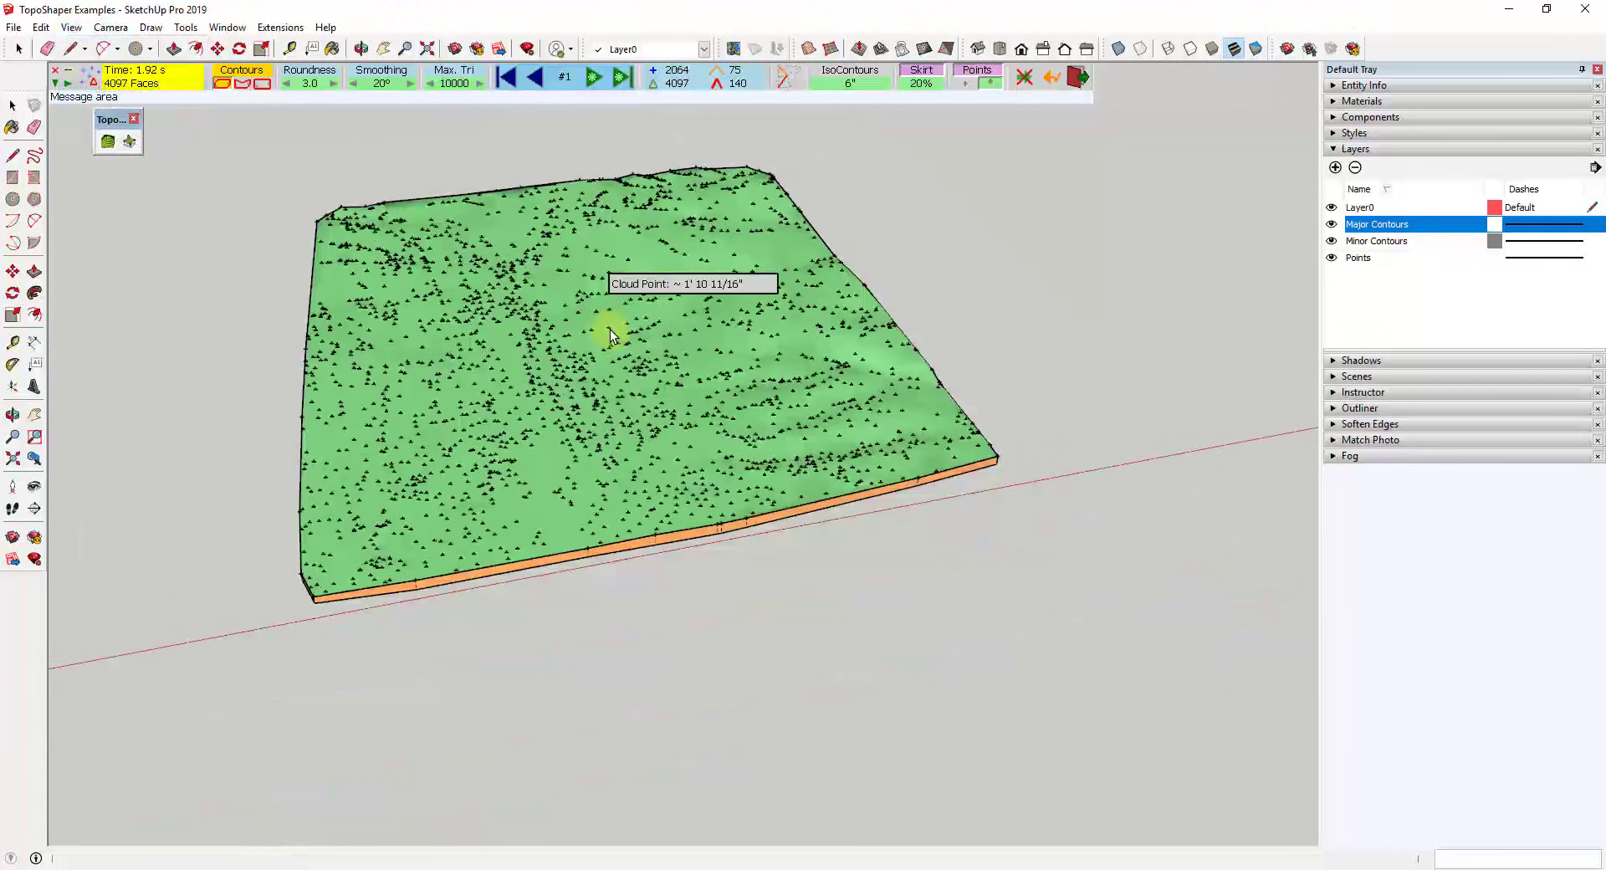
{"action": "scroll", "coordinate": [610, 333], "scroll_direction": "up", "scroll_amount": 6}
{"action": "left_click", "coordinate": [72, 28]}
{"action": "left_click", "coordinate": [124, 89]}
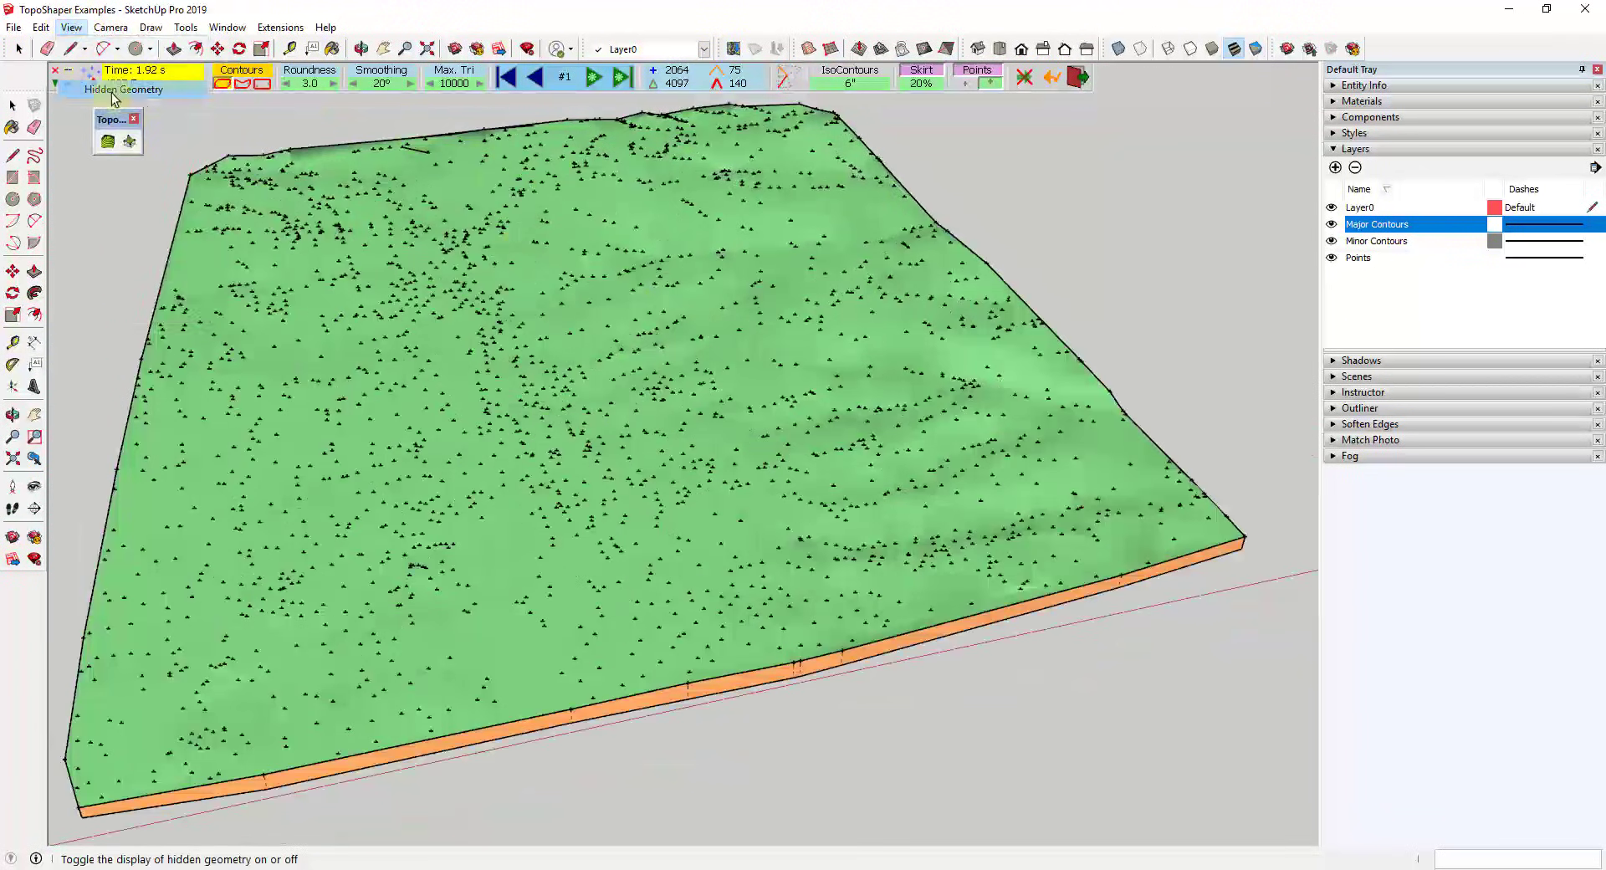
{"action": "scroll", "coordinate": [724, 370], "scroll_direction": "up", "scroll_amount": 3}
{"action": "scroll", "coordinate": [818, 358], "scroll_direction": "down", "scroll_amount": 3}
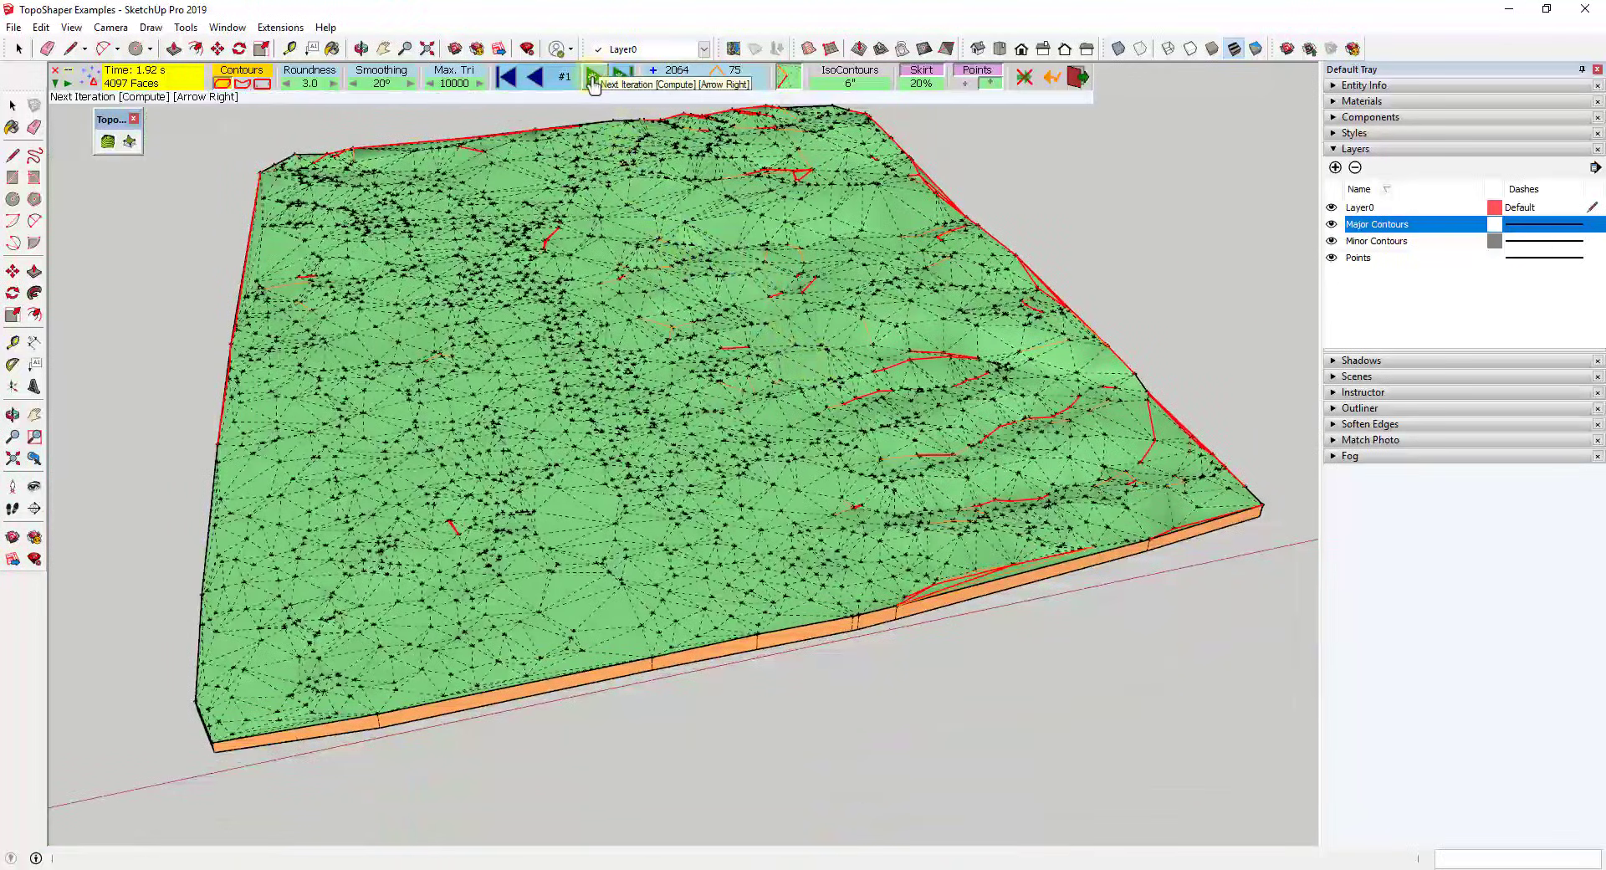
Compute the next TopoShaper iteration and check the refined mesh.
{"action": "left_click", "coordinate": [593, 80]}
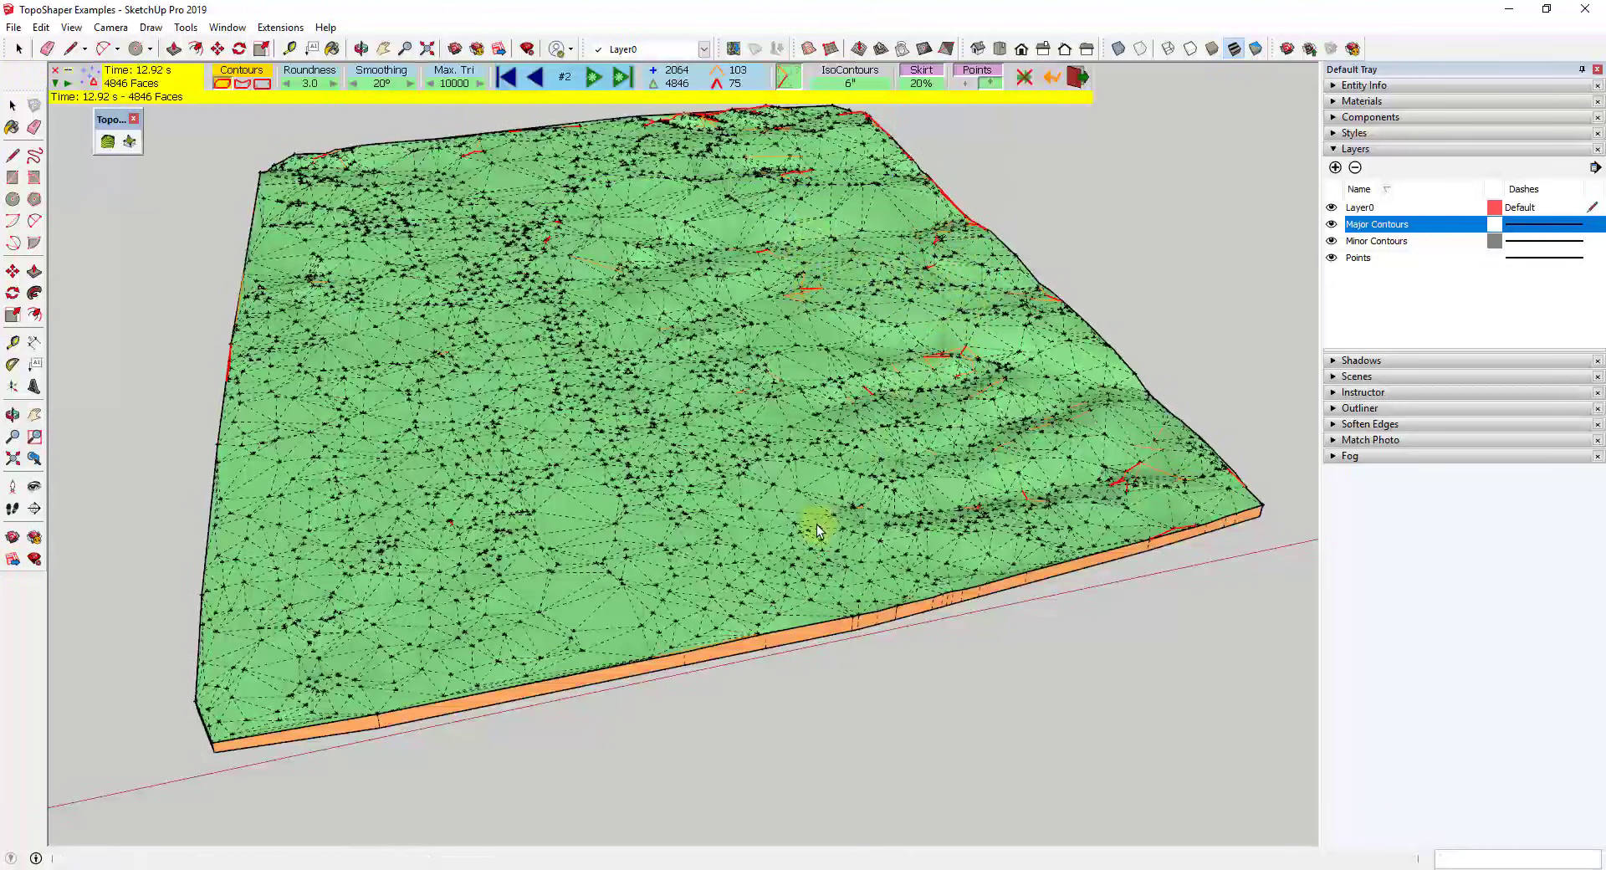
{"action": "middle_click_drag", "start_coordinate": [818, 525], "coordinate": [824, 406]}
{"action": "scroll", "coordinate": [886, 188], "scroll_direction": "up", "scroll_amount": 2}
{"action": "scroll", "coordinate": [878, 218], "scroll_direction": "down", "scroll_amount": 2}
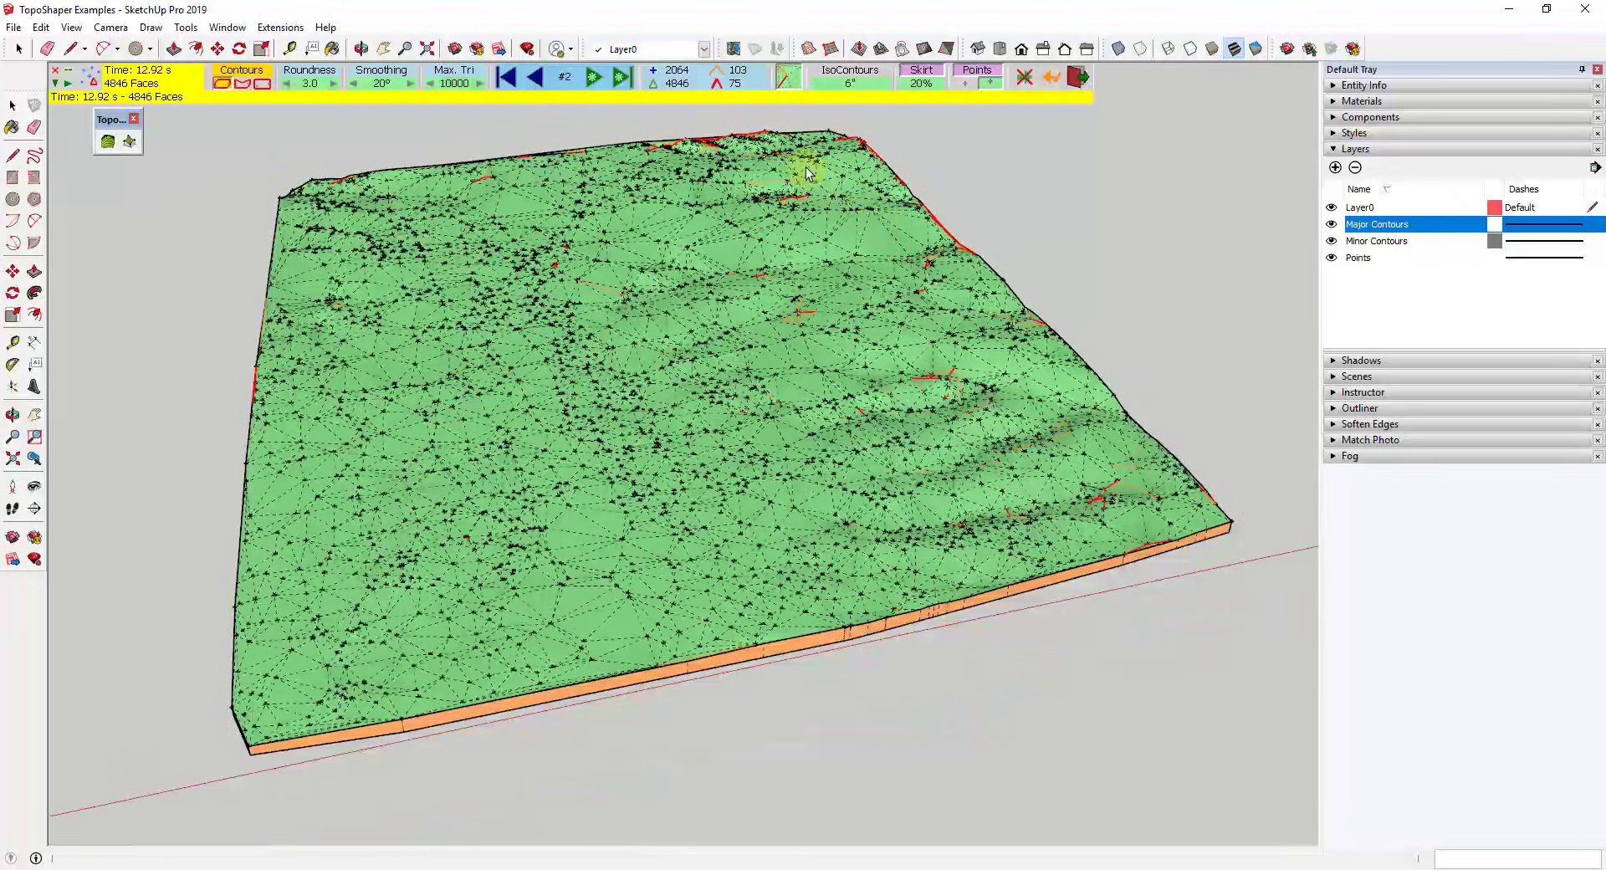
Compute all remaining TopoShaper iterations and view the fully smoothed terrain from above.
{"action": "left_click", "coordinate": [619, 79]}
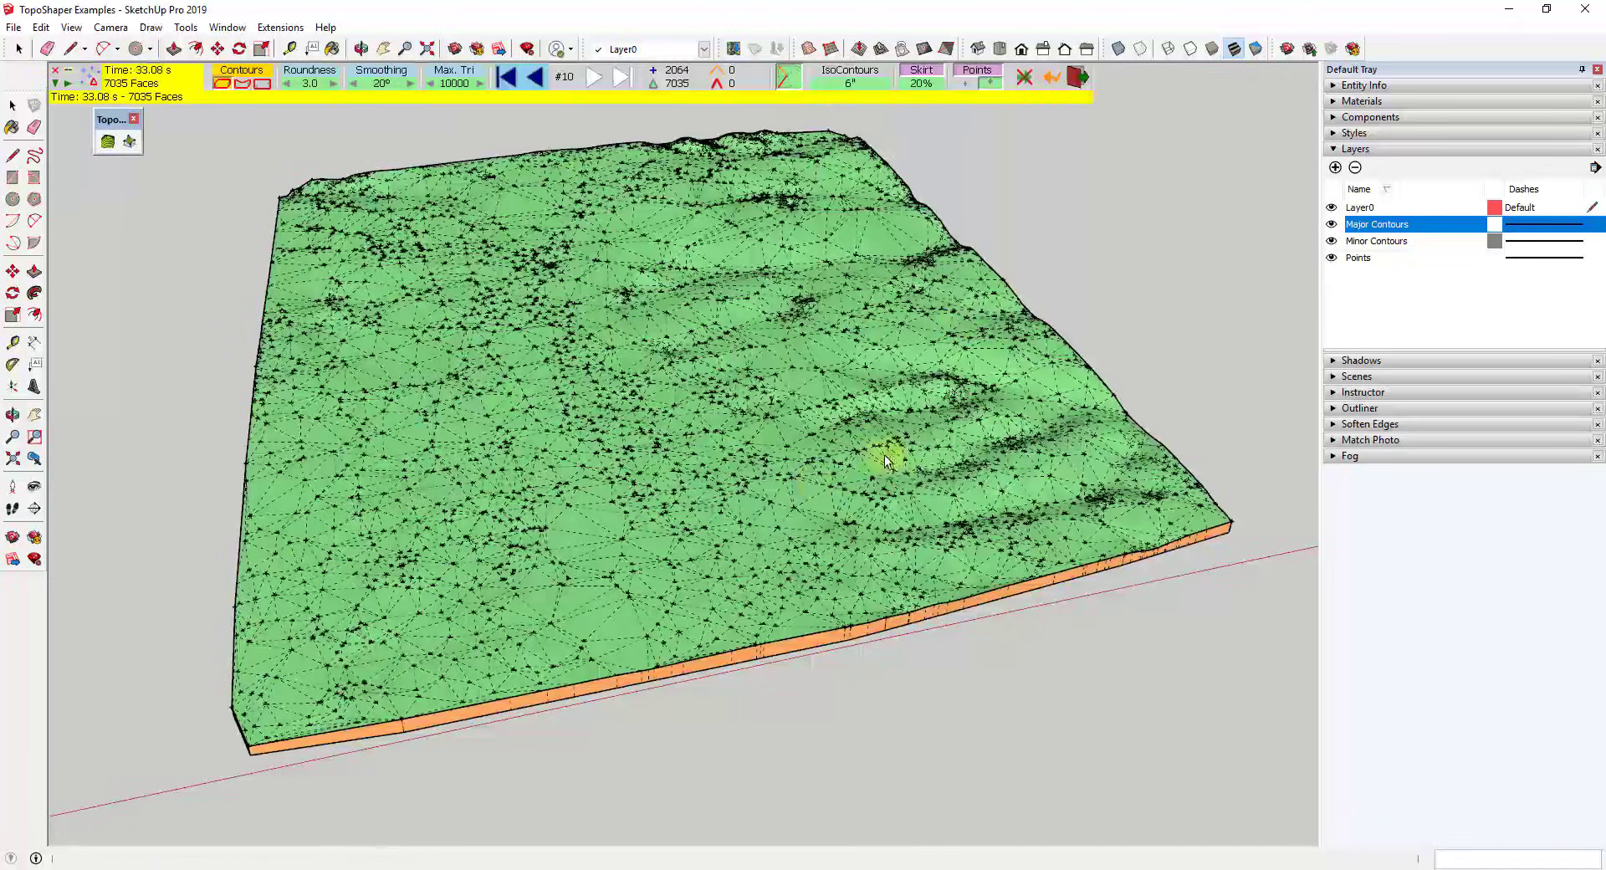
{"action": "key", "text": "o"}
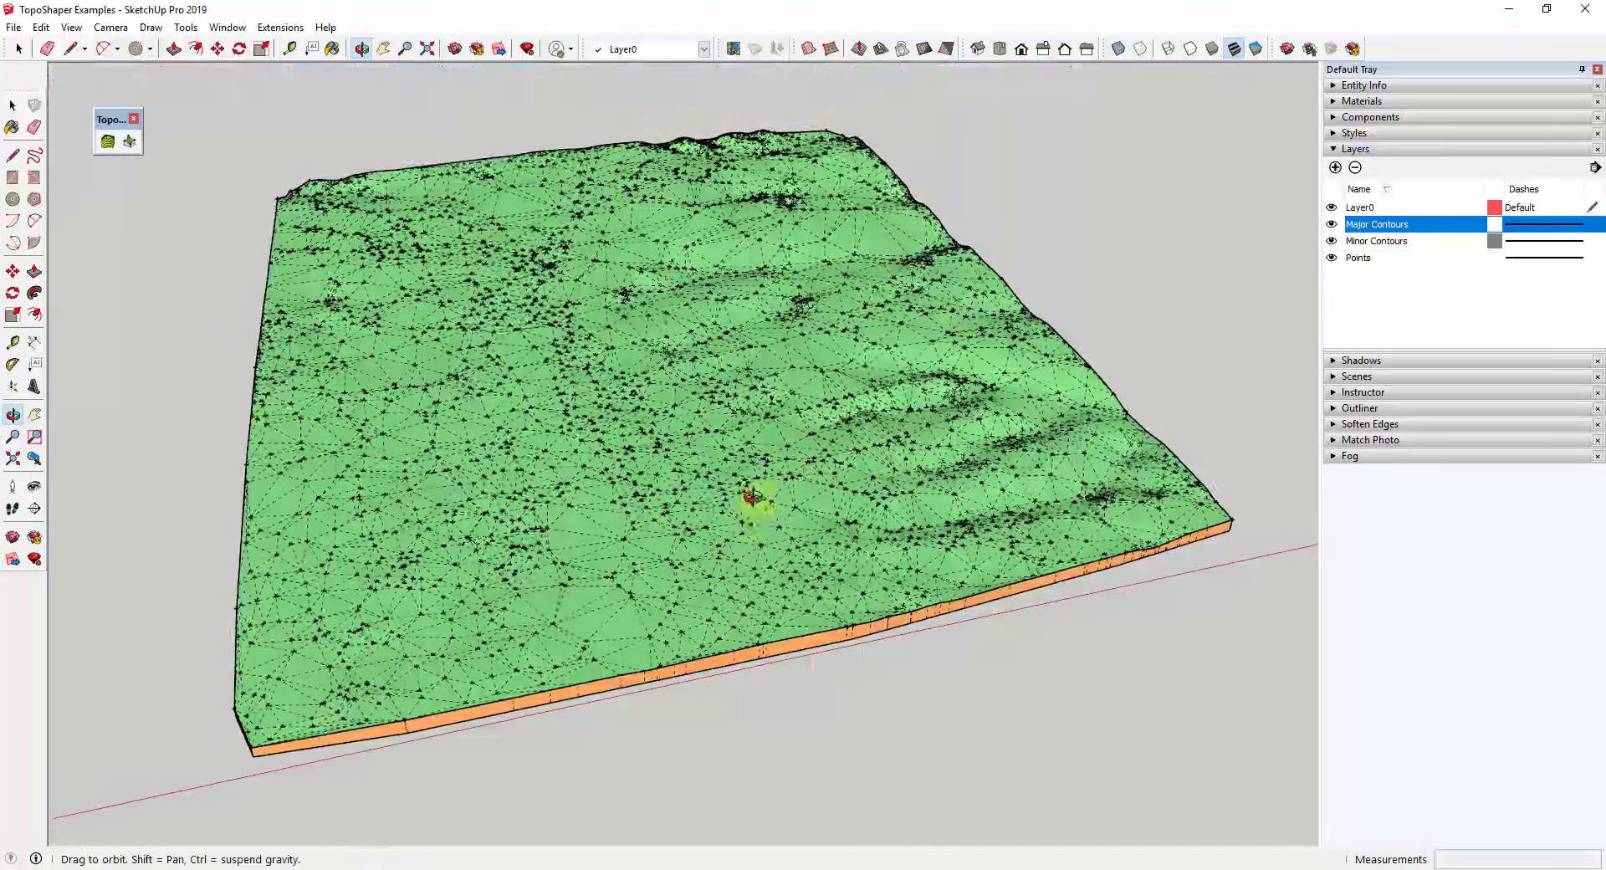
{"action": "left_click_drag", "start_coordinate": [750, 498], "coordinate": [774, 386]}
{"action": "scroll", "coordinate": [774, 386], "scroll_direction": "up", "scroll_amount": 1}
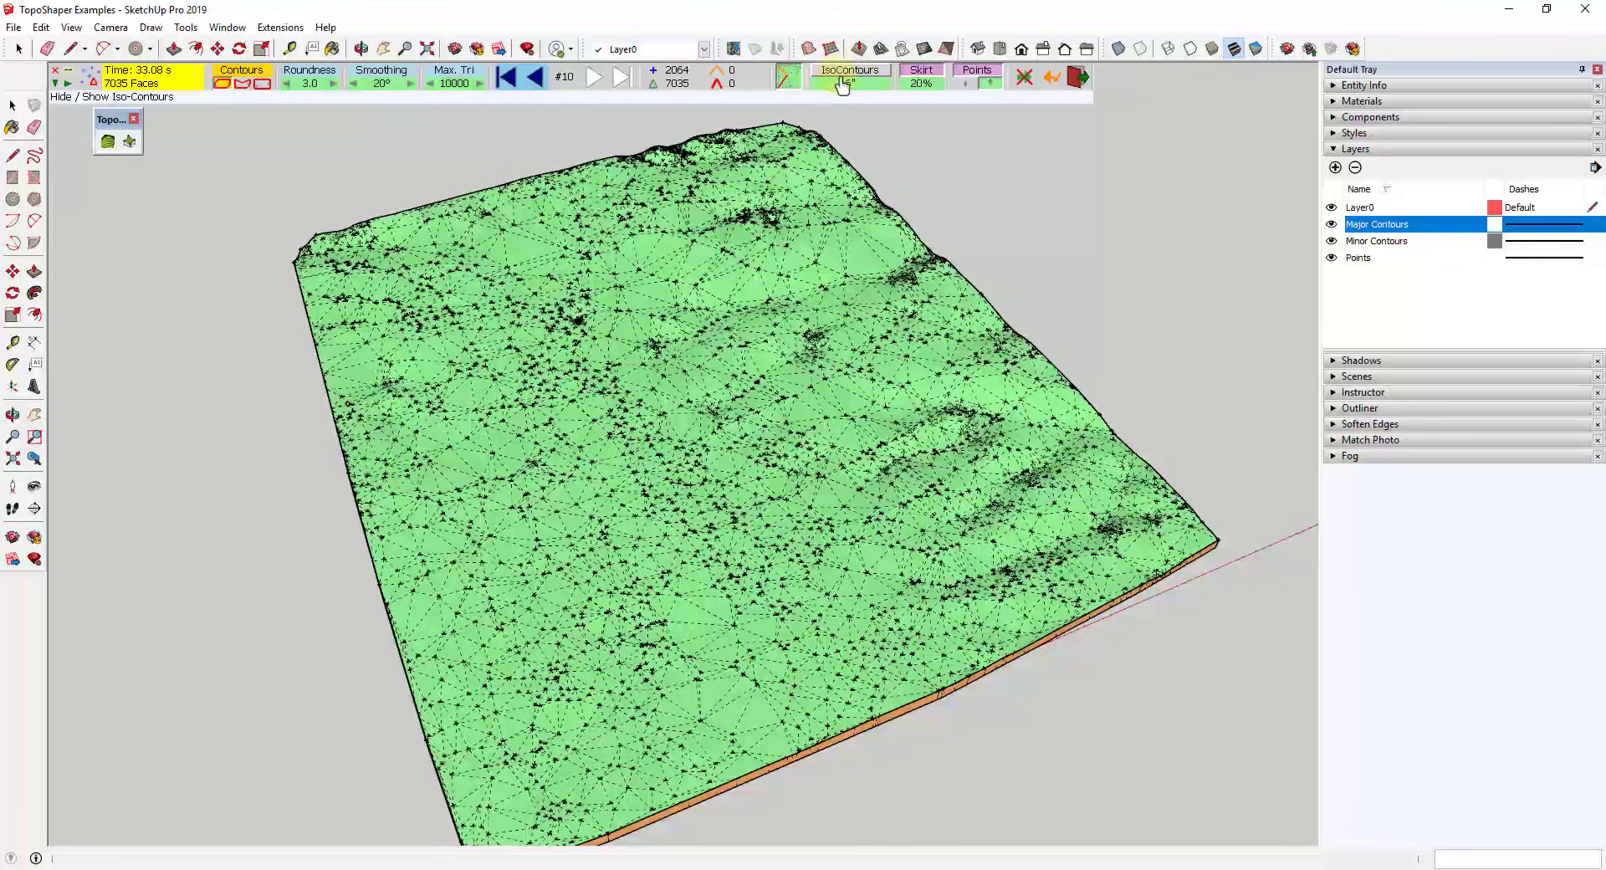
Show the iso-contours on the terrain and set their interval, trying 1" before settling on 2".
{"action": "left_click", "coordinate": [883, 81]}
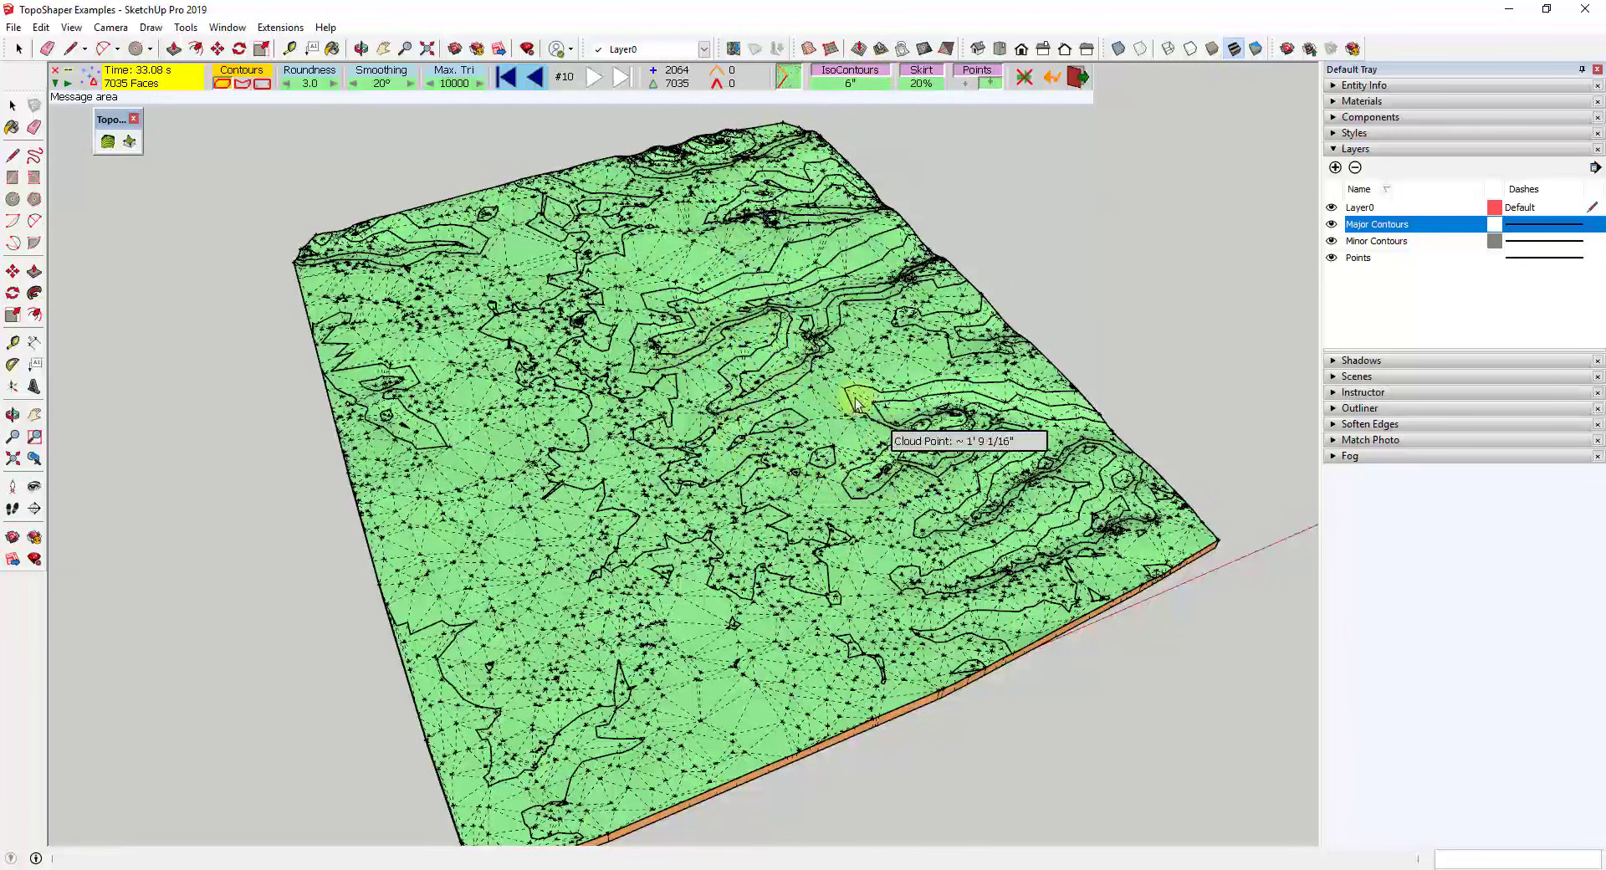
{"action": "left_click", "coordinate": [852, 88]}
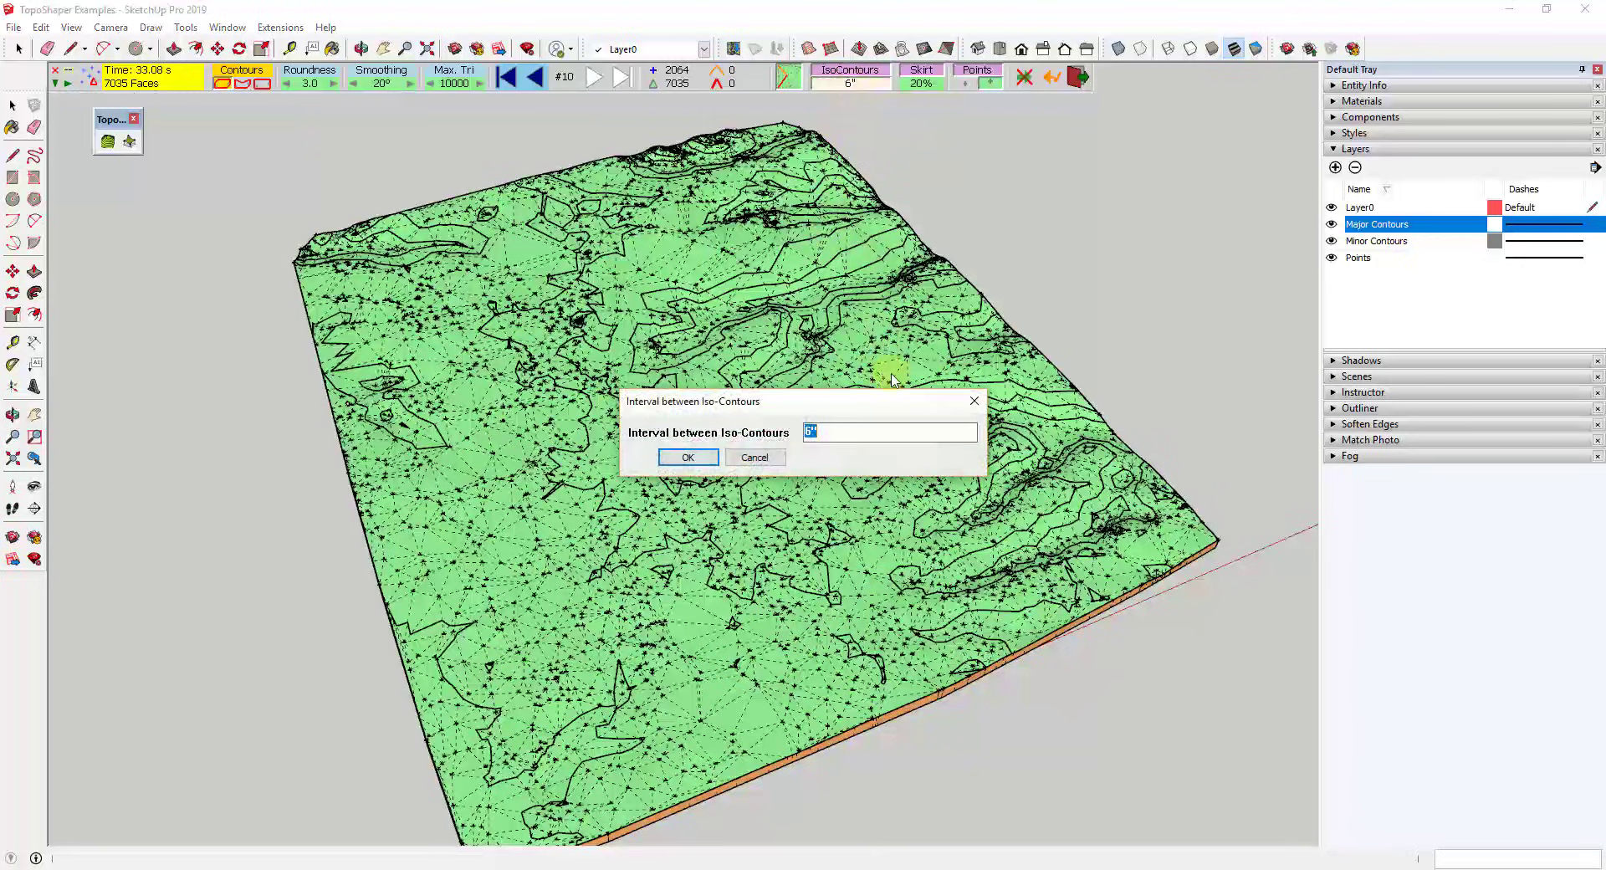
{"action": "key", "text": "Return"}
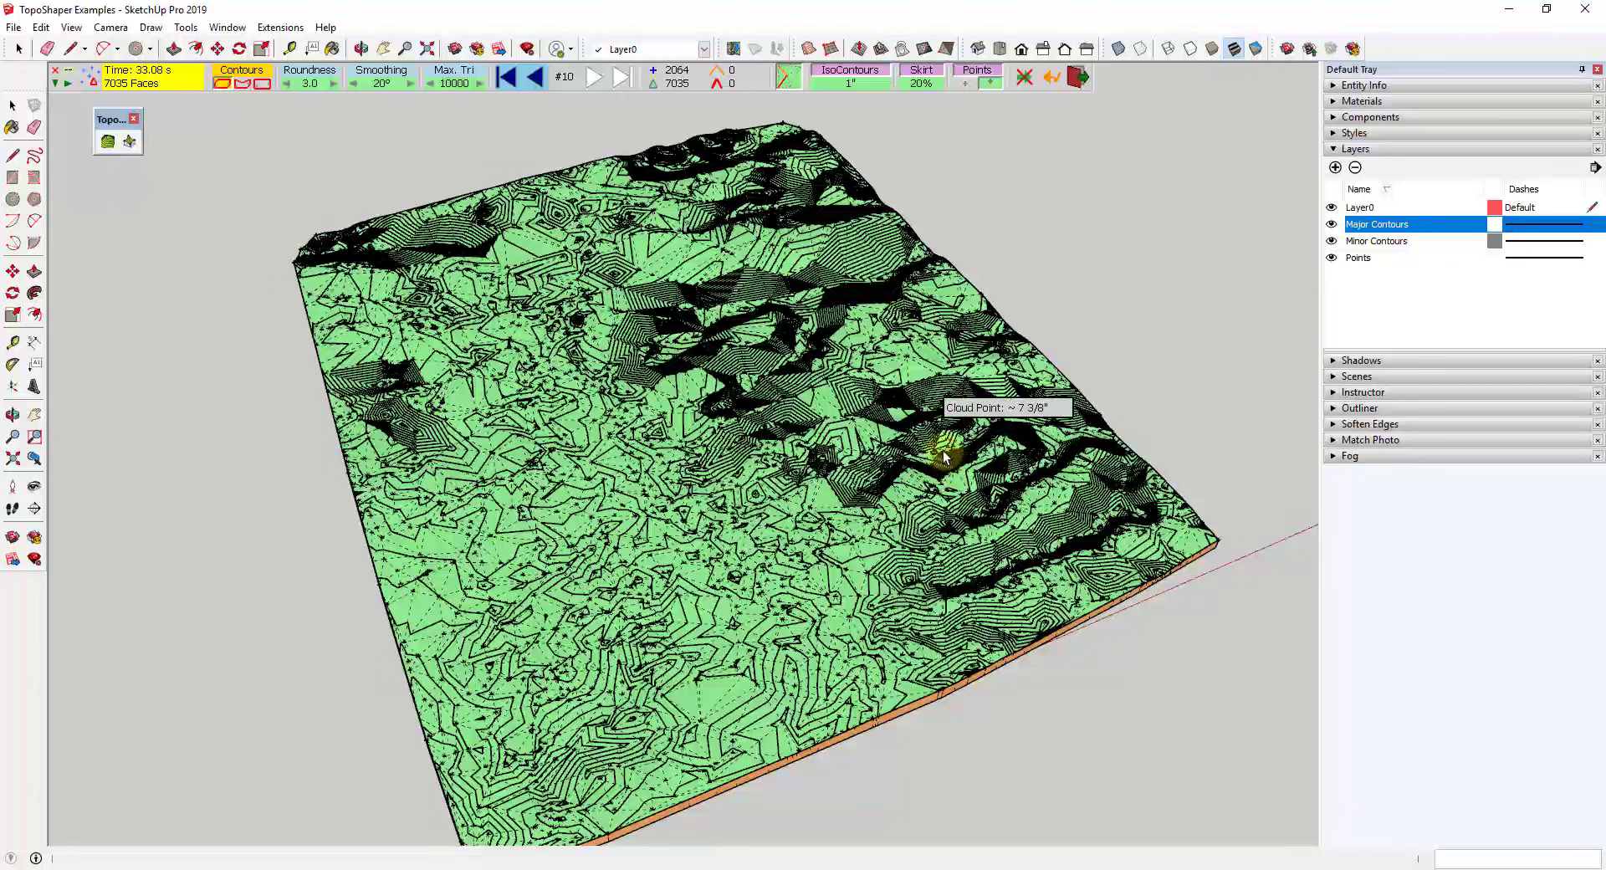
{"action": "left_click", "coordinate": [843, 85]}
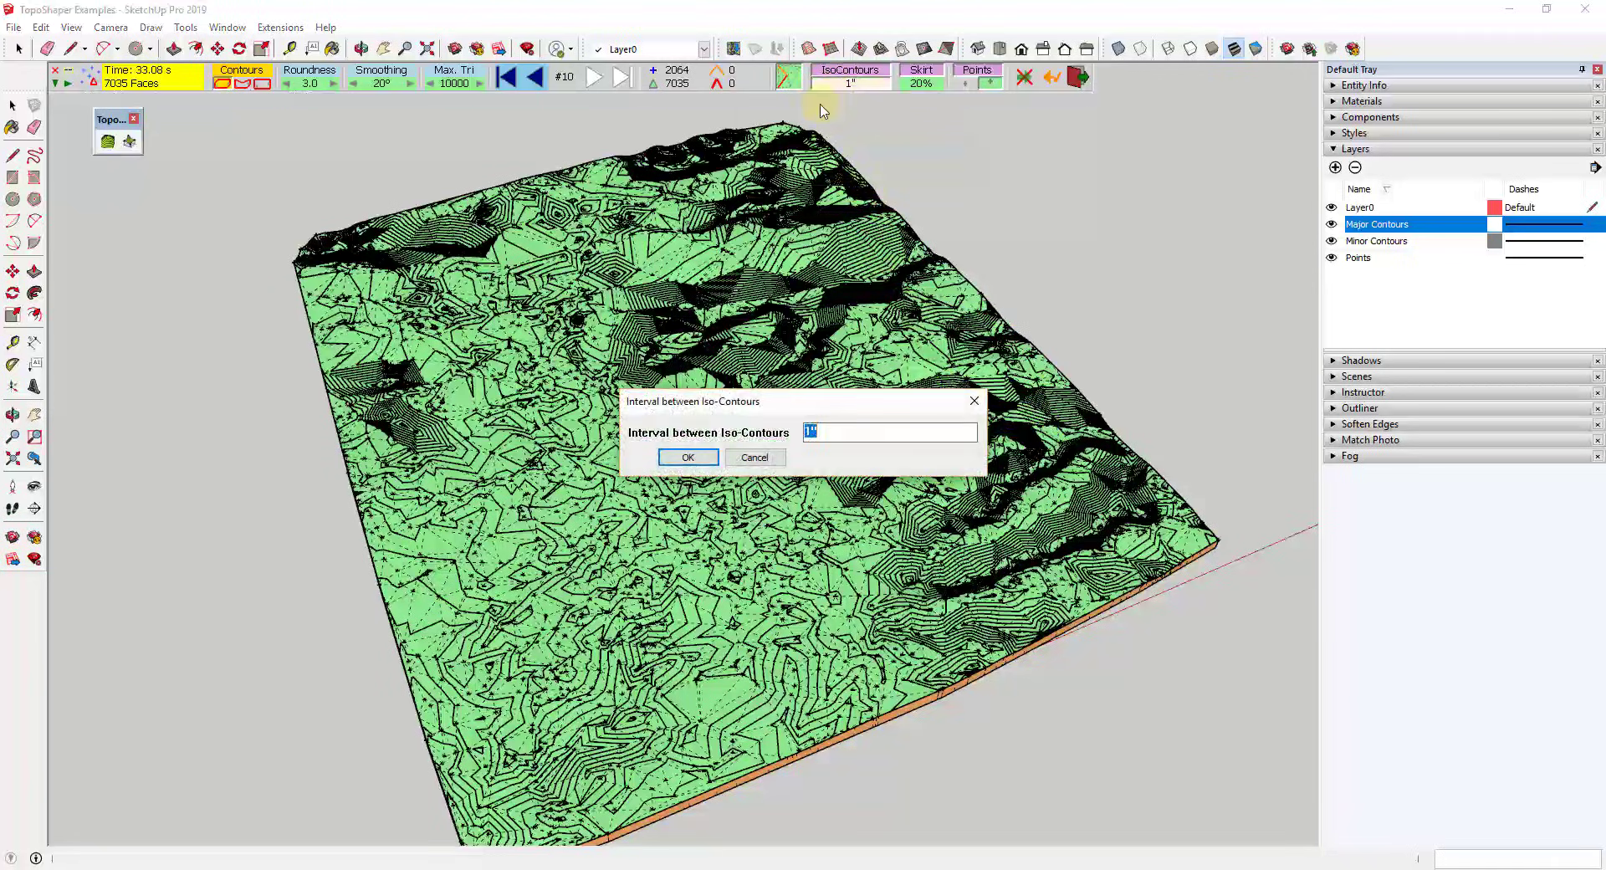
{"action": "key", "text": "Return"}
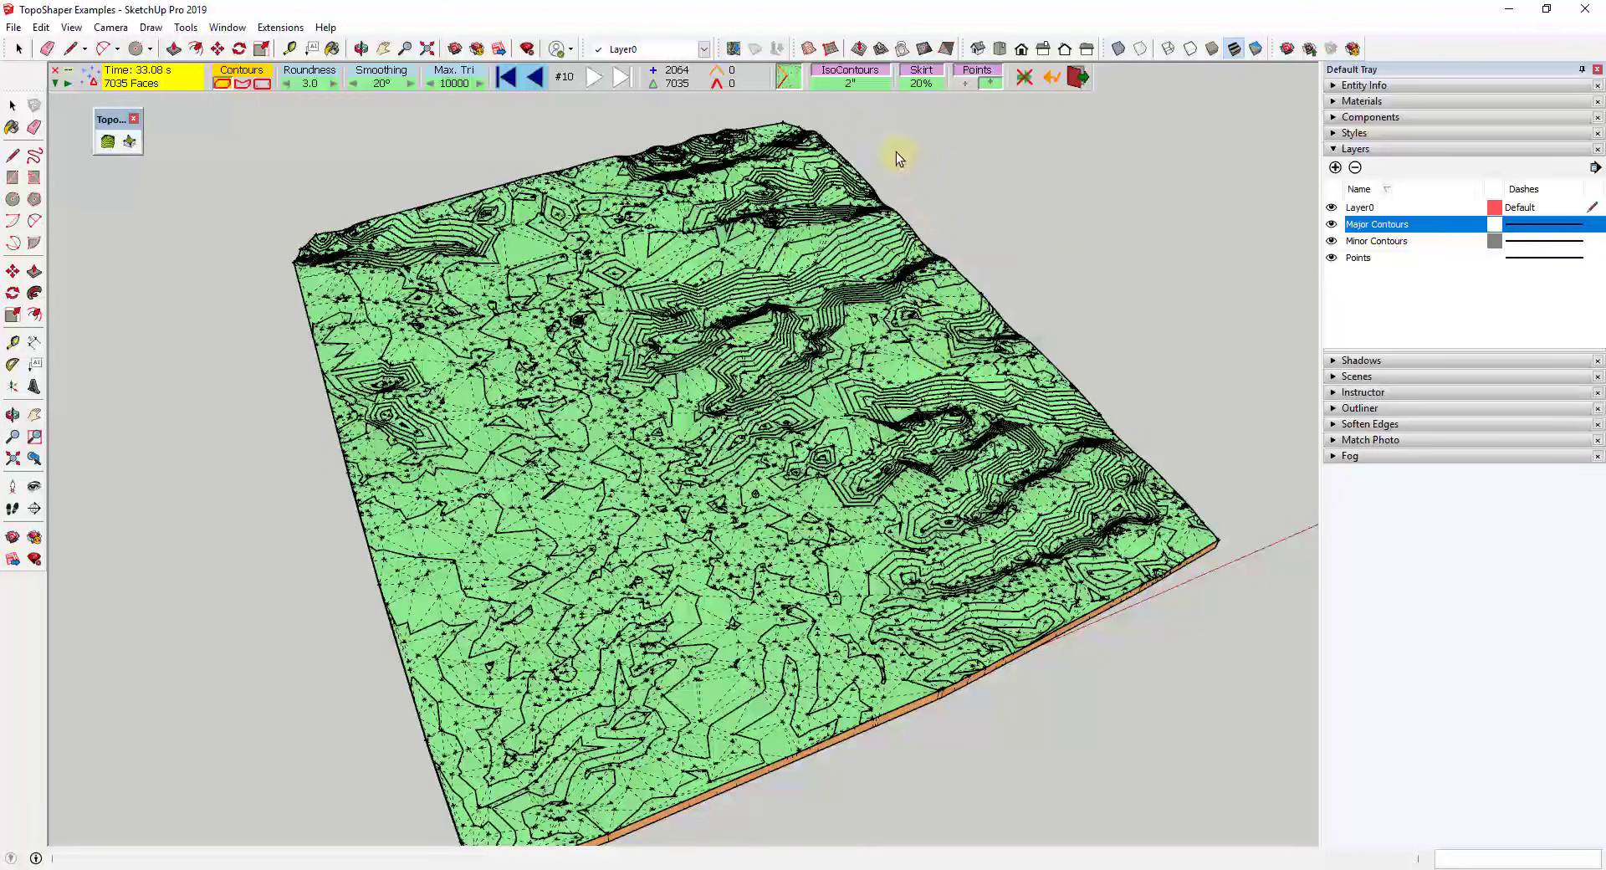
Try excluding the terrain's skirt, ending with it included, and view the skirt from a lower angle.
{"action": "left_click", "coordinate": [917, 78]}
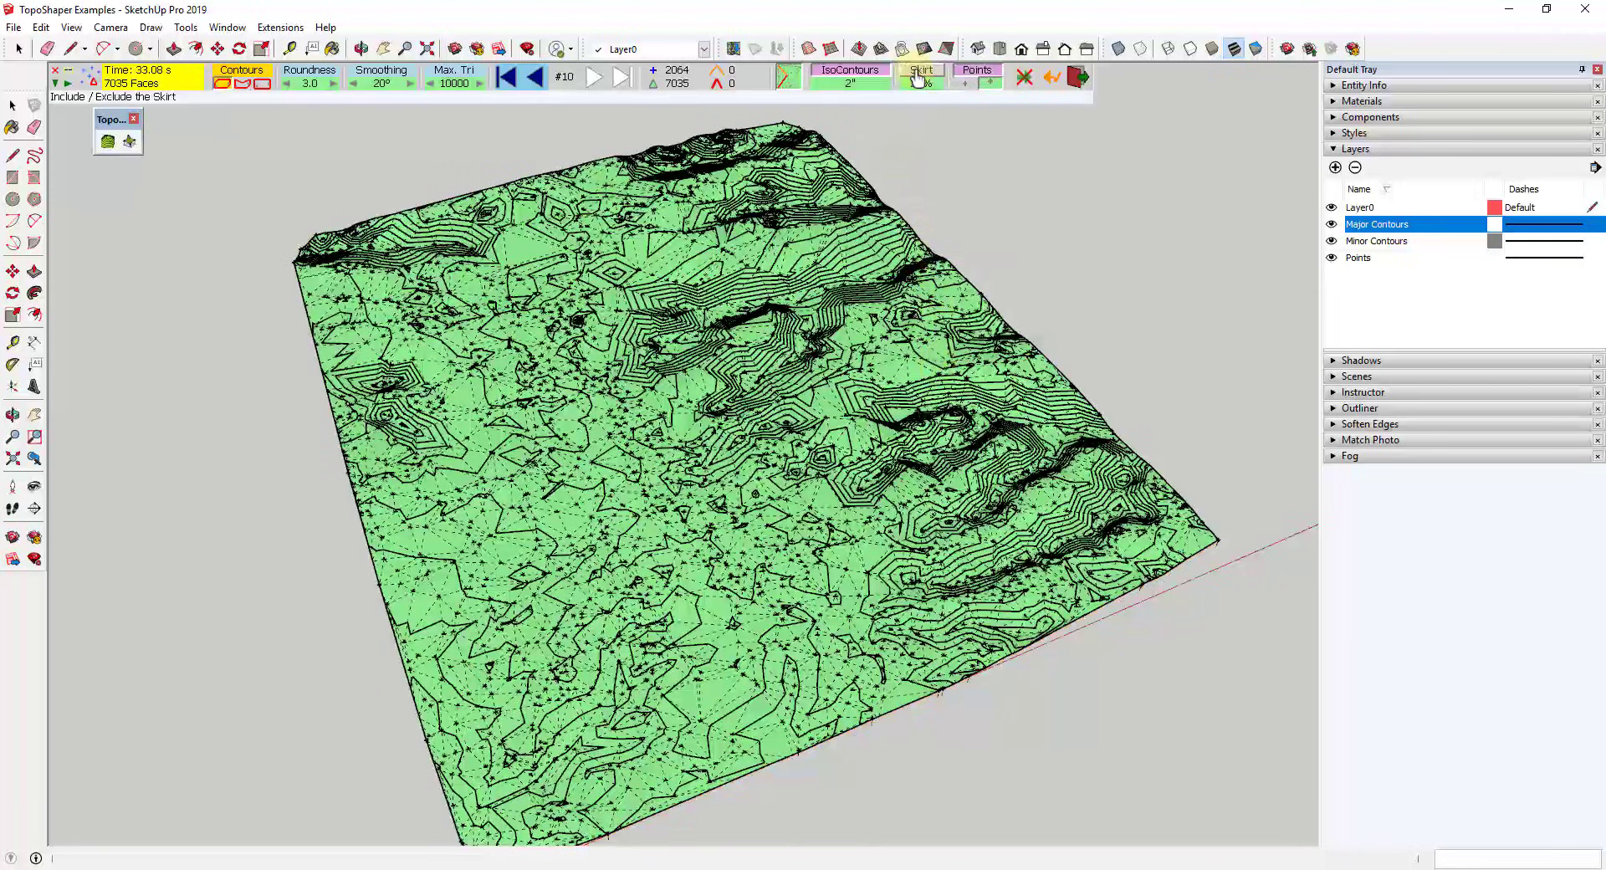
{"action": "left_click", "coordinate": [918, 79]}
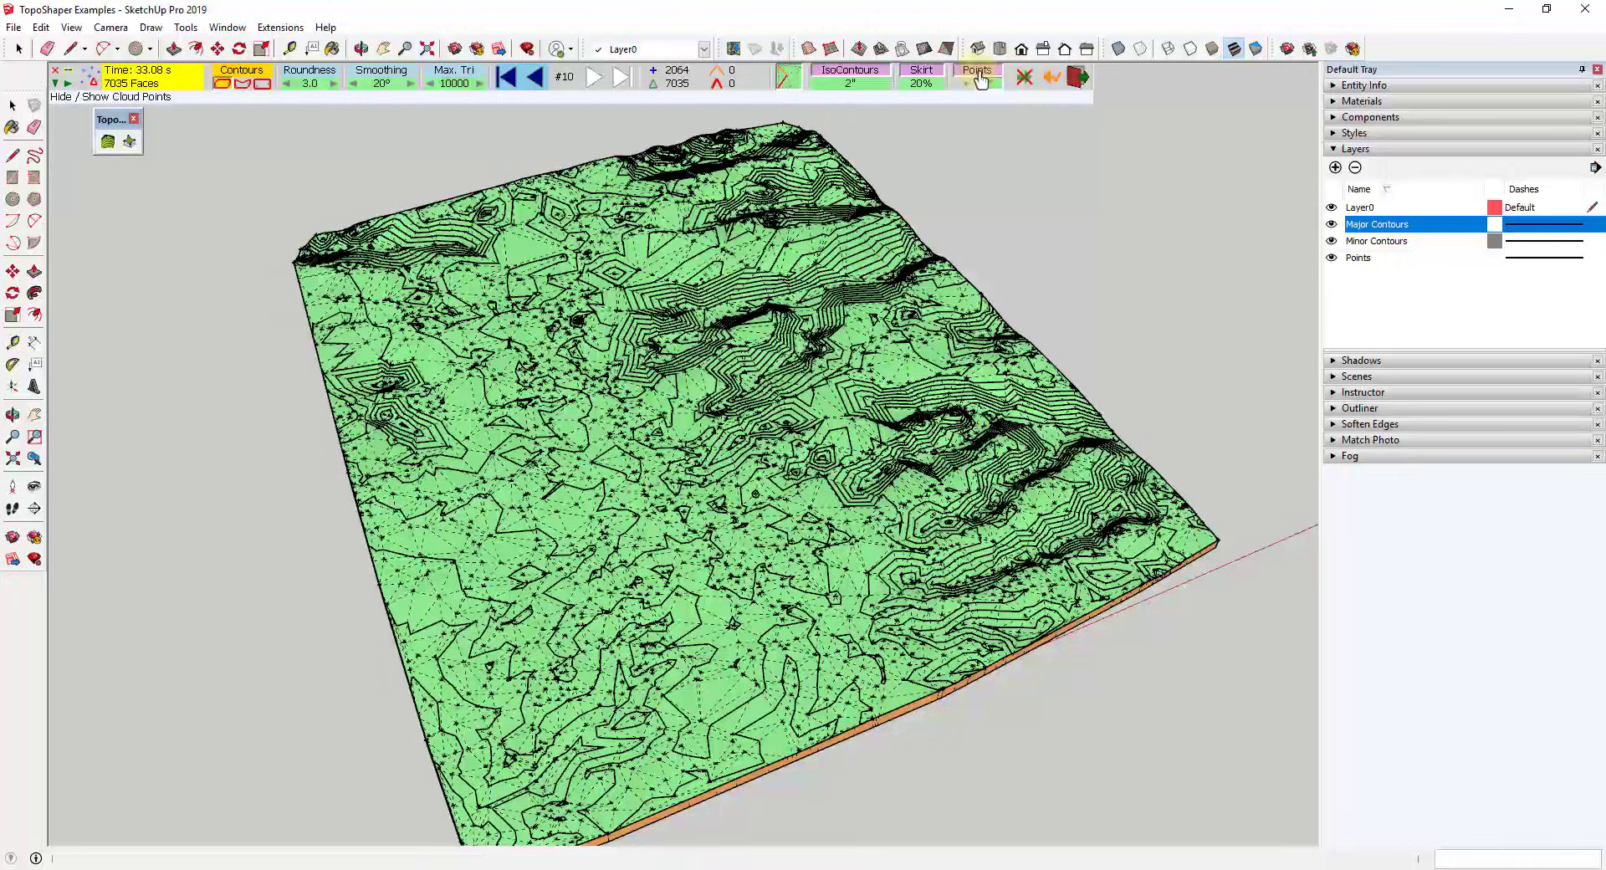
{"action": "scroll", "coordinate": [911, 511], "scroll_direction": "down", "scroll_amount": 3}
{"action": "middle_click_drag", "start_coordinate": [912, 511], "coordinate": [821, 308]}
{"action": "scroll", "coordinate": [964, 401], "scroll_direction": "up", "scroll_amount": 3}
{"action": "middle_click_drag", "start_coordinate": [965, 402], "coordinate": [973, 549]}
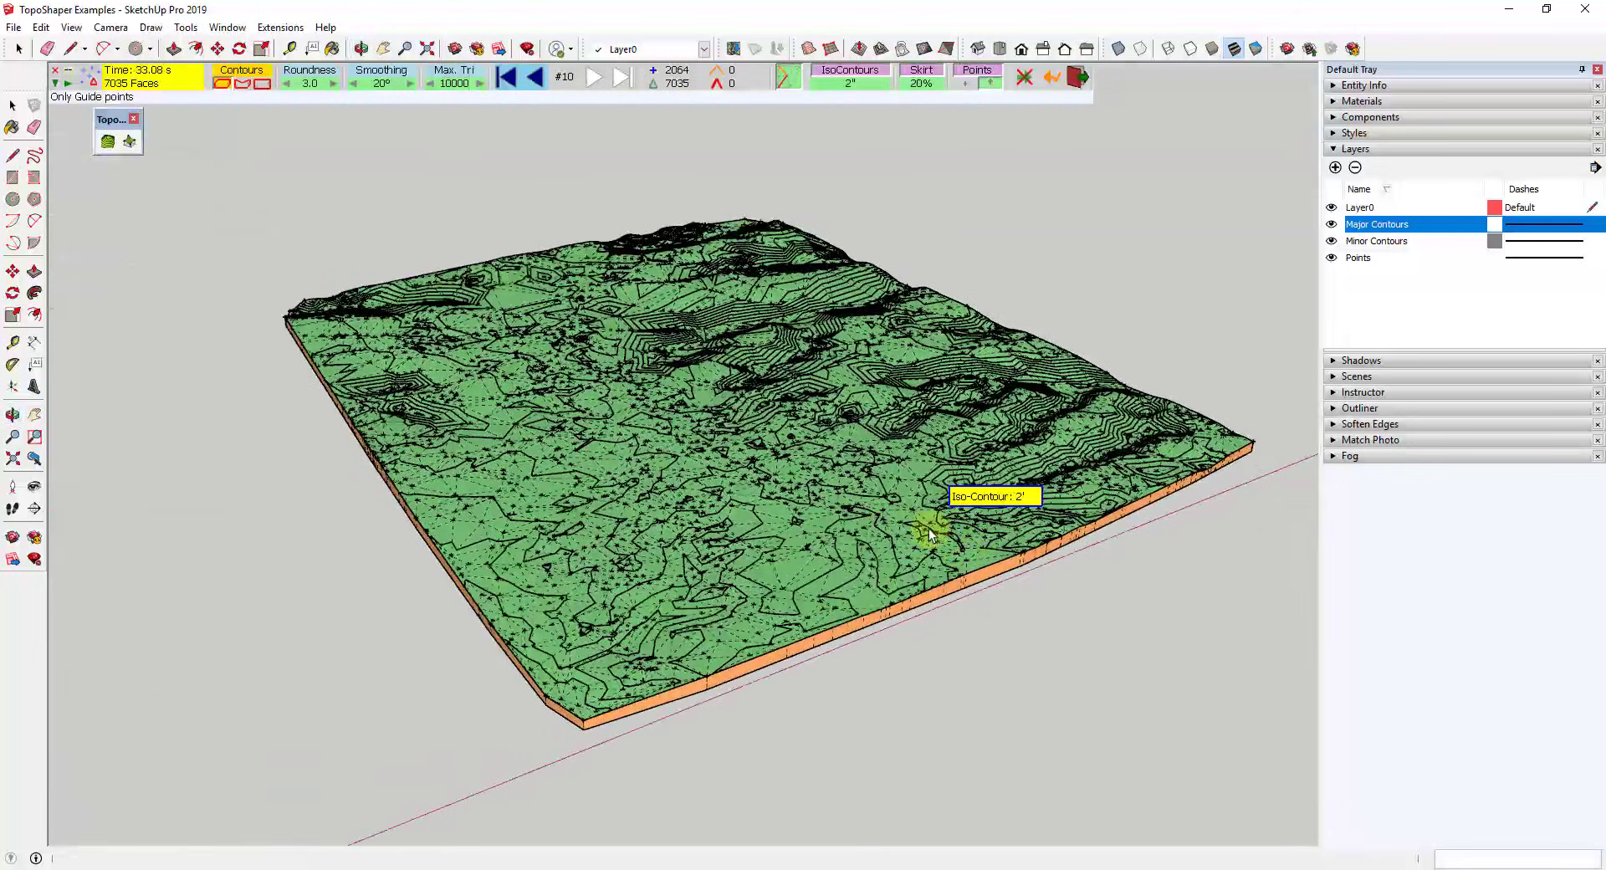
Generate the cloud terrain by exiting TopoShaper, then deselect it and inspect the finished model.
{"action": "left_click", "coordinate": [1077, 78]}
{"action": "left_click", "coordinate": [1147, 333]}
{"action": "middle_click_drag", "start_coordinate": [1171, 489], "coordinate": [799, 441]}
{"action": "scroll", "coordinate": [1094, 412], "scroll_direction": "up", "scroll_amount": 2}
{"action": "scroll", "coordinate": [681, 347], "scroll_direction": "down", "scroll_amount": 4}
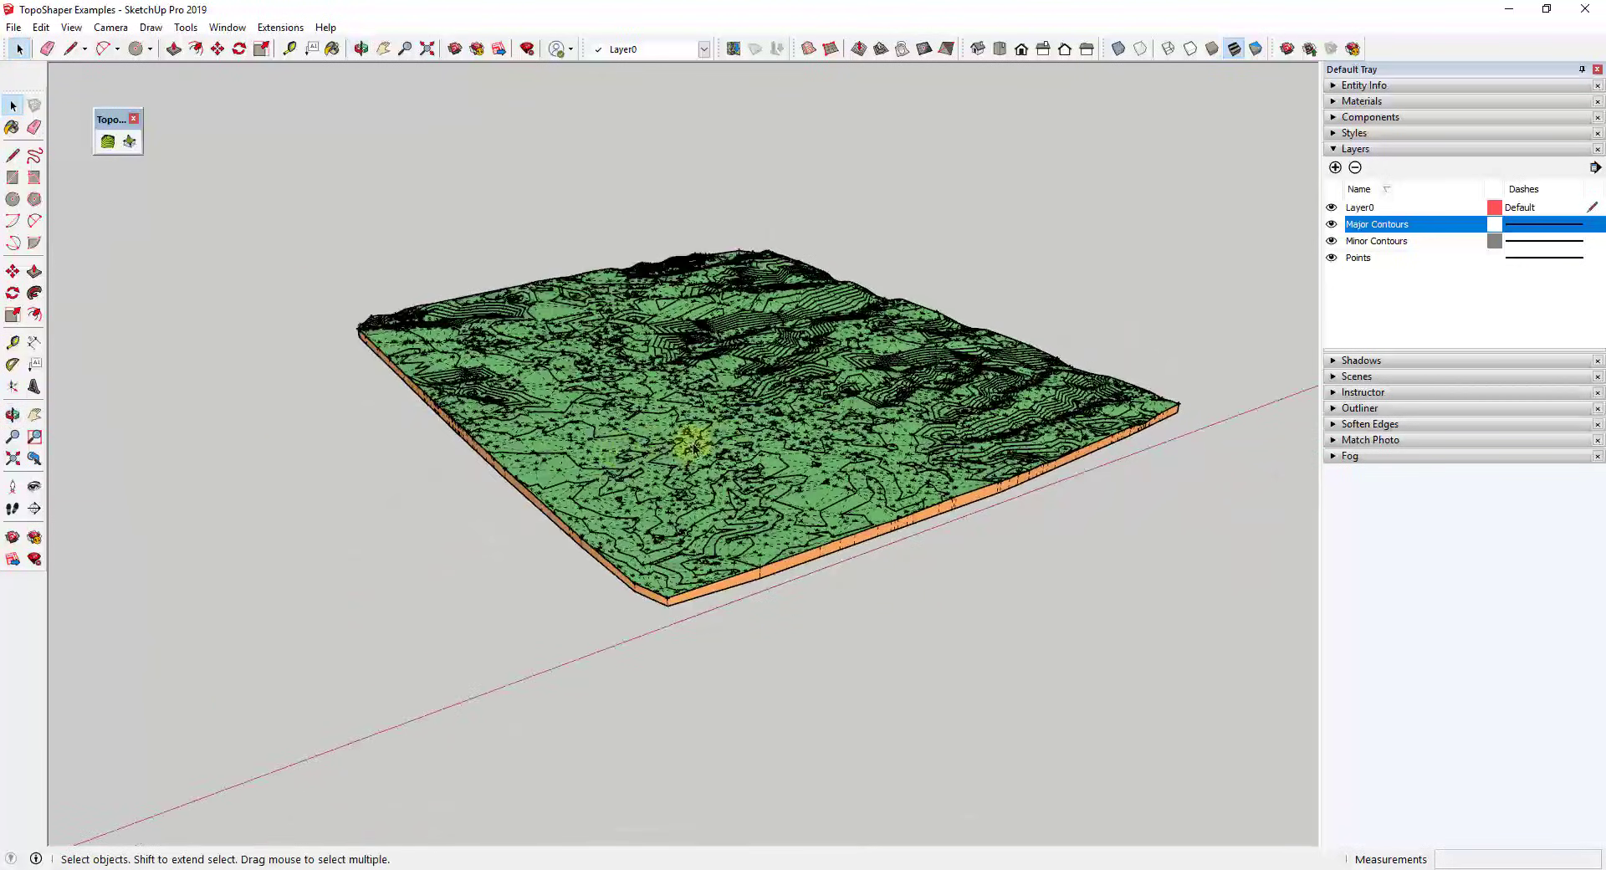
{"action": "scroll", "coordinate": [836, 423], "scroll_direction": "up", "scroll_amount": 6}
{"action": "scroll", "coordinate": [853, 435], "scroll_direction": "down", "scroll_amount": 4}
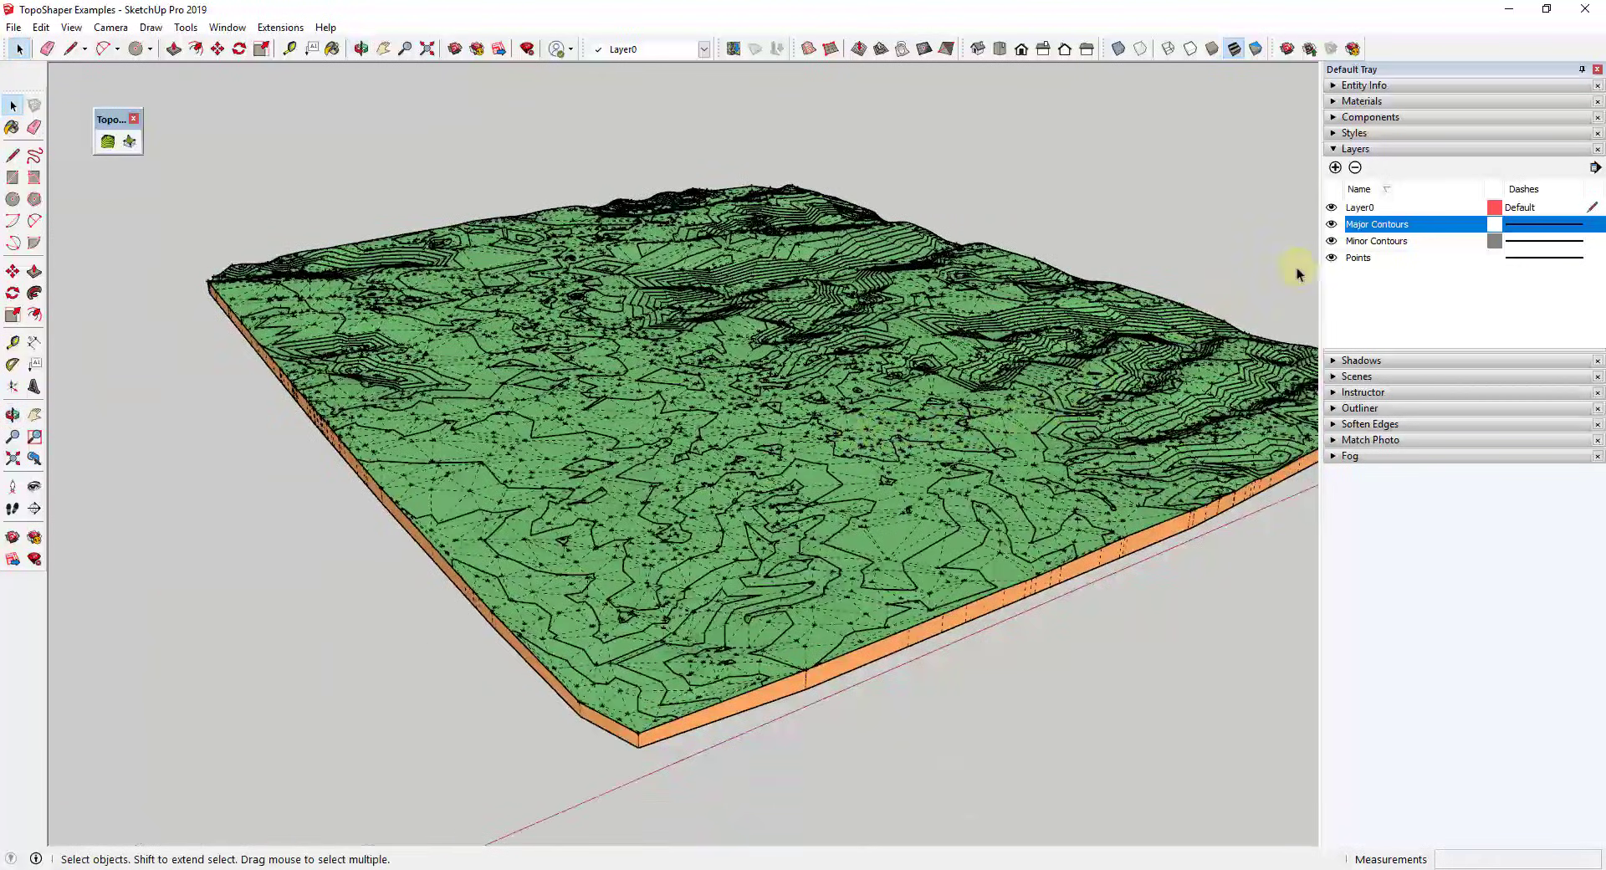